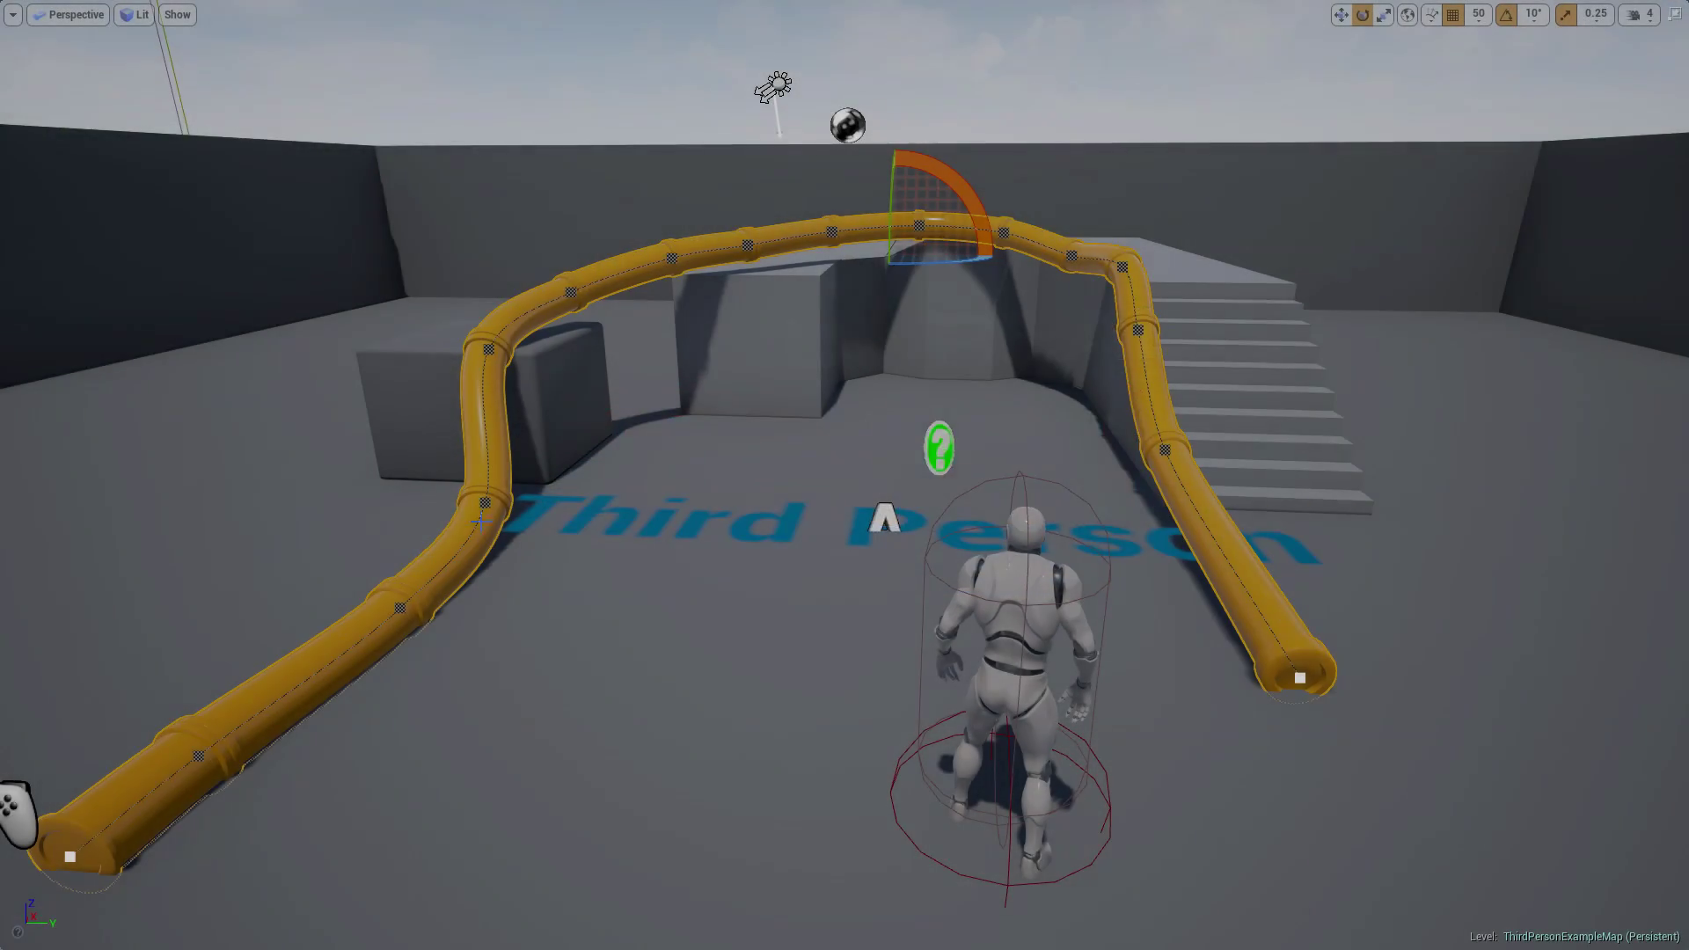
scroll(481, 521, down, 4)
scroll(547, 466, up, 4)
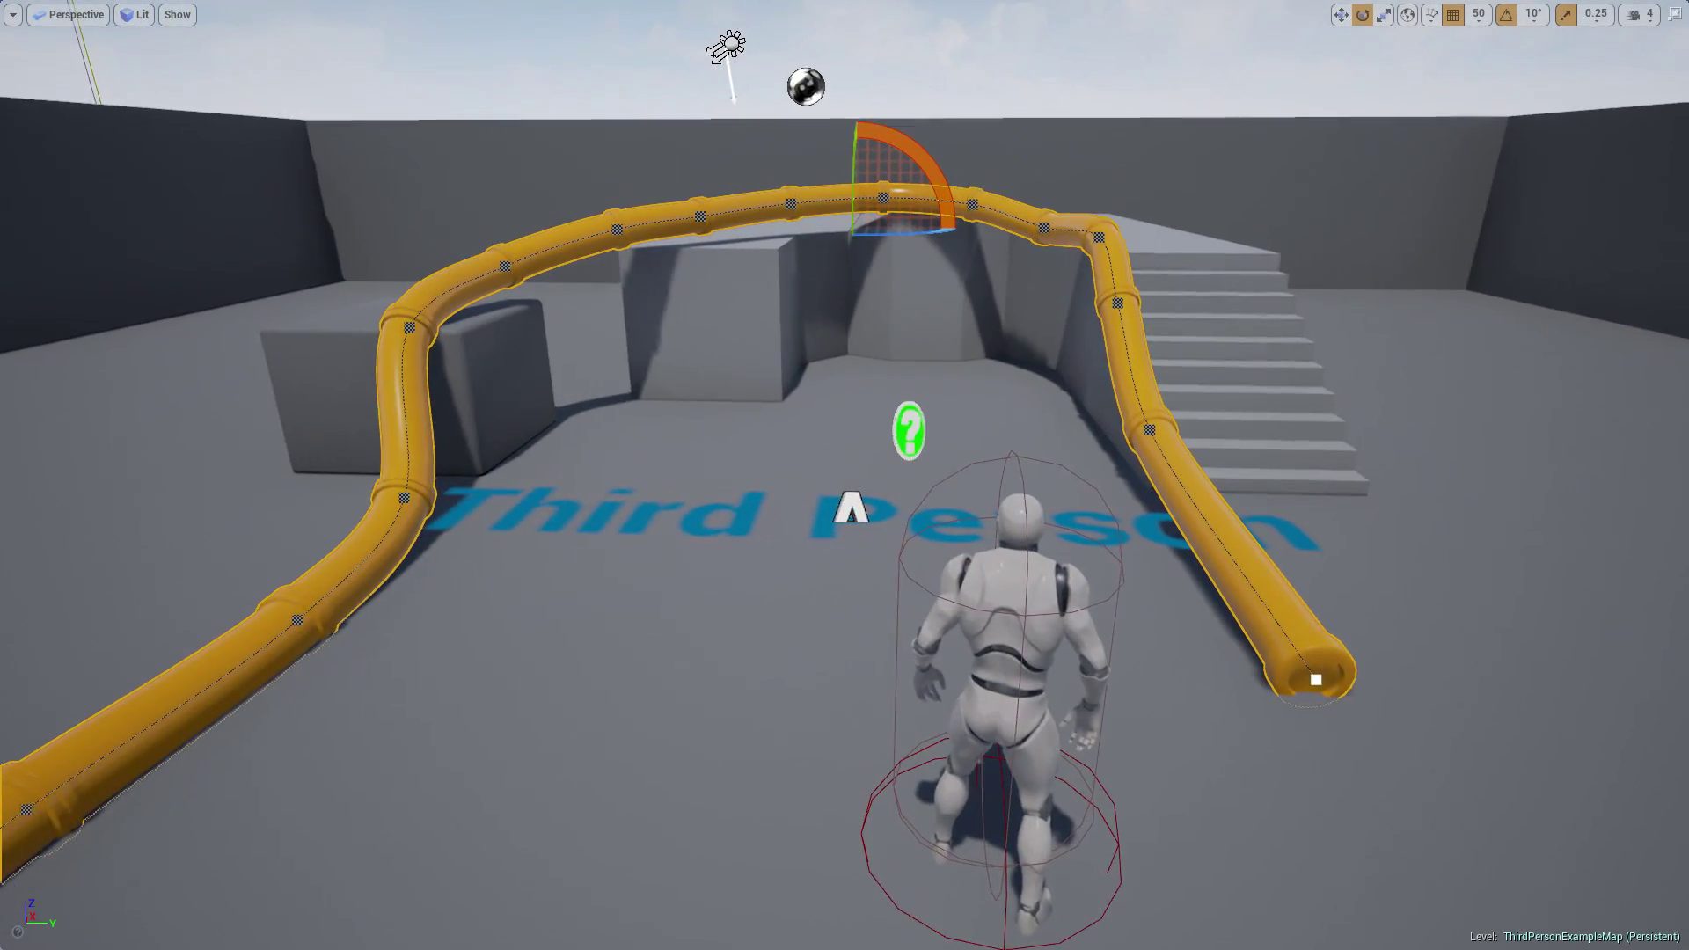
scroll(547, 466, down, 4)
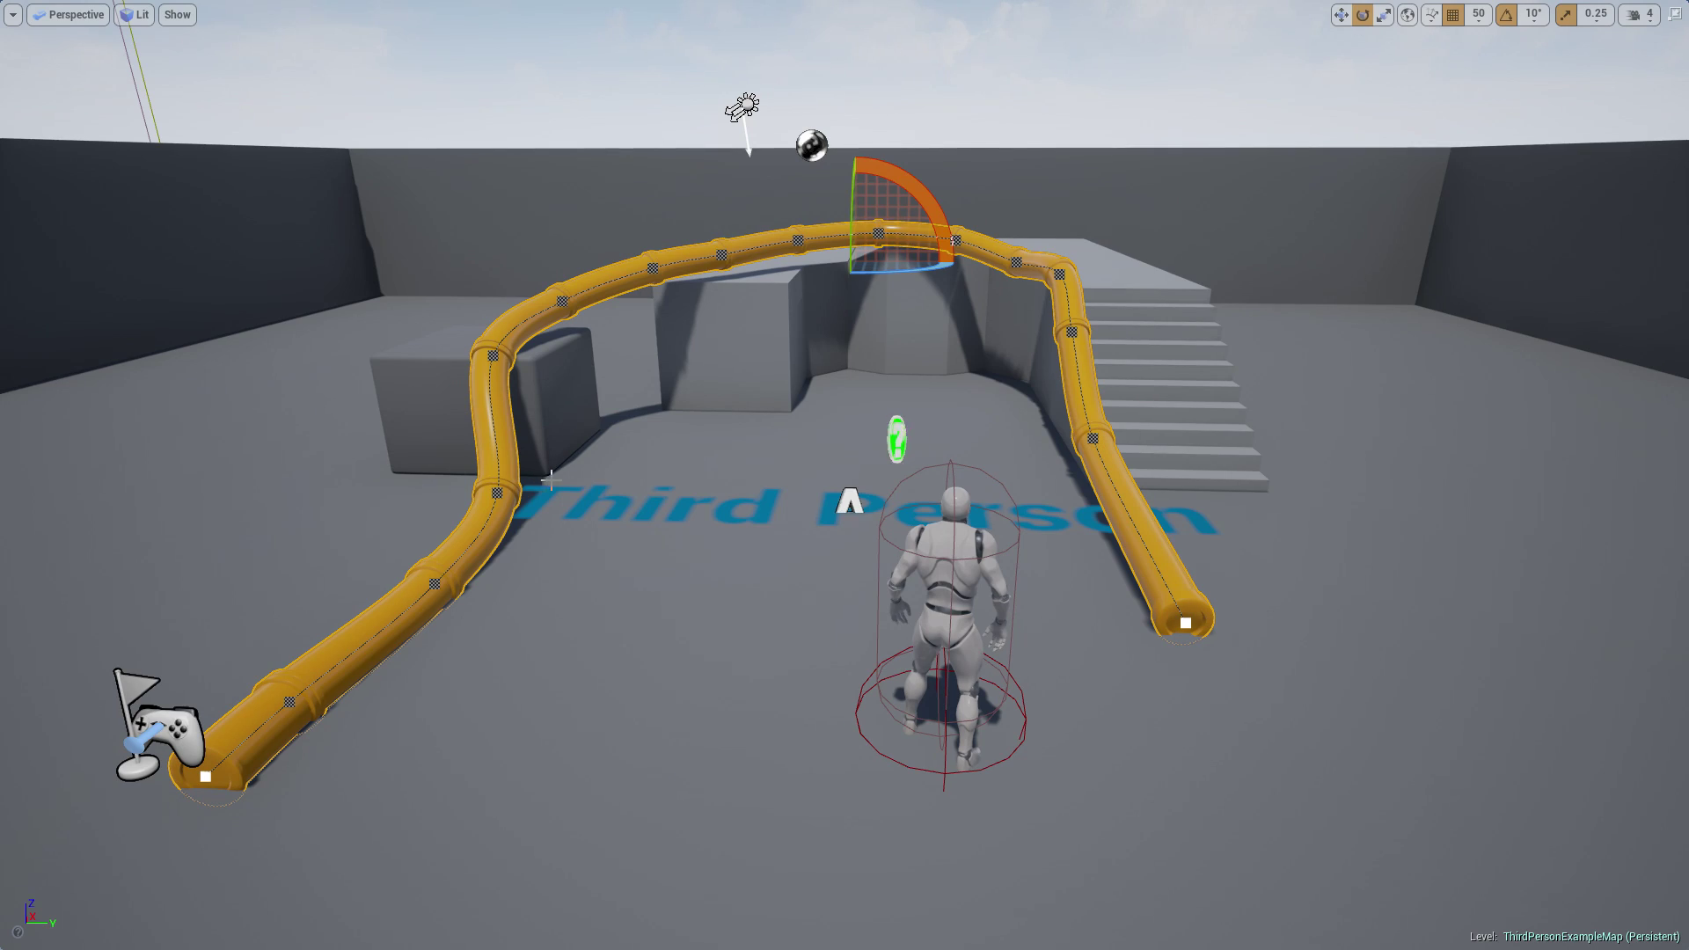
key(w)
right_drag(550, 480, 591, 454)
key(s)
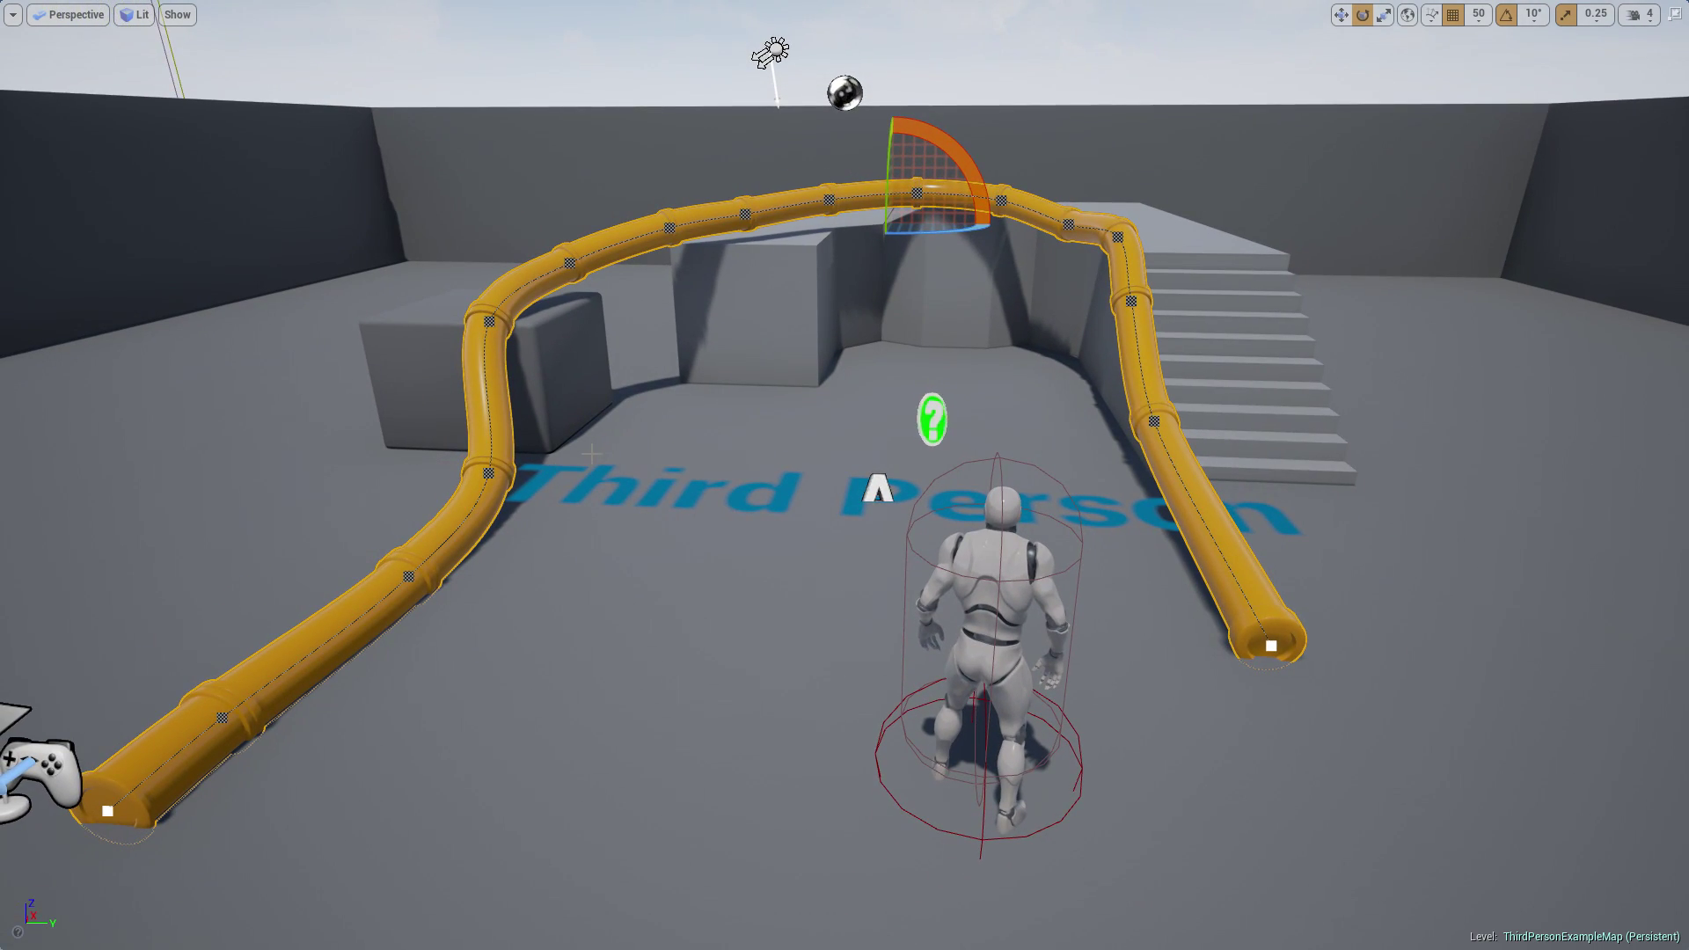
scroll(553, 513, down, 1)
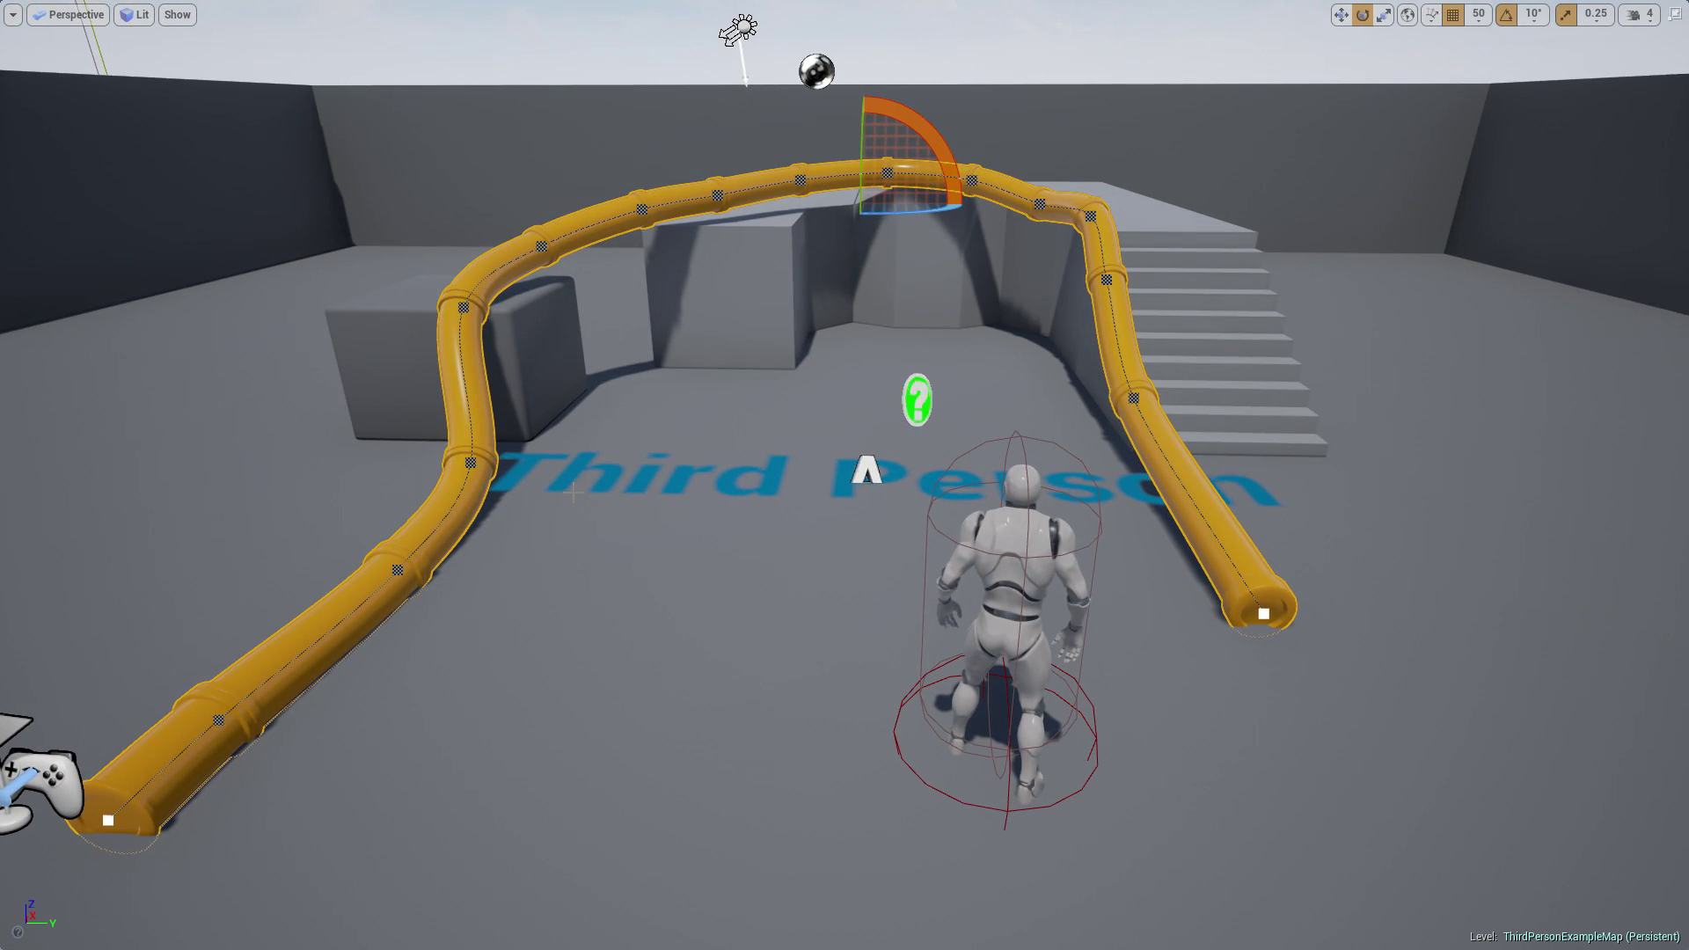
Play-test the level by running and jumping the character along the yellow pipe, and end the play session.
key(alt+p)
key(s)
key(a)
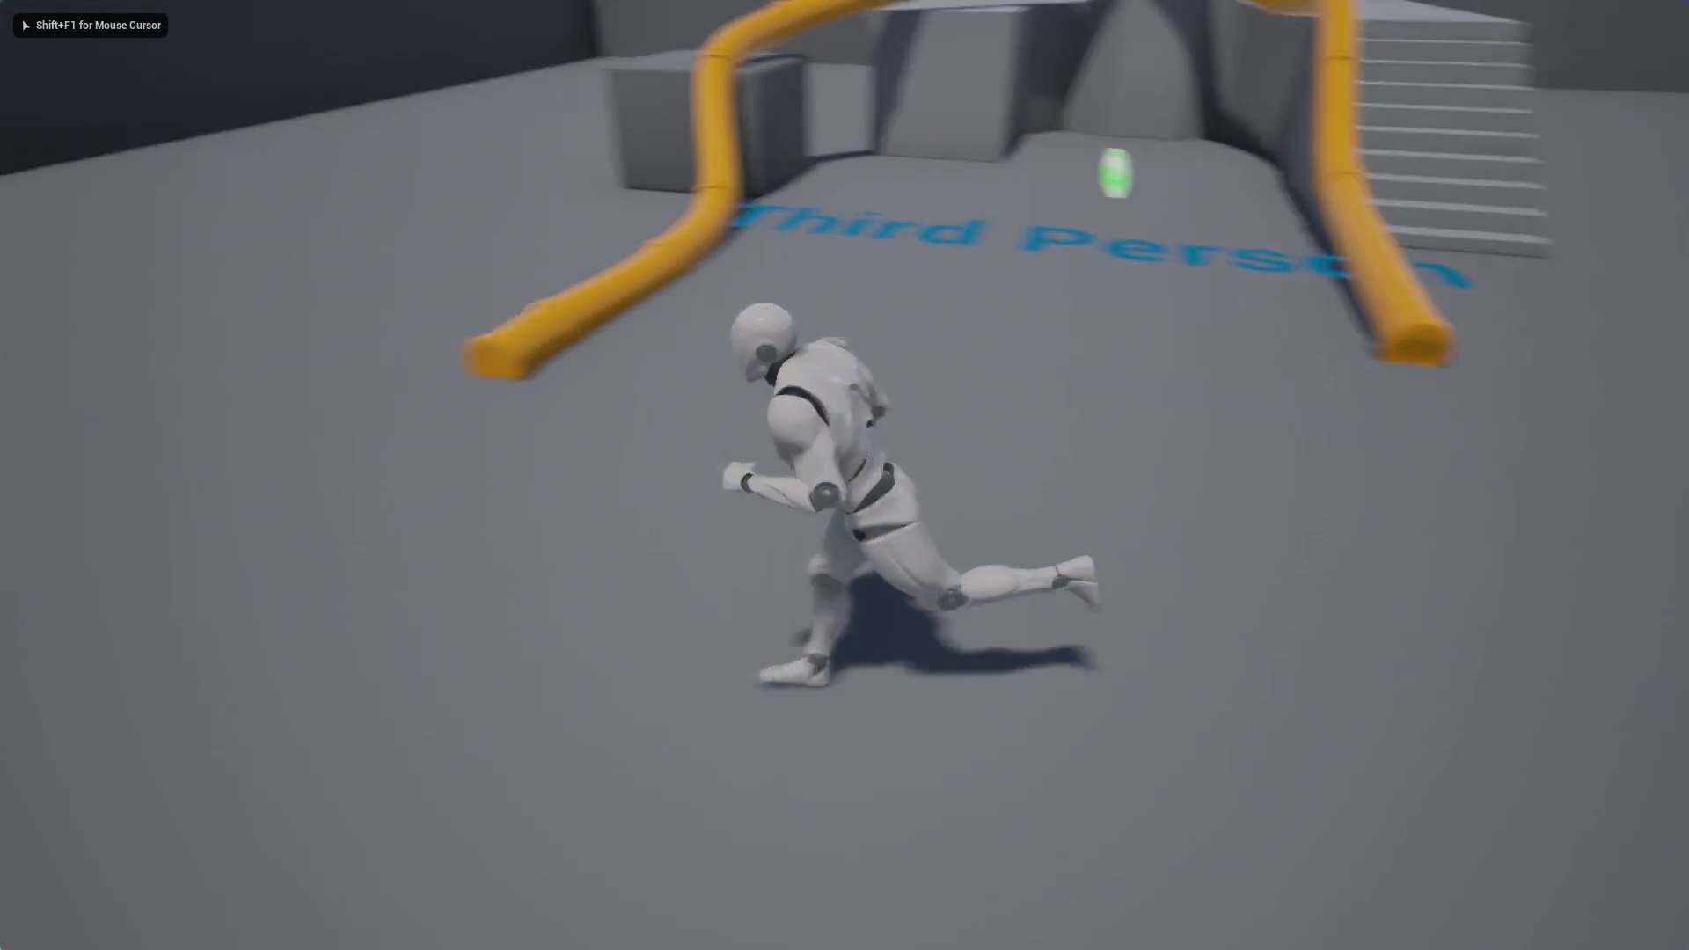
key(w)
key(space)
key(w)
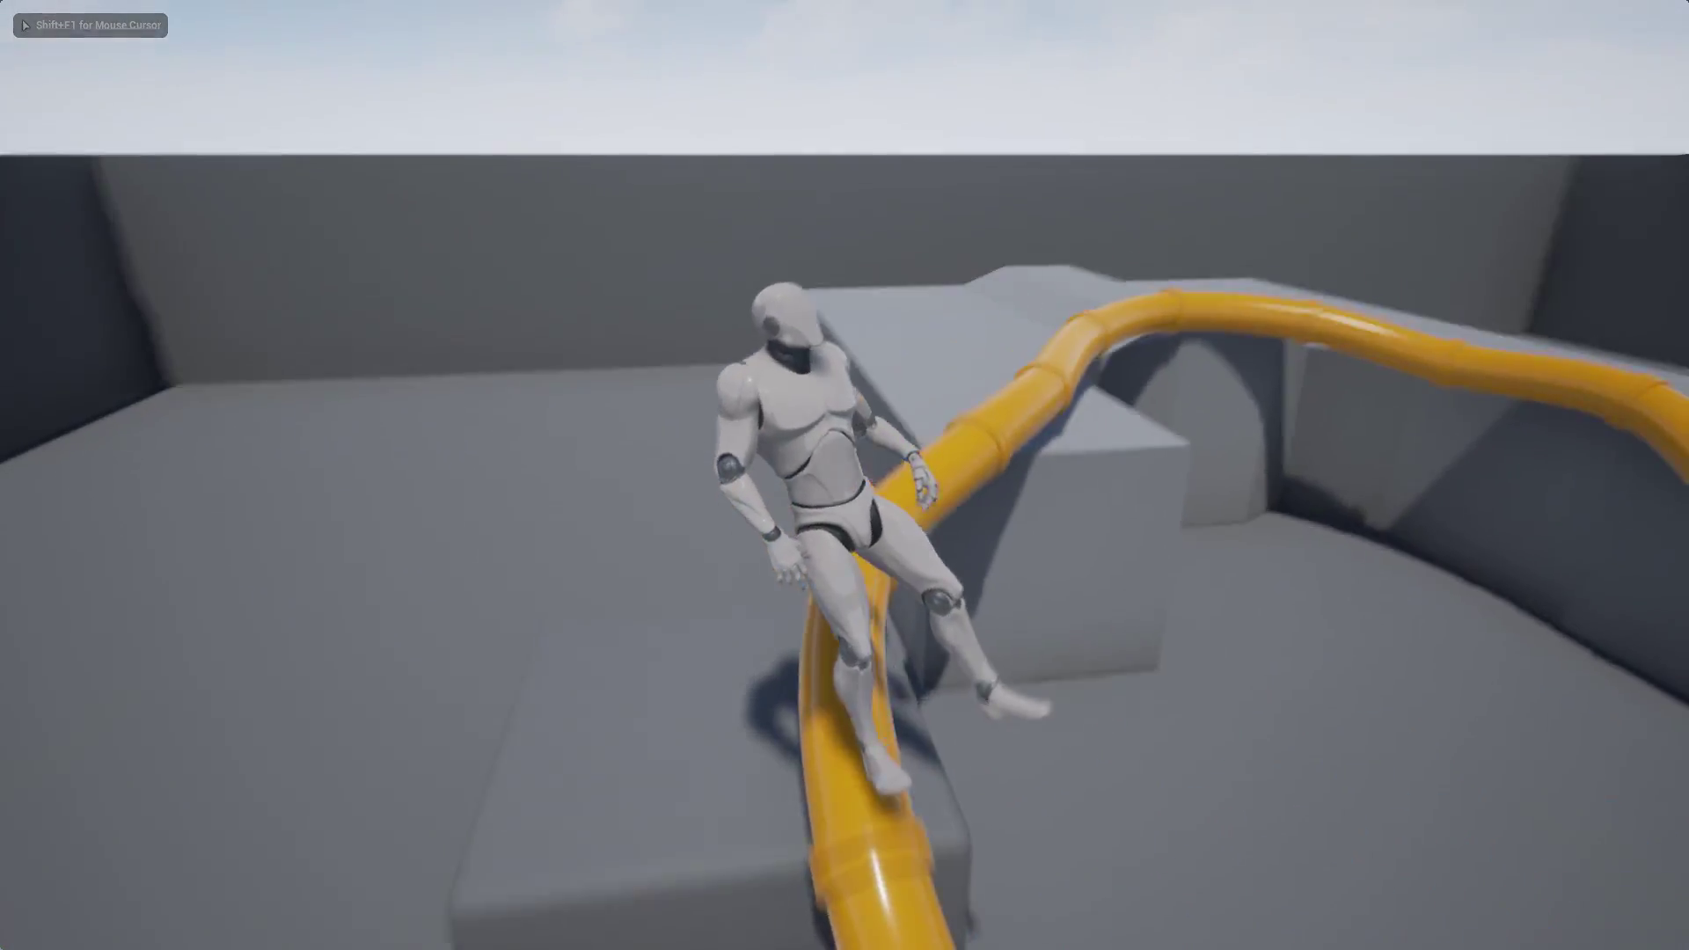
key(w)
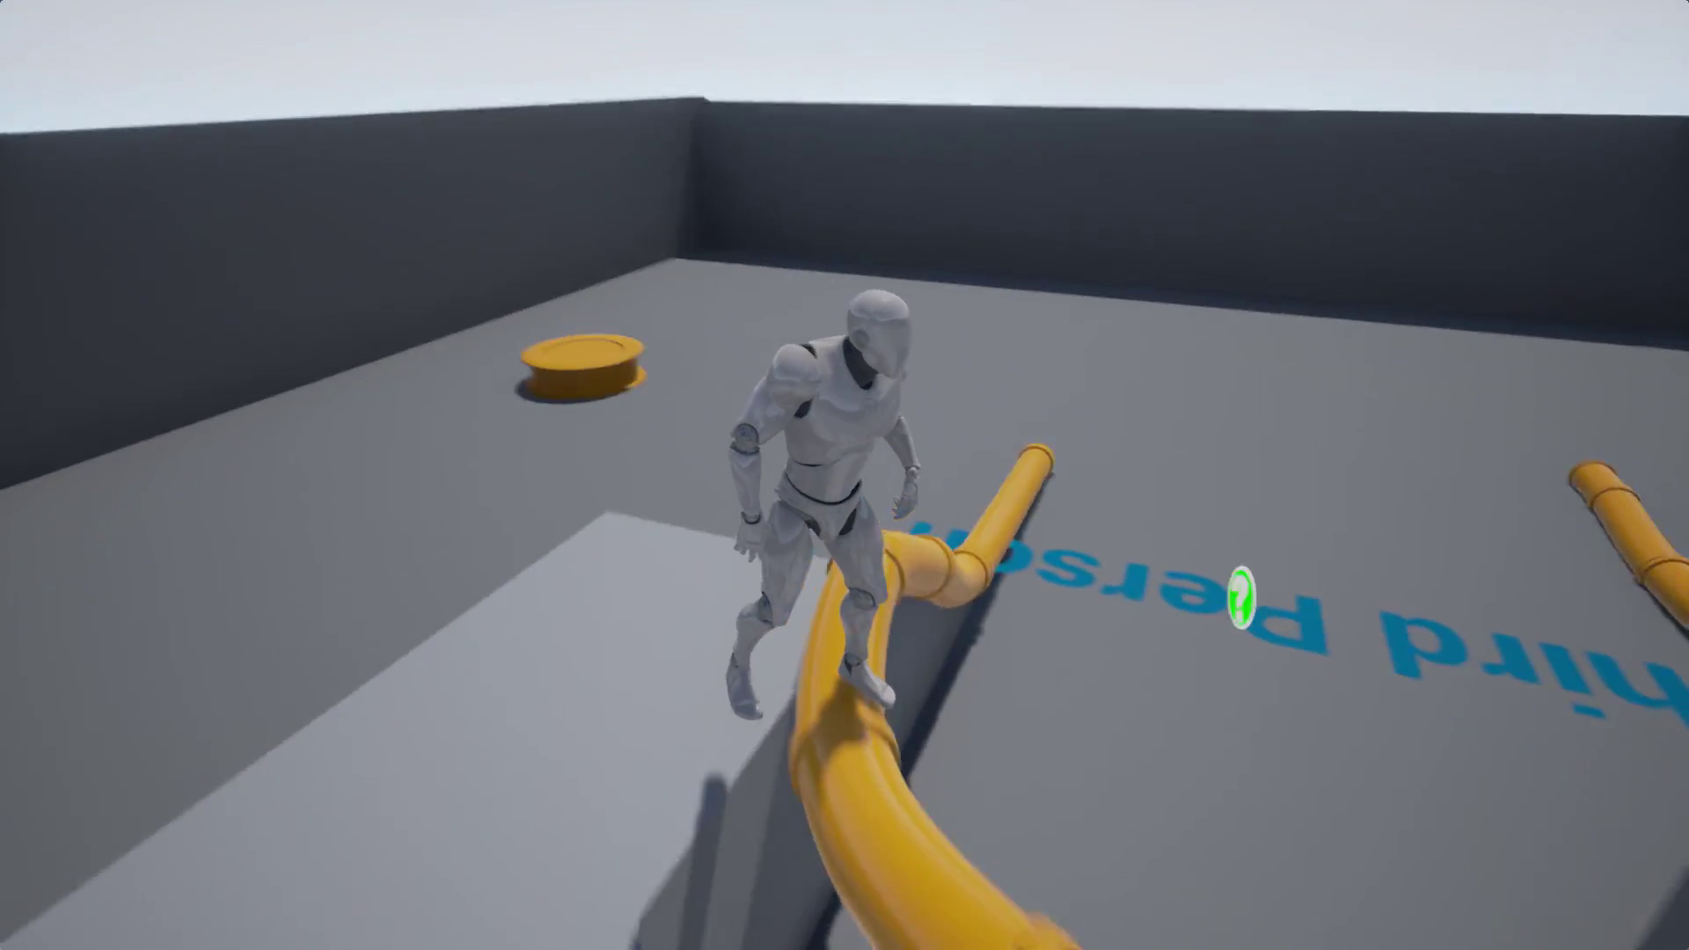
key(space)
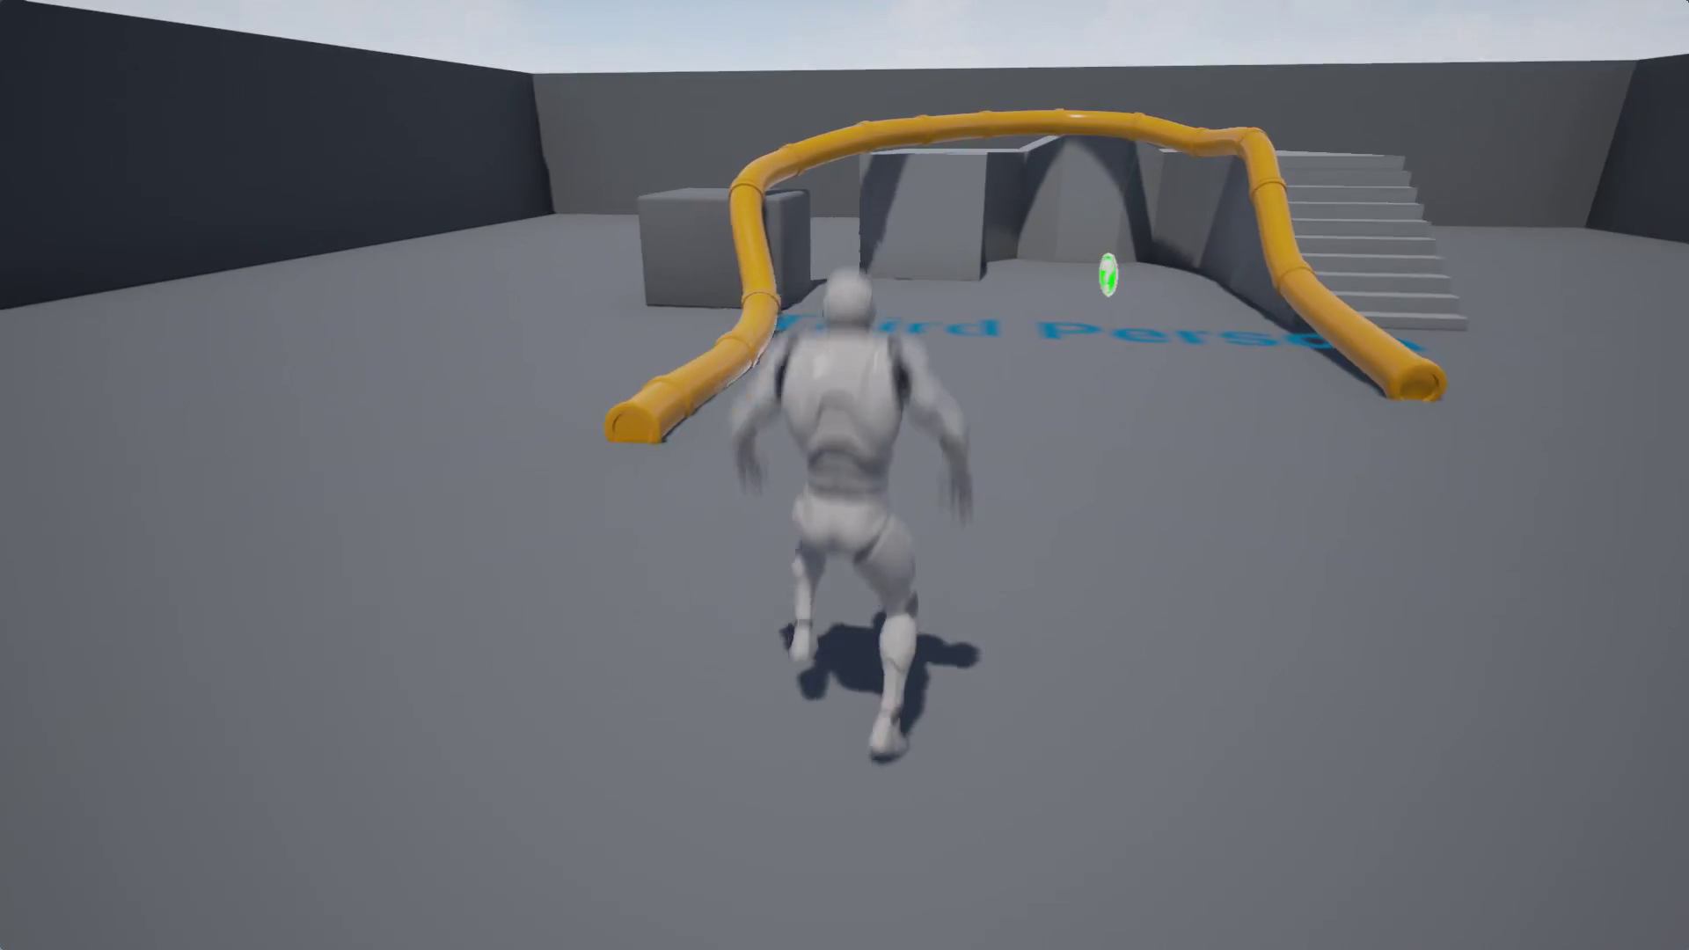
key(space)
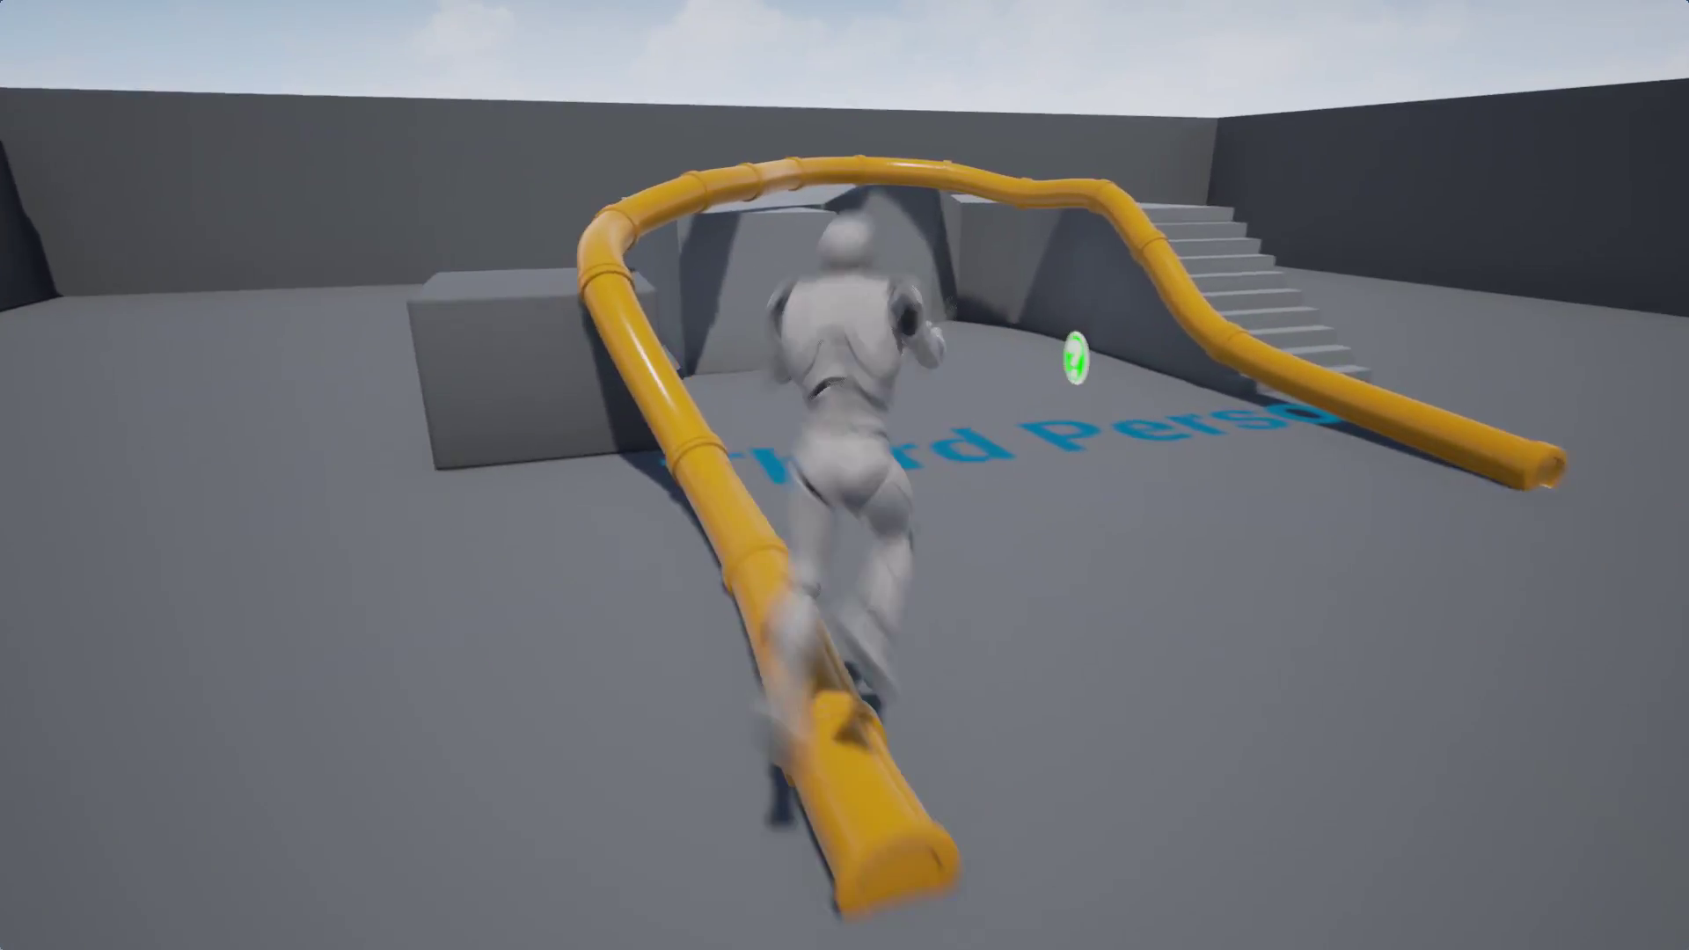
key(Escape)
Examine the pipe's spline points and tangents from several angles, selecting points on its lower bend and beside the cube.
key(s)
right_drag(1330, 720, 1153, 766)
key(w)
key(s)
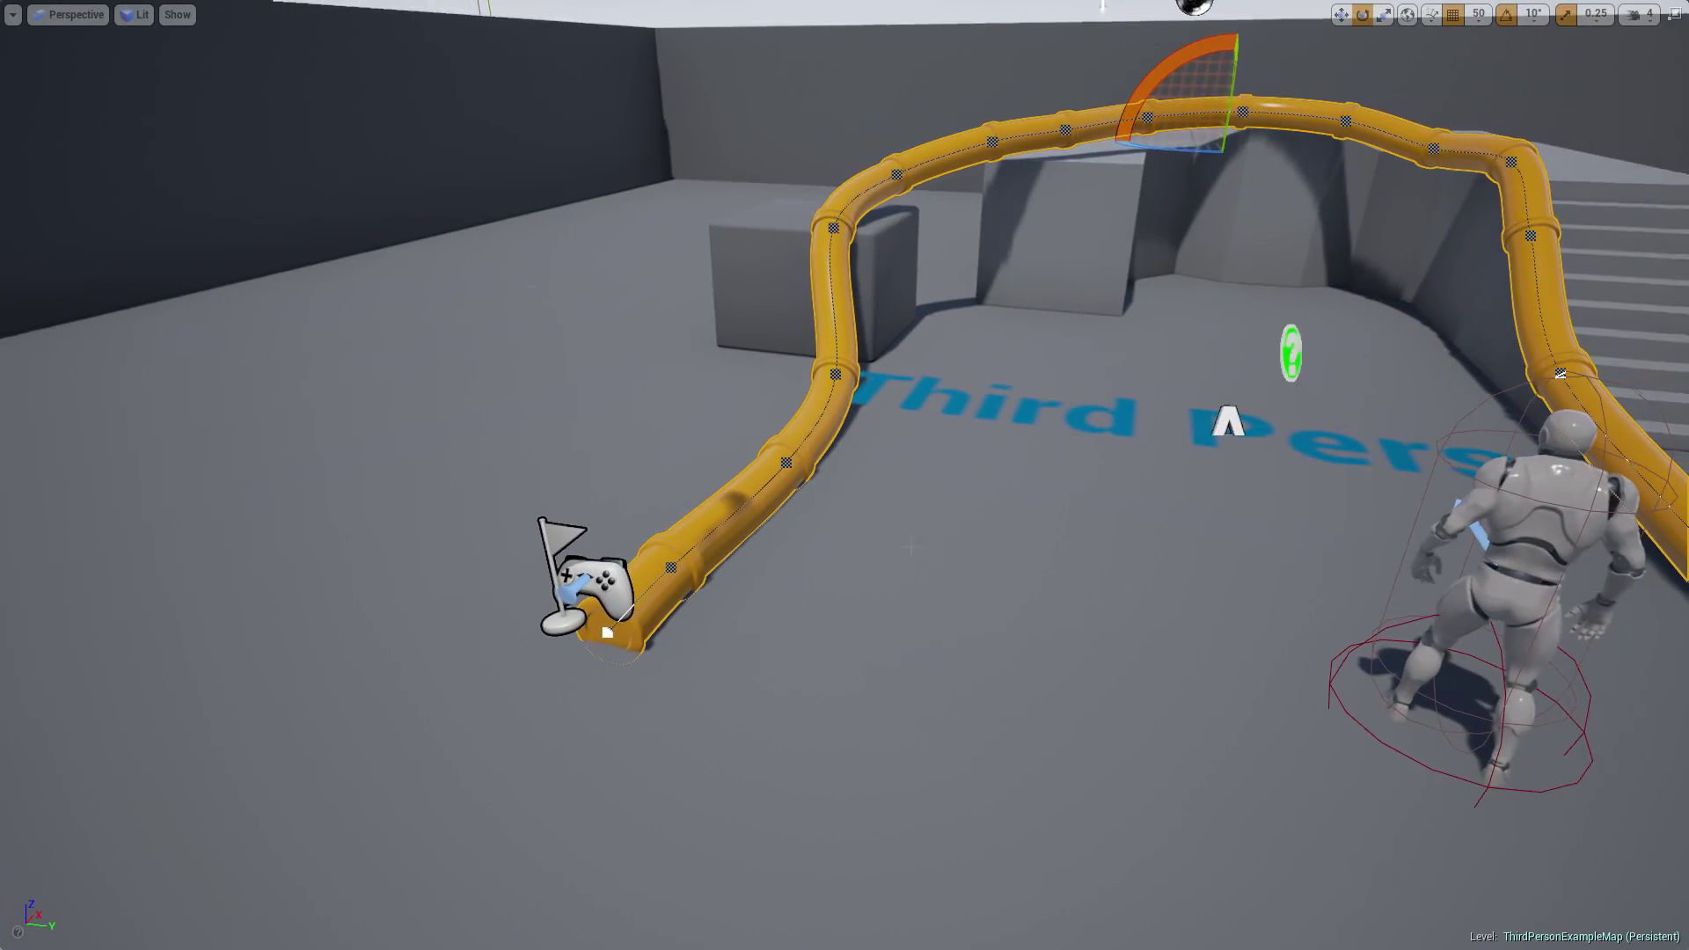
key(w)
right_drag(951, 431, 985, 476)
key(s)
click(547, 450)
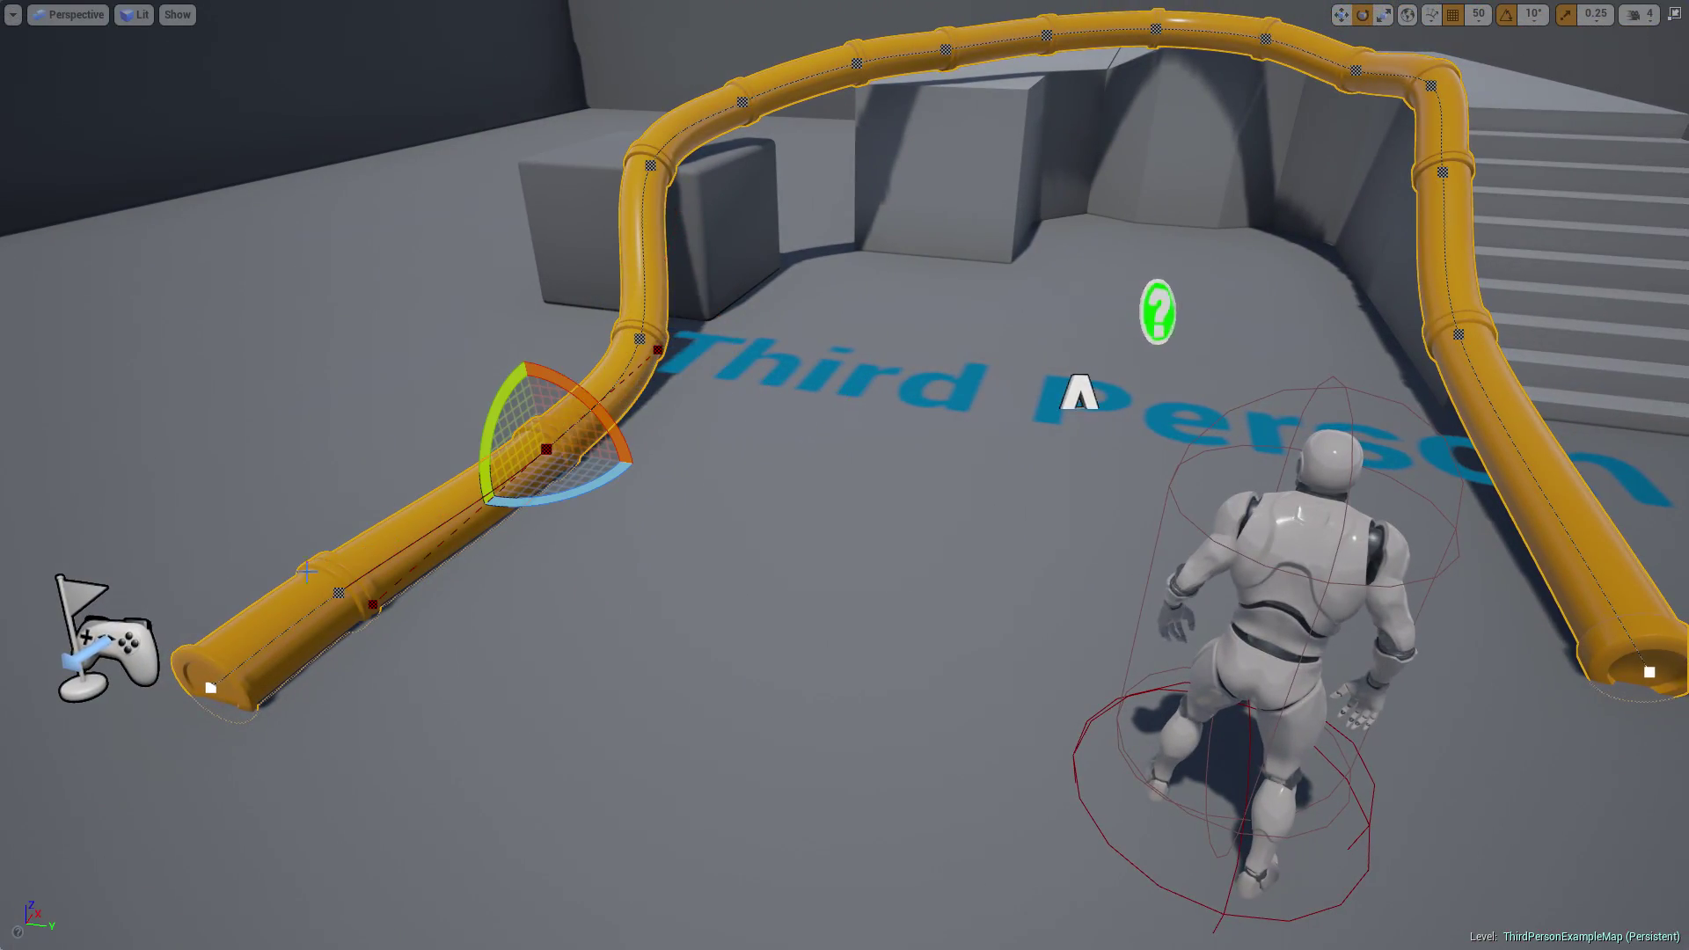
key(w)
mouse_move(538, 418)
right_down()
mouse_move(528, 352)
mouse_move(538, 397)
right_up()
key(s)
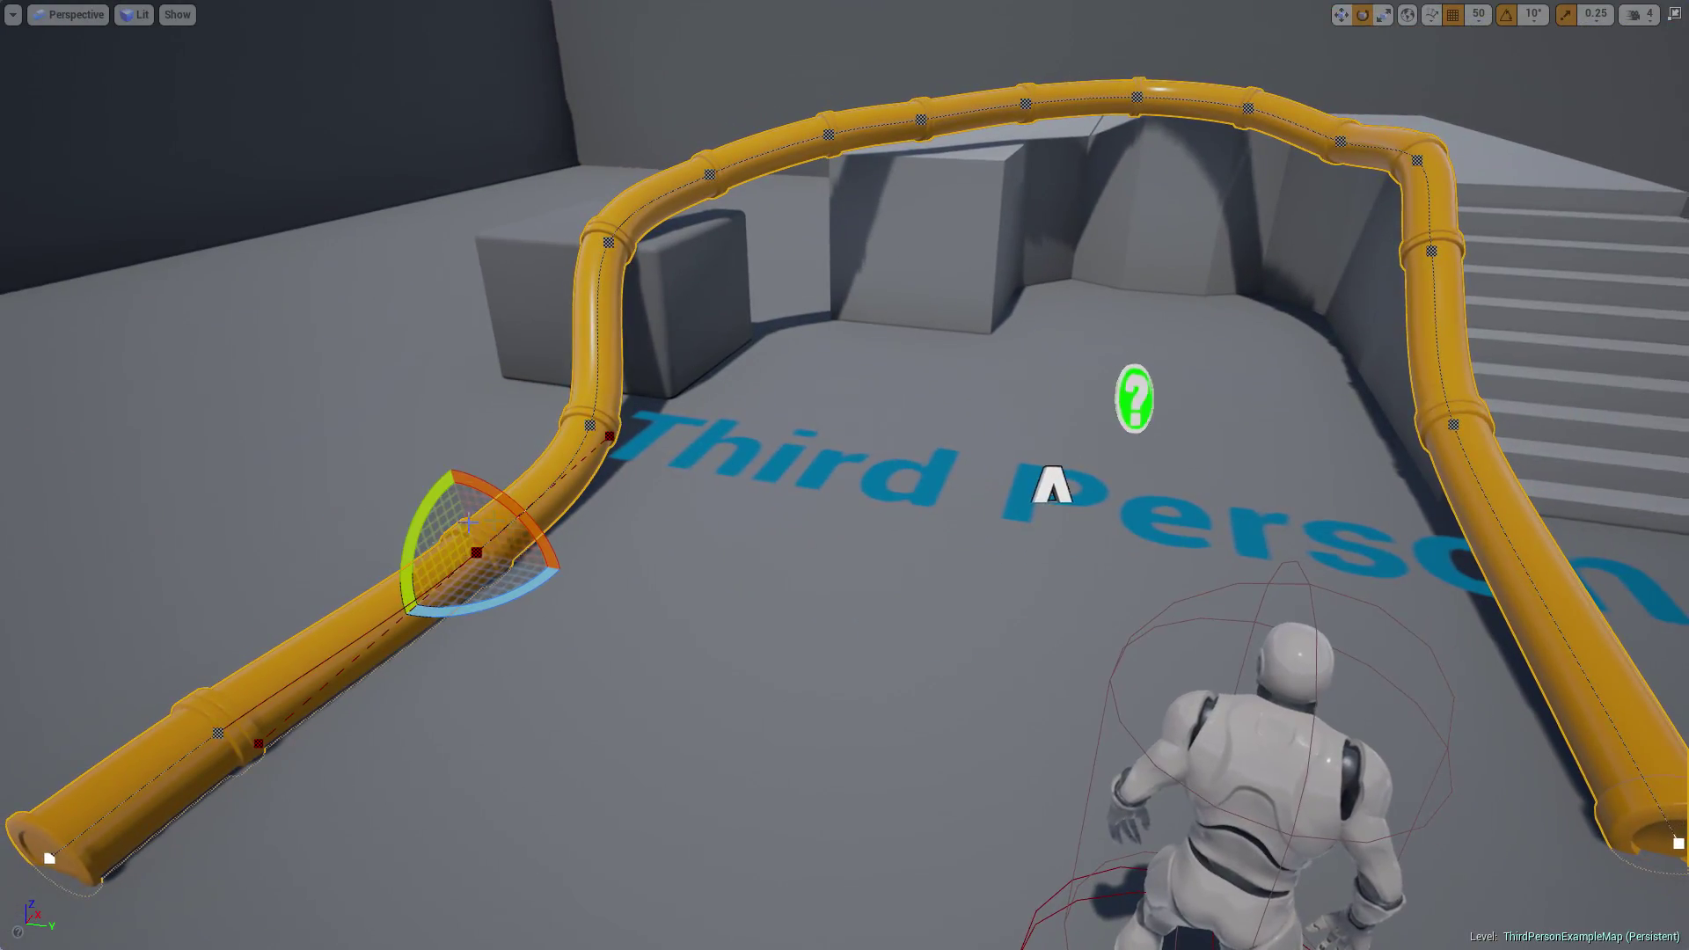
key(s)
right_drag(558, 483, 578, 467)
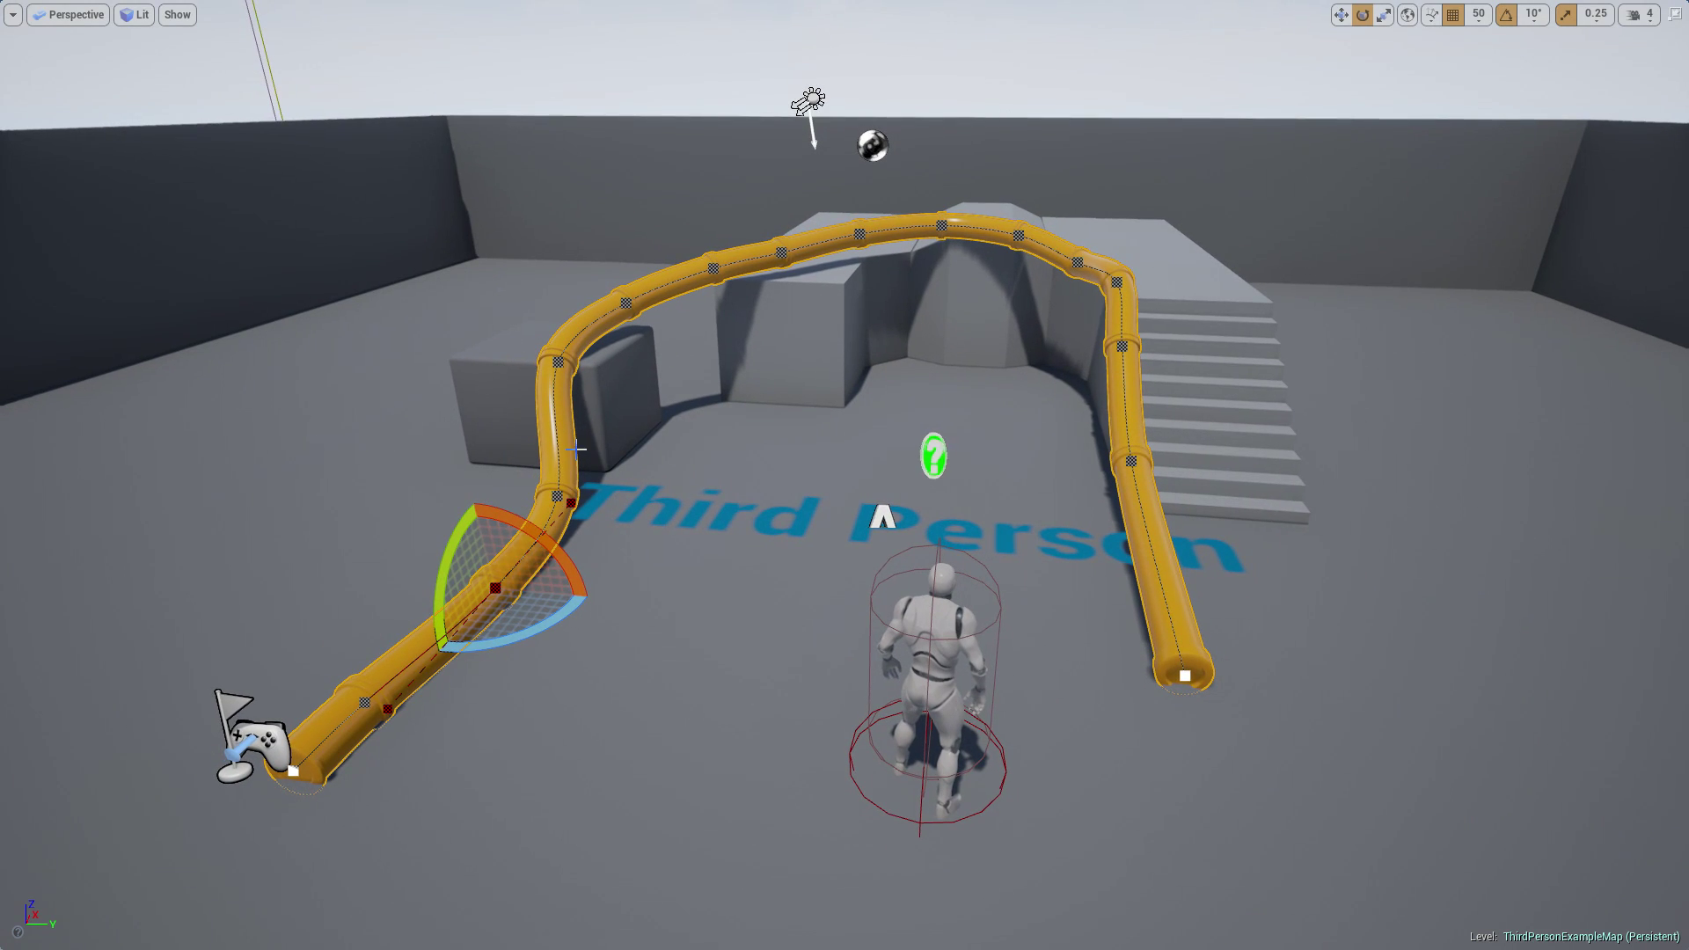
click(559, 362)
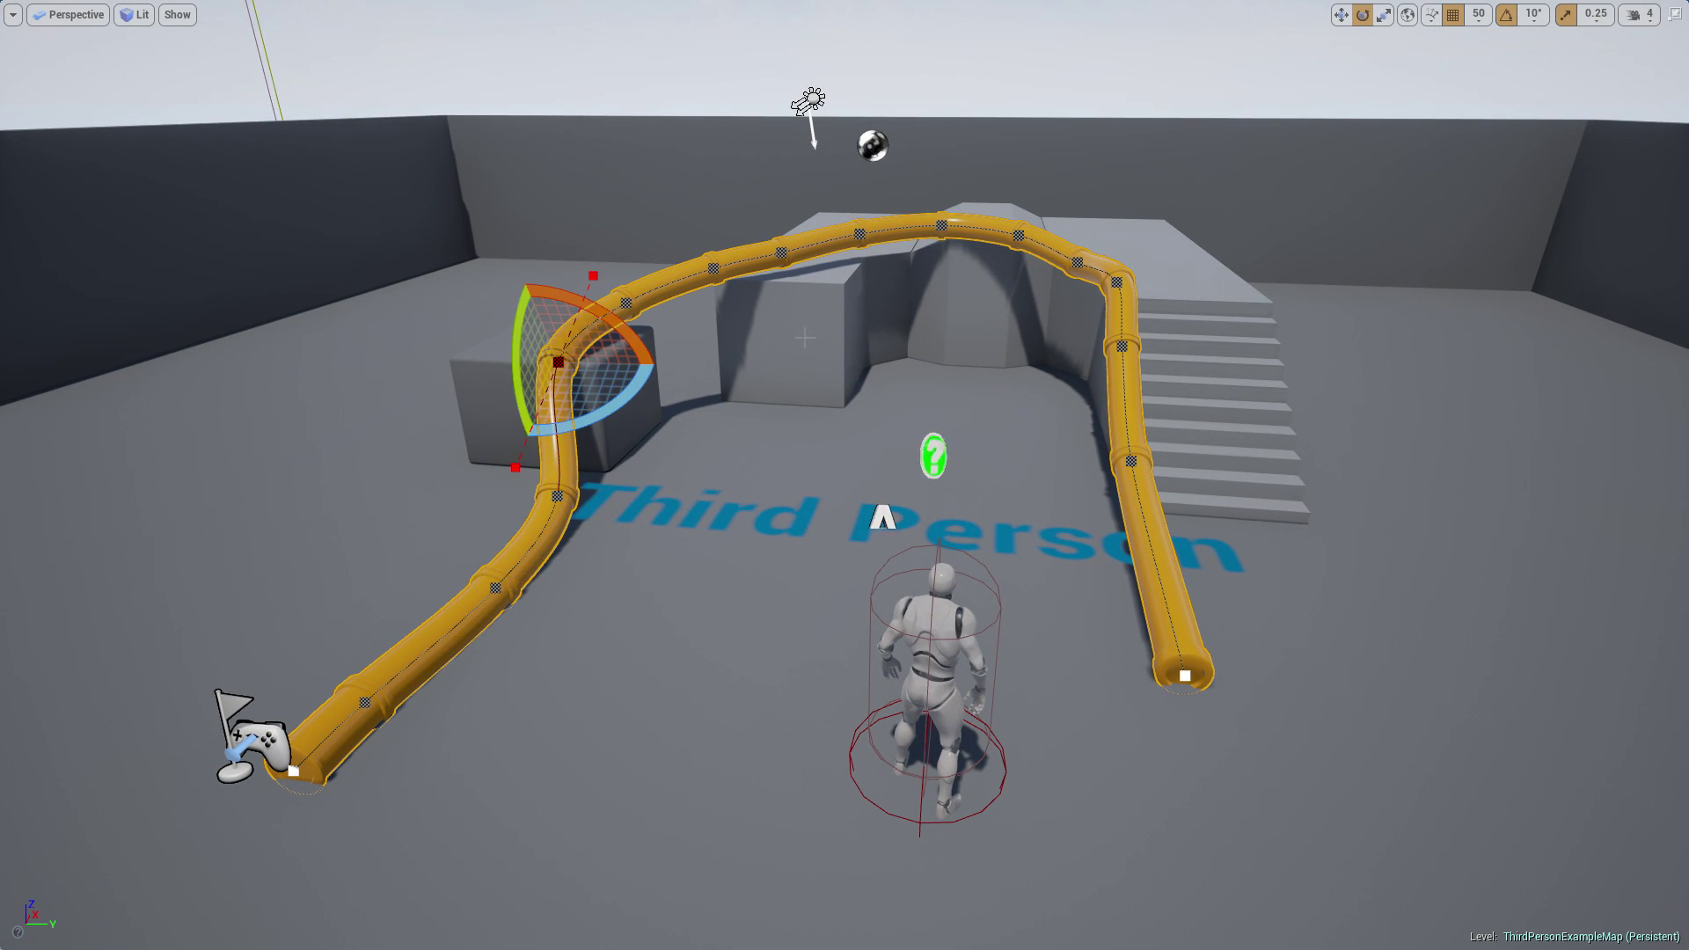
right_drag(607, 352, 576, 323)
key(a)
Restore the full editor layout and assign the Rails mesh as the Static Mesh of the spline actor myPipeMesh.
key(F11)
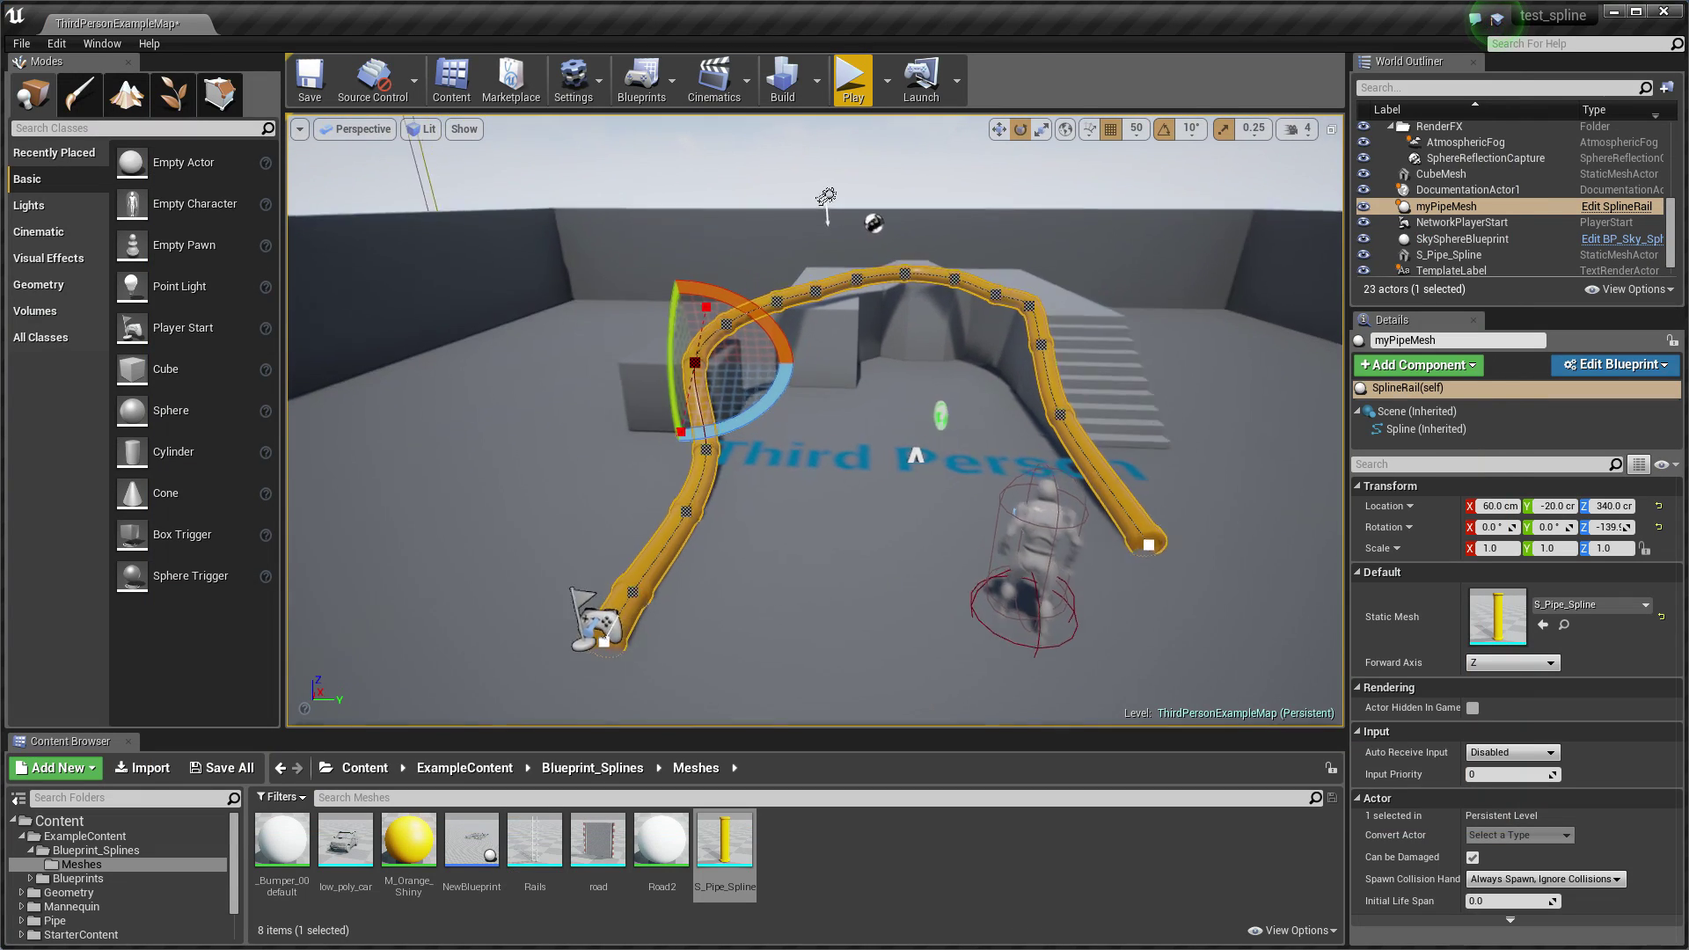
drag(535, 840, 1504, 639)
right_drag(493, 315, 537, 308)
key(d)
click(486, 313)
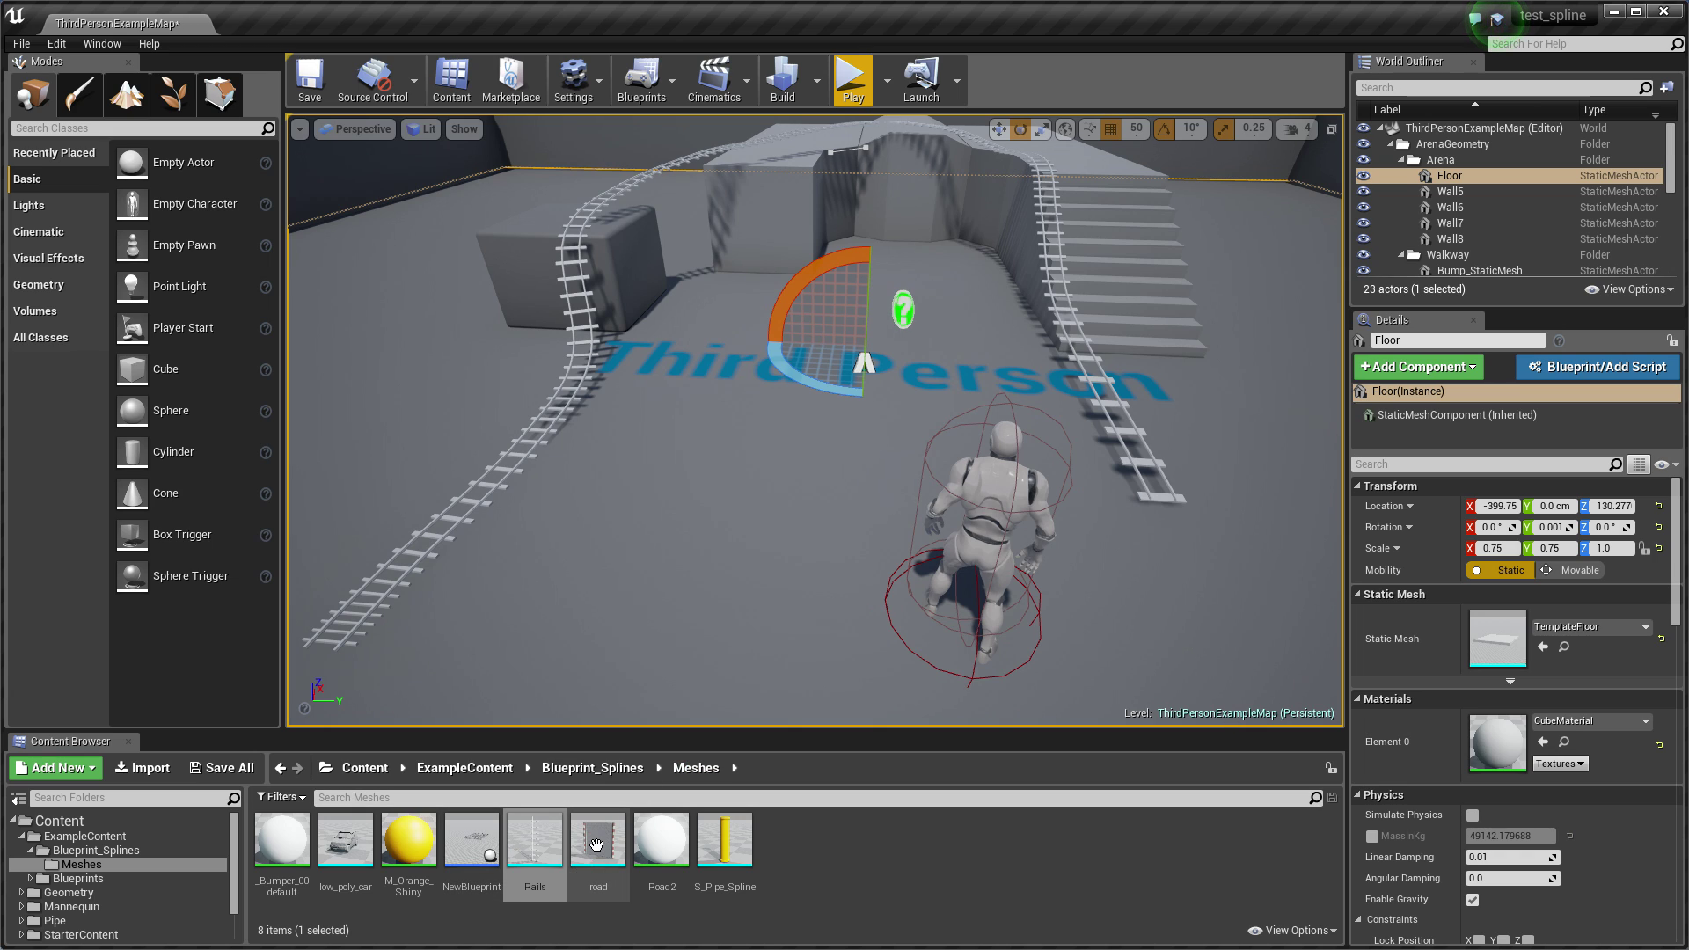
Reselect the spline actor in the level and assign the road mesh as its Static Mesh.
drag(598, 843, 1133, 828)
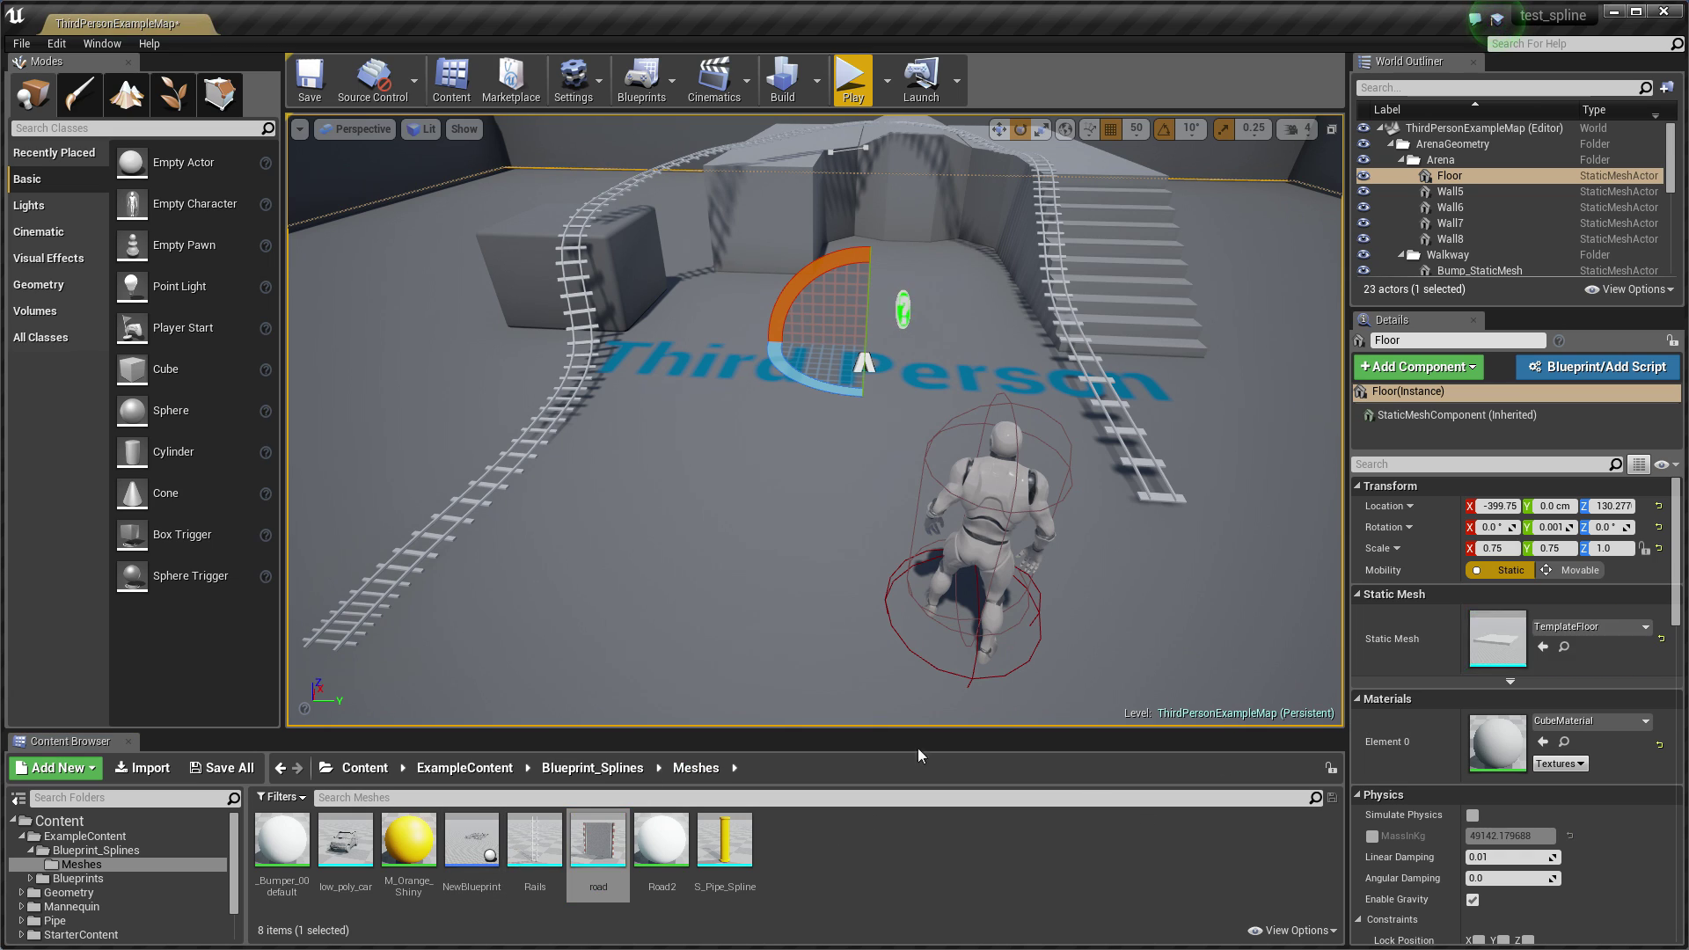
key(Escape)
click(557, 410)
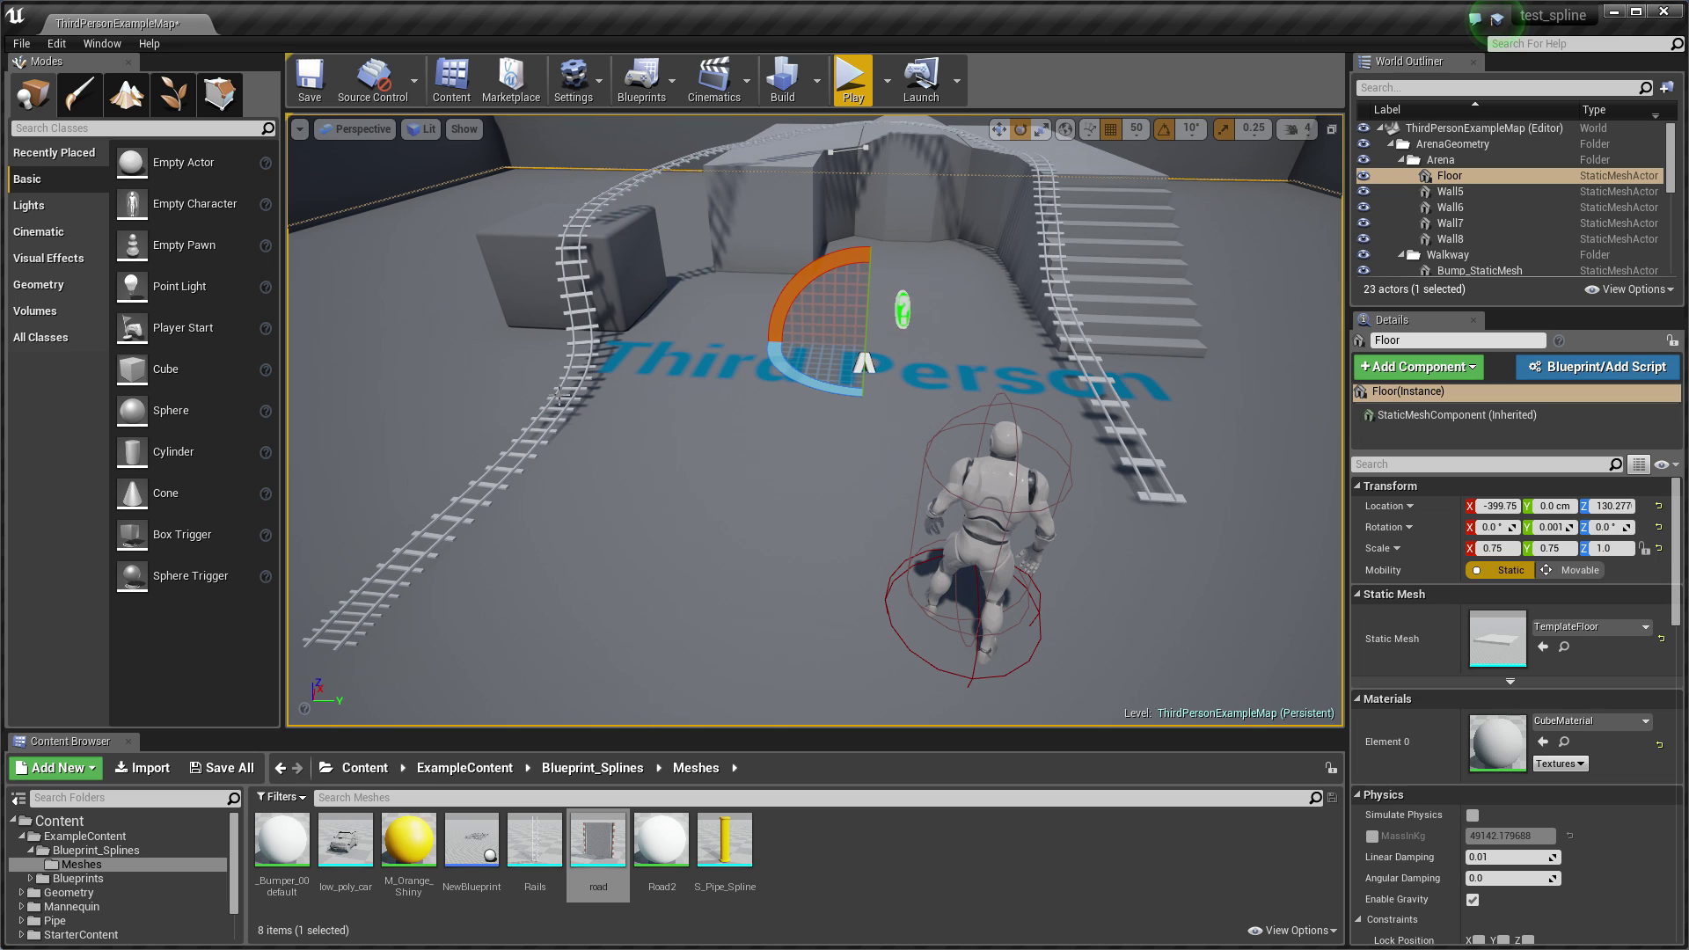
click(567, 401)
drag(627, 849, 1489, 623)
scroll(945, 392, down, 5)
click(805, 510)
right_drag(805, 510, 823, 448)
scroll(823, 390, up, 5)
key(Escape)
scroll(823, 389, down, 8)
mouse_move(823, 390)
right_down()
mouse_move(820, 427)
mouse_move(845, 356)
mouse_move(832, 396)
right_up()
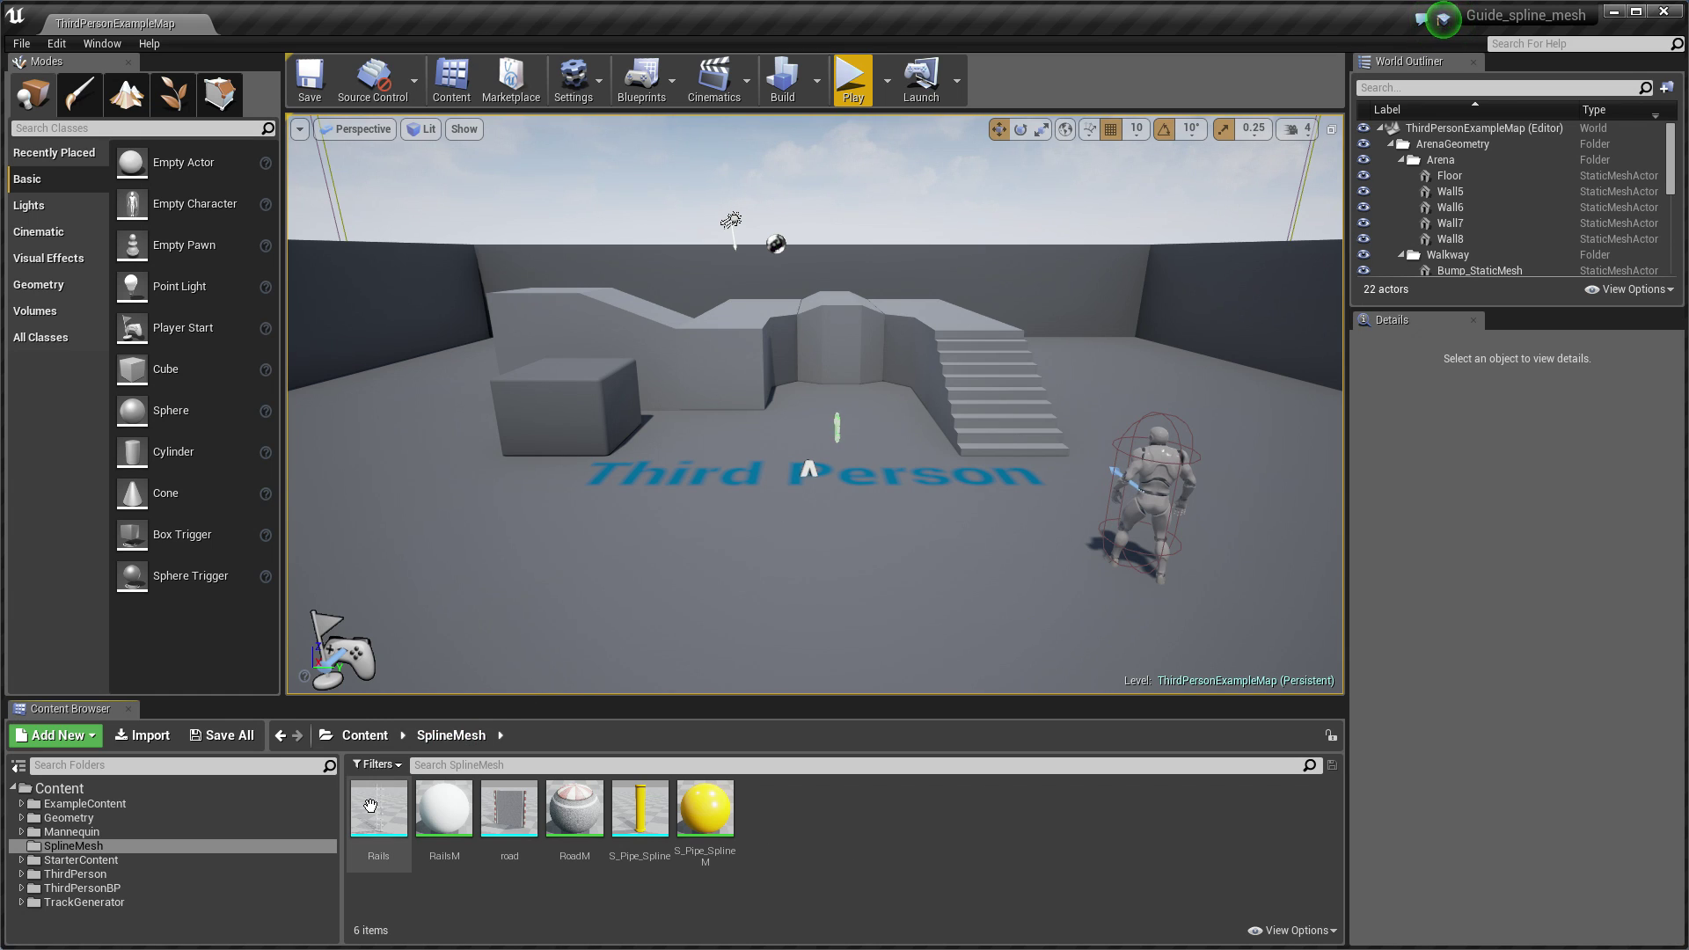
Create an Actor Blueprint class named splineActor in the SplineMesh folder and open it for editing.
click(670, 810)
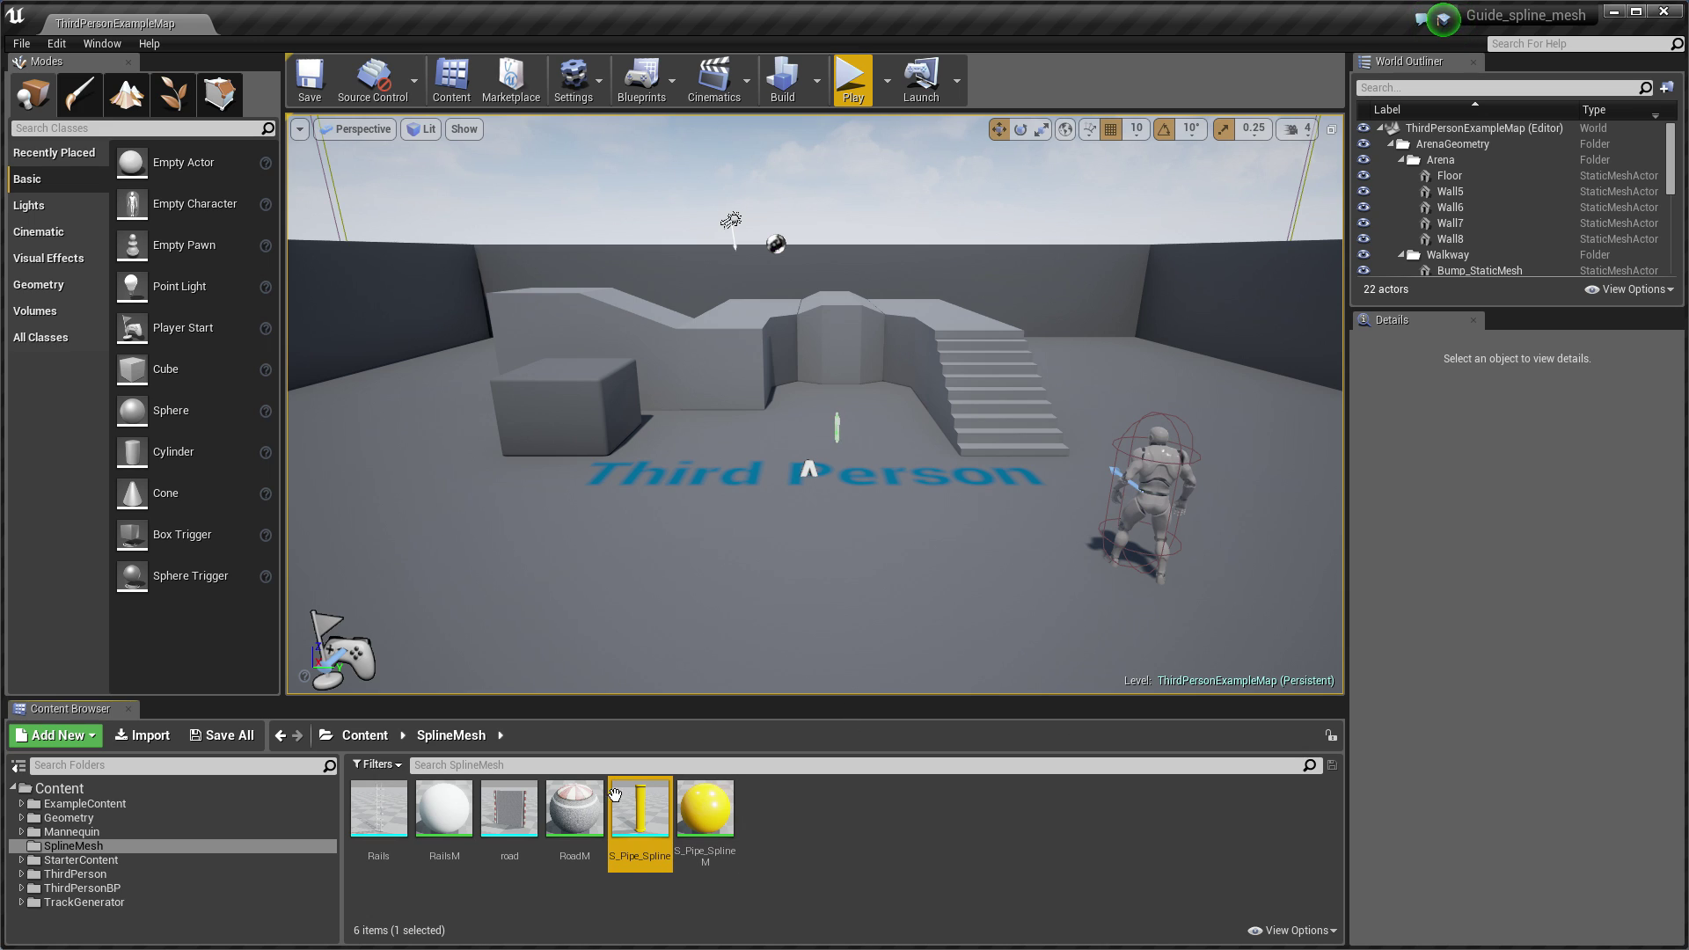
click(970, 819)
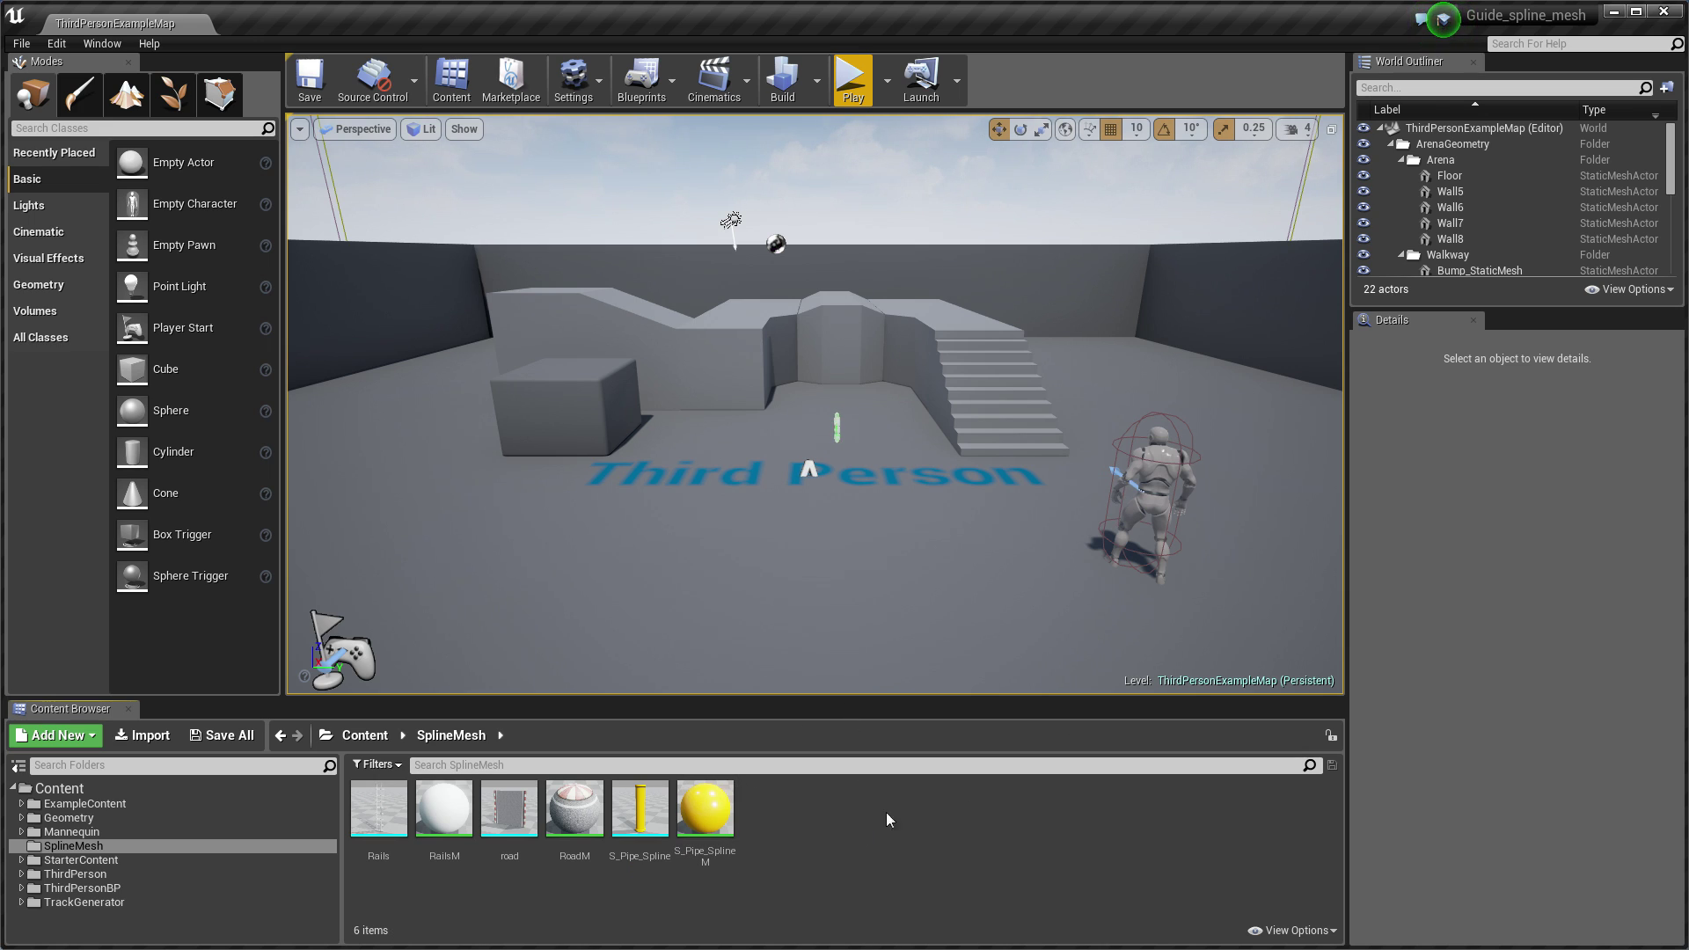
right_click(818, 804)
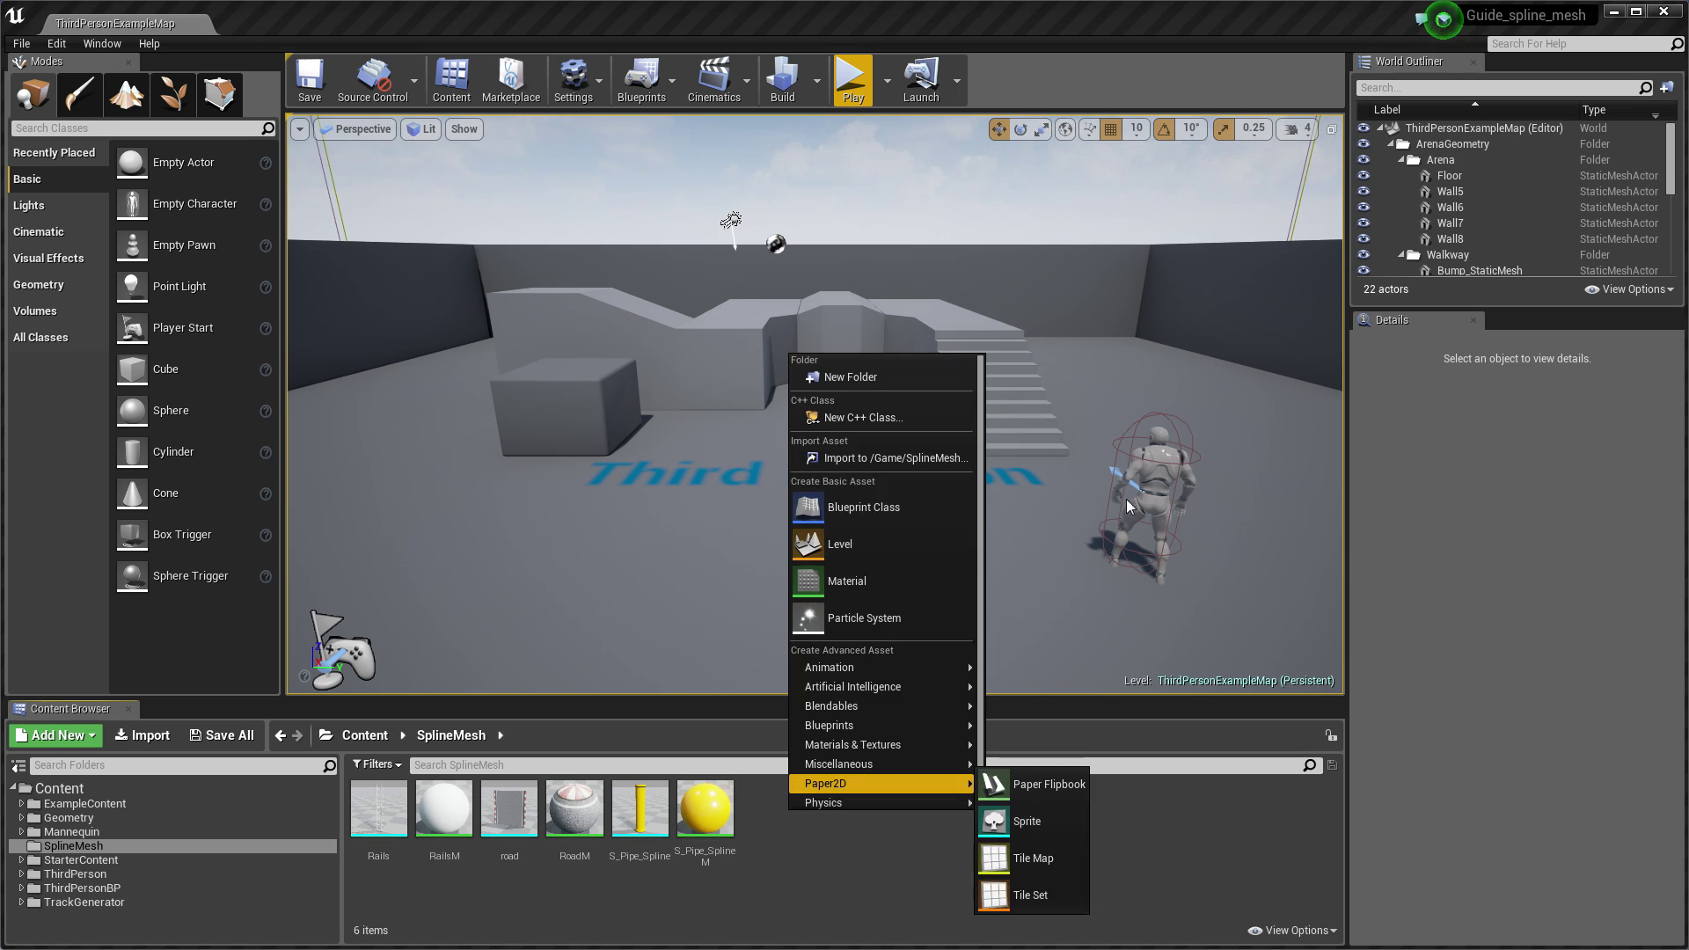
click(868, 514)
click(701, 307)
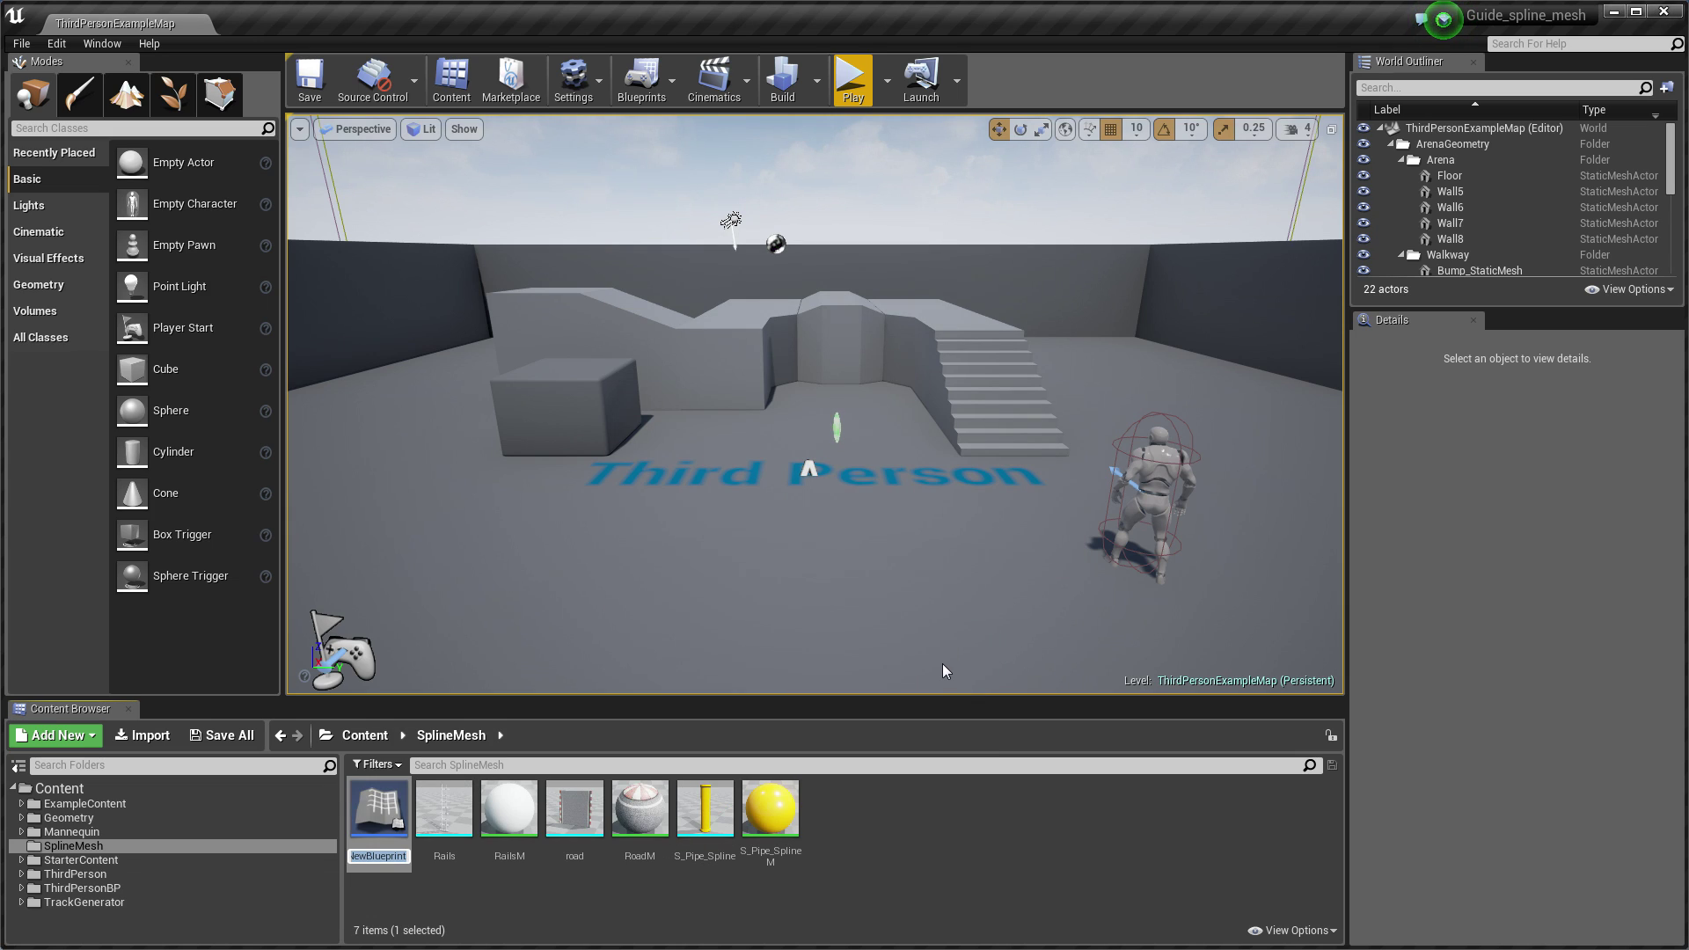
text(splineActor)
key(Return)
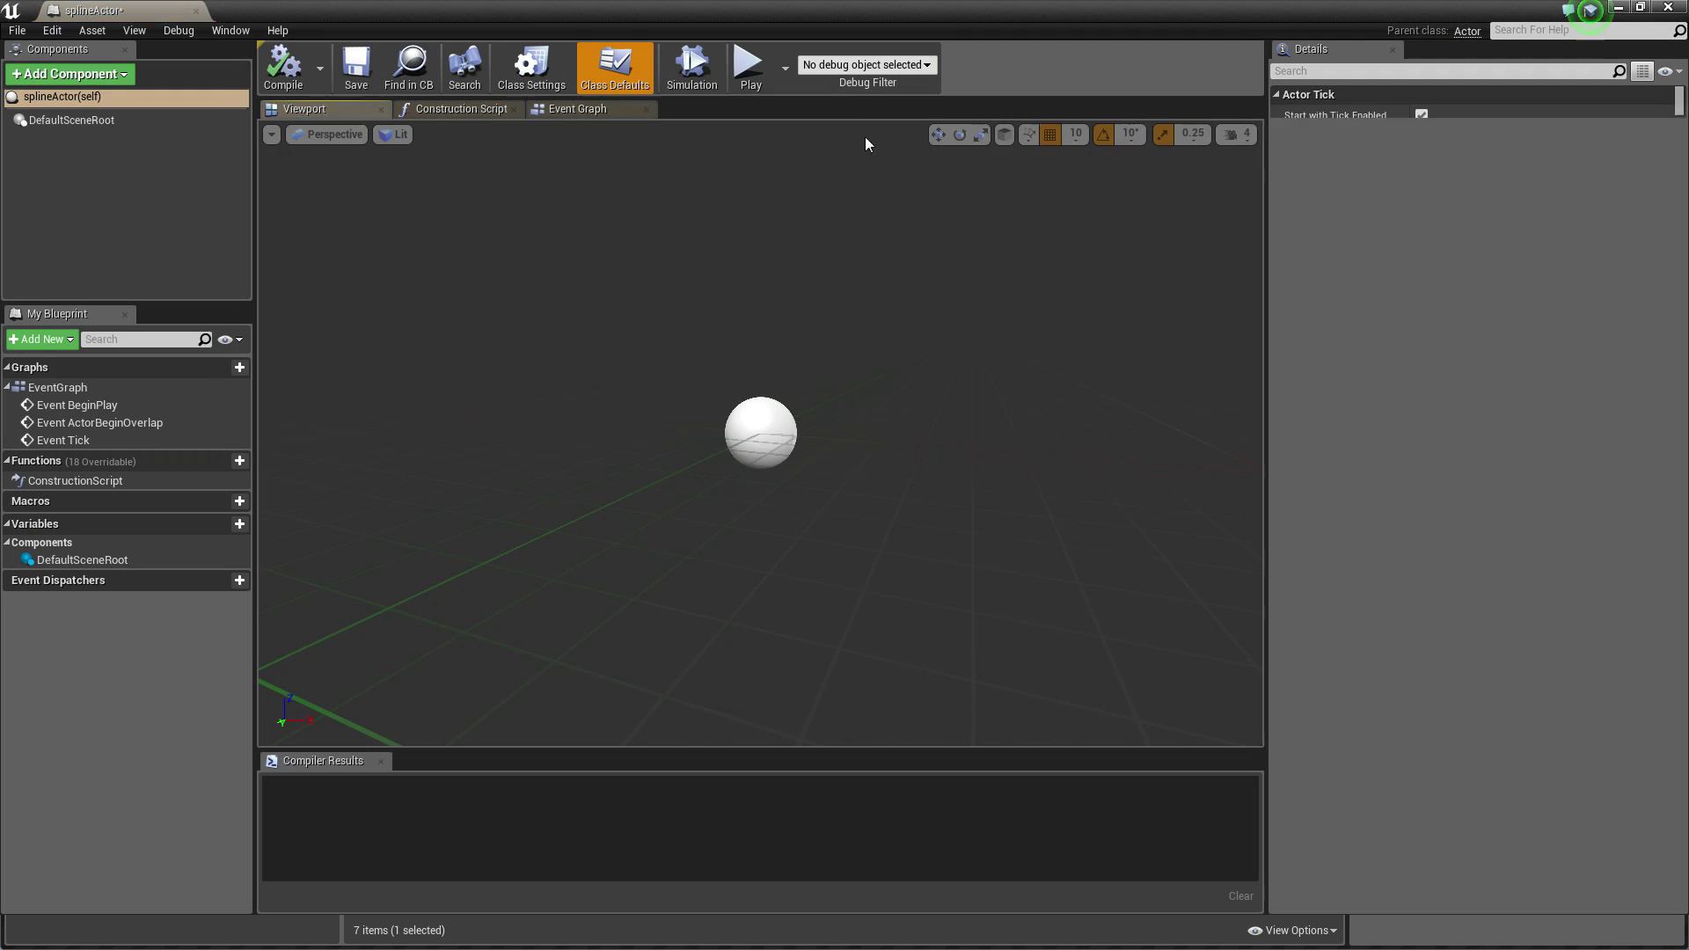
Add a Spline component to the blueprint and make it the root in place of DefaultSceneRoot.
click(61, 79)
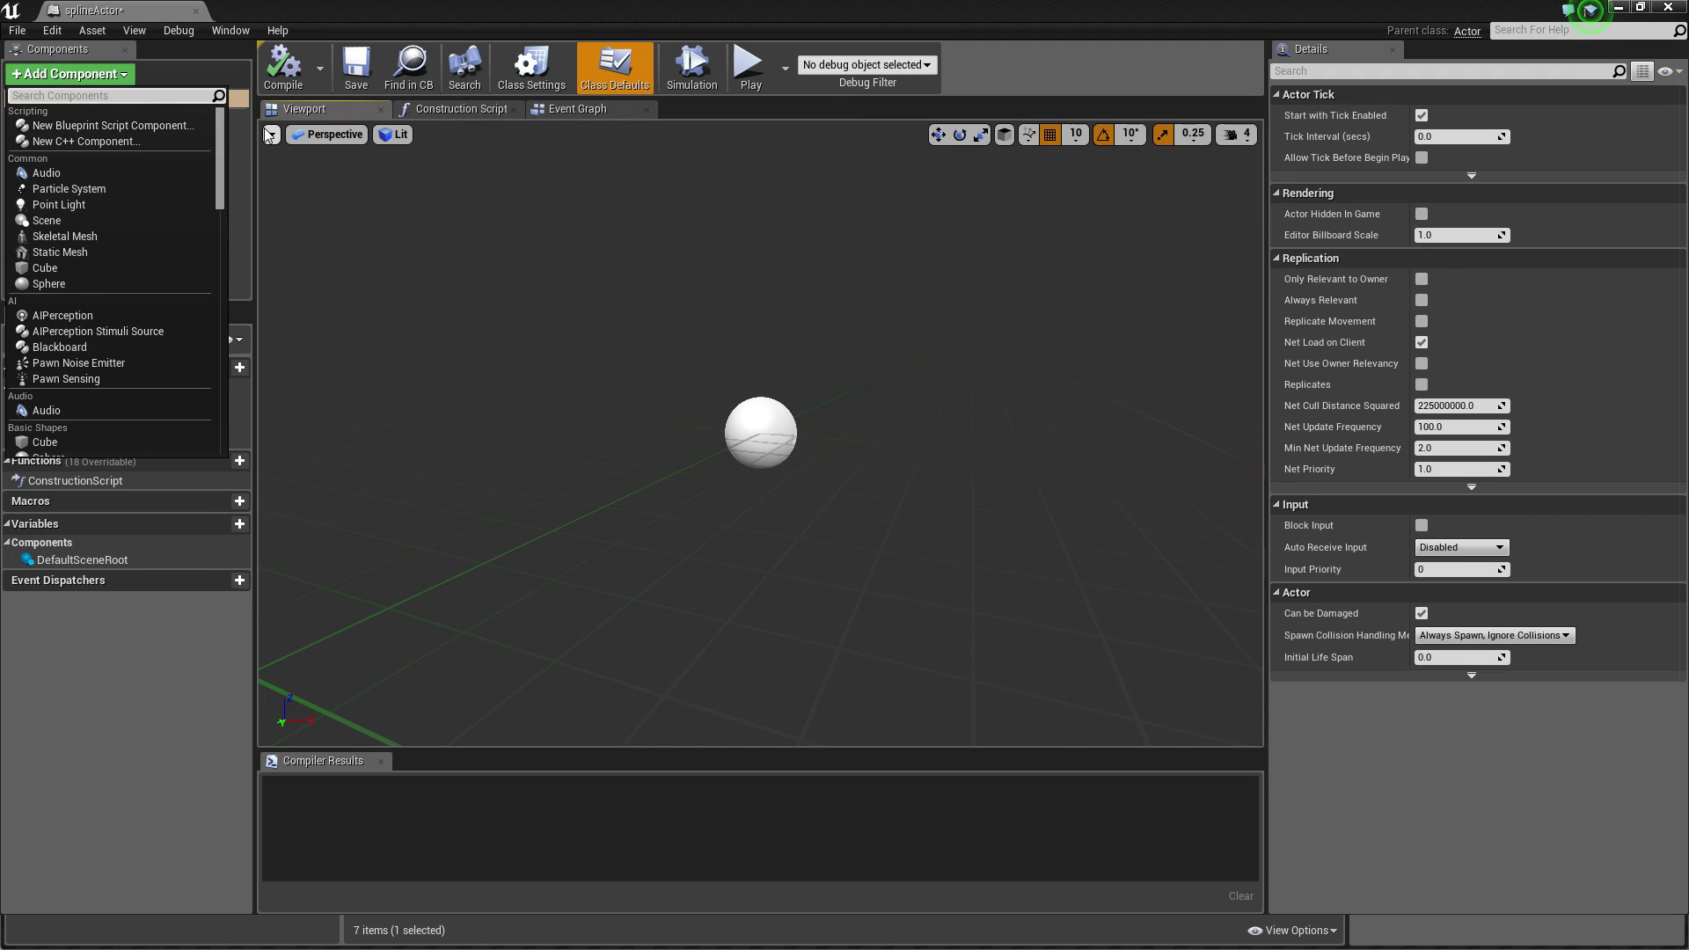
text(spline)
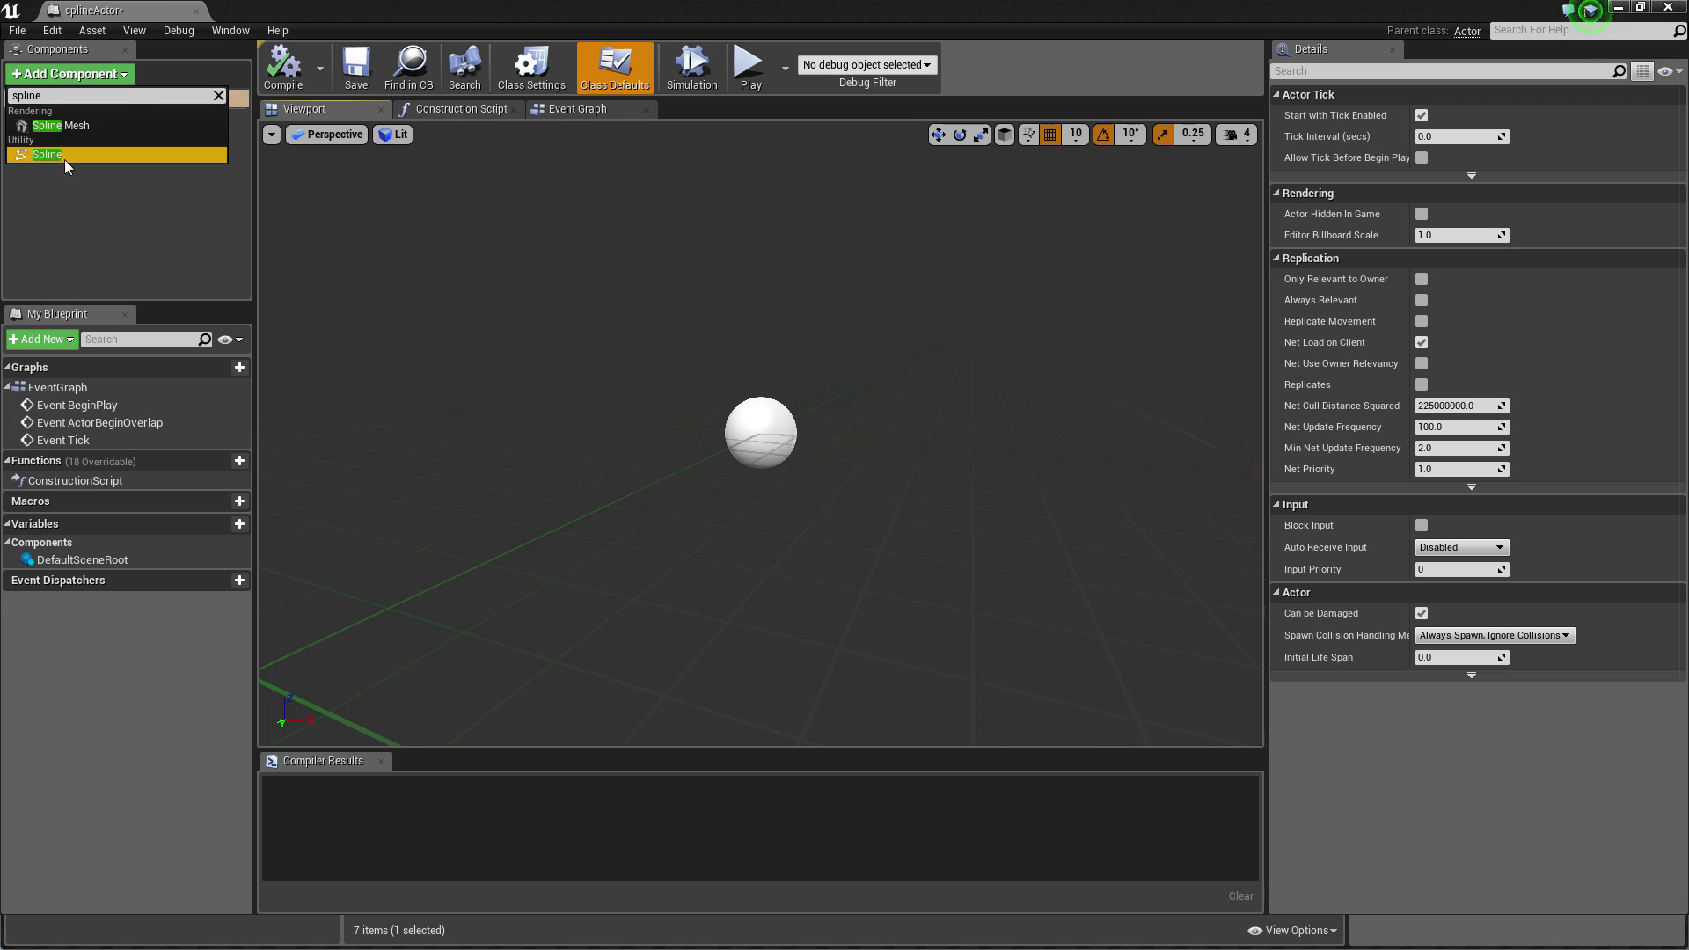
click(65, 159)
click(51, 137)
drag(51, 131, 56, 118)
mouse_move(369, 239)
right_down()
mouse_move(385, 252)
mouse_move(394, 196)
mouse_move(392, 258)
right_up()
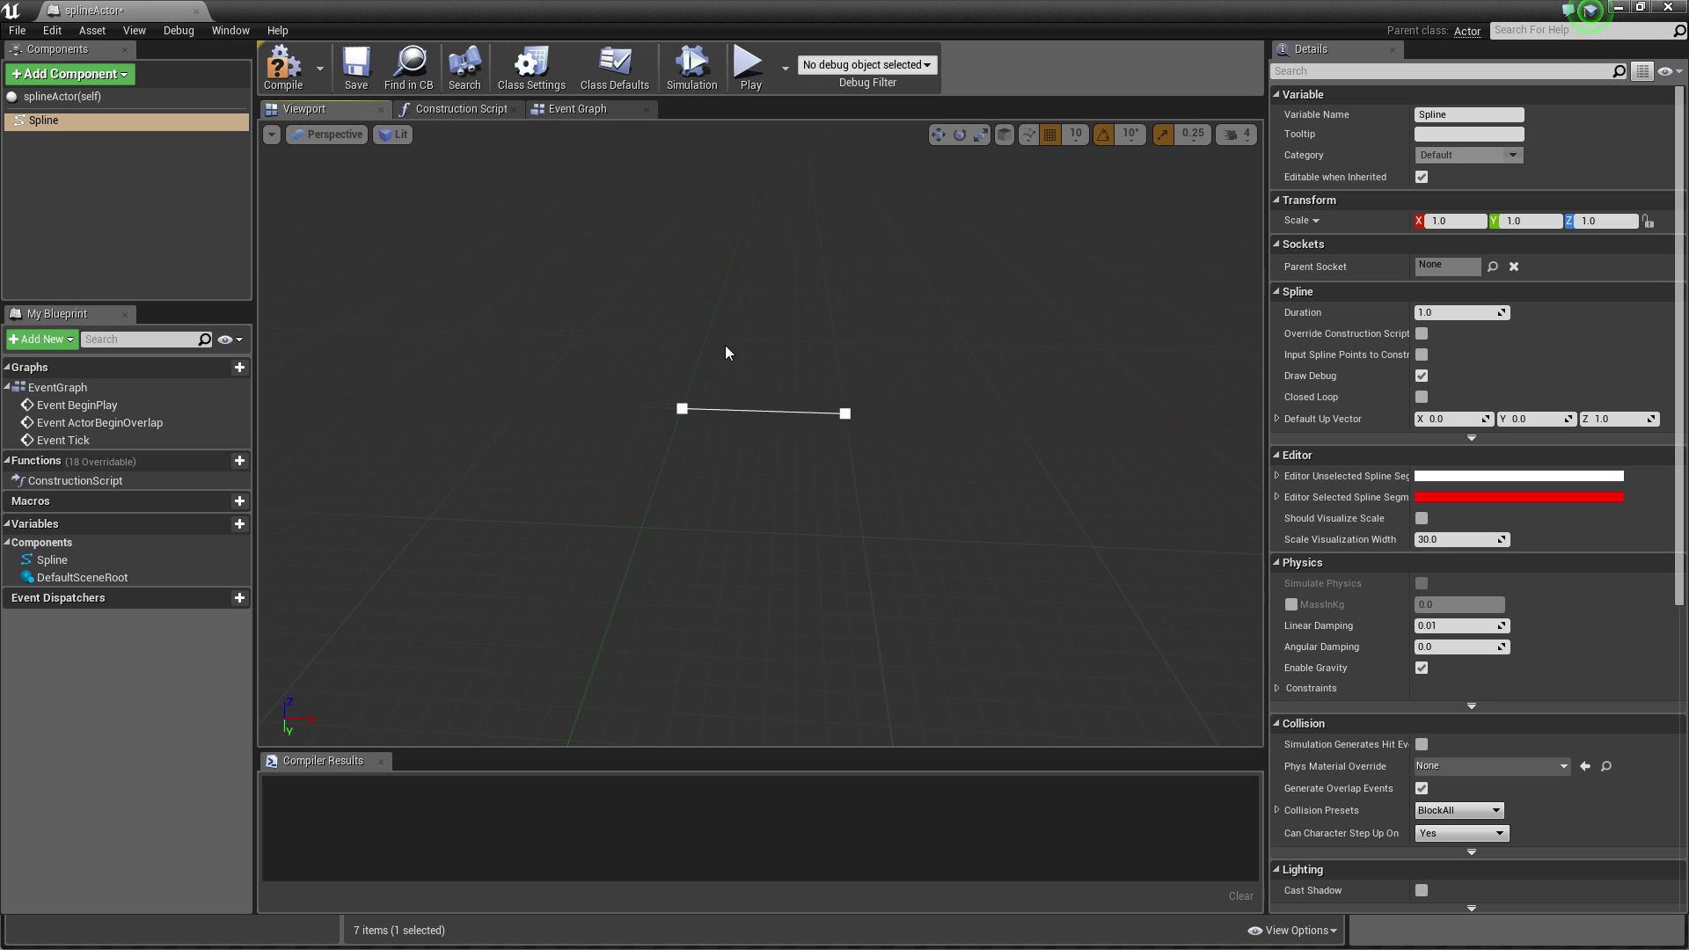
In the Construction Script, place a reference to the Spline component and feed it into a Get Number Of Spline Points node.
click(450, 109)
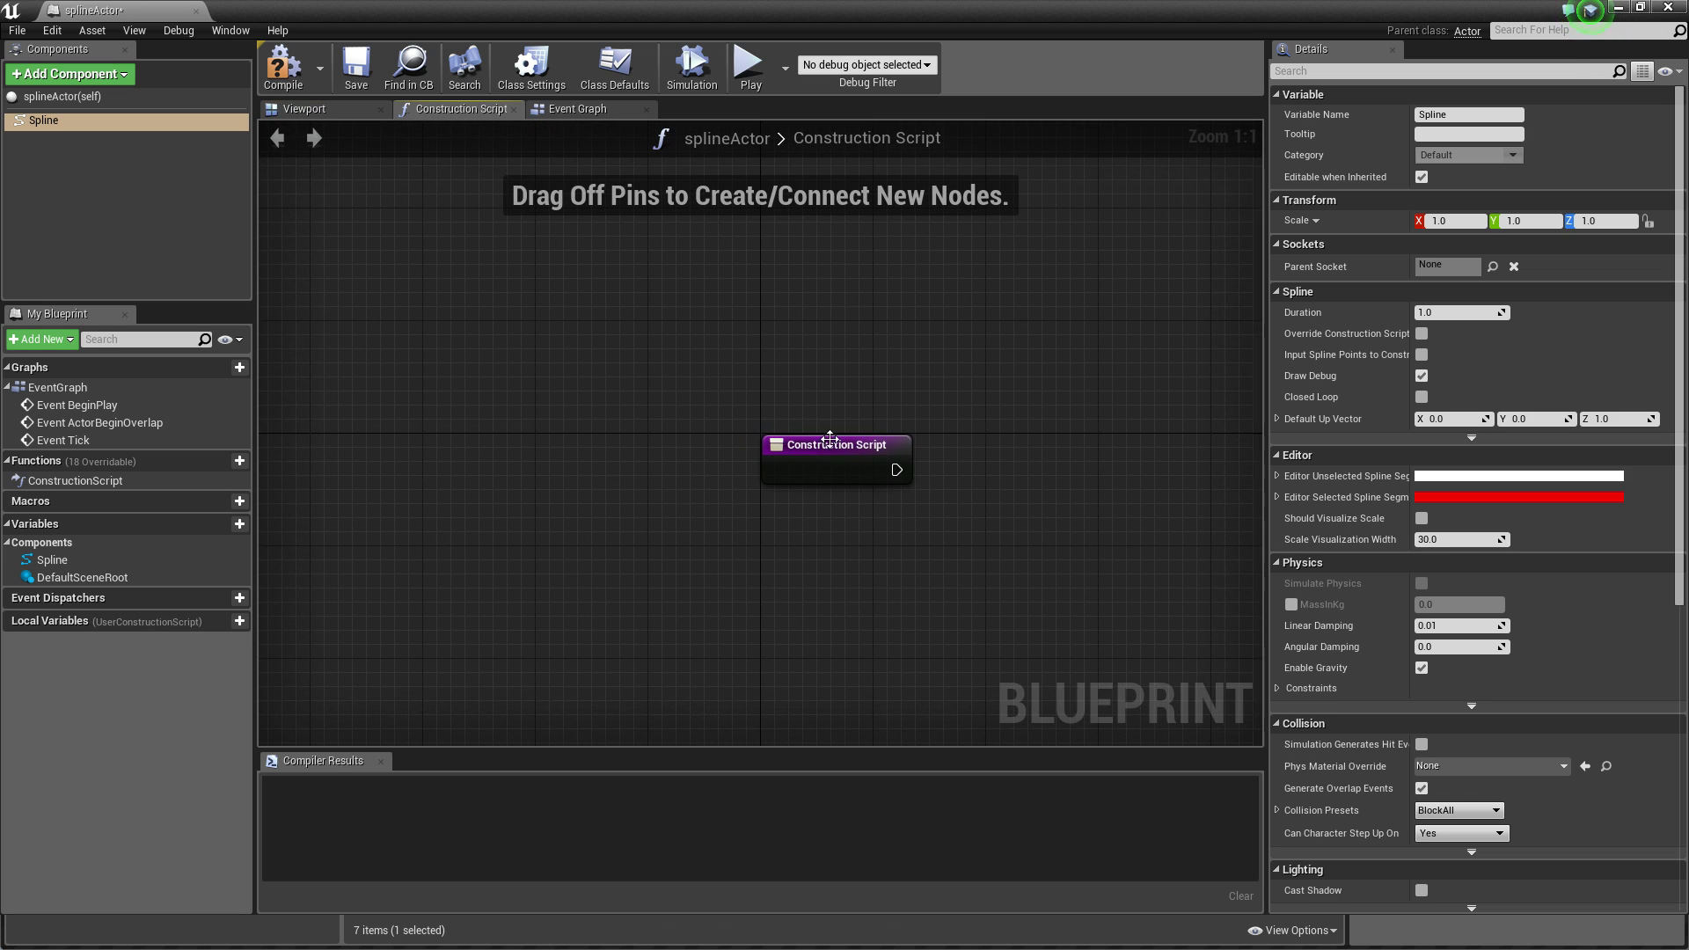
click(557, 381)
drag(559, 384, 517, 440)
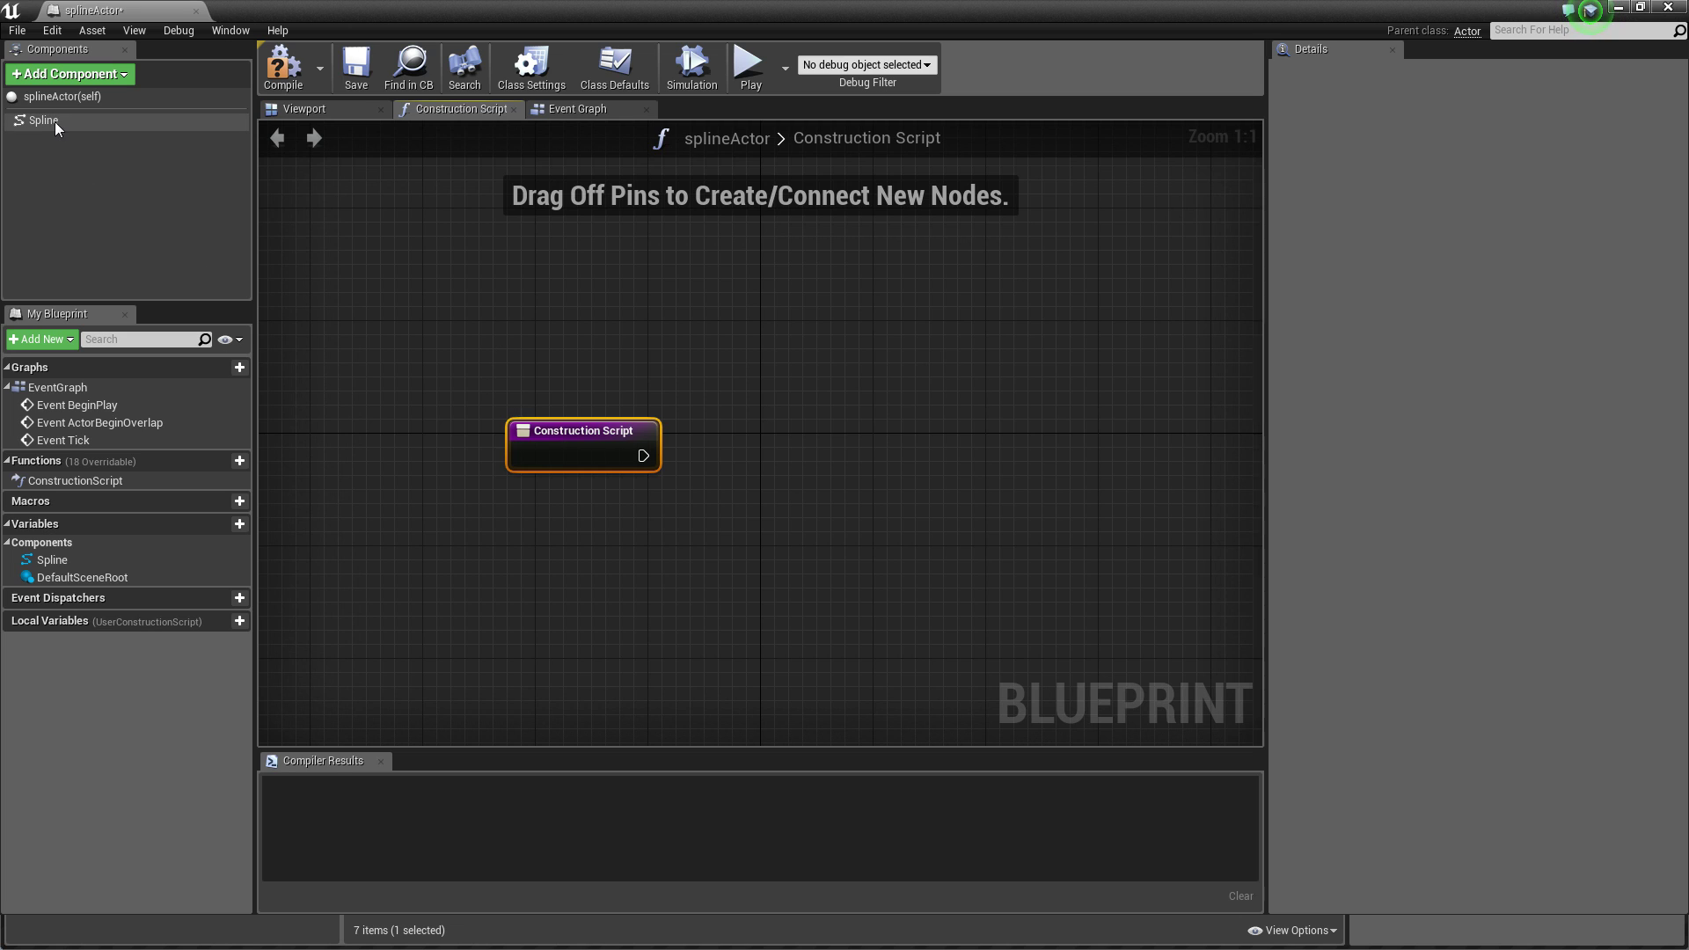
drag(54, 121, 635, 304)
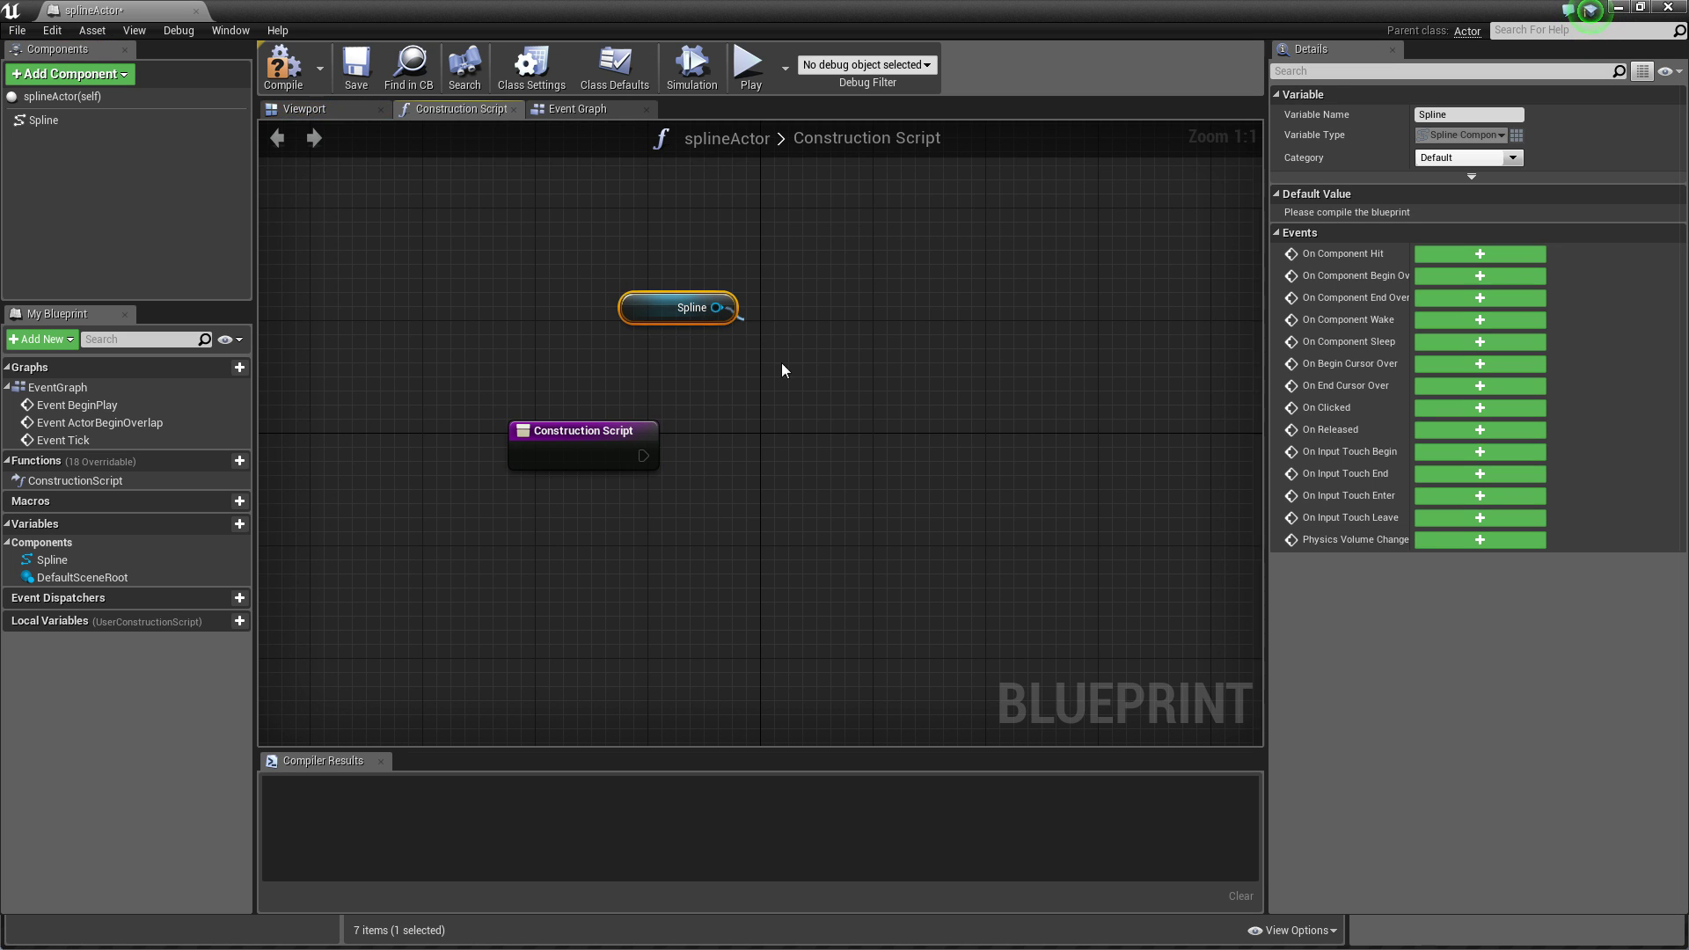
drag(781, 363, 783, 382)
text(get num)
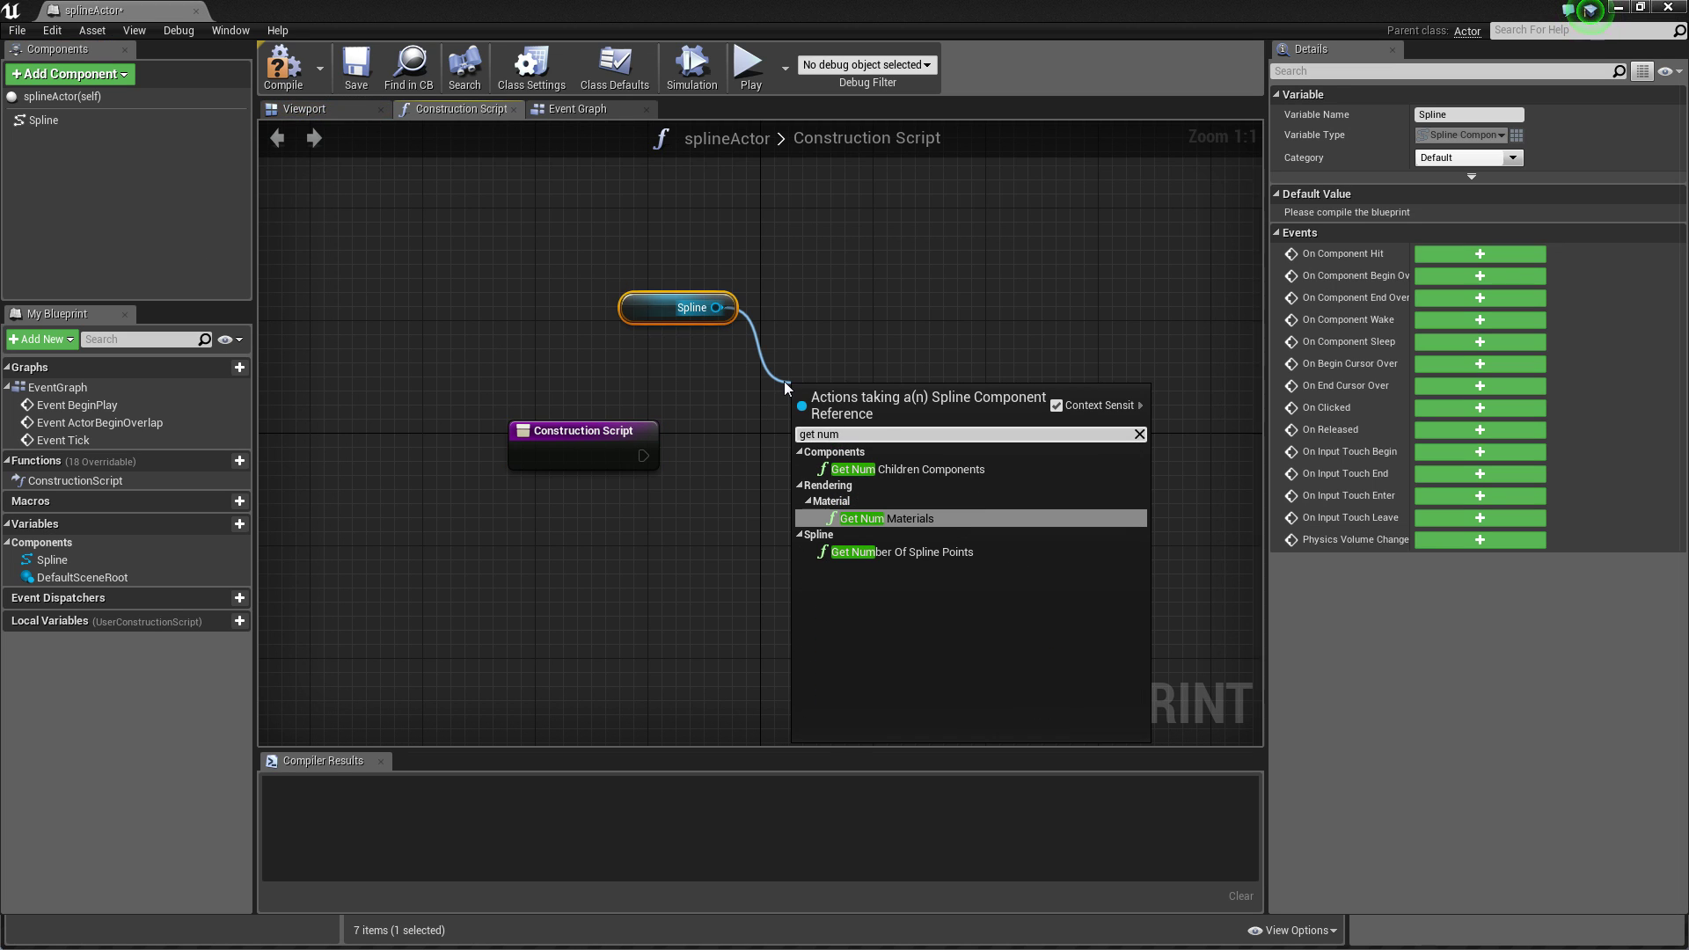
click(906, 551)
Connect the number of spline points to an integer subtraction node that subtracts 2.
drag(993, 424, 795, 604)
text(-)
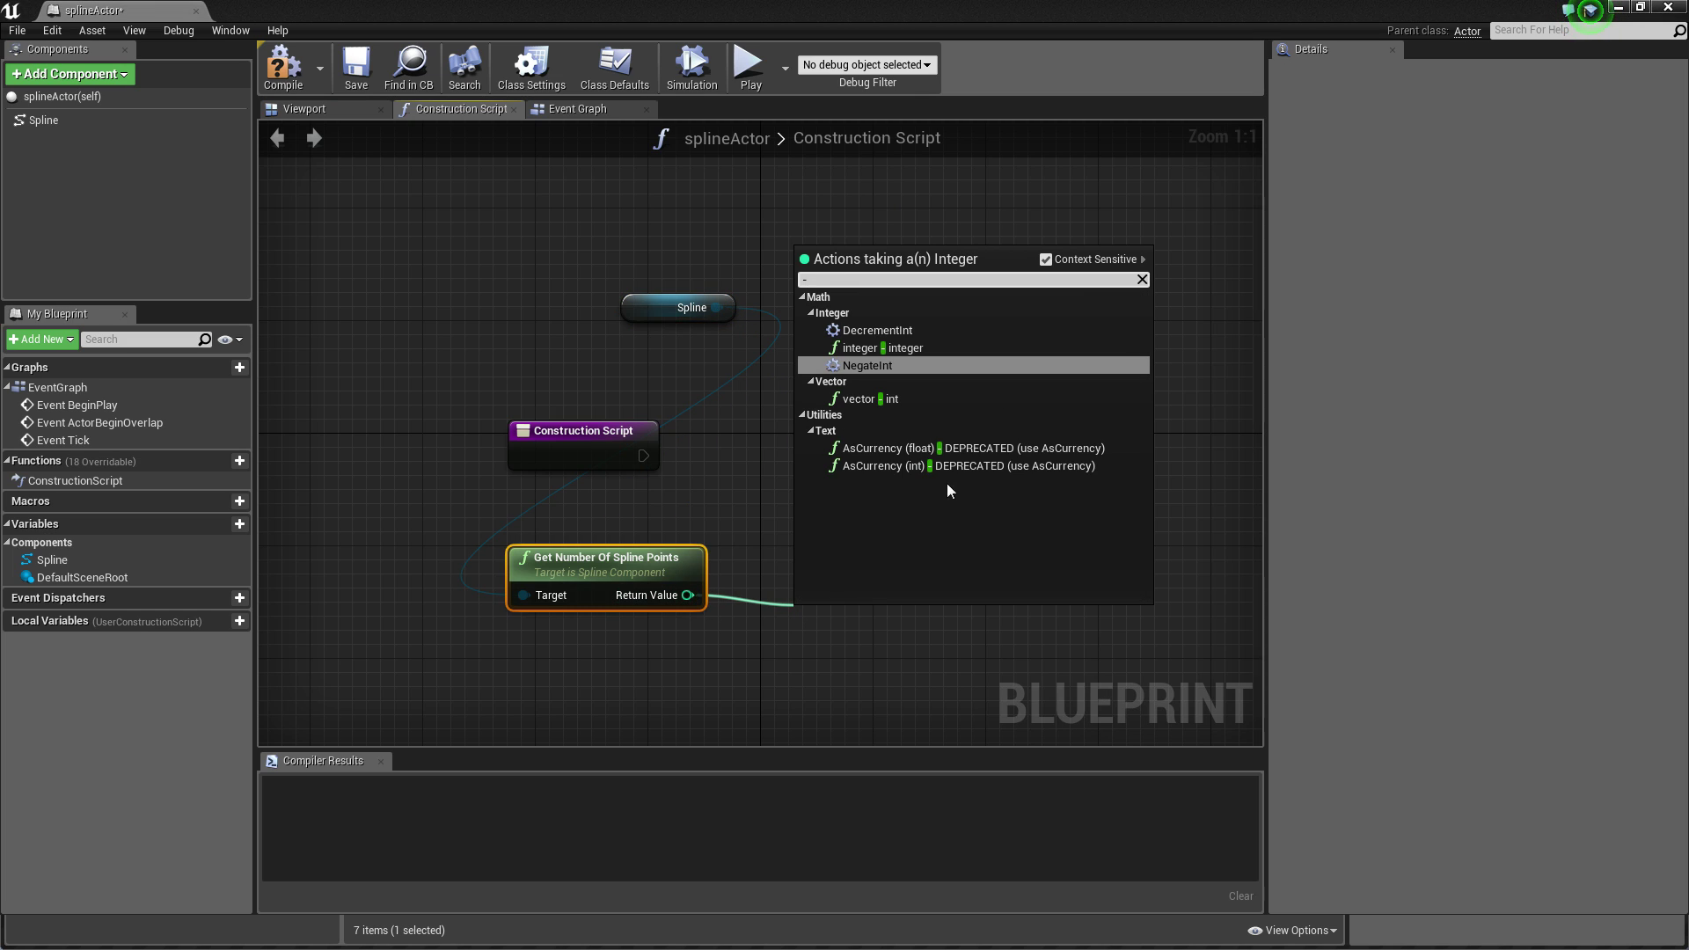
click(889, 348)
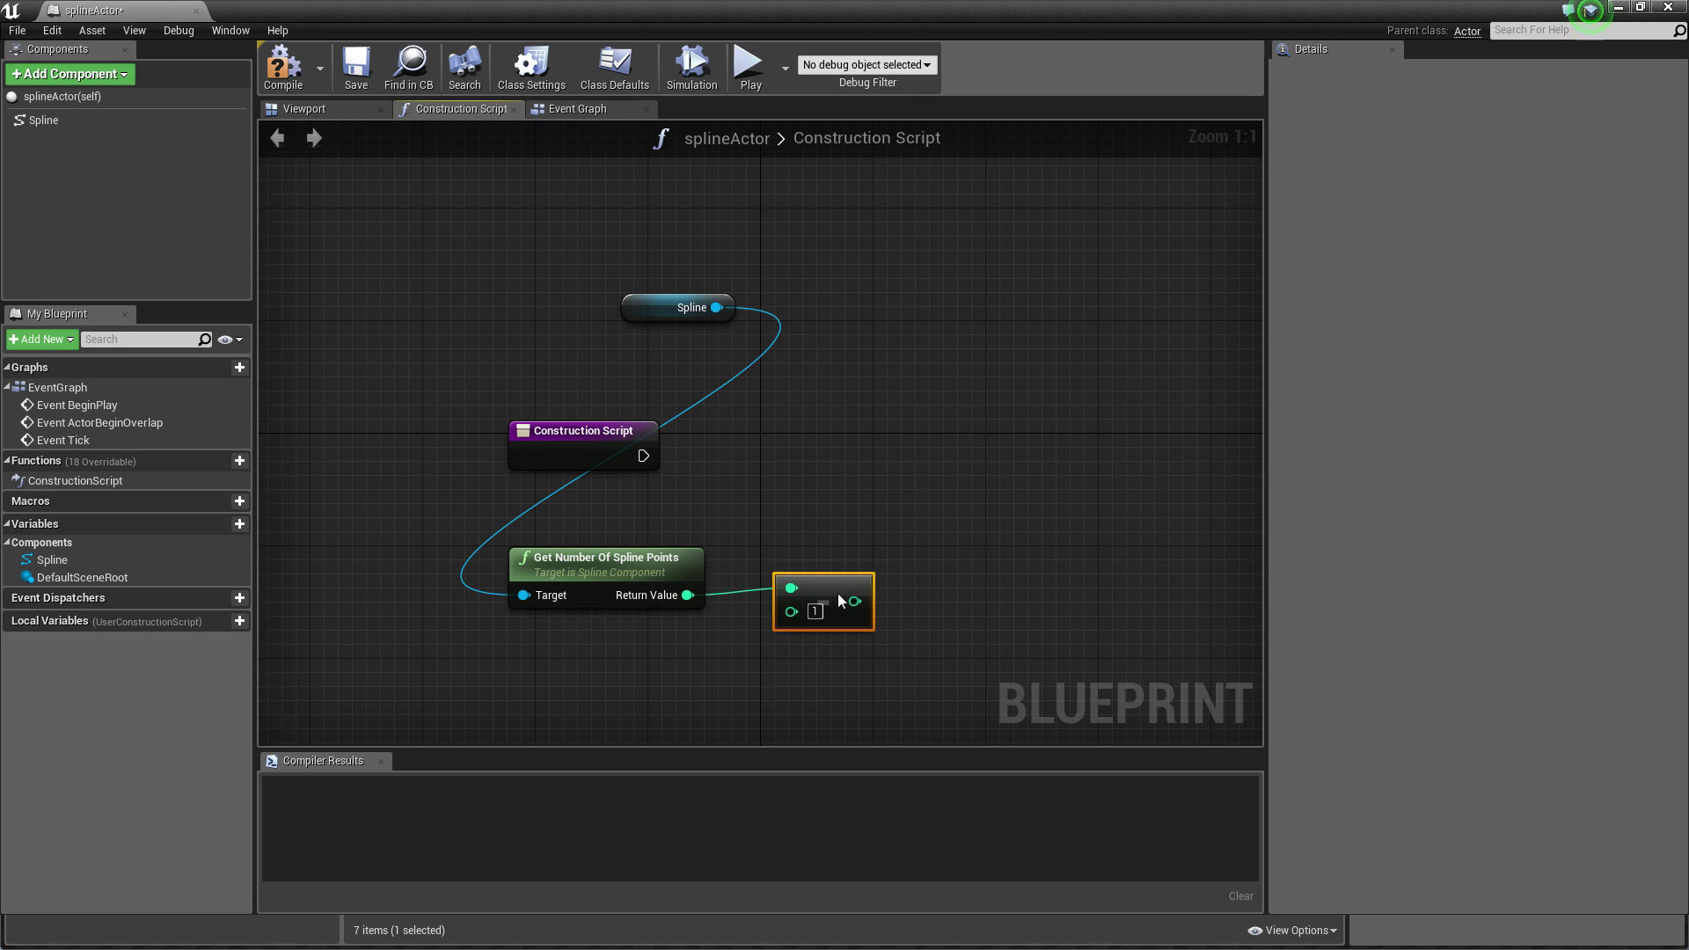
drag(848, 584, 831, 596)
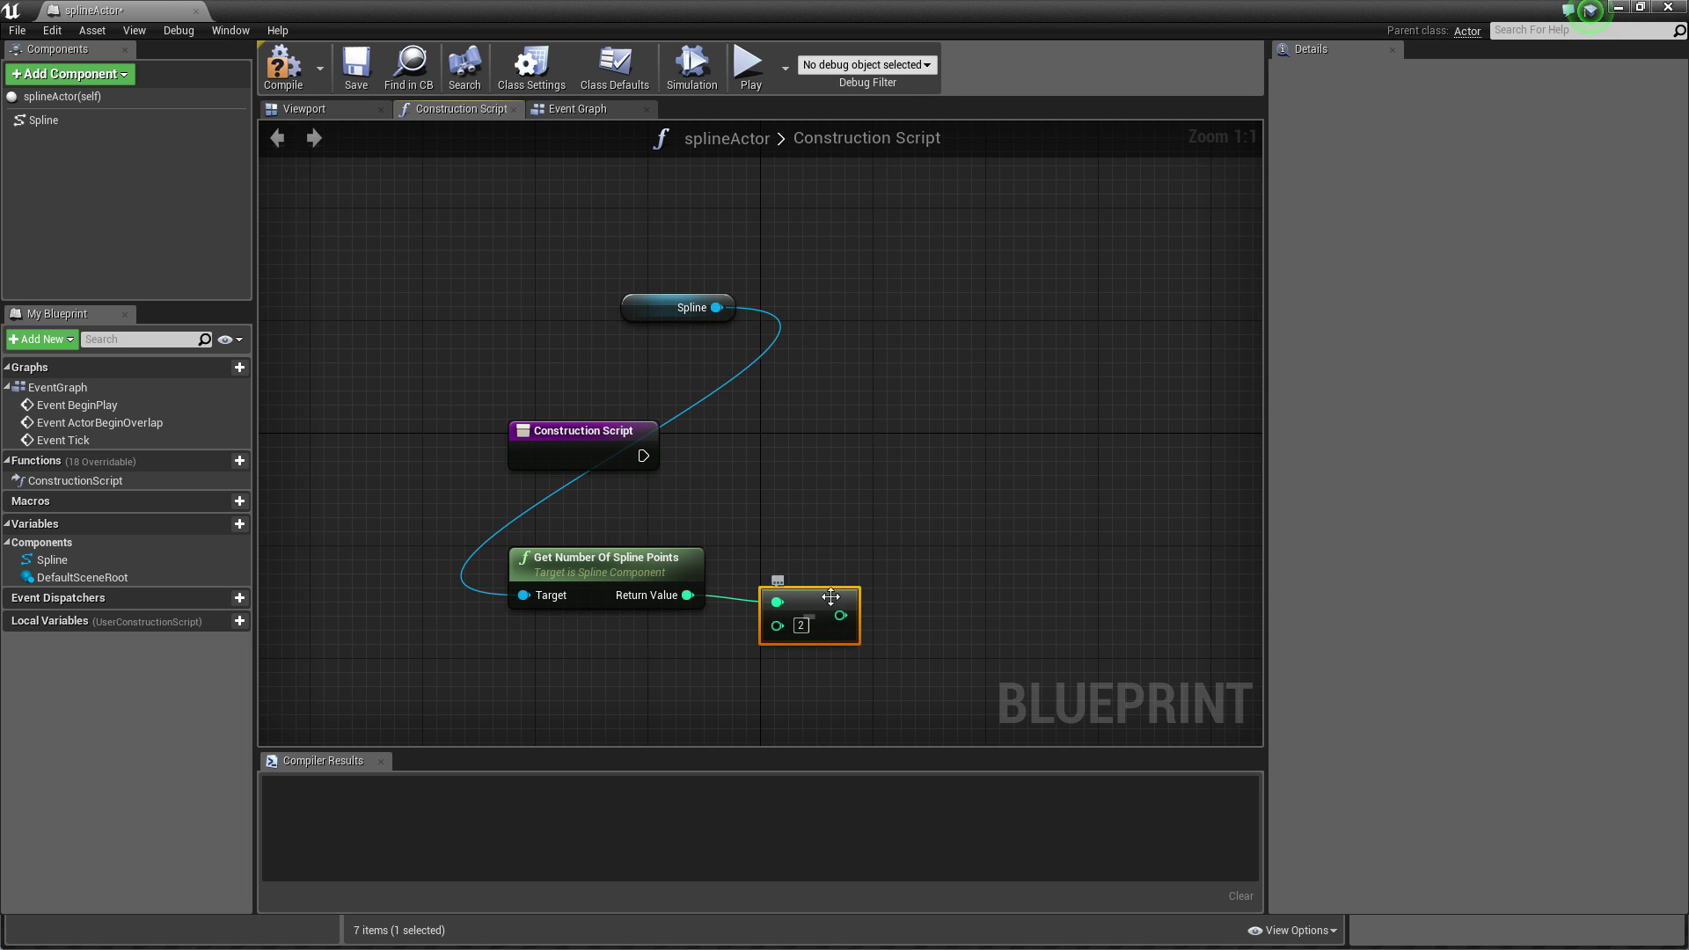
right_drag(983, 538, 888, 567)
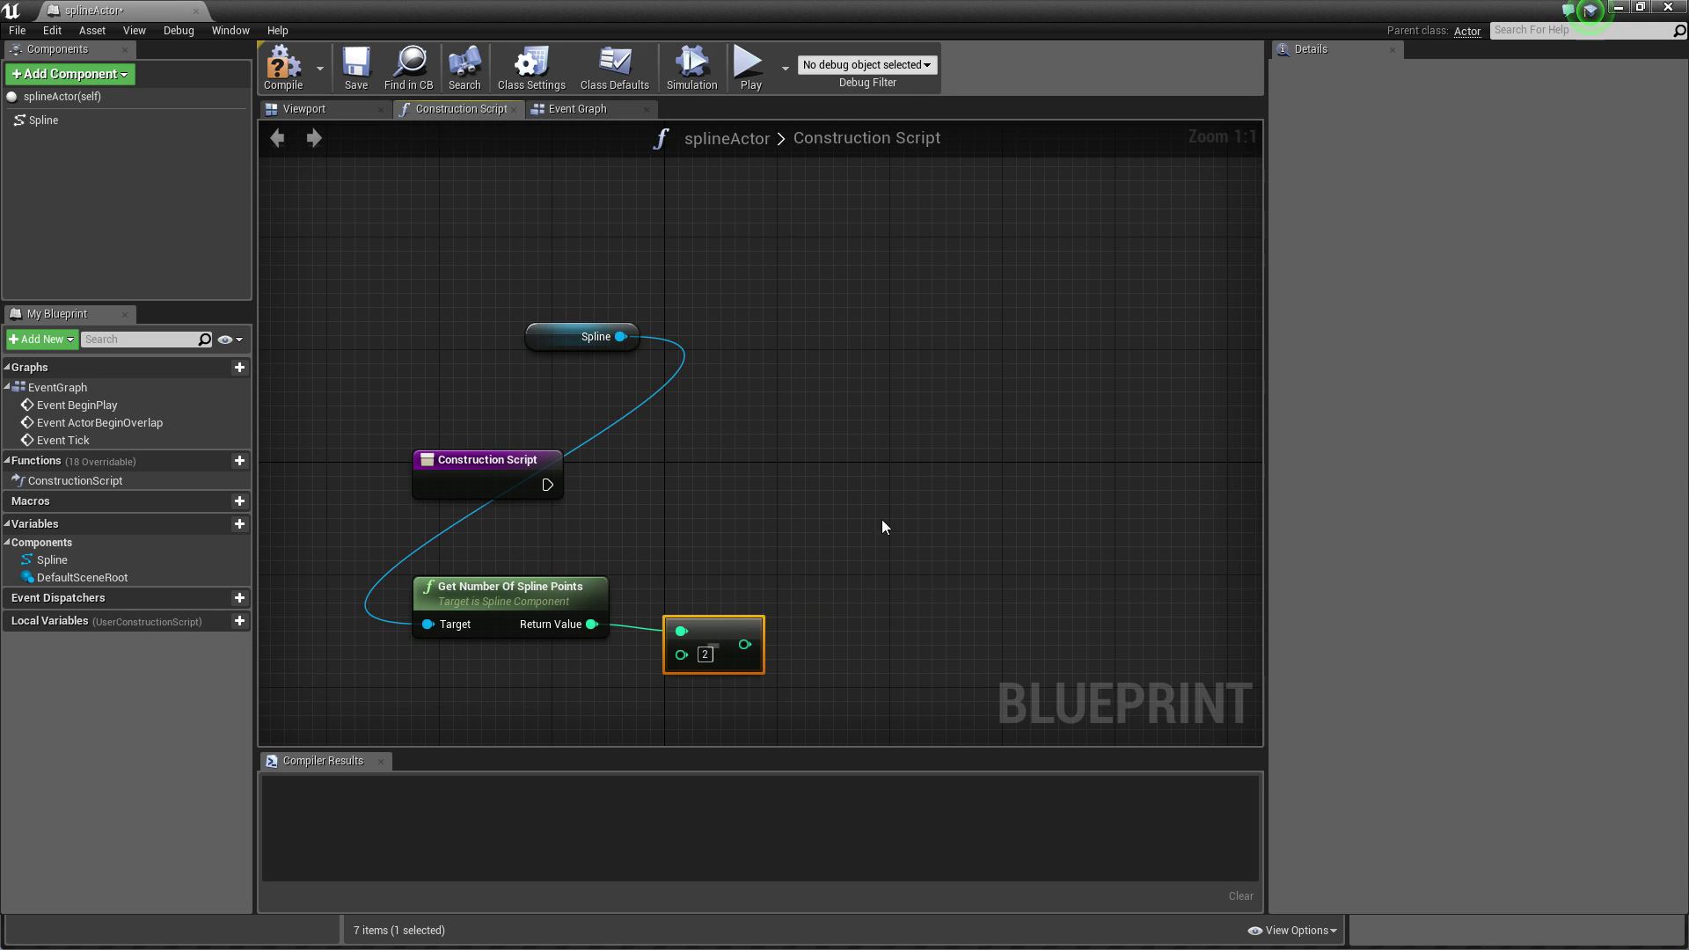
Add a ForLoop node after the Construction Script entry and connect the subtraction result to its Last Index.
drag(546, 484, 668, 489)
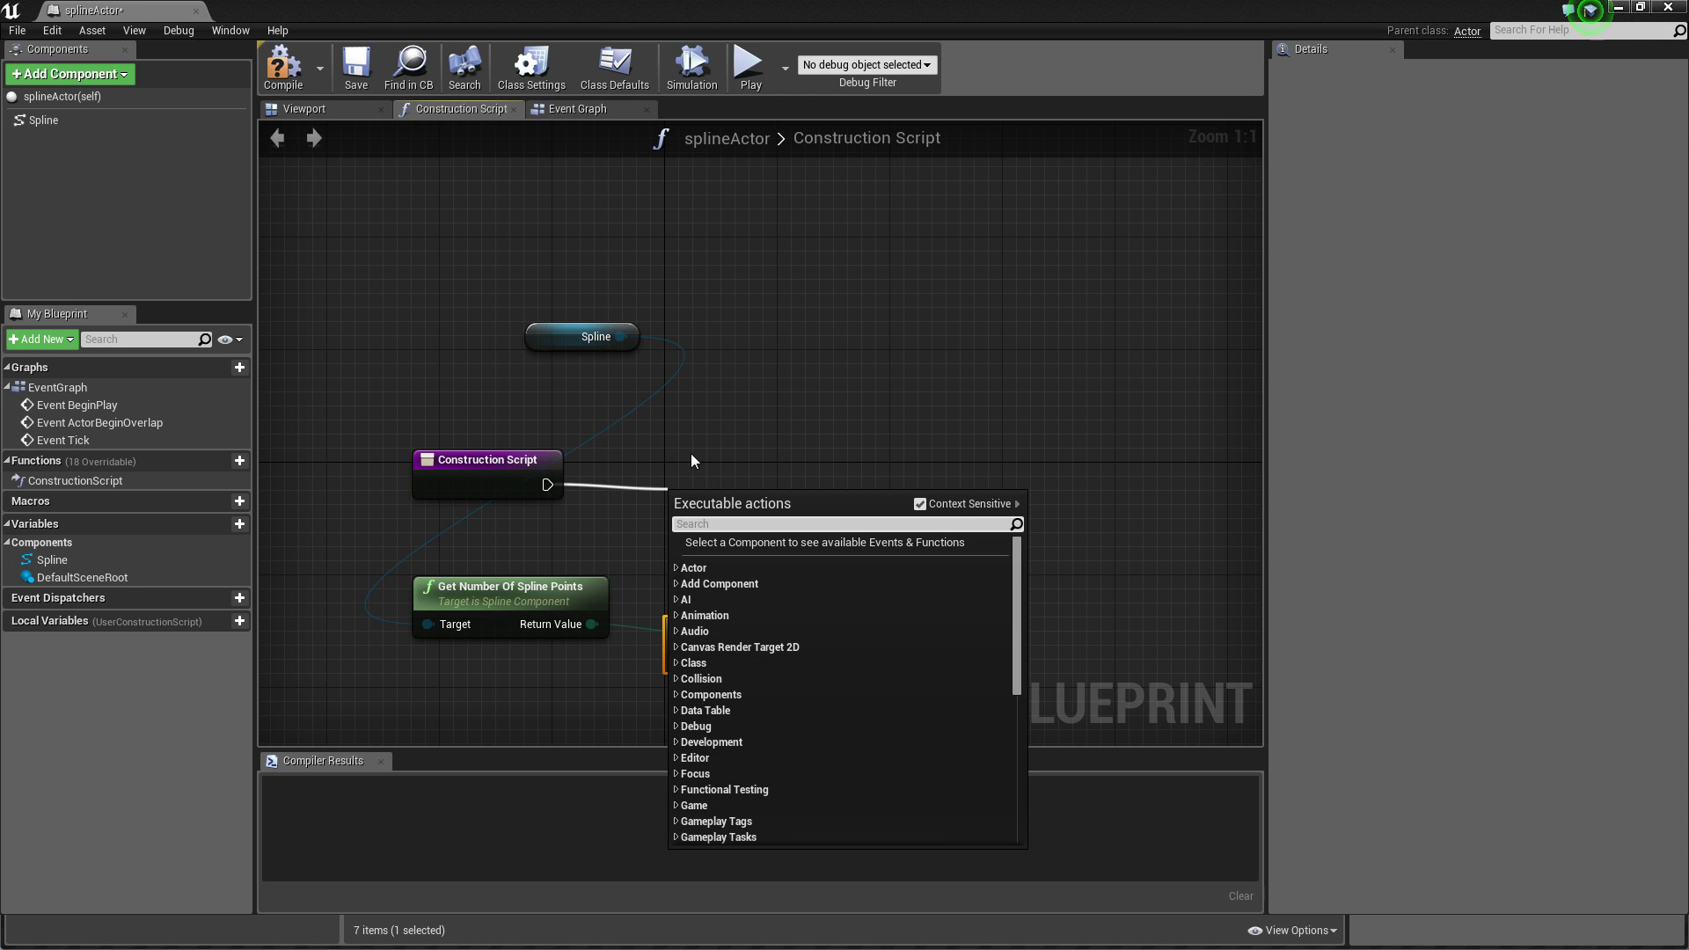
text(for loop)
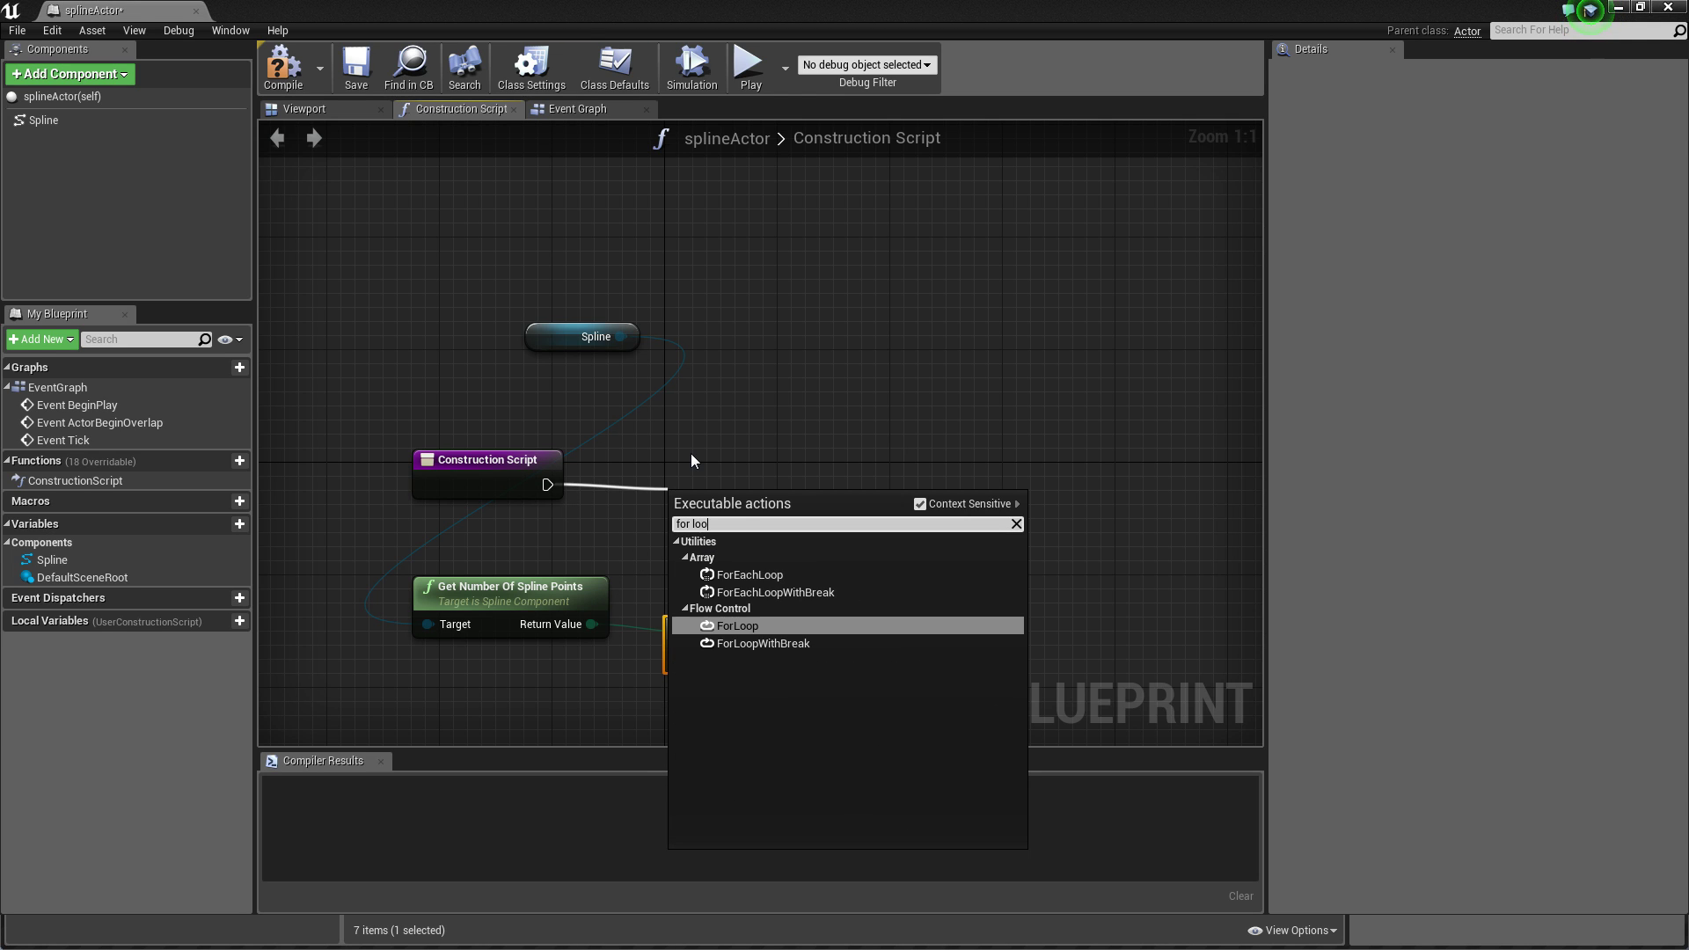
click(746, 625)
drag(731, 490, 773, 466)
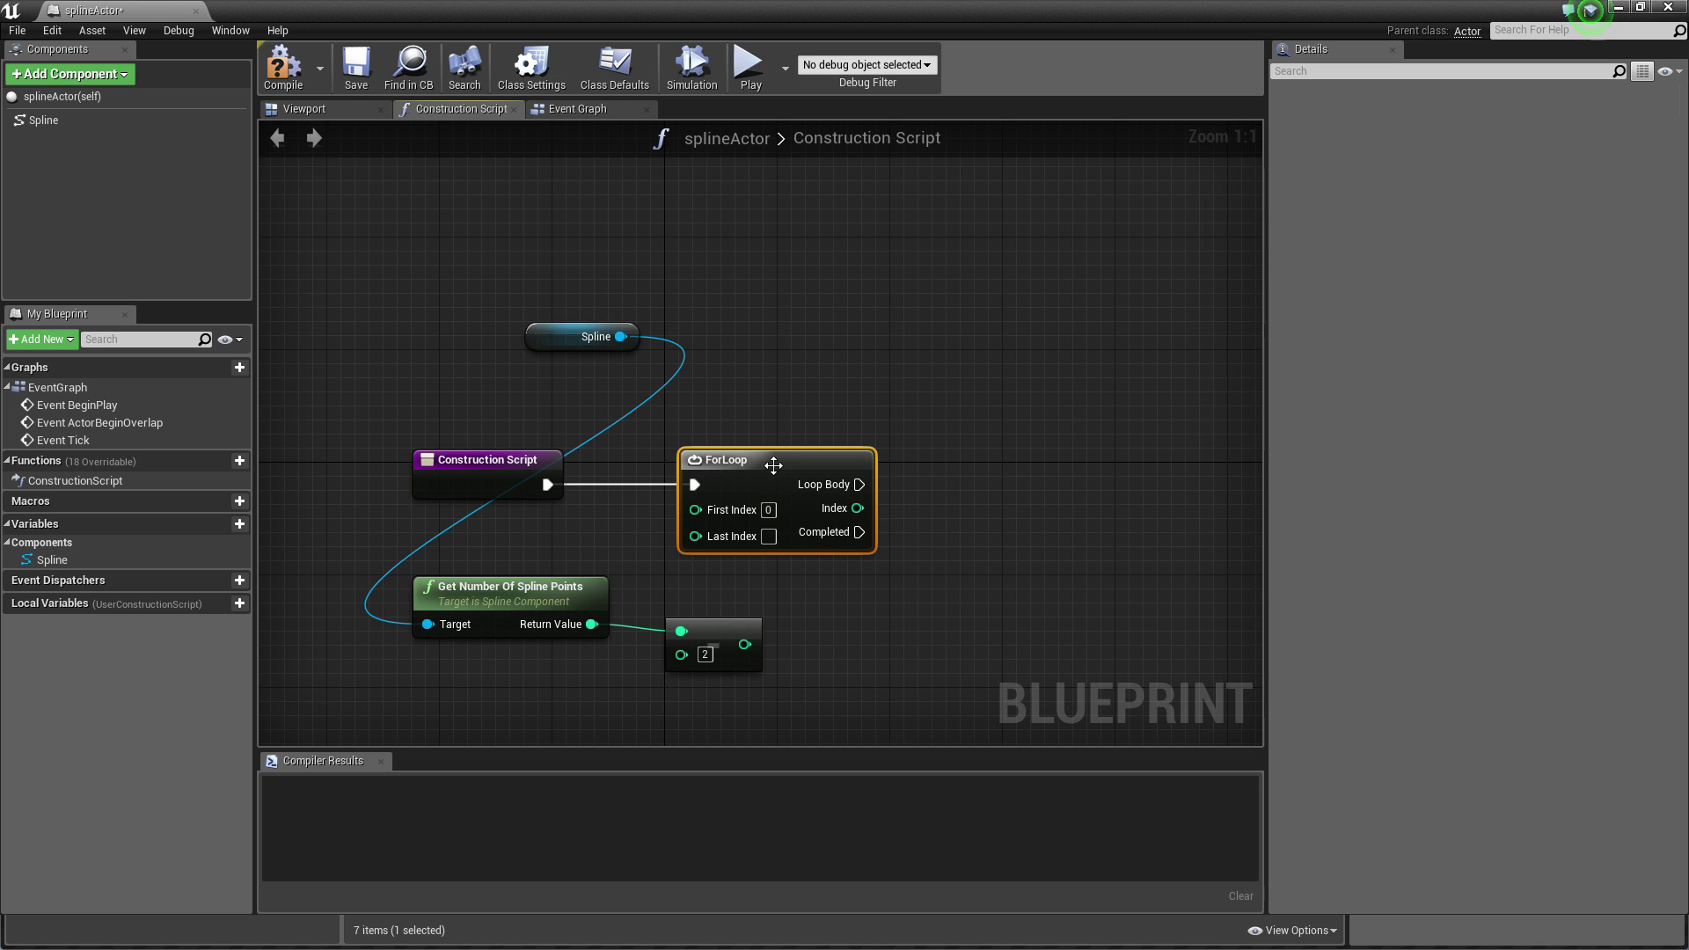
drag(744, 644, 696, 536)
right_drag(820, 520, 624, 475)
drag(449, 556, 435, 556)
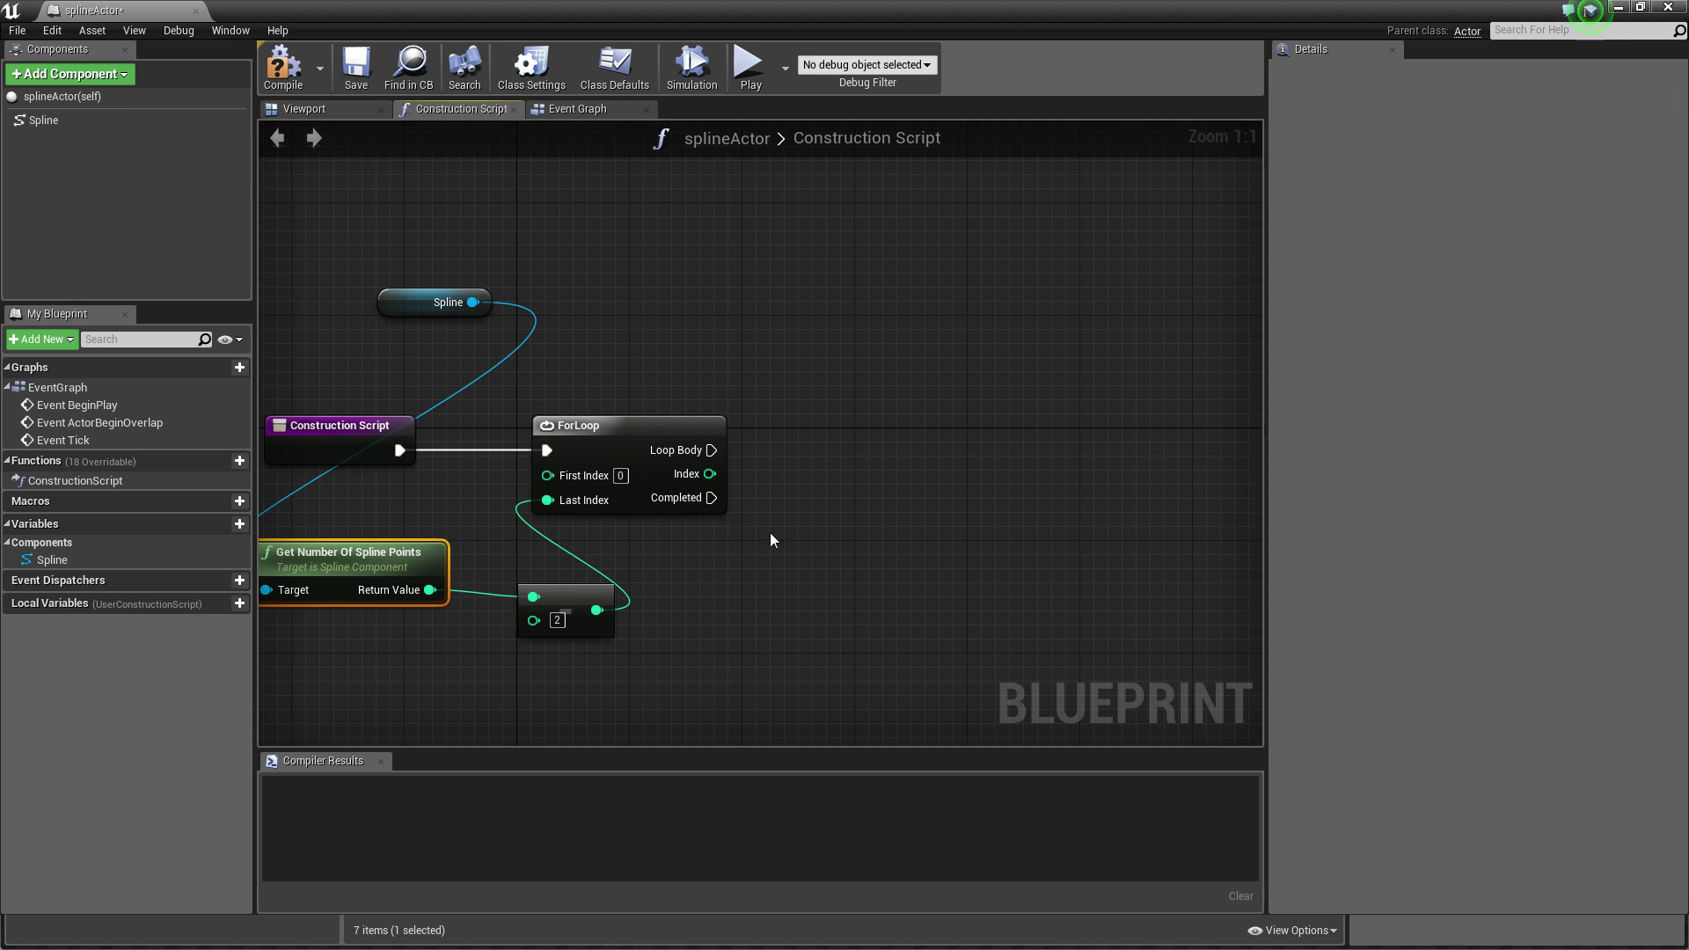
Add an Add Spline Mesh Component node and run it from the ForLoop's Loop Body.
click(770, 533)
right_click(833, 469)
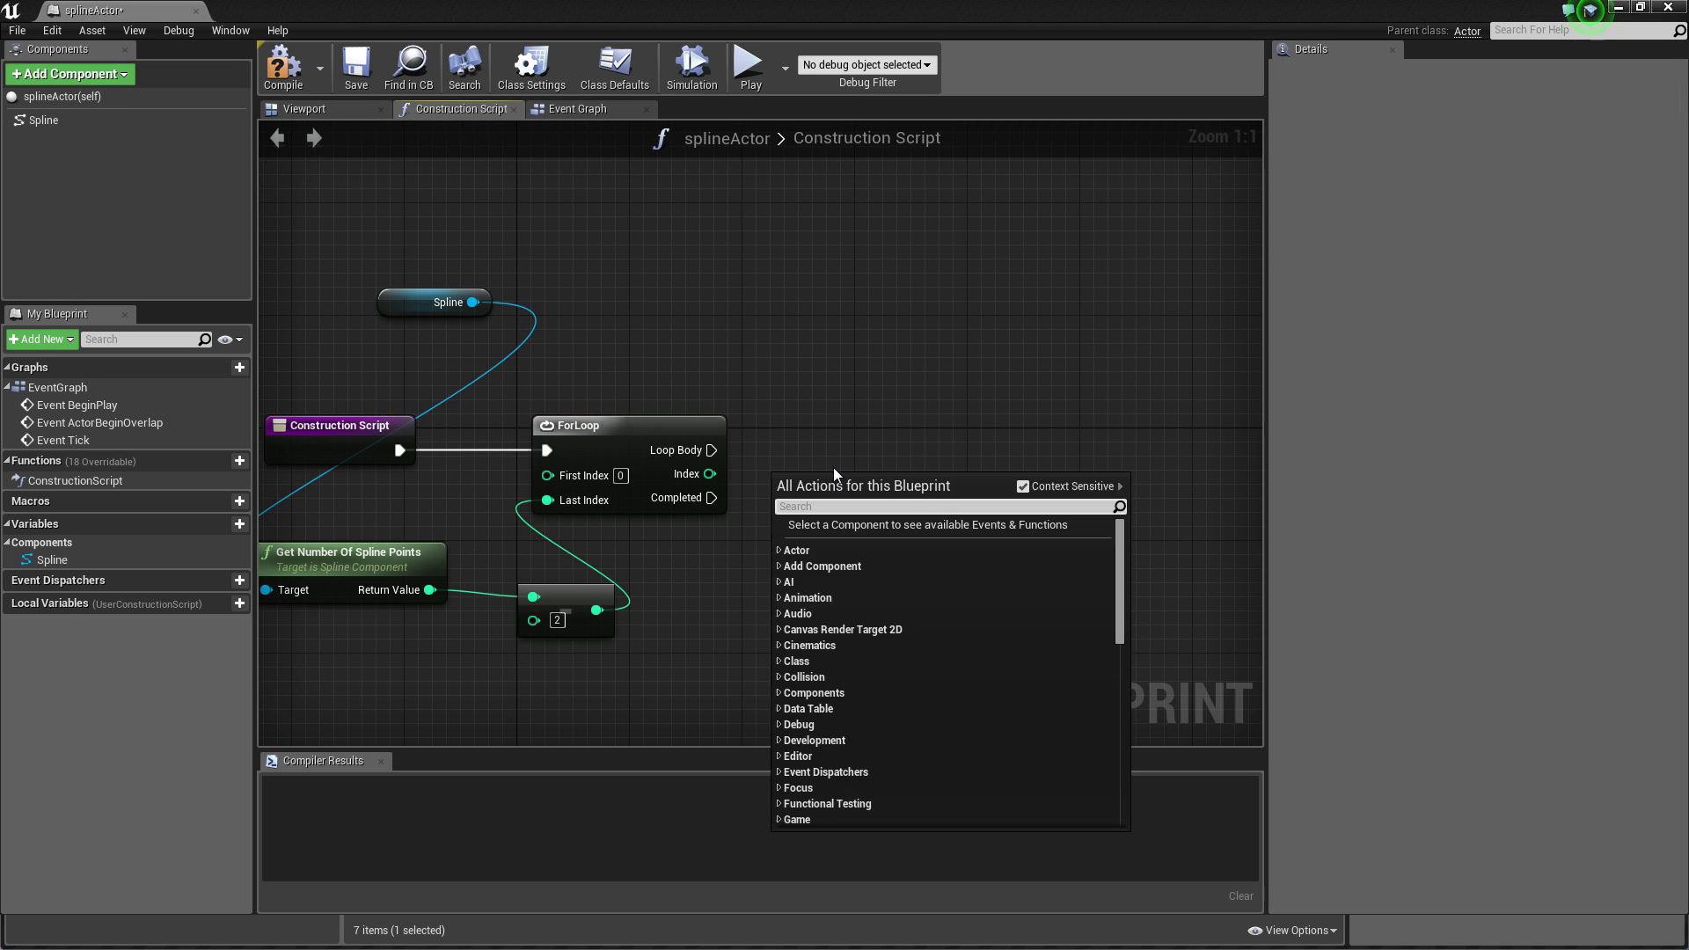
text(add mesh)
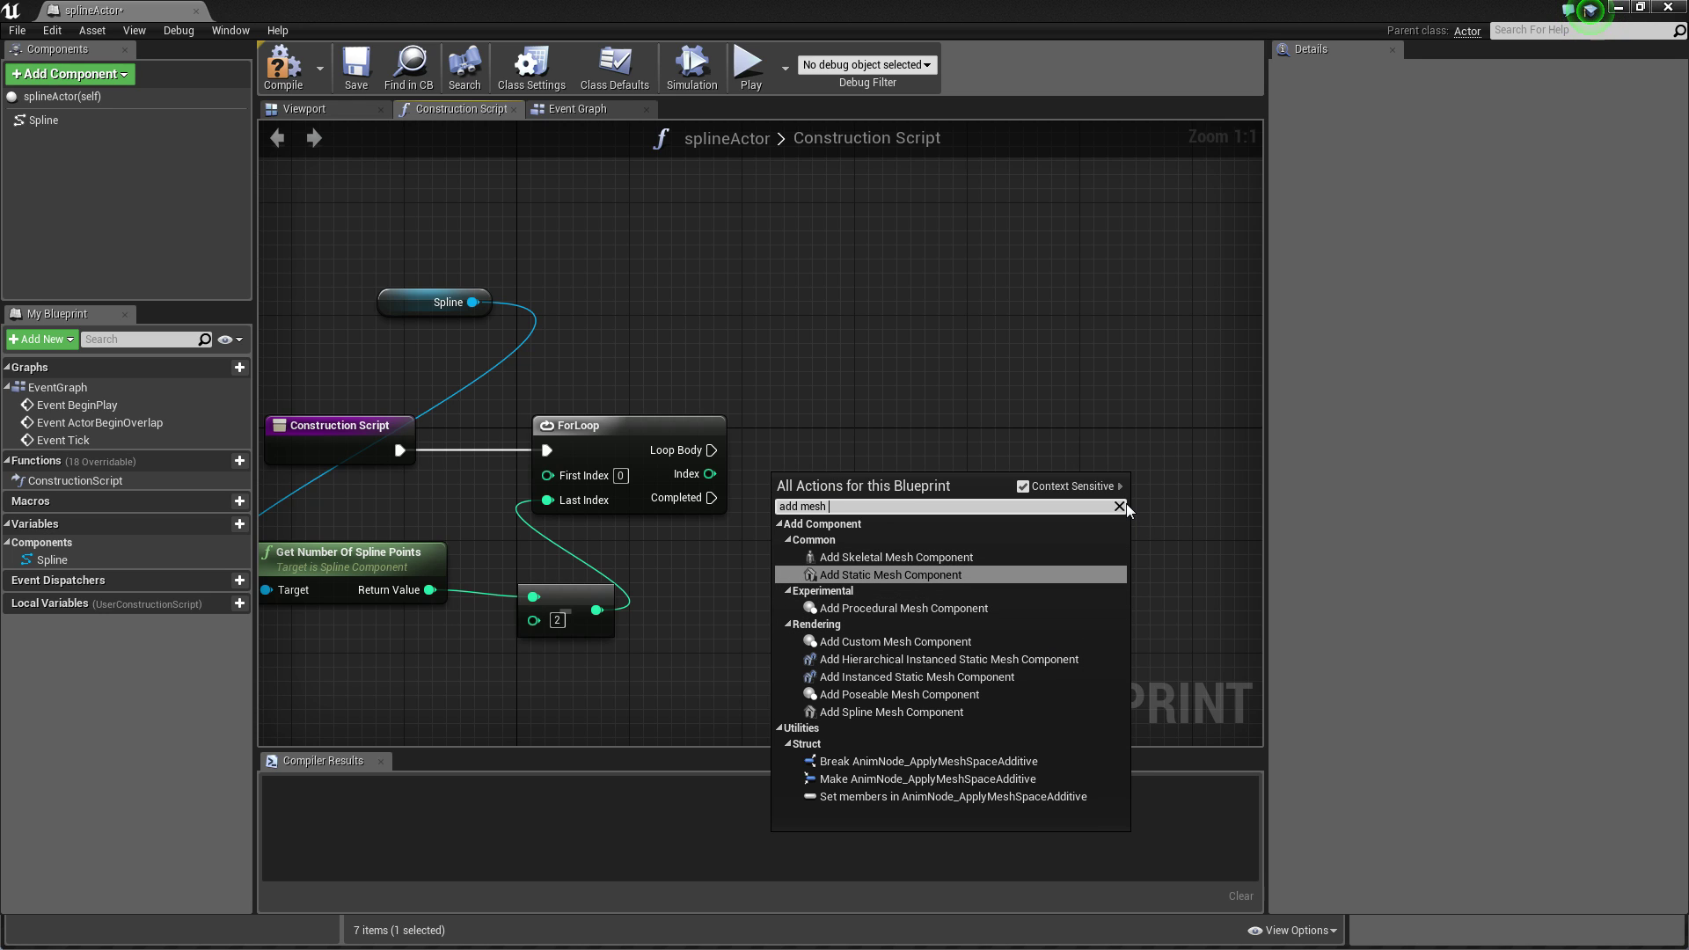
text( spline)
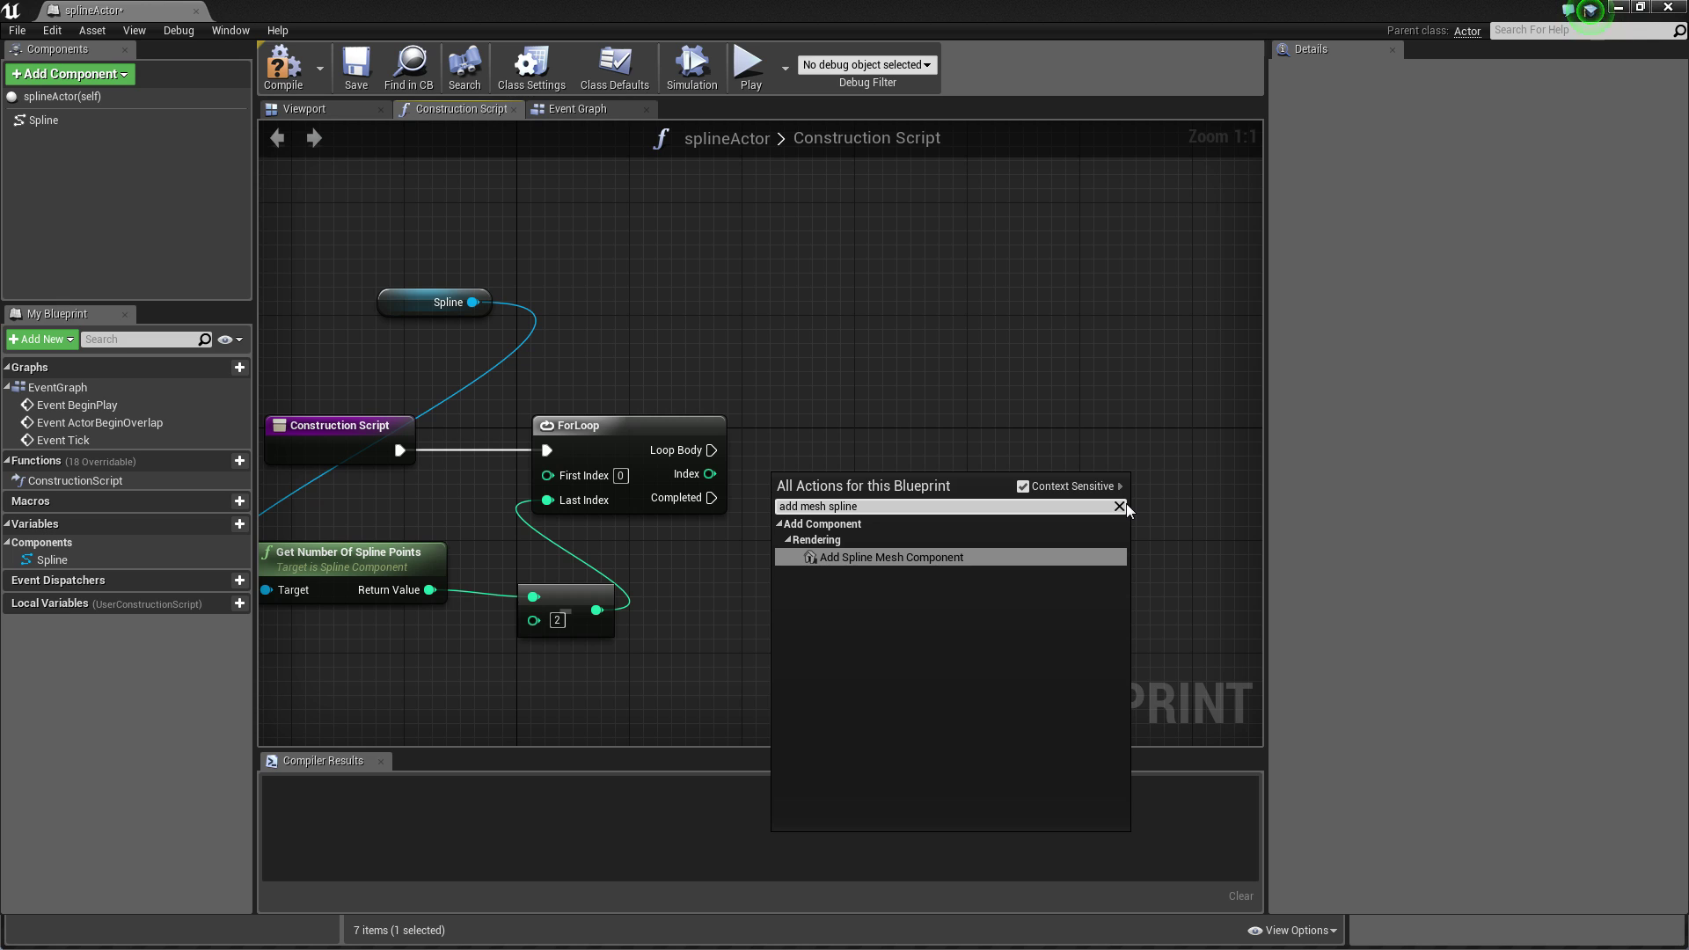
key(Return)
drag(946, 491, 938, 436)
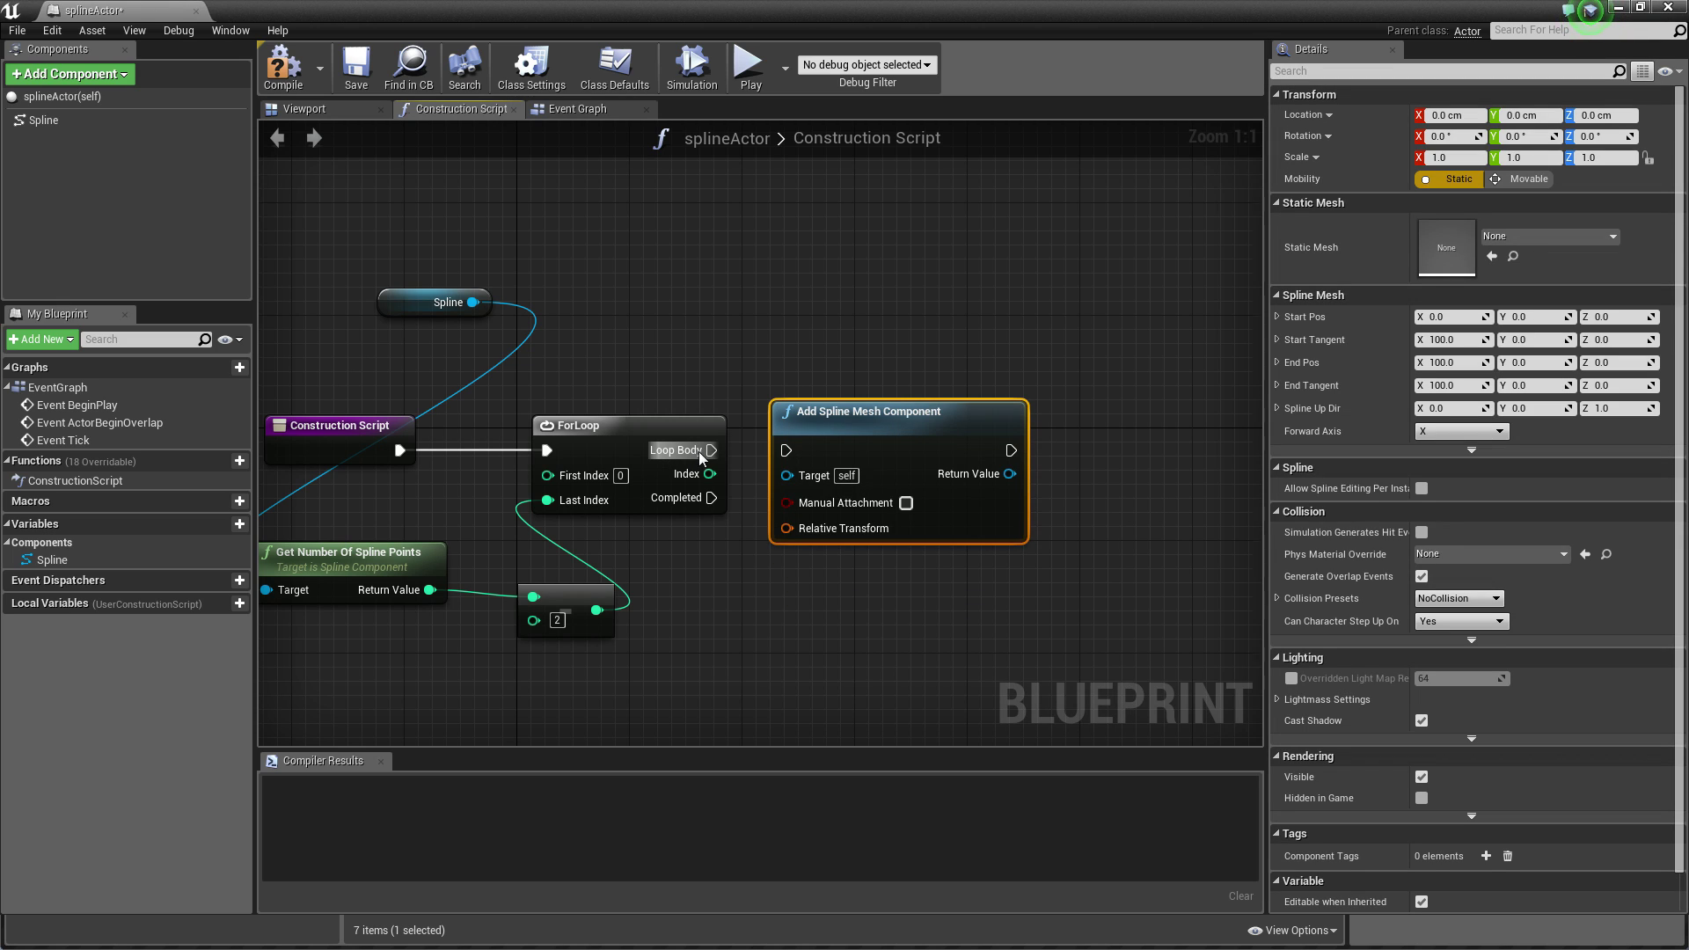
drag(699, 451, 785, 451)
Create a Set Static Mesh node from the Add Spline Mesh Component's Return Value and align it beside that node.
right_drag(1079, 288, 992, 293)
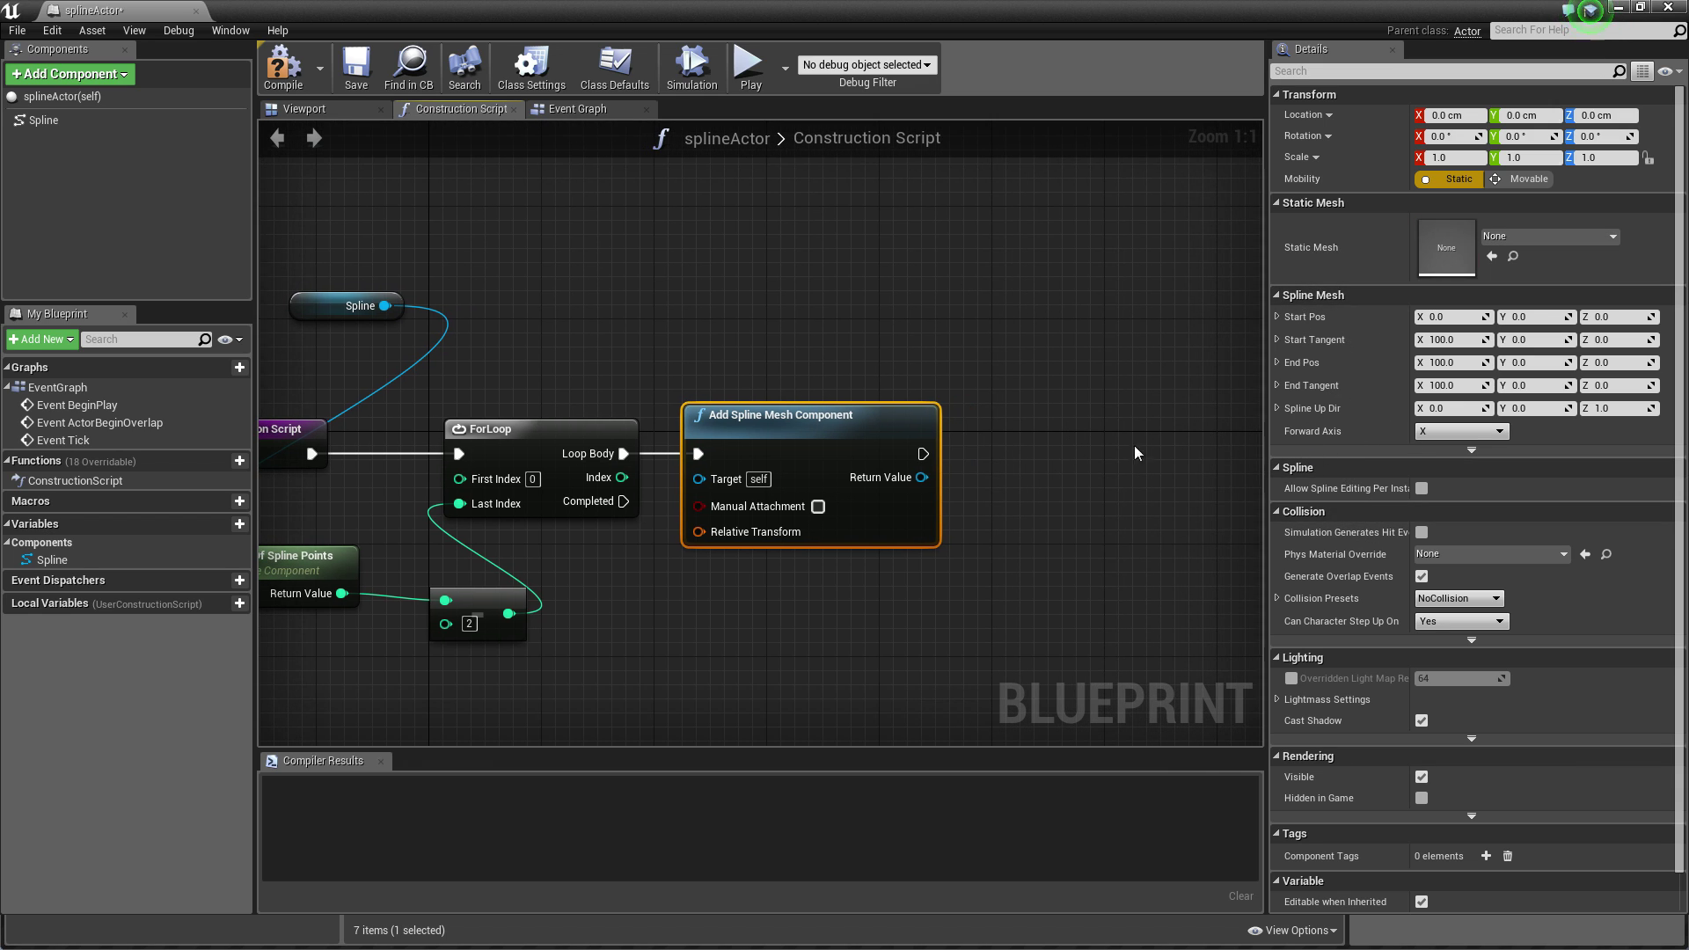
right_drag(1144, 413, 1023, 427)
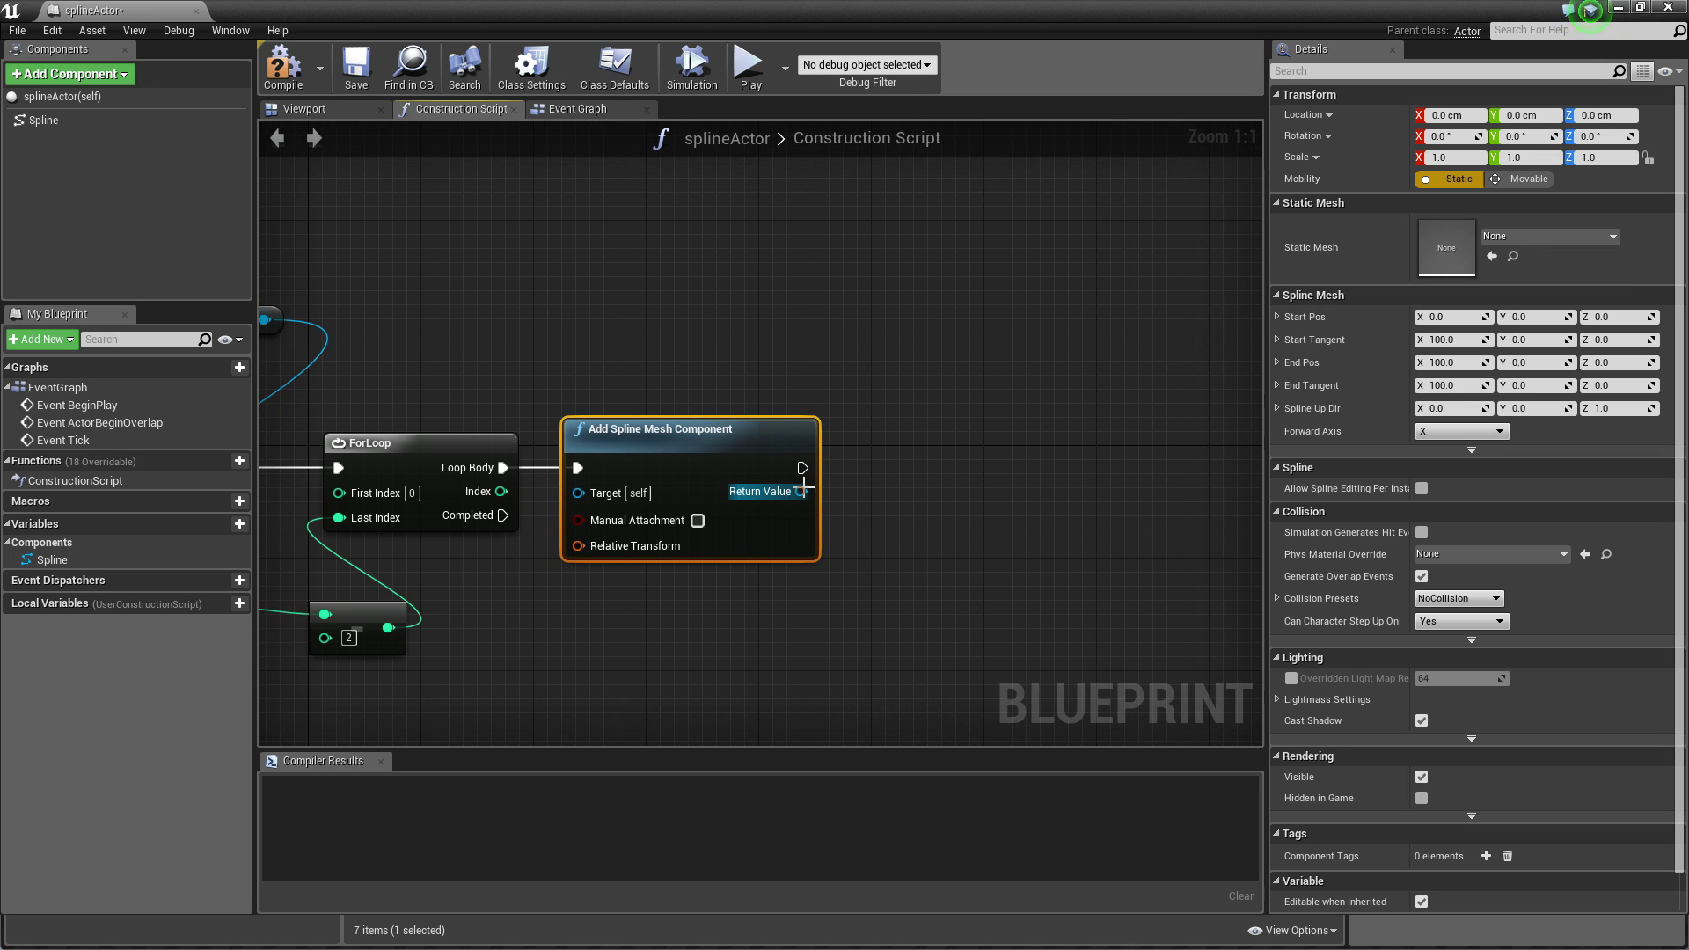
drag(800, 491, 855, 480)
text(set mesh)
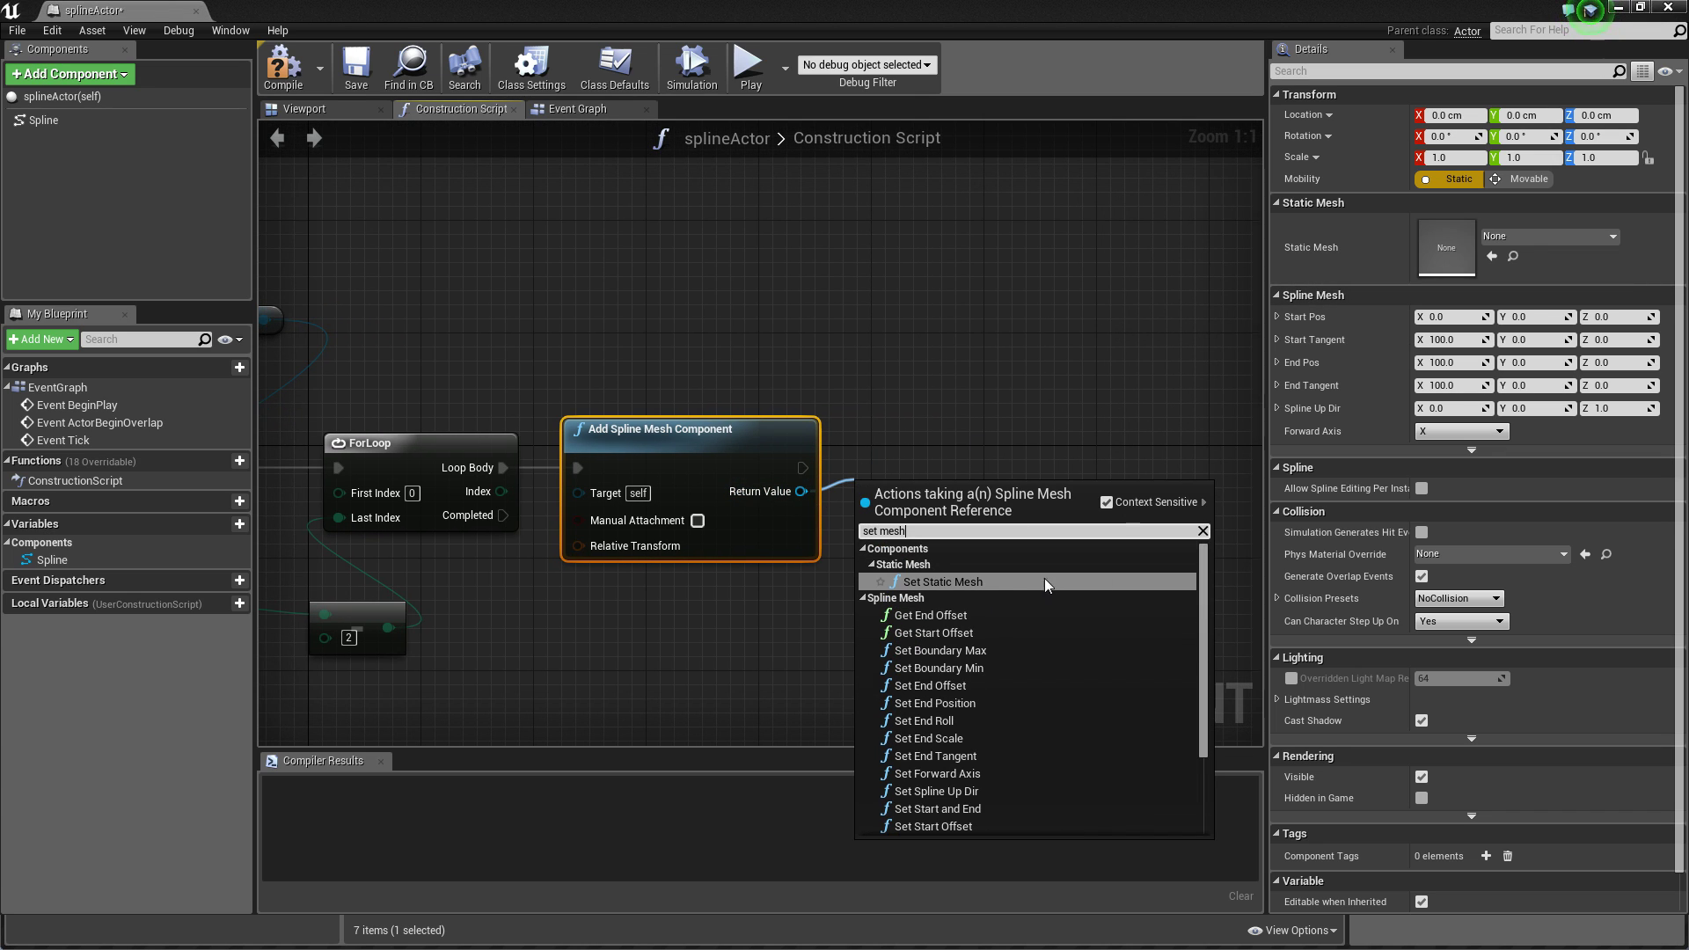
click(1043, 581)
drag(942, 474, 956, 418)
Promote the New Mesh input of Set Static Mesh to an editable variable named staticMesh and place its node below.
right_click(911, 527)
click(989, 556)
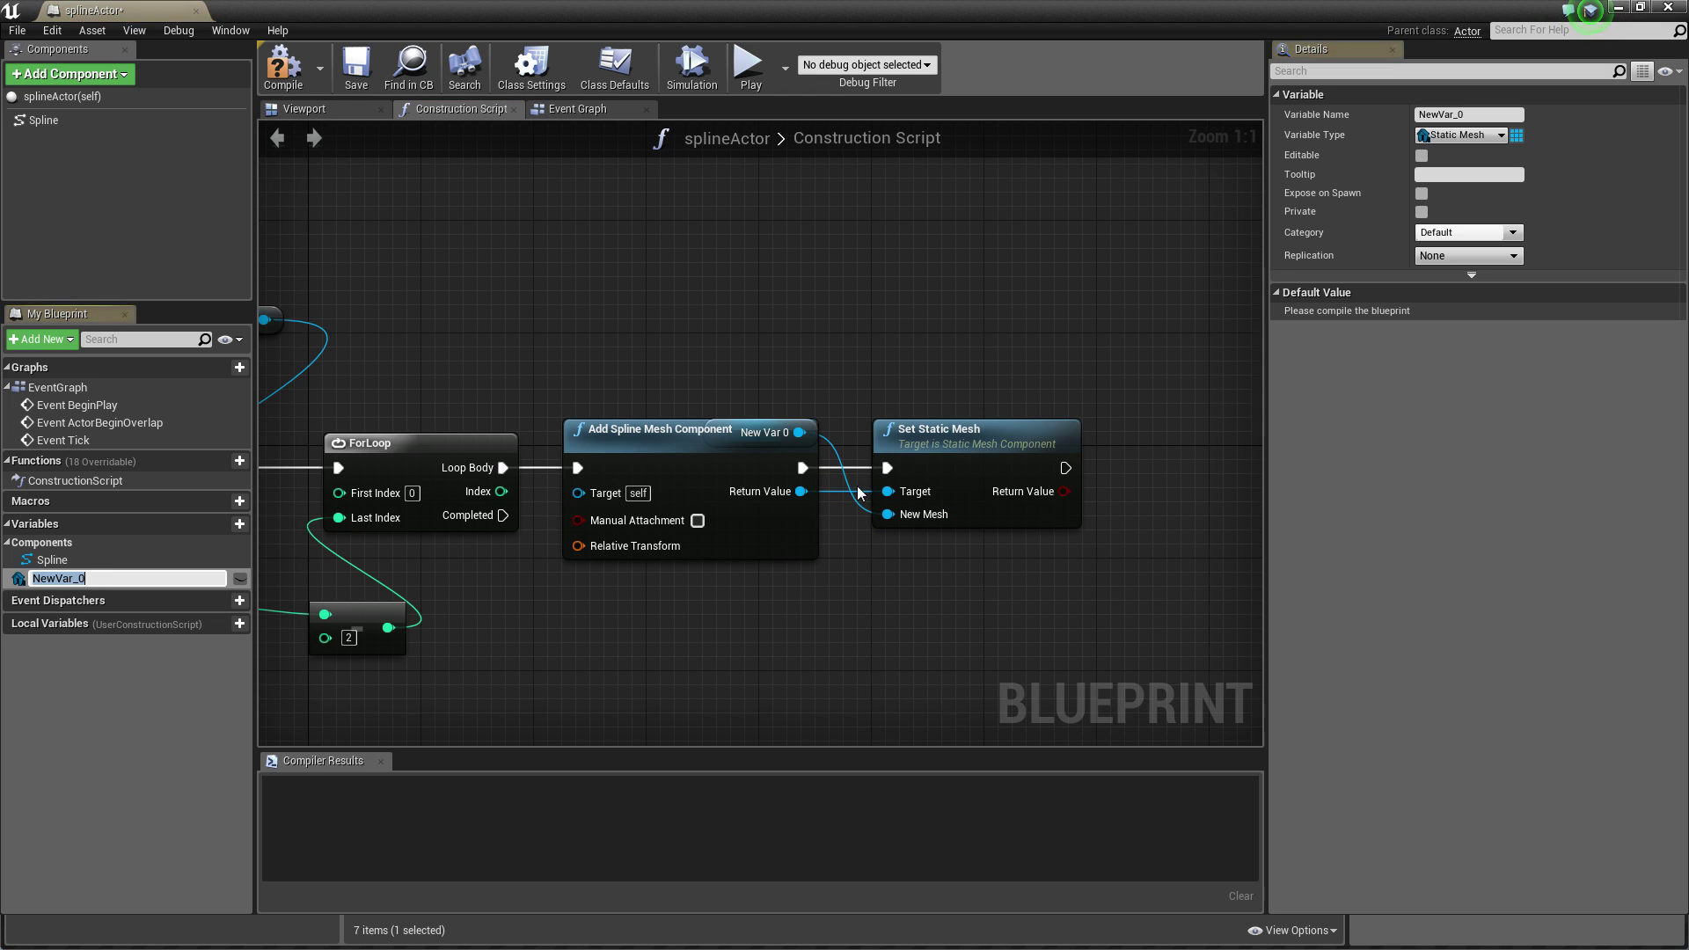
drag(801, 432, 675, 605)
right_drag(660, 685, 489, 638)
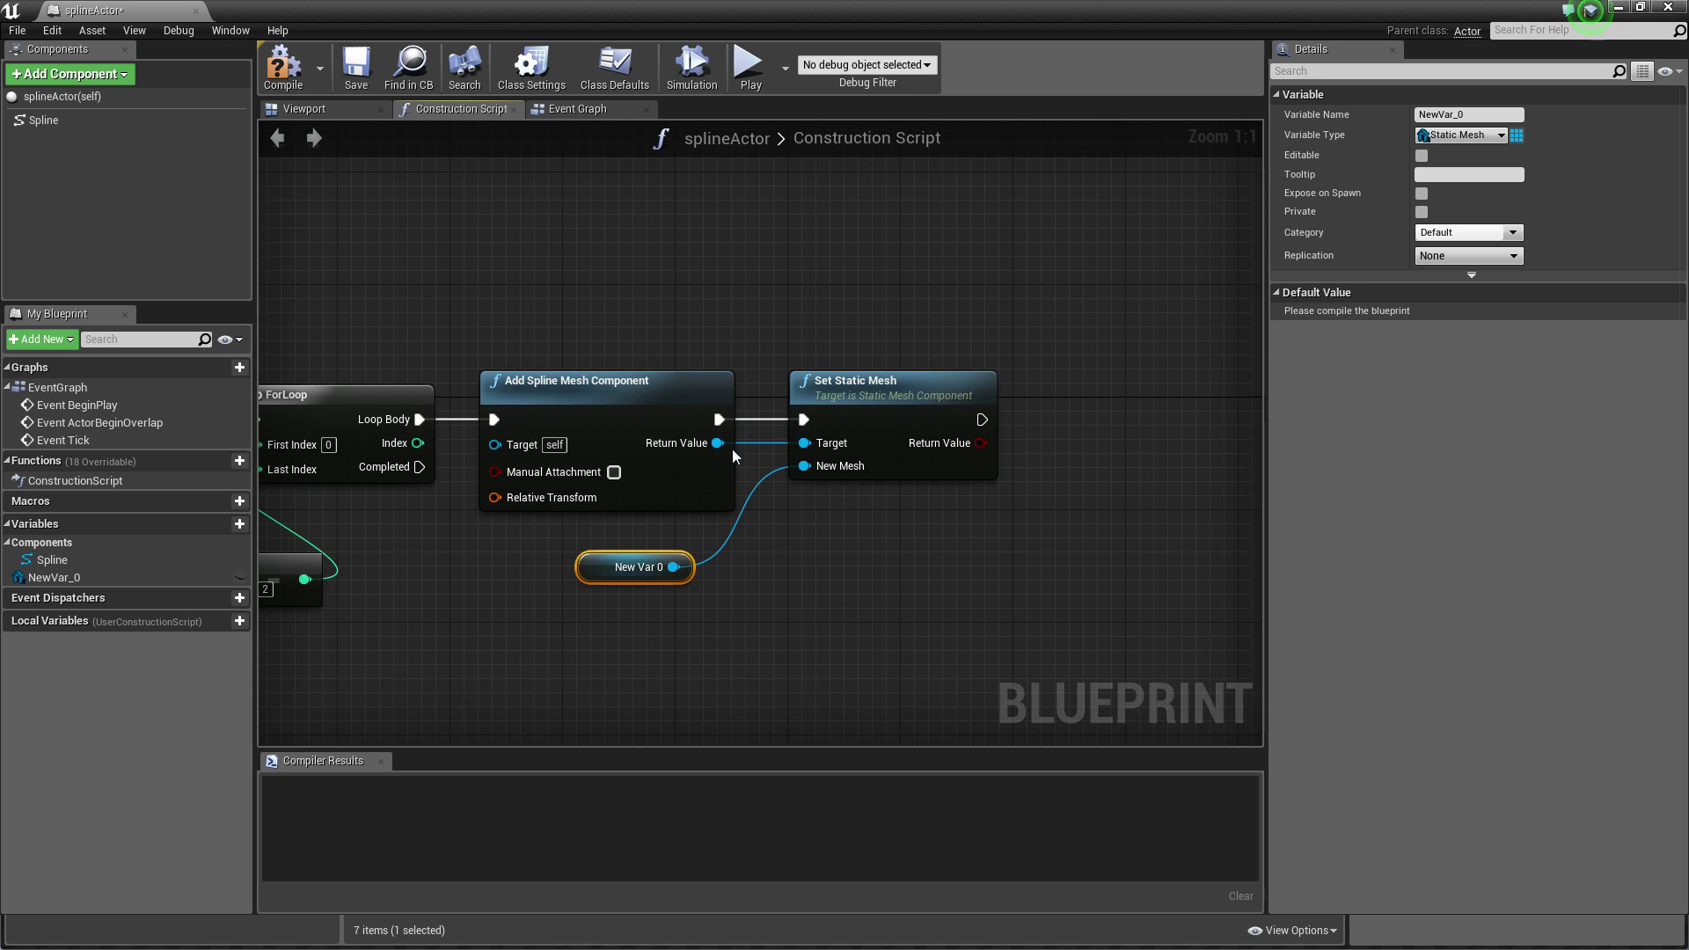
click(240, 577)
key(F2)
text(stat)
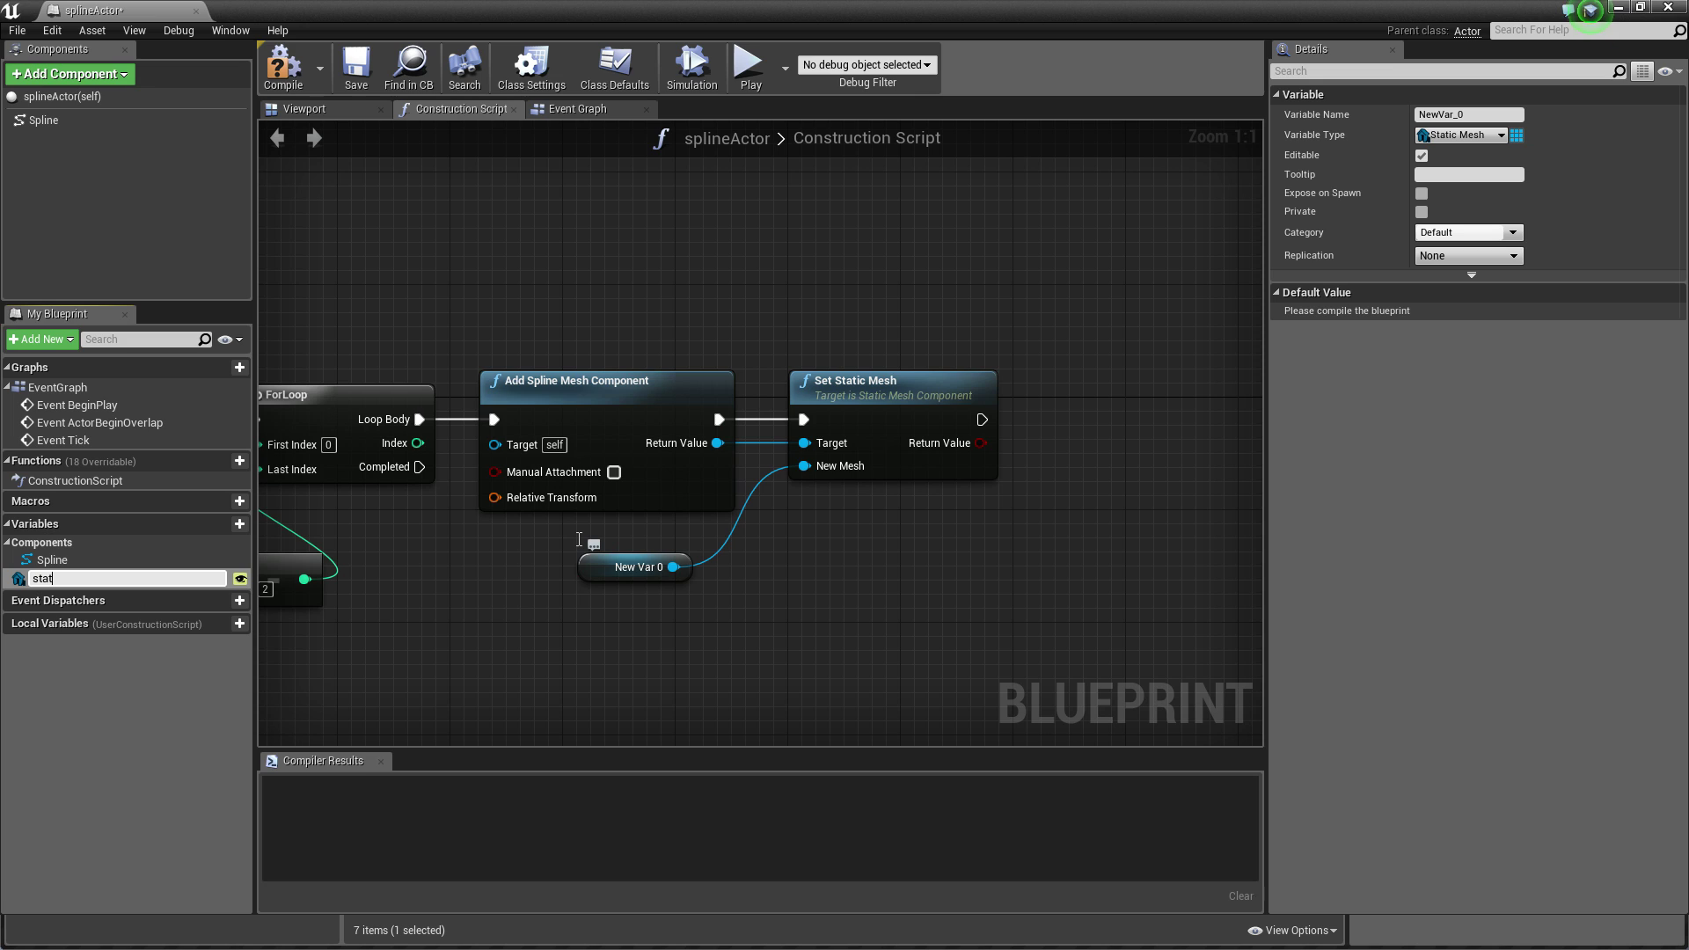
text(icMesh)
key(Return)
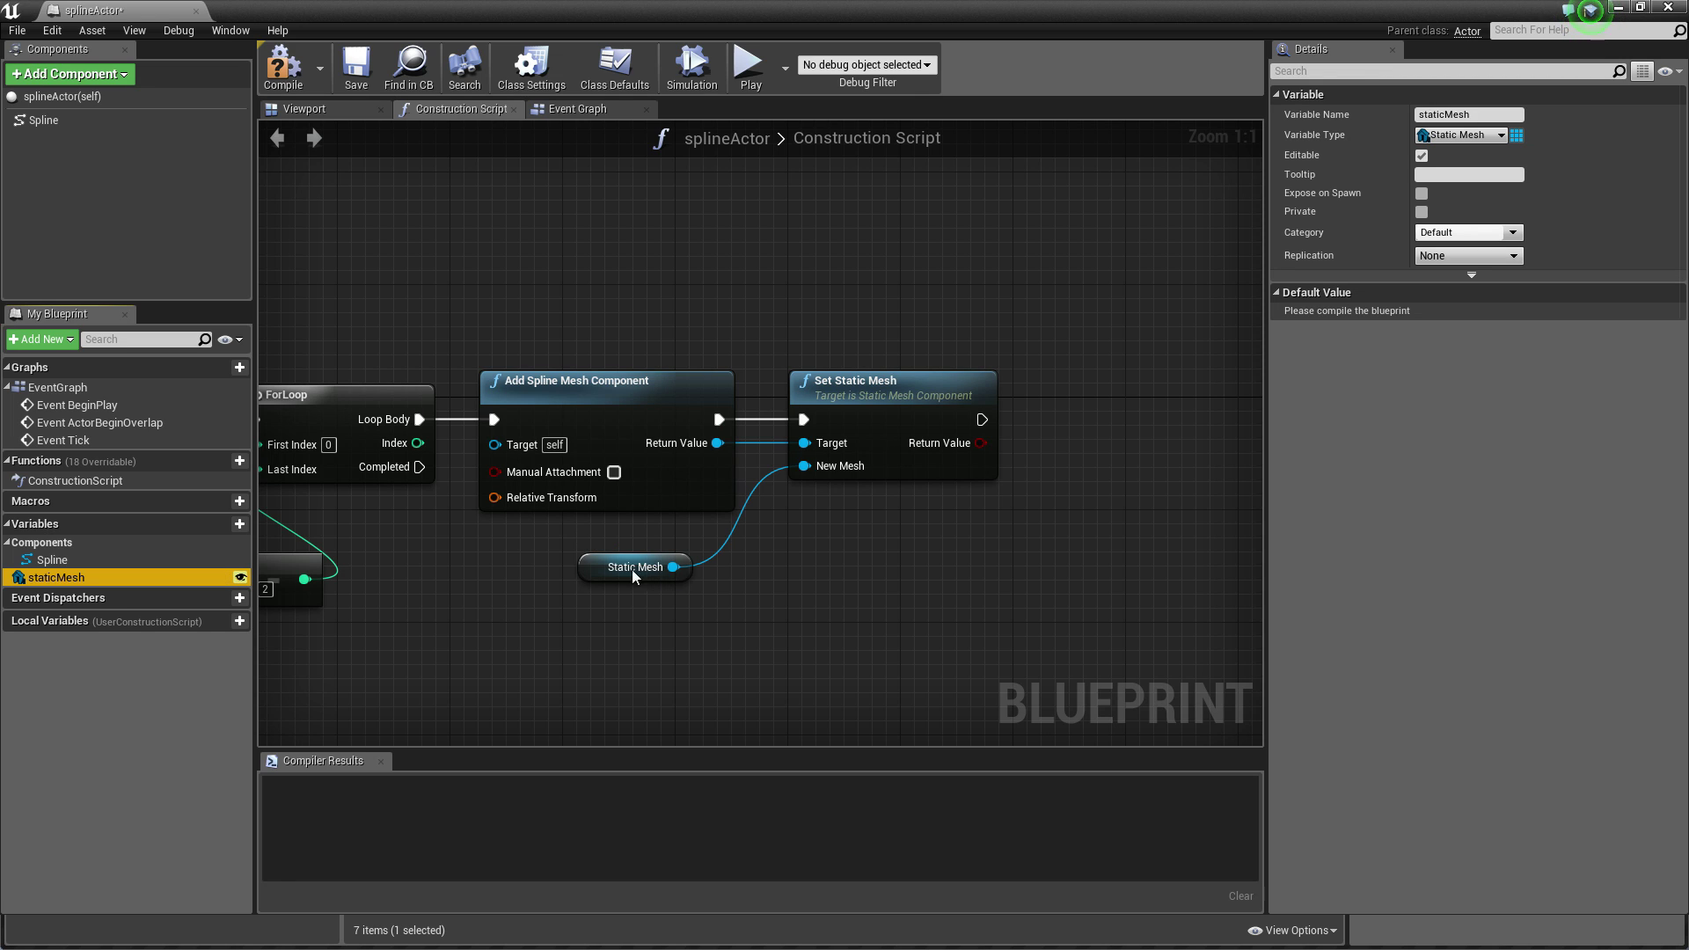
right_drag(766, 454, 675, 470)
drag(622, 458, 806, 552)
text(set)
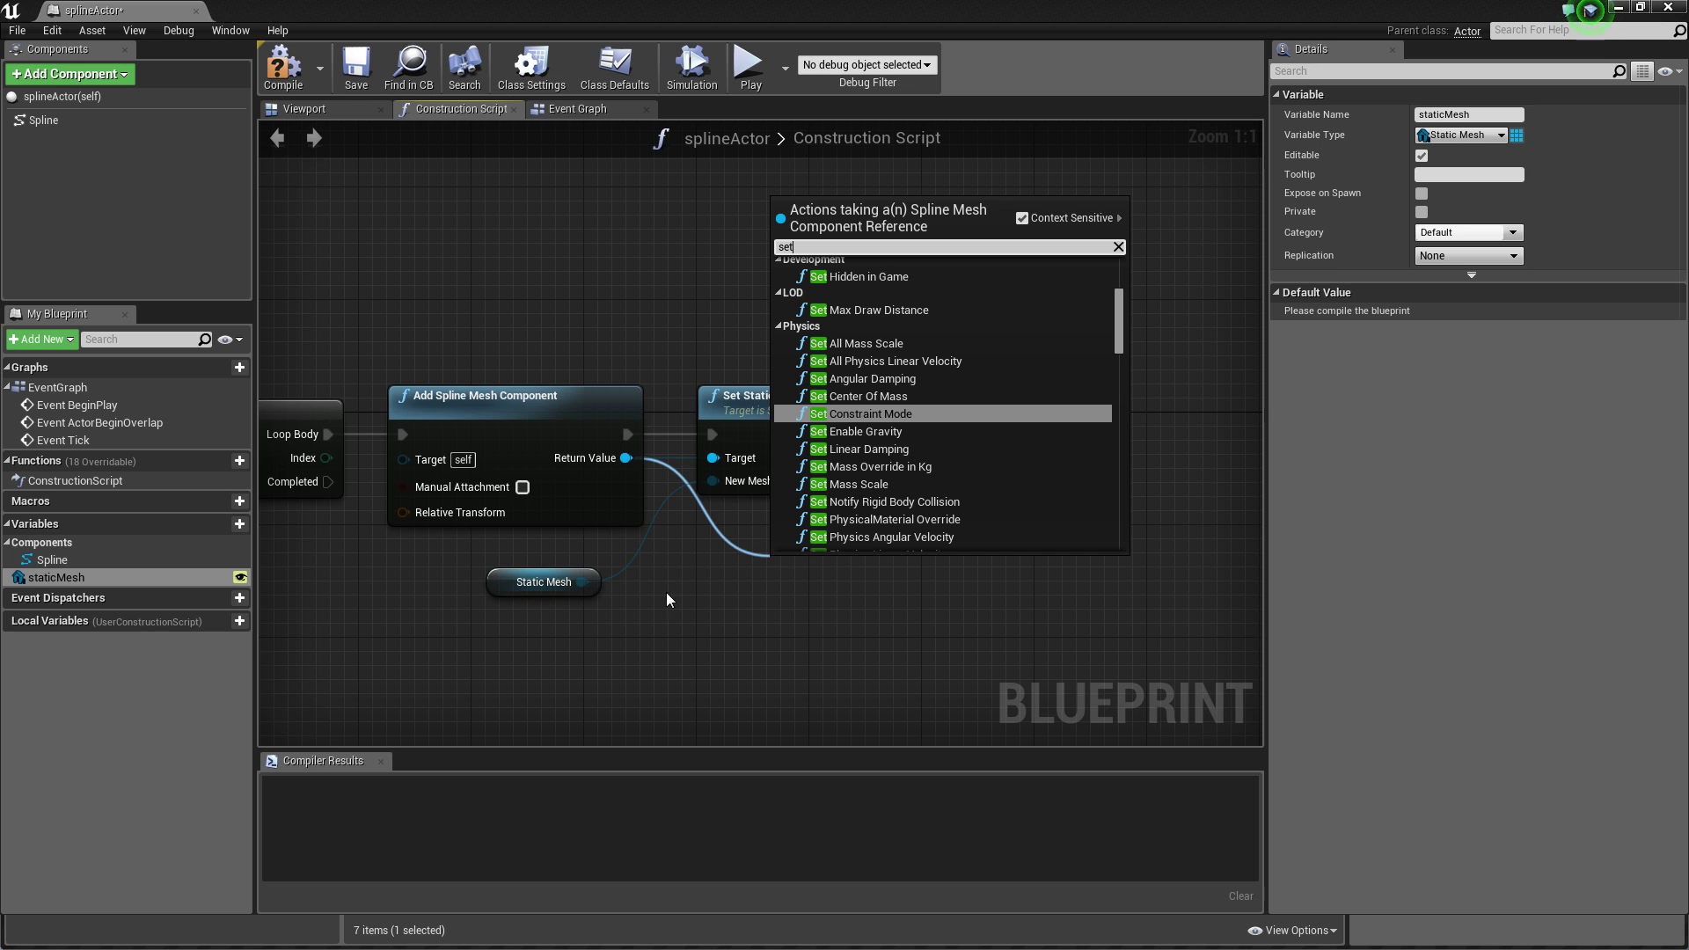
click(596, 499)
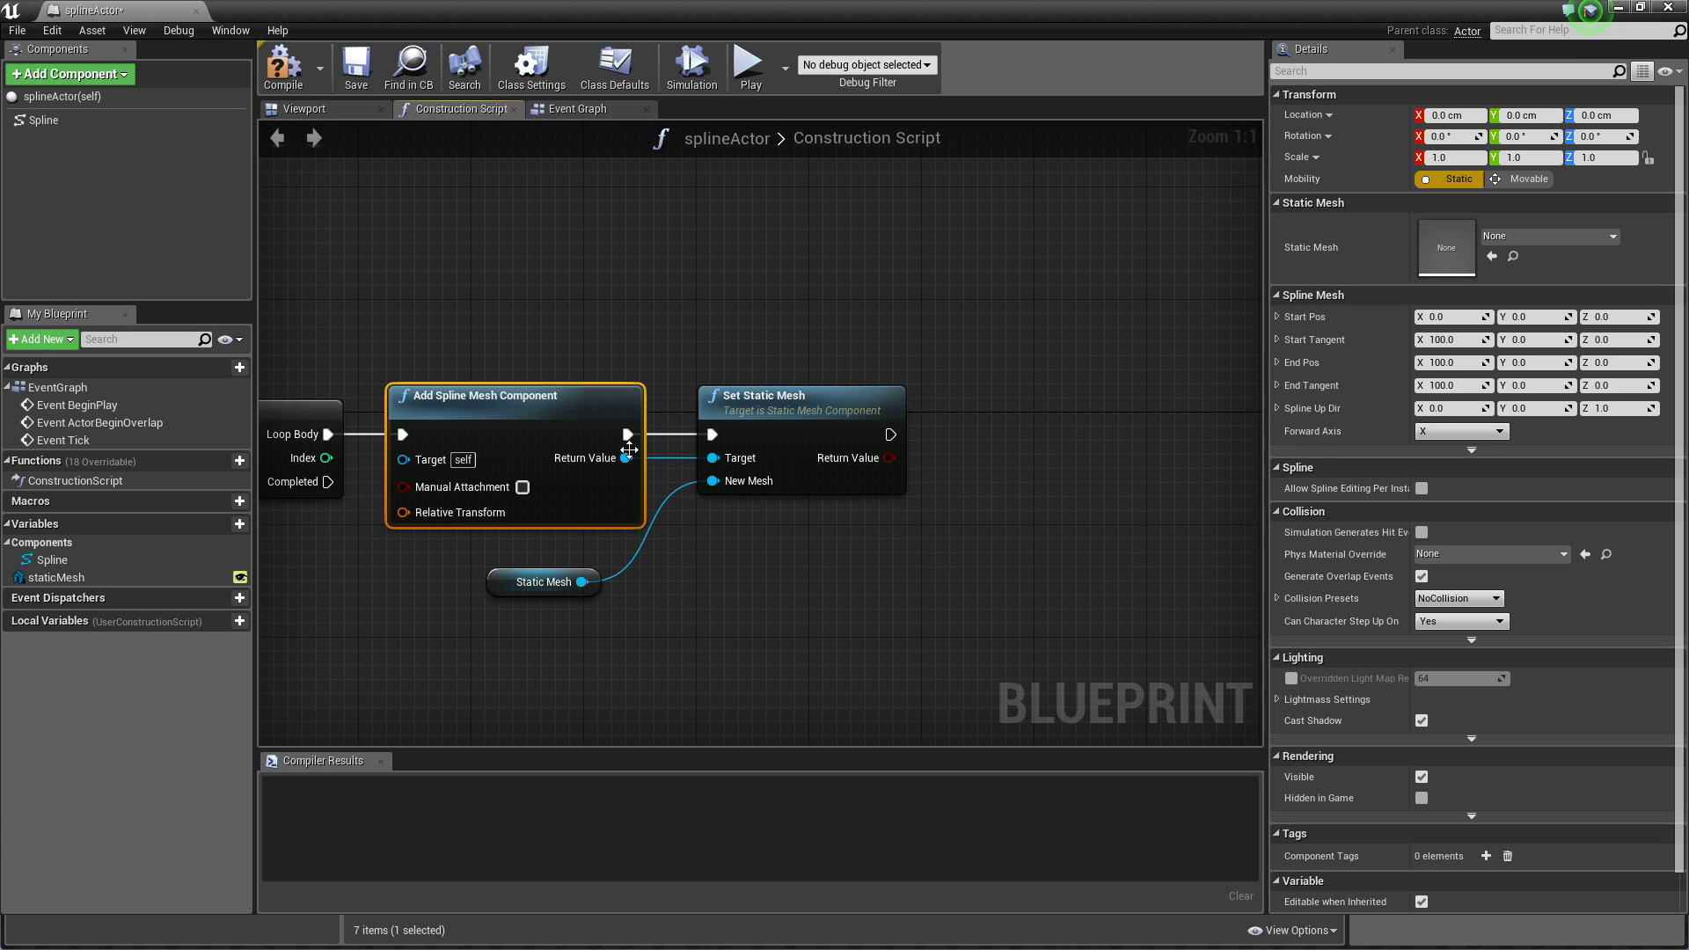
Create a Set Forward Axis node from the spline mesh component's Return Value and execute it after Set Static Mesh.
drag(629, 449, 753, 554)
text(set forwar)
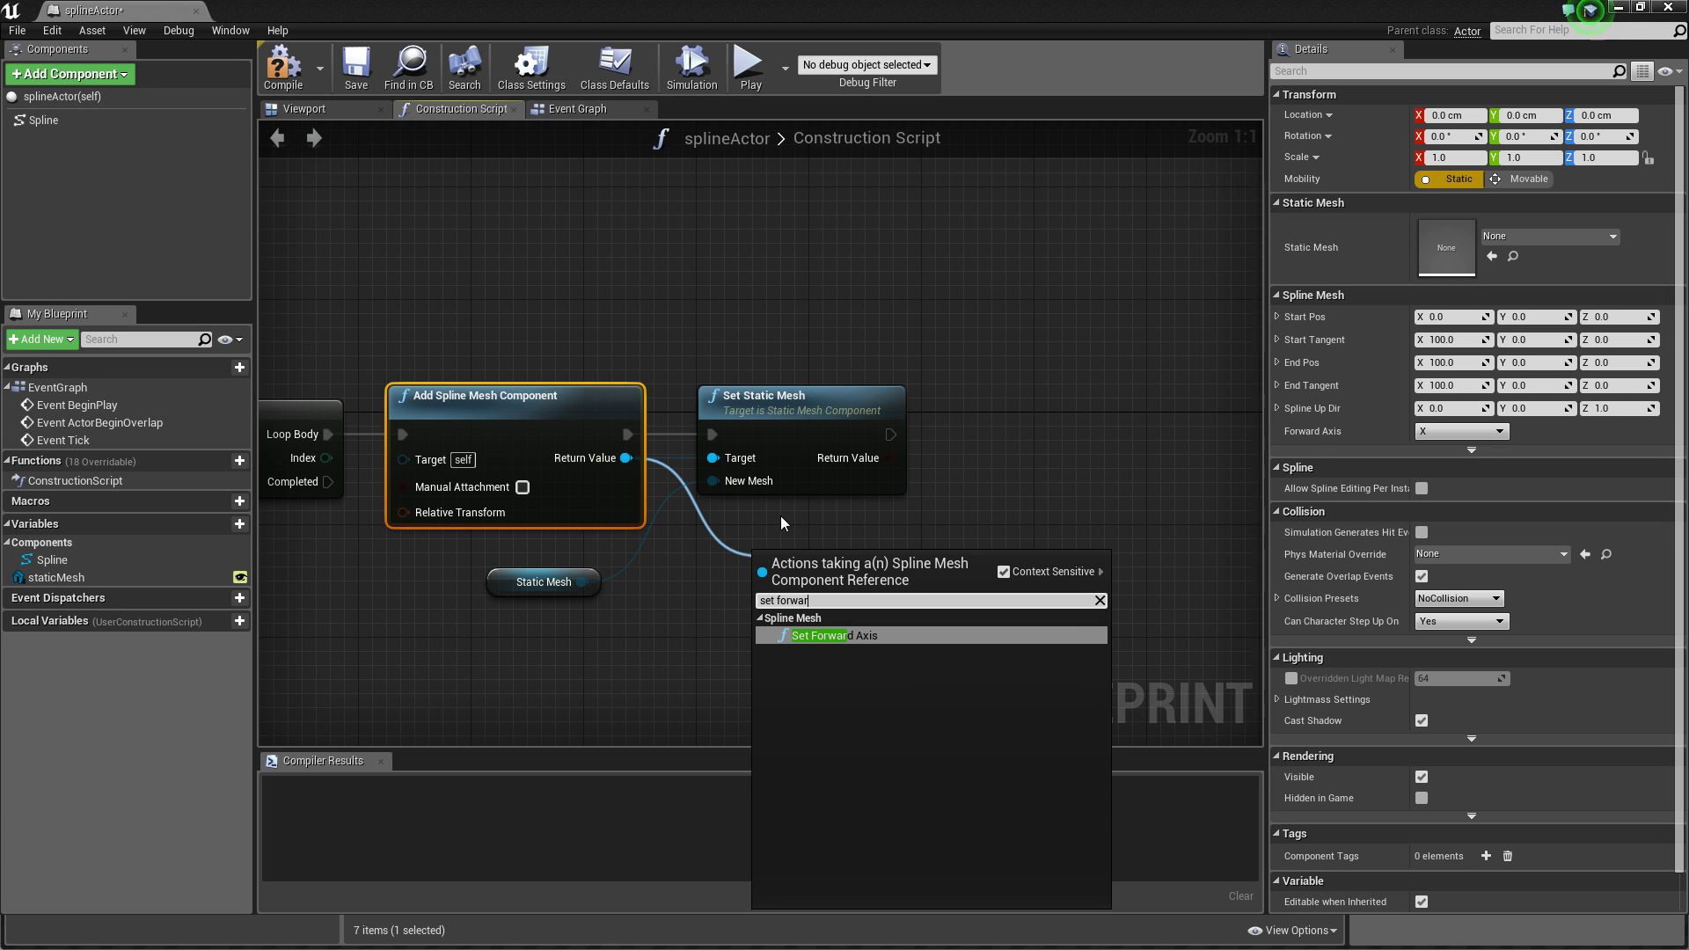
text(d)
key(Return)
drag(890, 609, 1030, 433)
drag(891, 435, 965, 435)
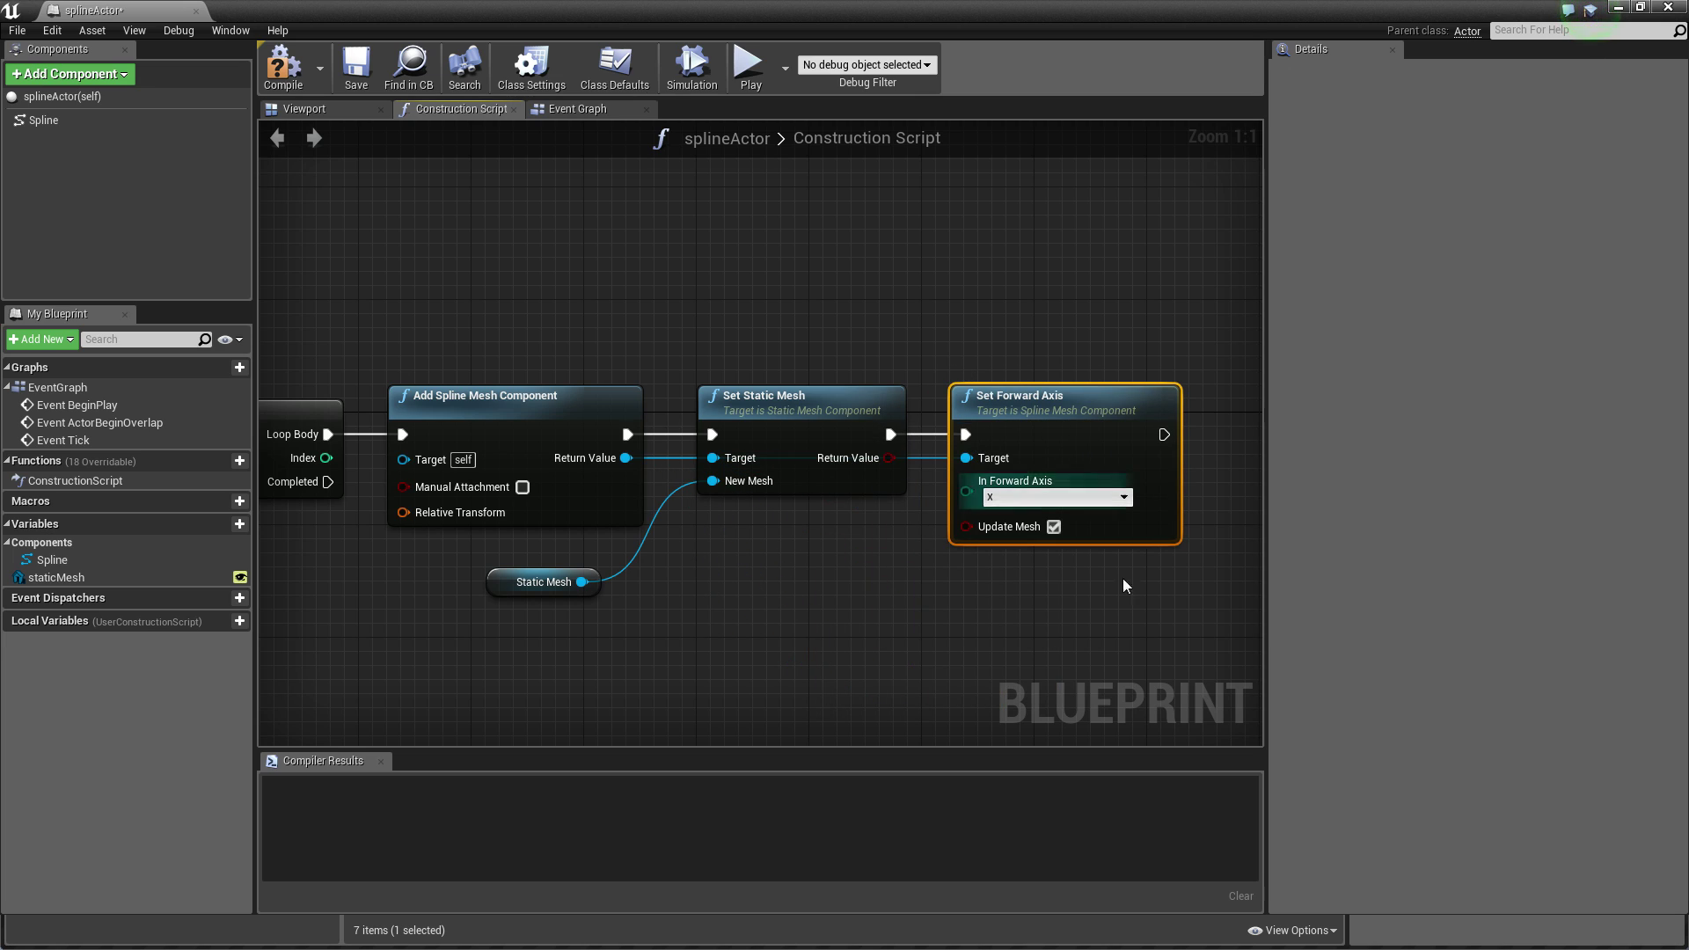
Promote the In Forward Axis input to an editable variable named forwardAxis and compile the blueprint.
right_click(975, 493)
click(1042, 518)
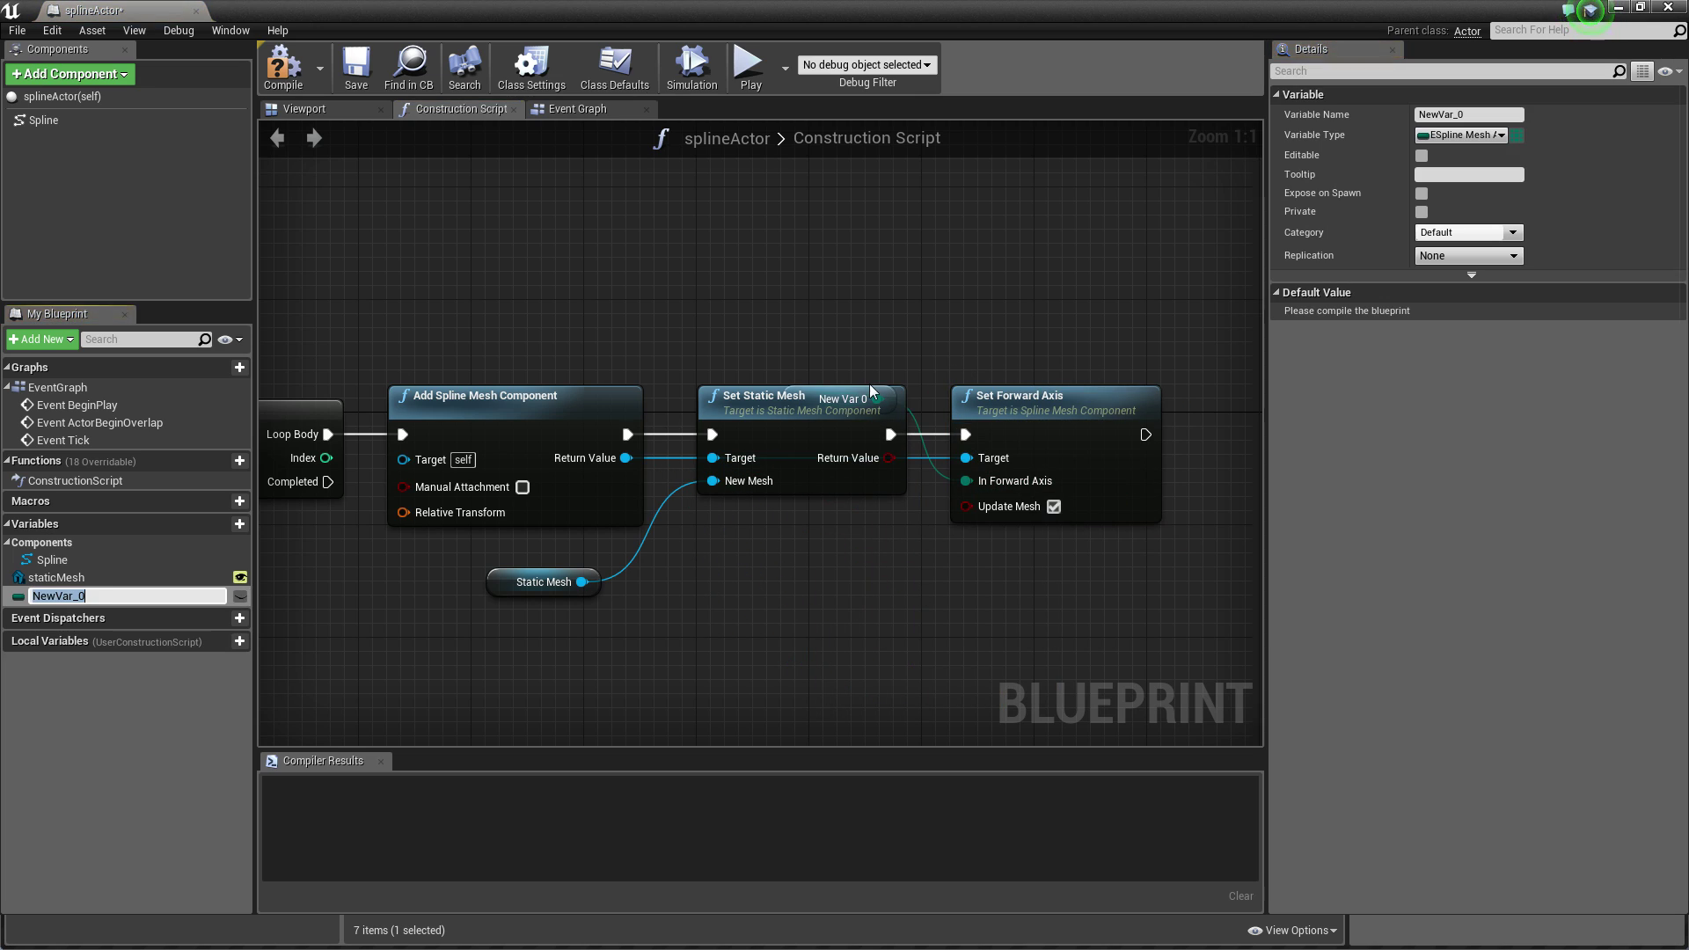
drag(869, 386, 778, 605)
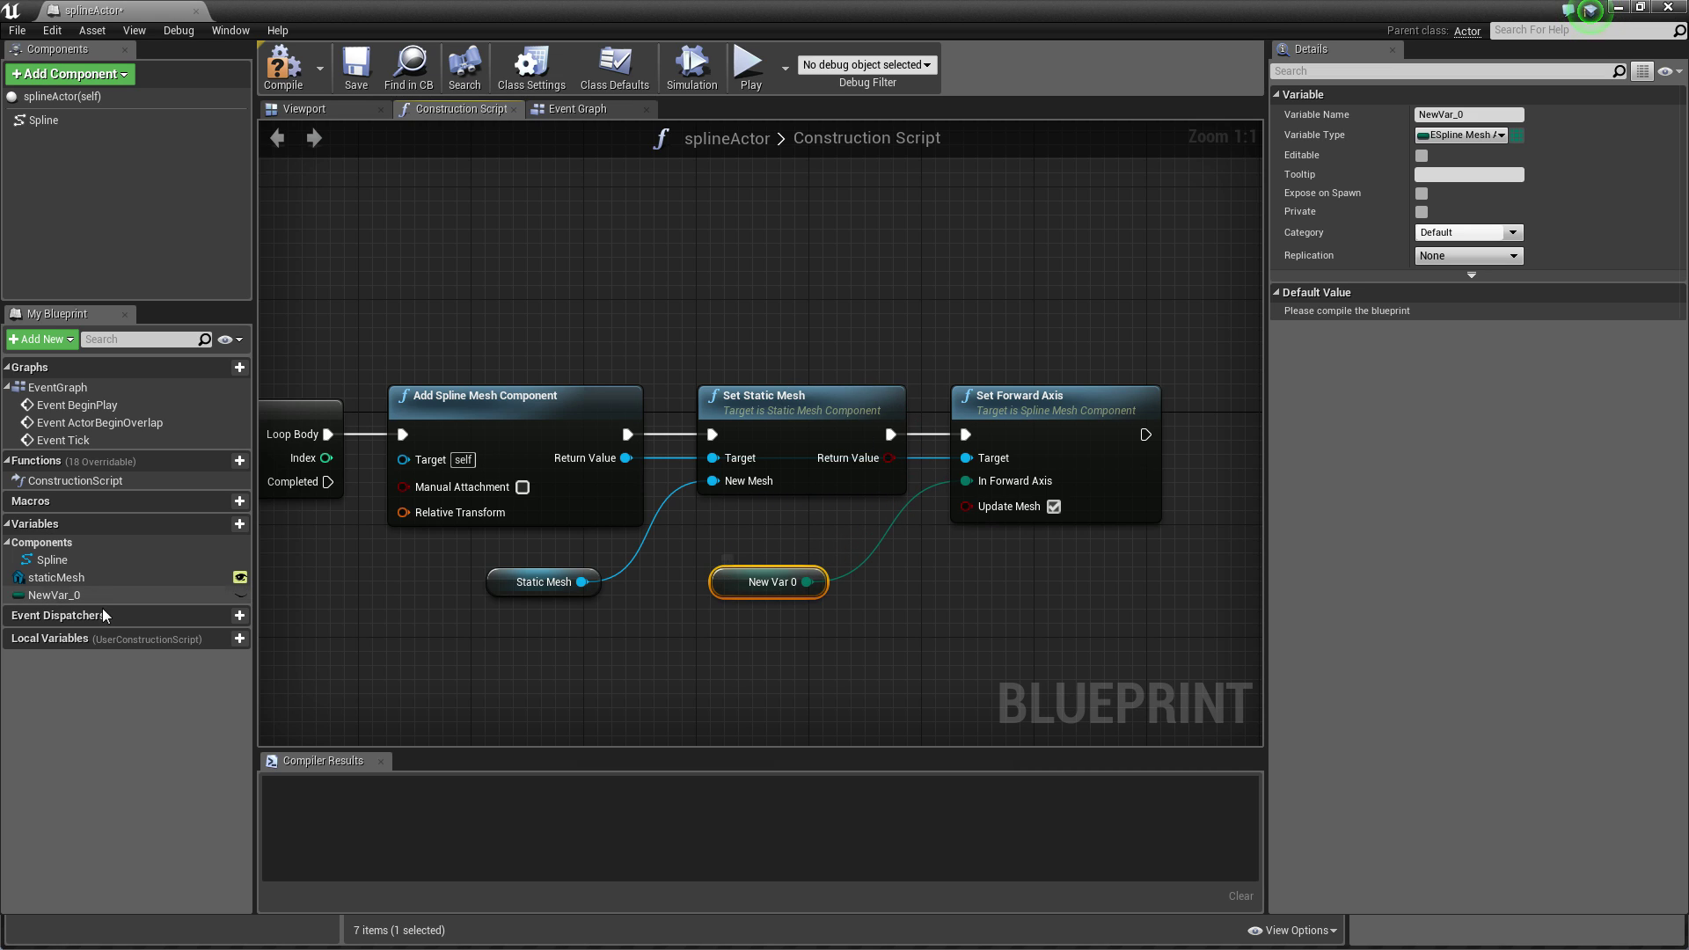
double_click(132, 595)
text(d)
key(BackSpace)
text(f)
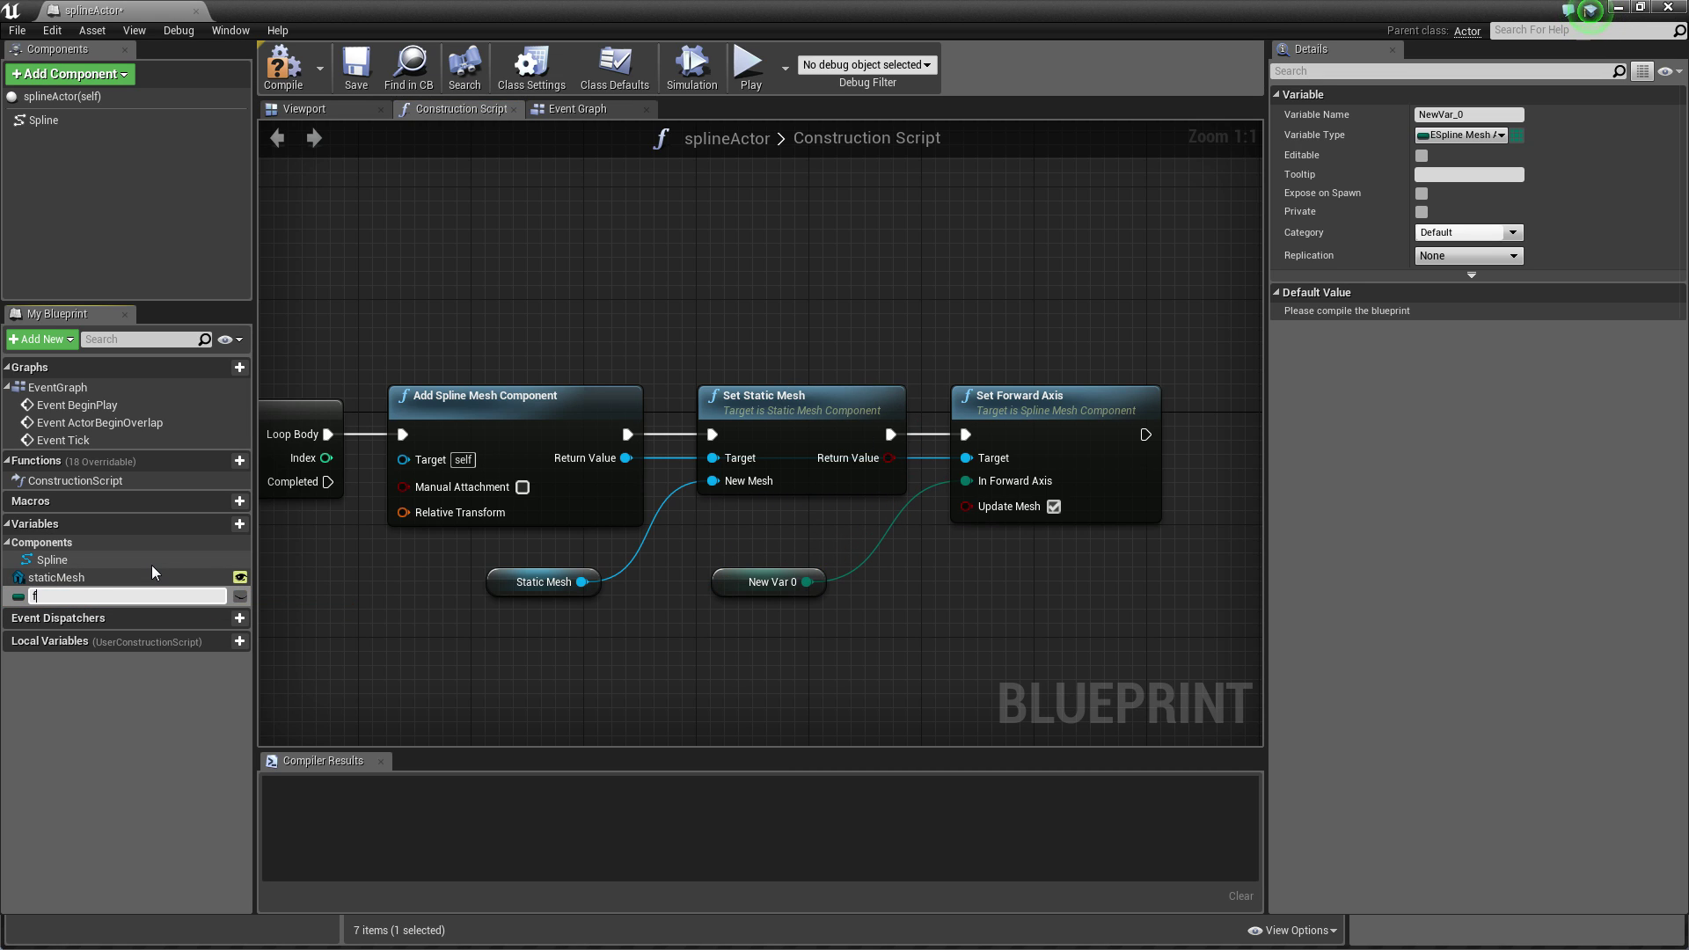
text(orwardAxis)
key(Return)
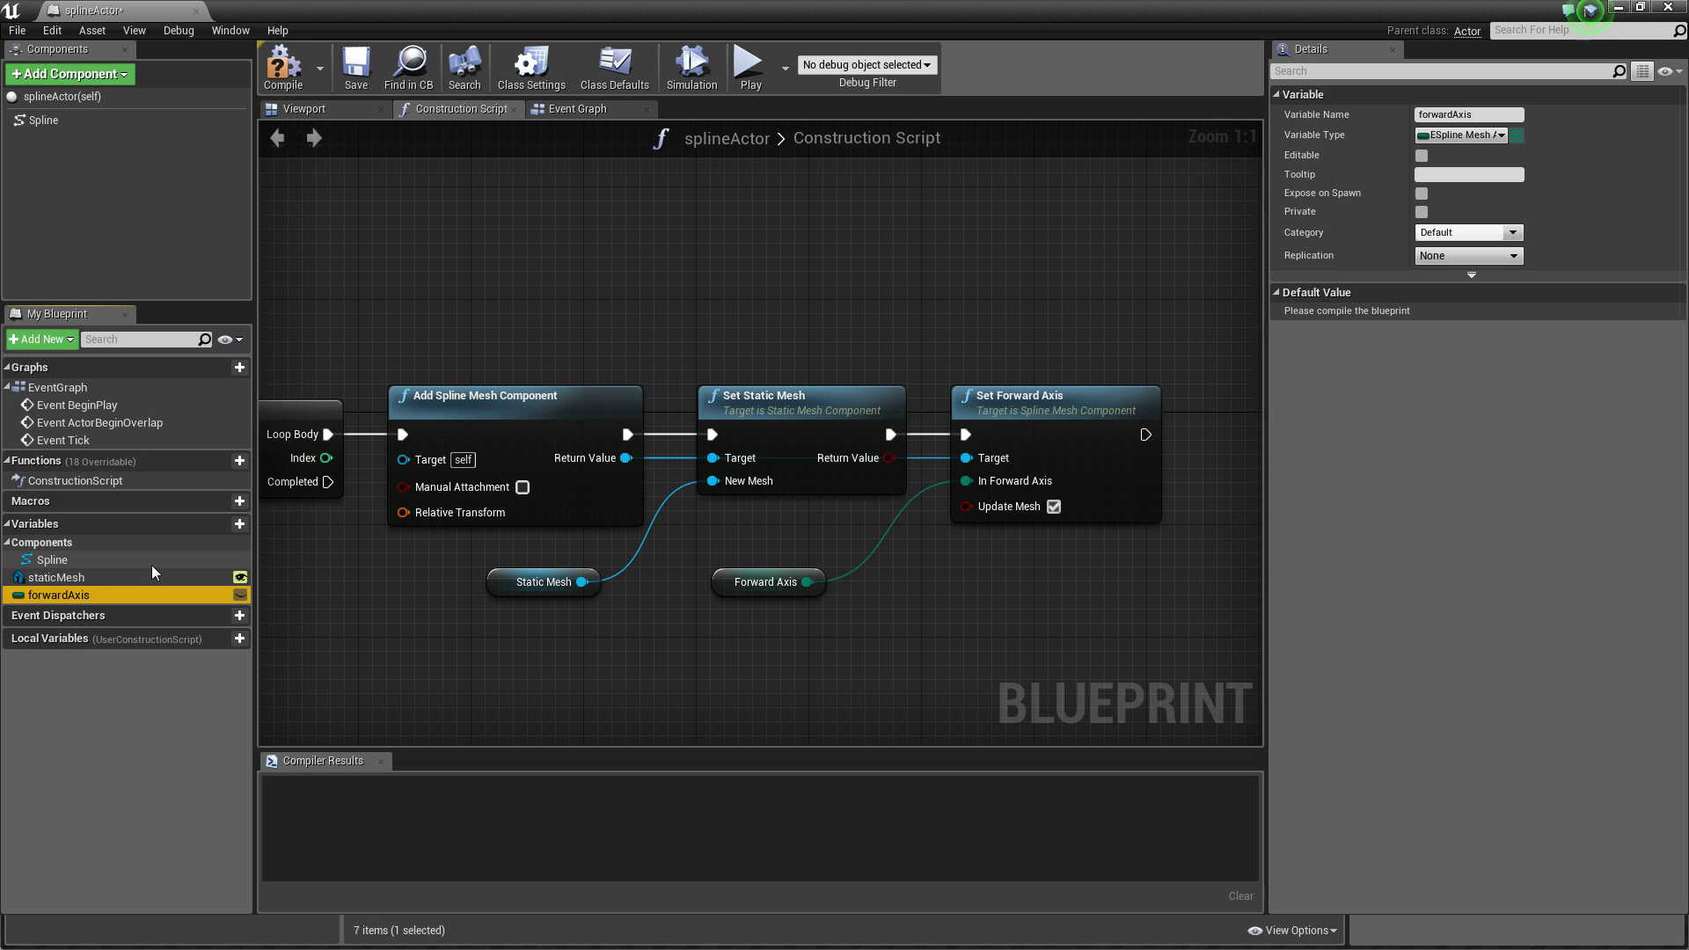
click(241, 594)
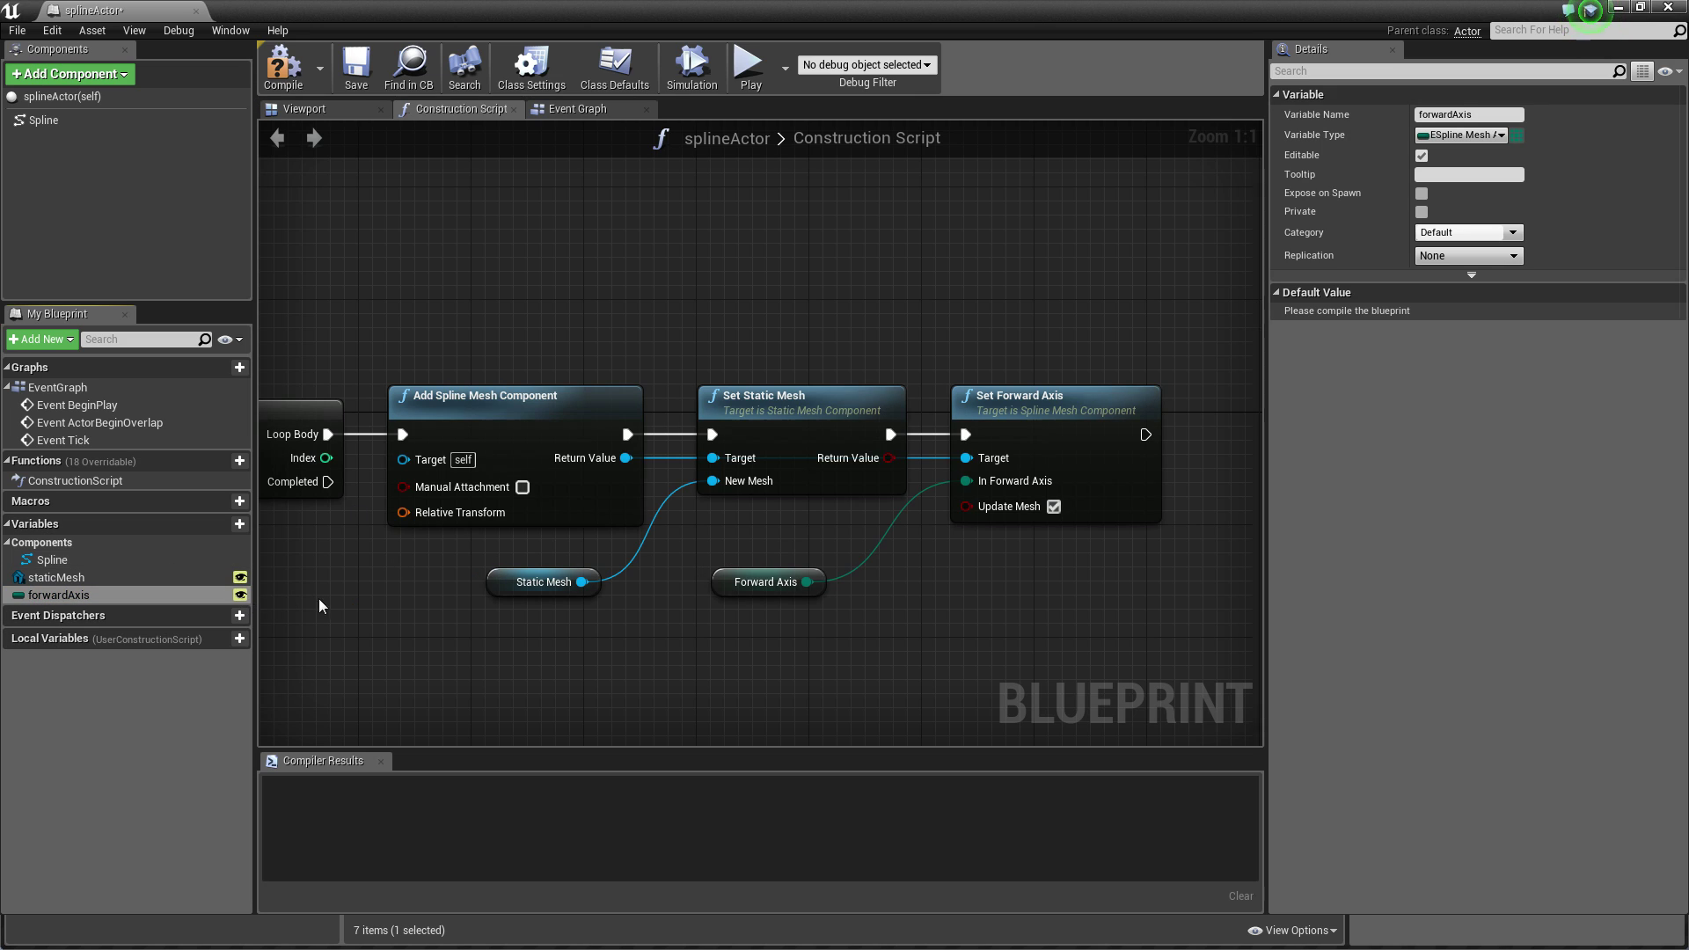
click(283, 66)
Review the Construction Script graph from the Spline reference and ForLoop through to the Set Forward Axis node and its variables.
right_drag(755, 321, 955, 301)
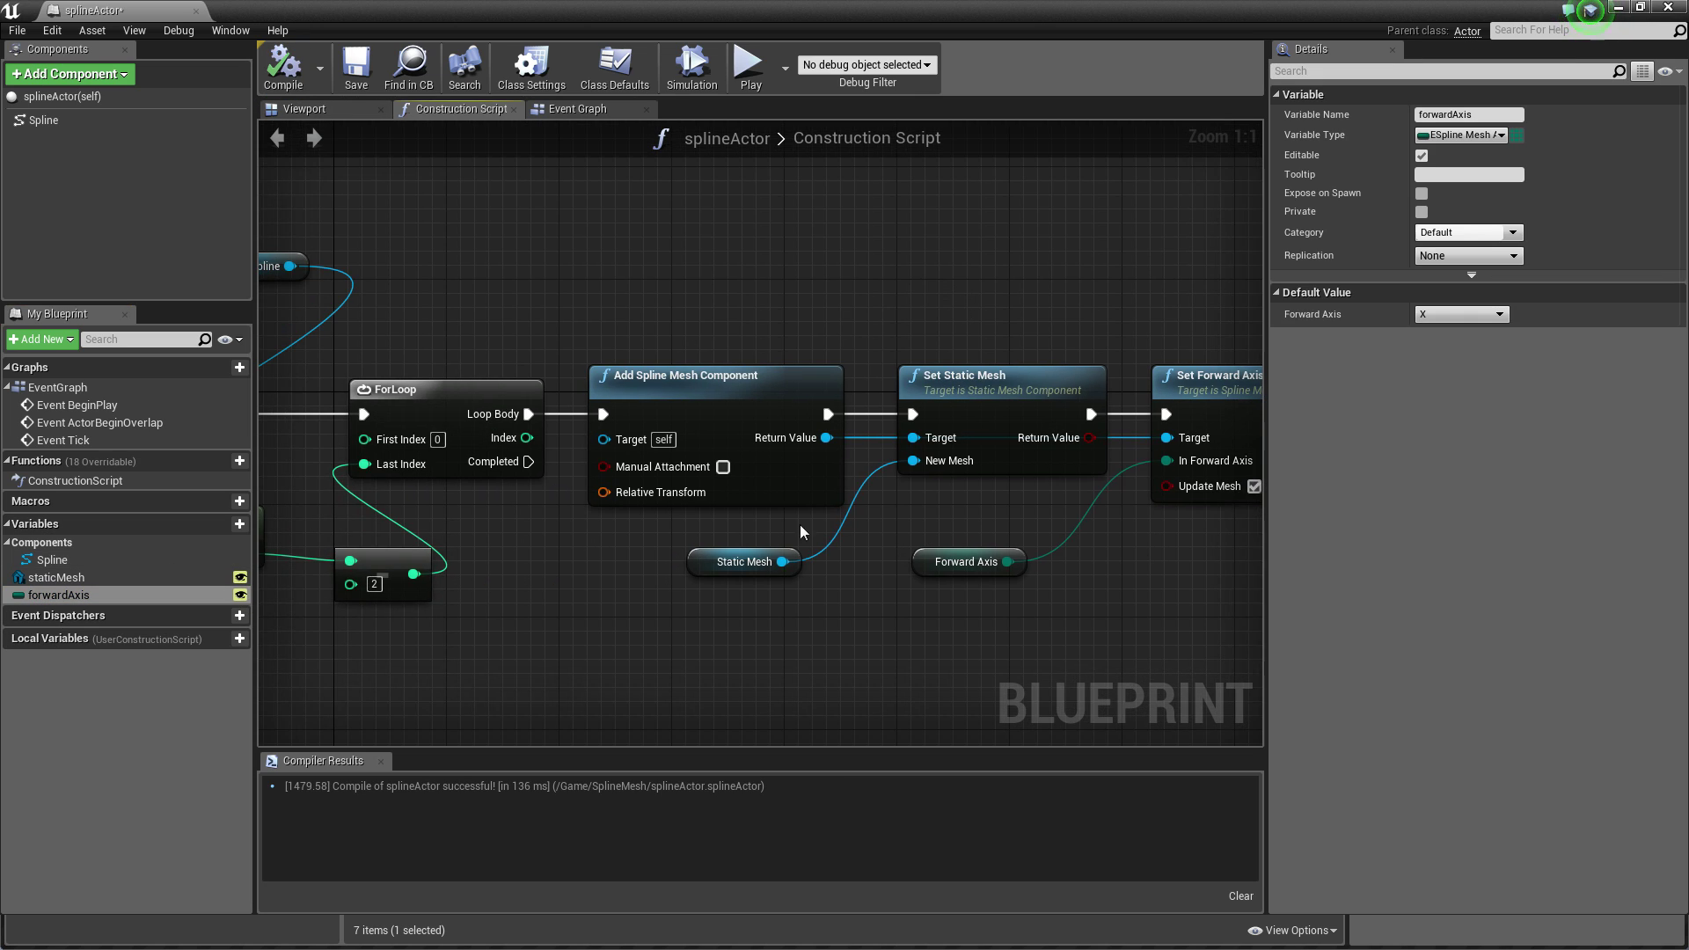
click(745, 561)
click(966, 561)
right_drag(1115, 647, 833, 624)
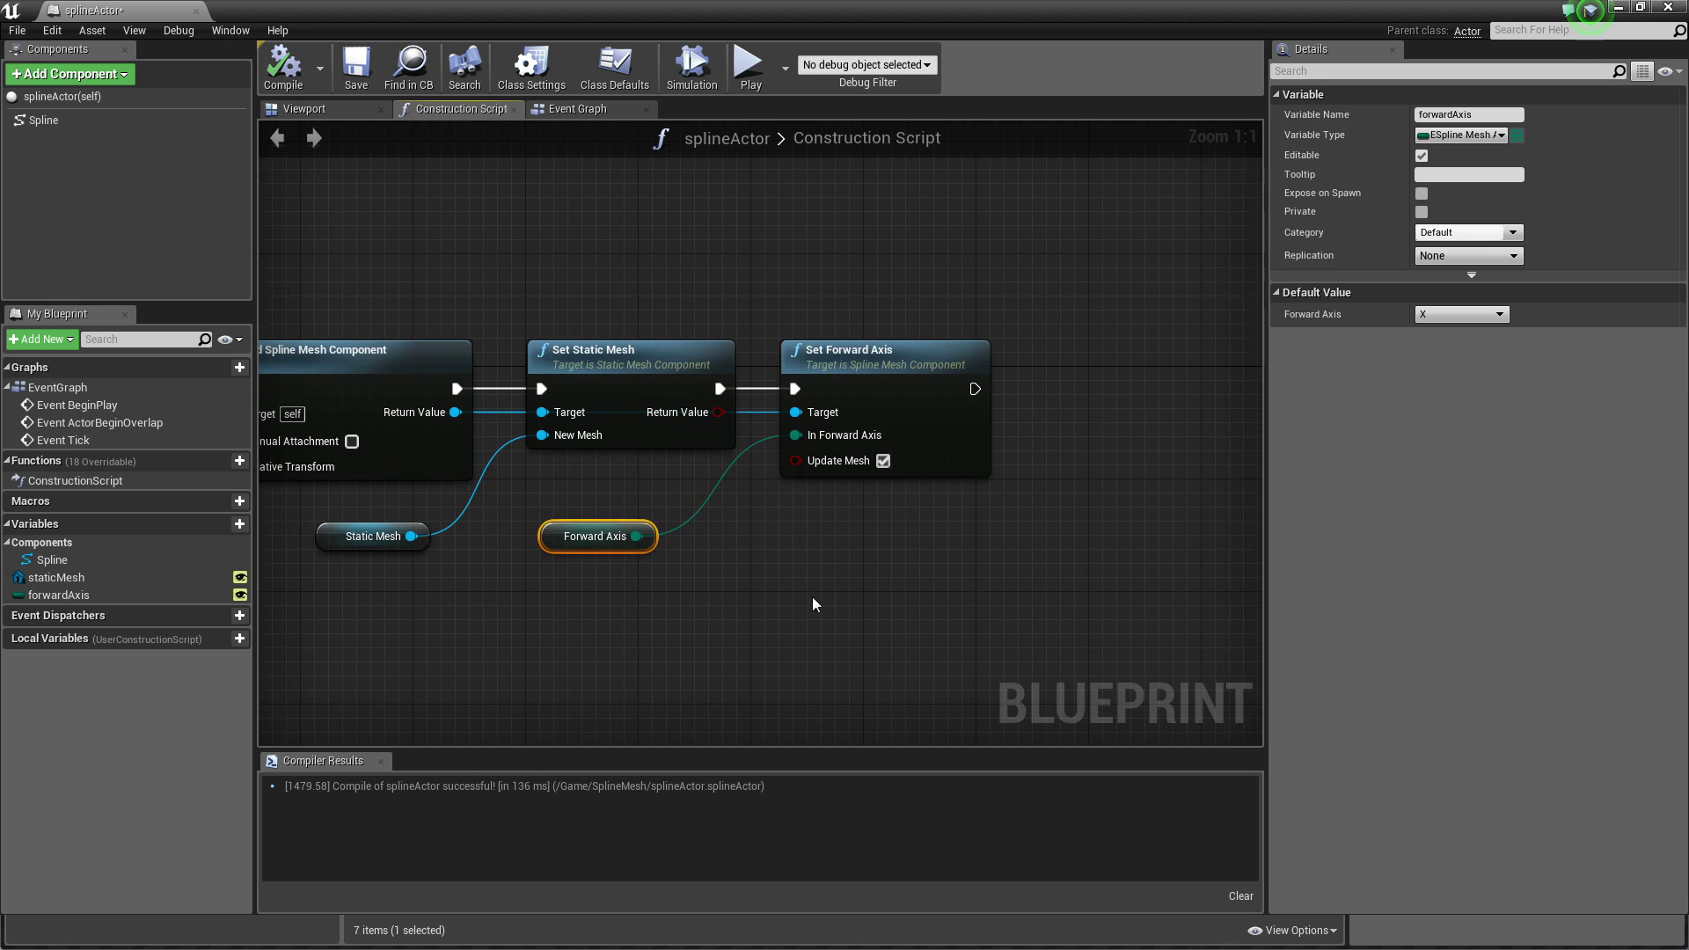
scroll(811, 604, down, 2)
right_drag(859, 609, 1158, 561)
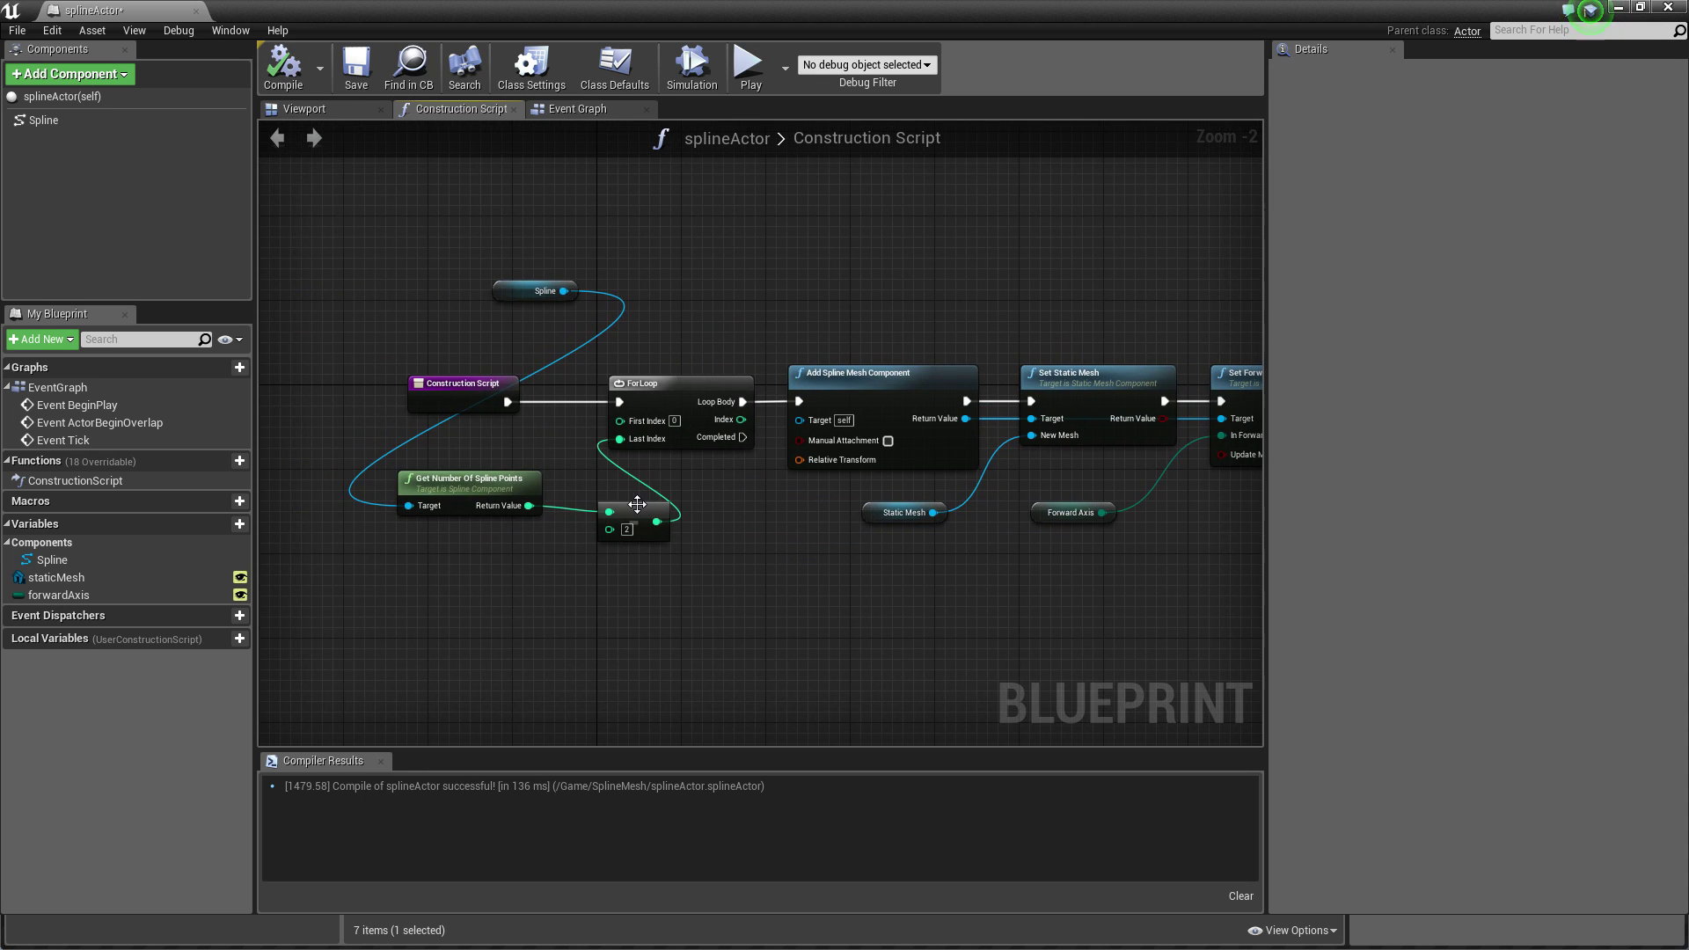
right_drag(981, 599, 639, 594)
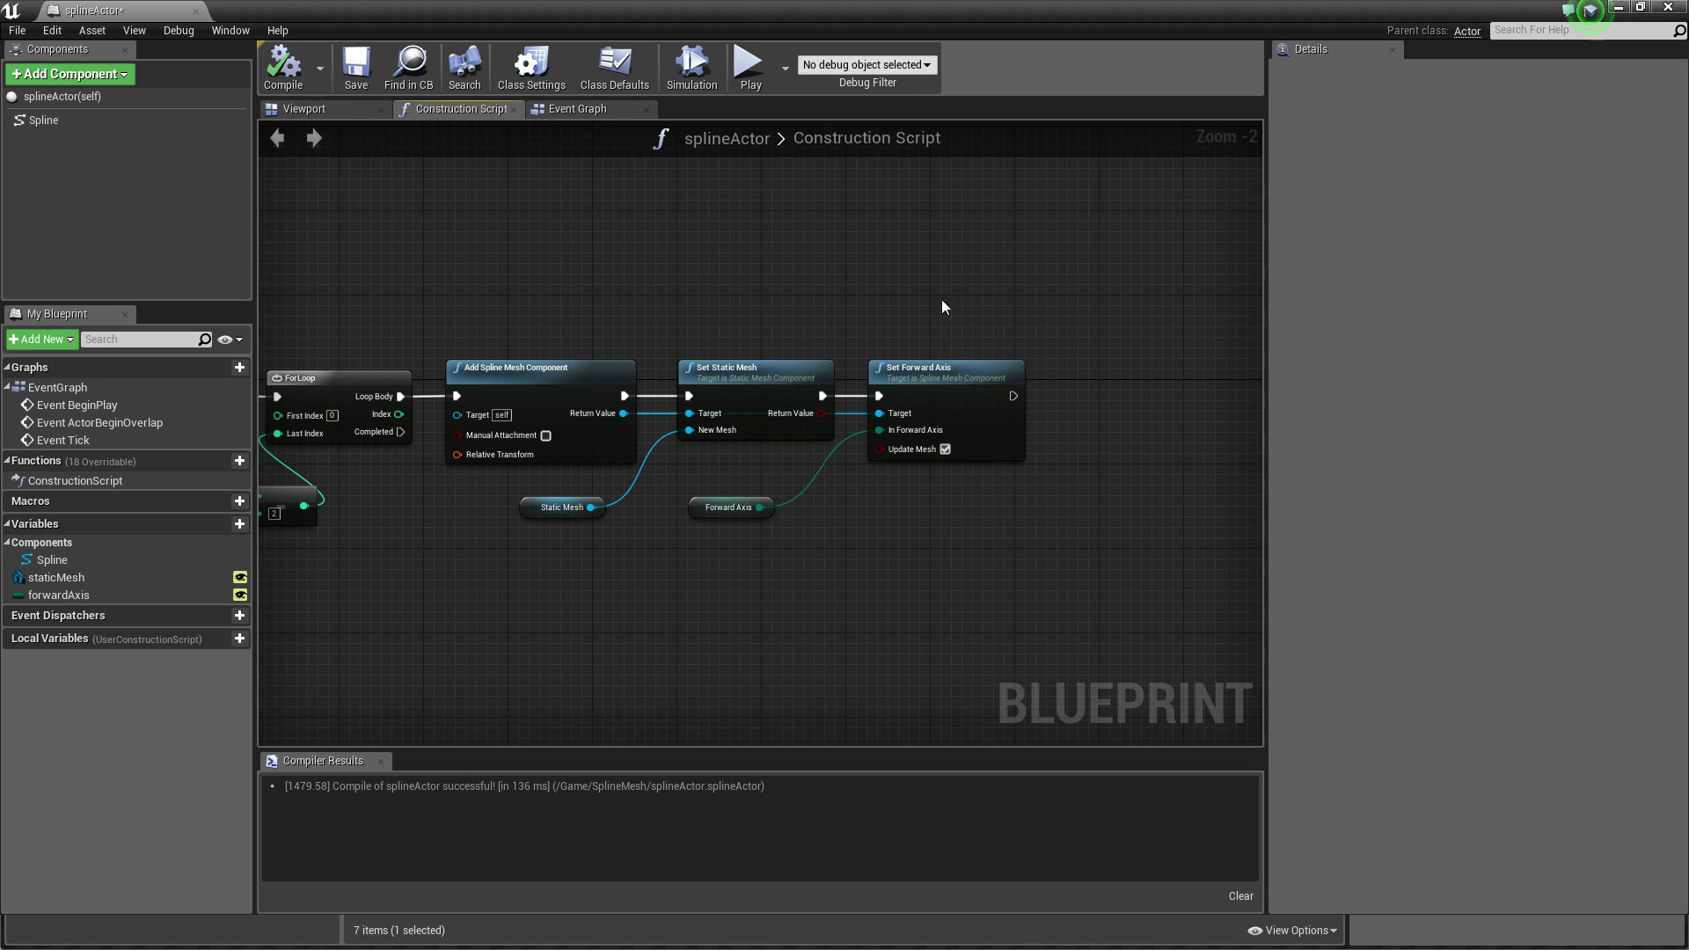
right_drag(619, 351, 581, 419)
right_drag(572, 347, 640, 331)
scroll(605, 443, up, 1)
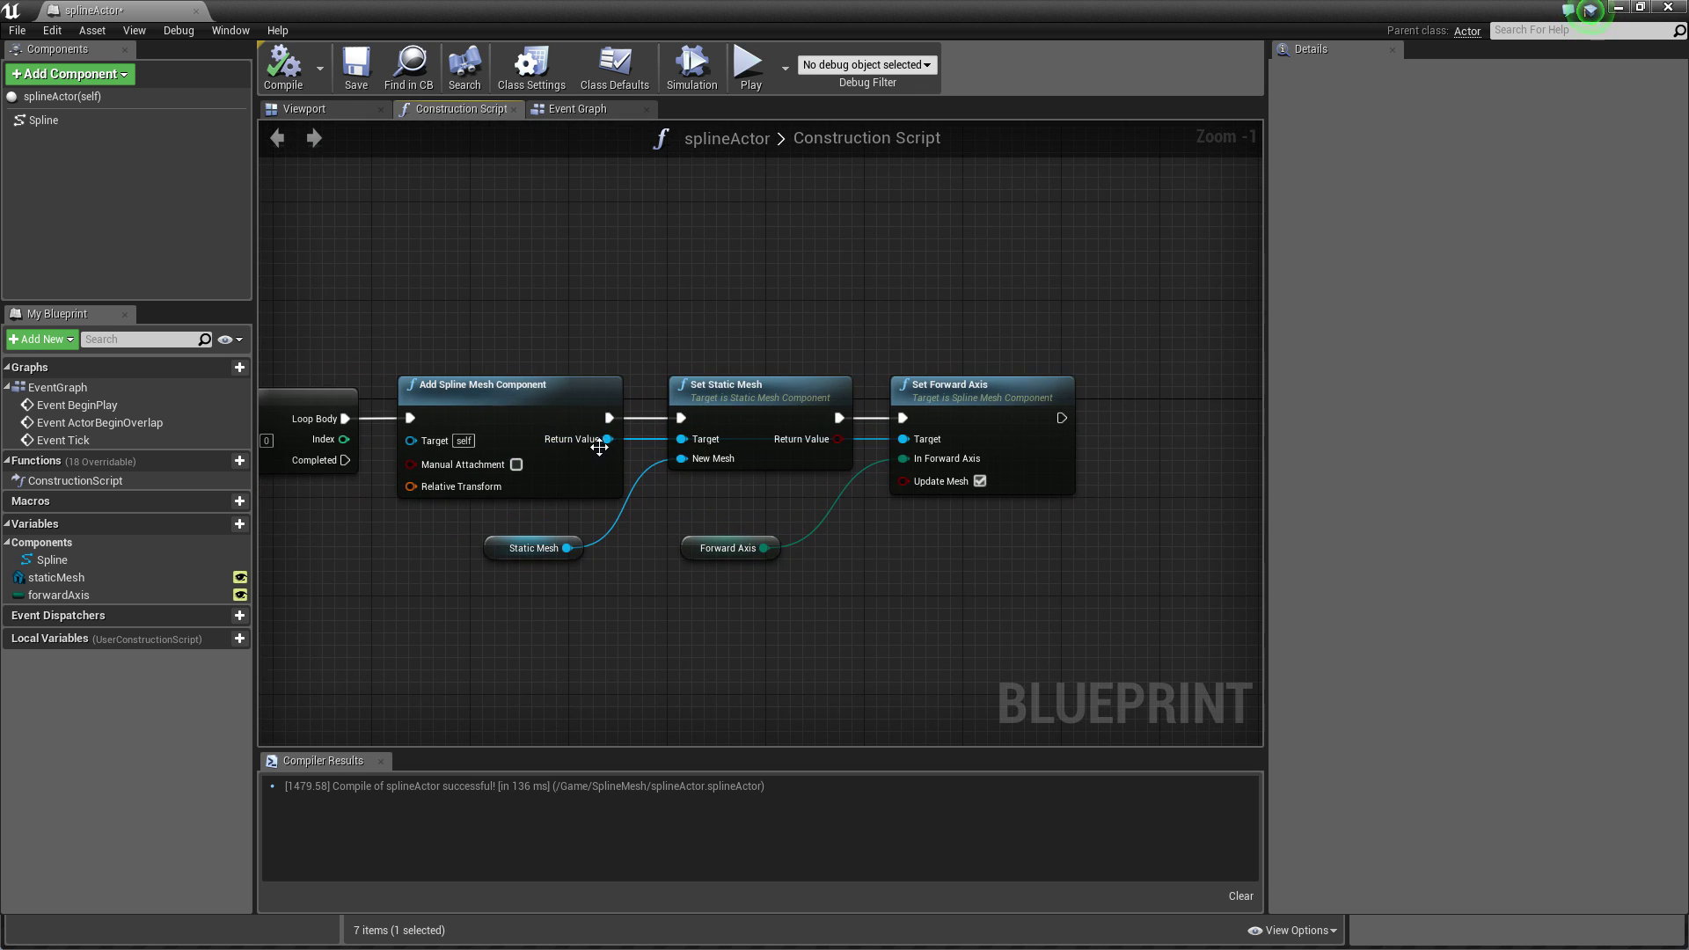
Create an AttachToComponent node targeting the Add Spline Mesh Component's Return Value and place it after Set Forward Axis.
click(527, 386)
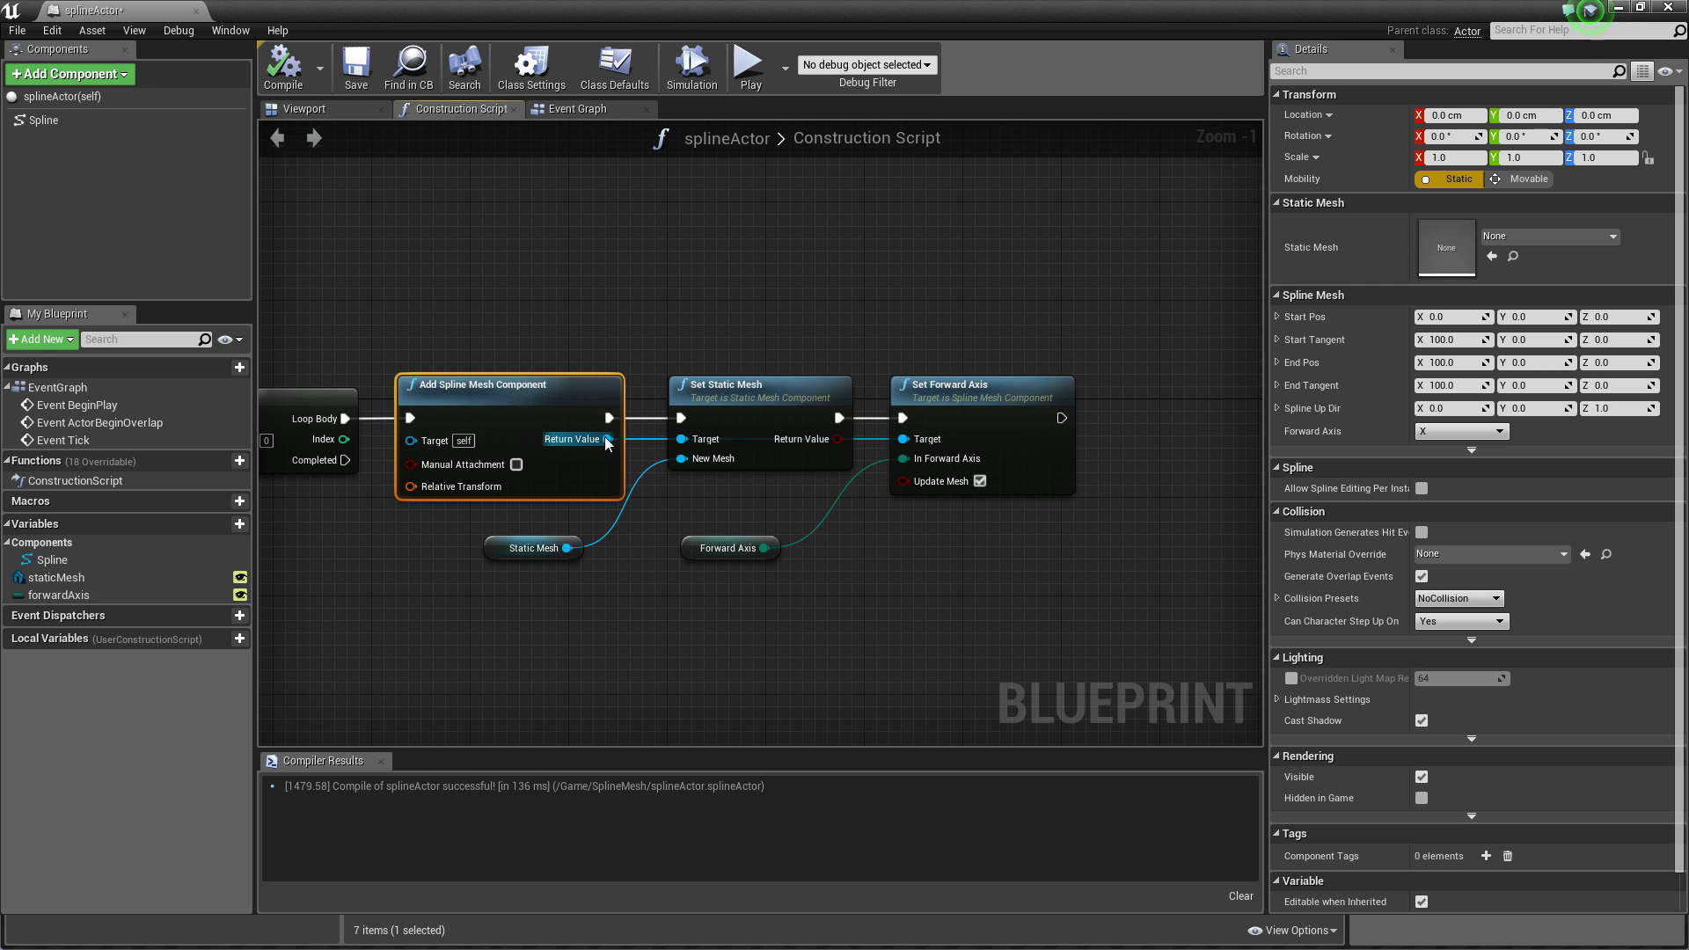
drag(606, 439, 874, 257)
text(attach)
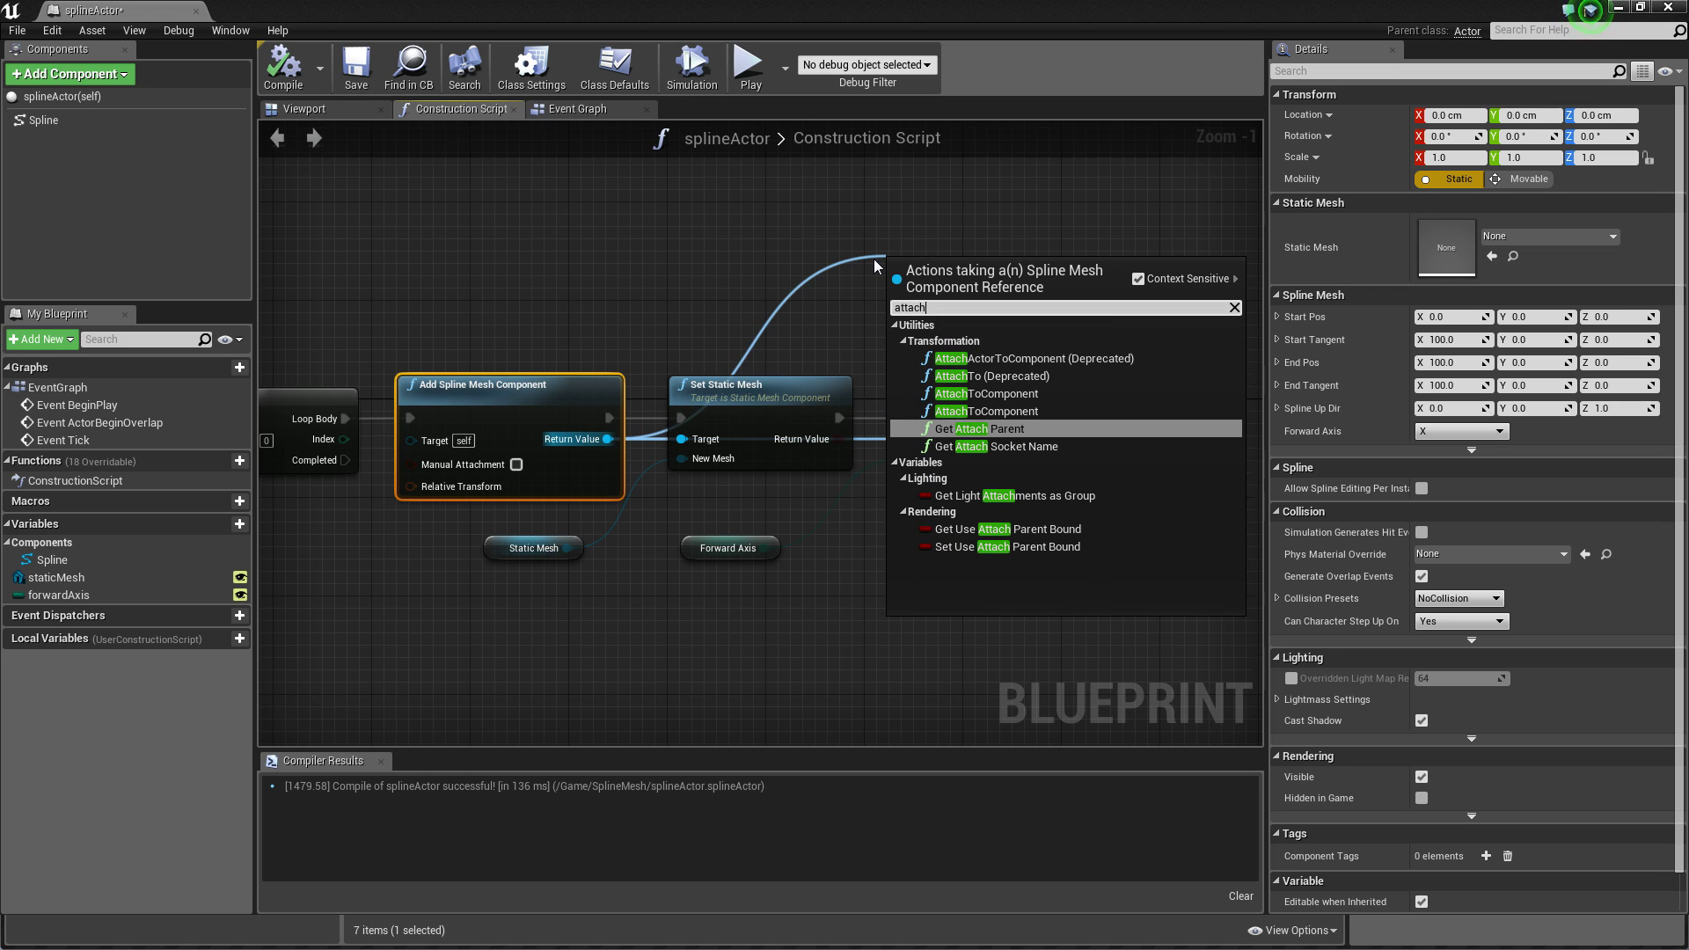
click(1012, 393)
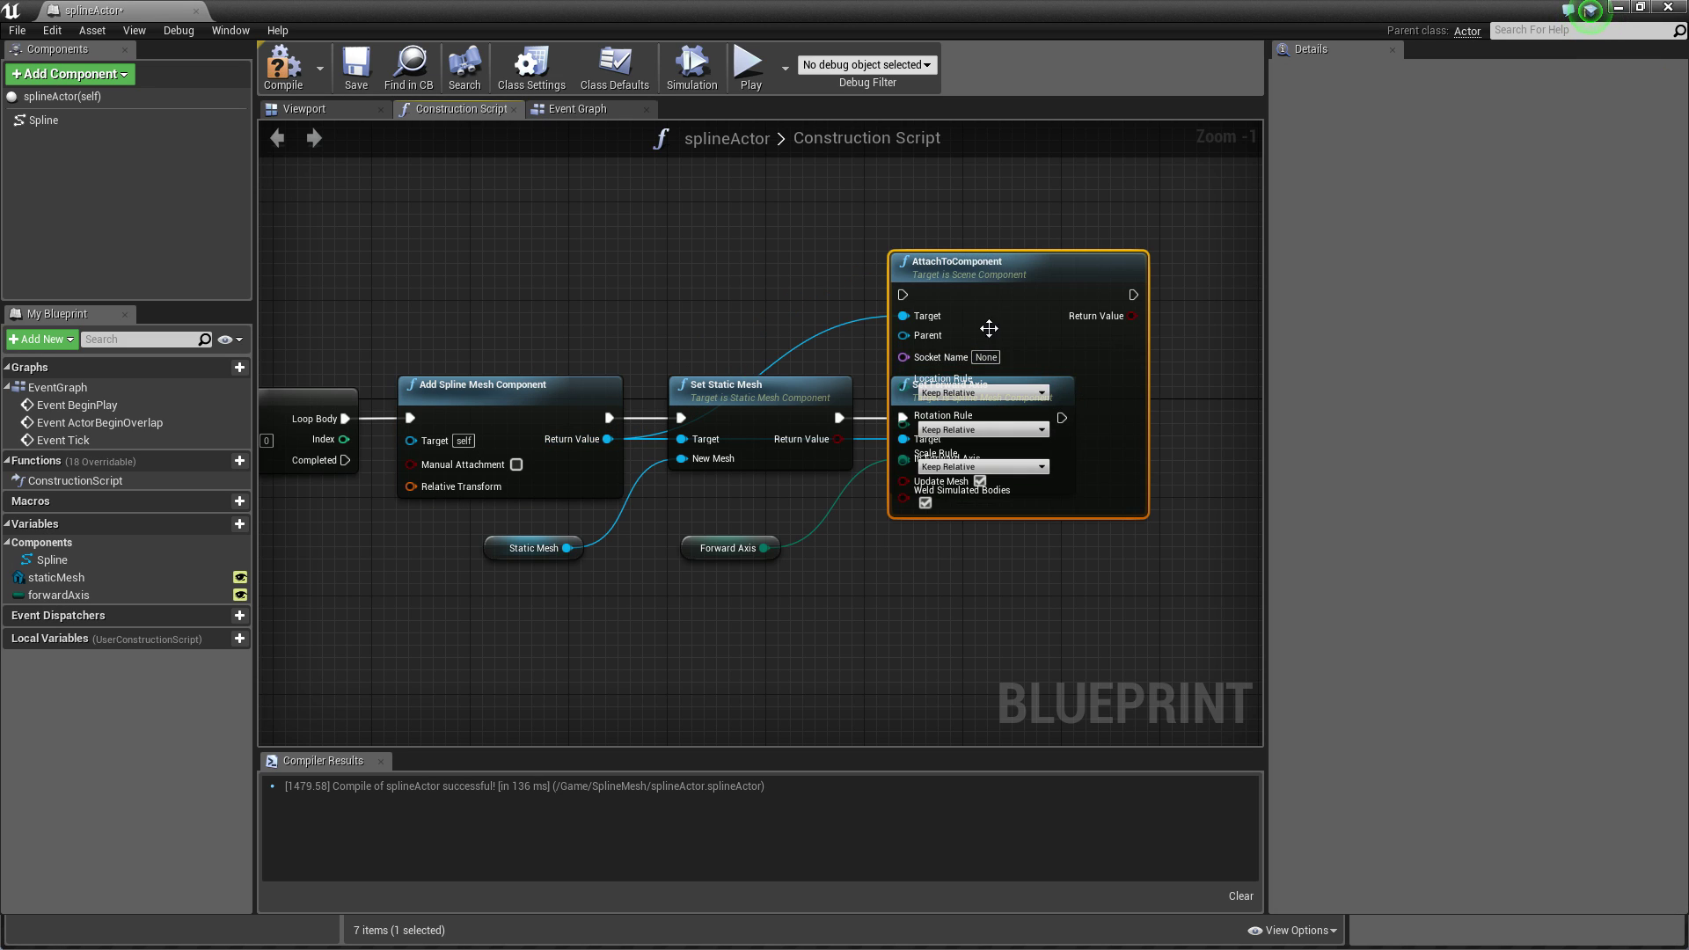
drag(978, 270, 1211, 282)
right_drag(1053, 289, 732, 277)
drag(916, 297, 942, 350)
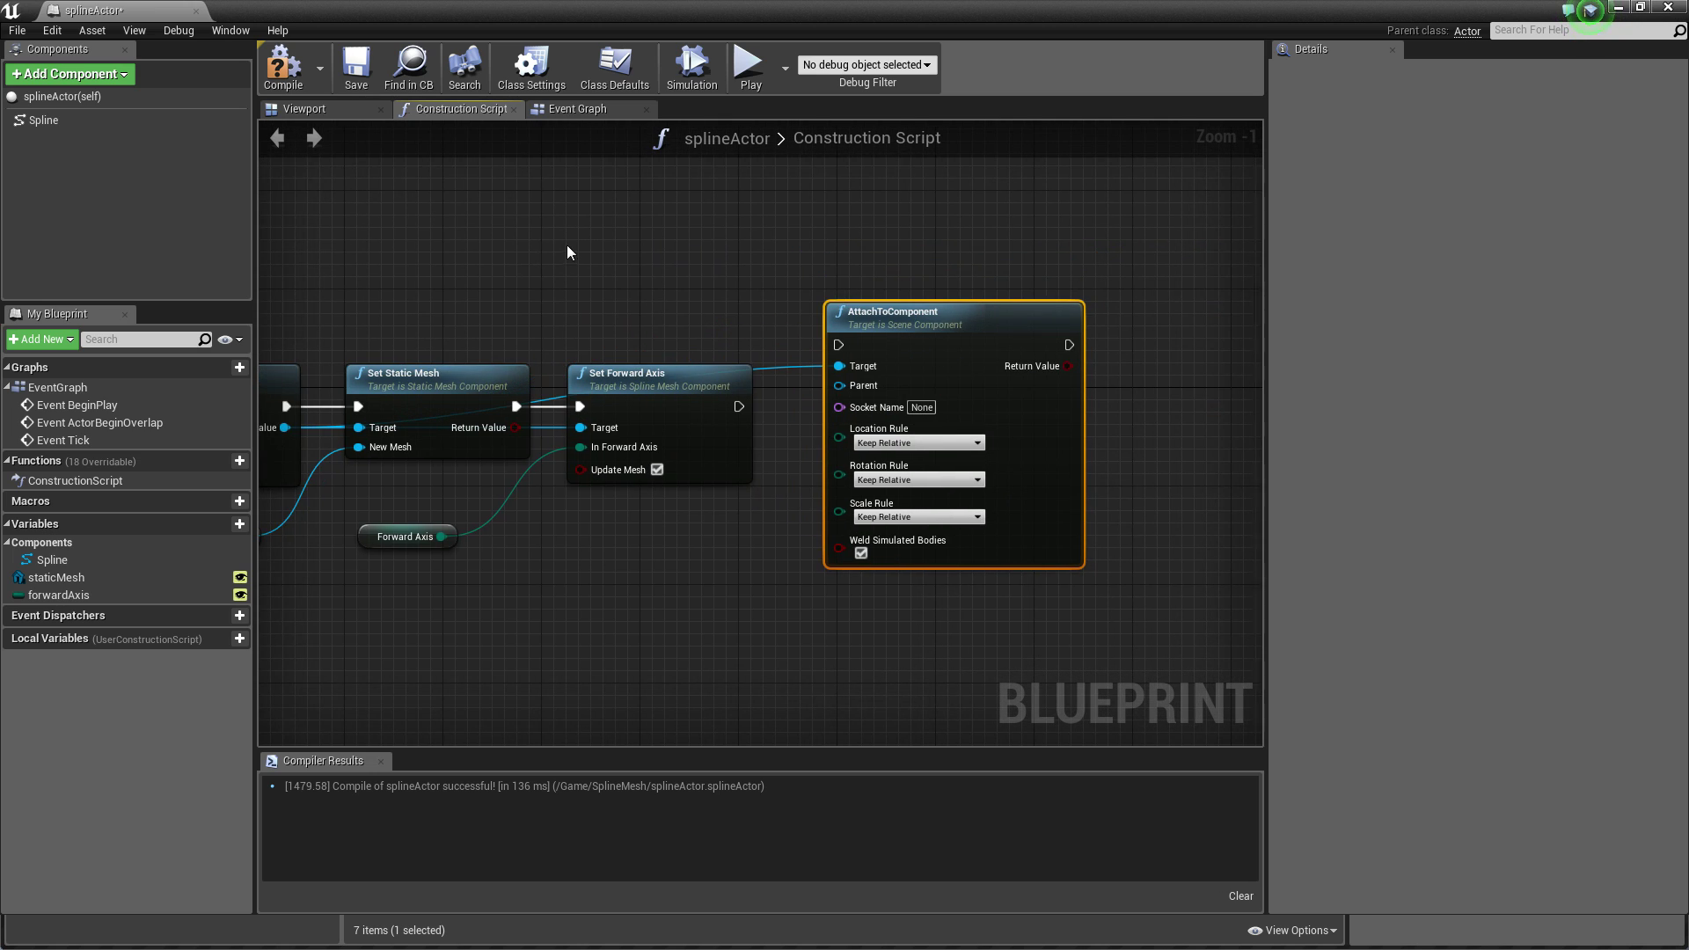
Reposition the Spline reference node and connect it to the Parent input of AttachToComponent.
scroll(568, 253, down, 1)
right_drag(568, 254, 943, 306)
drag(325, 300, 497, 352)
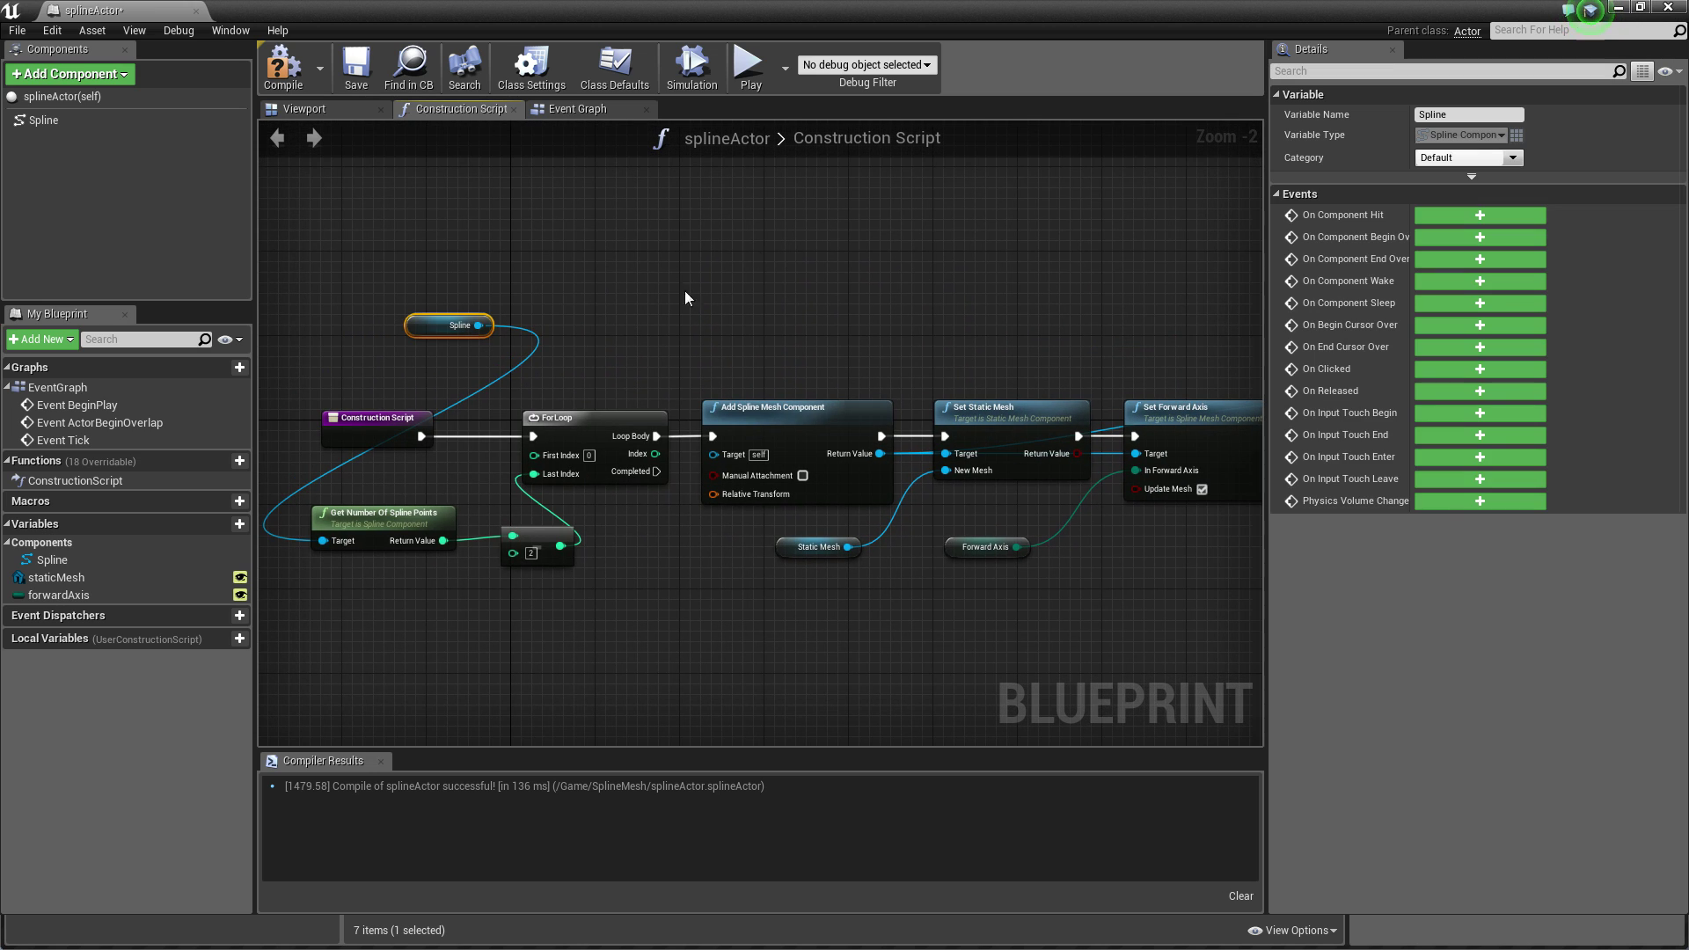
right_drag(540, 339, 320, 370)
drag(342, 384, 966, 479)
scroll(975, 406, up, 2)
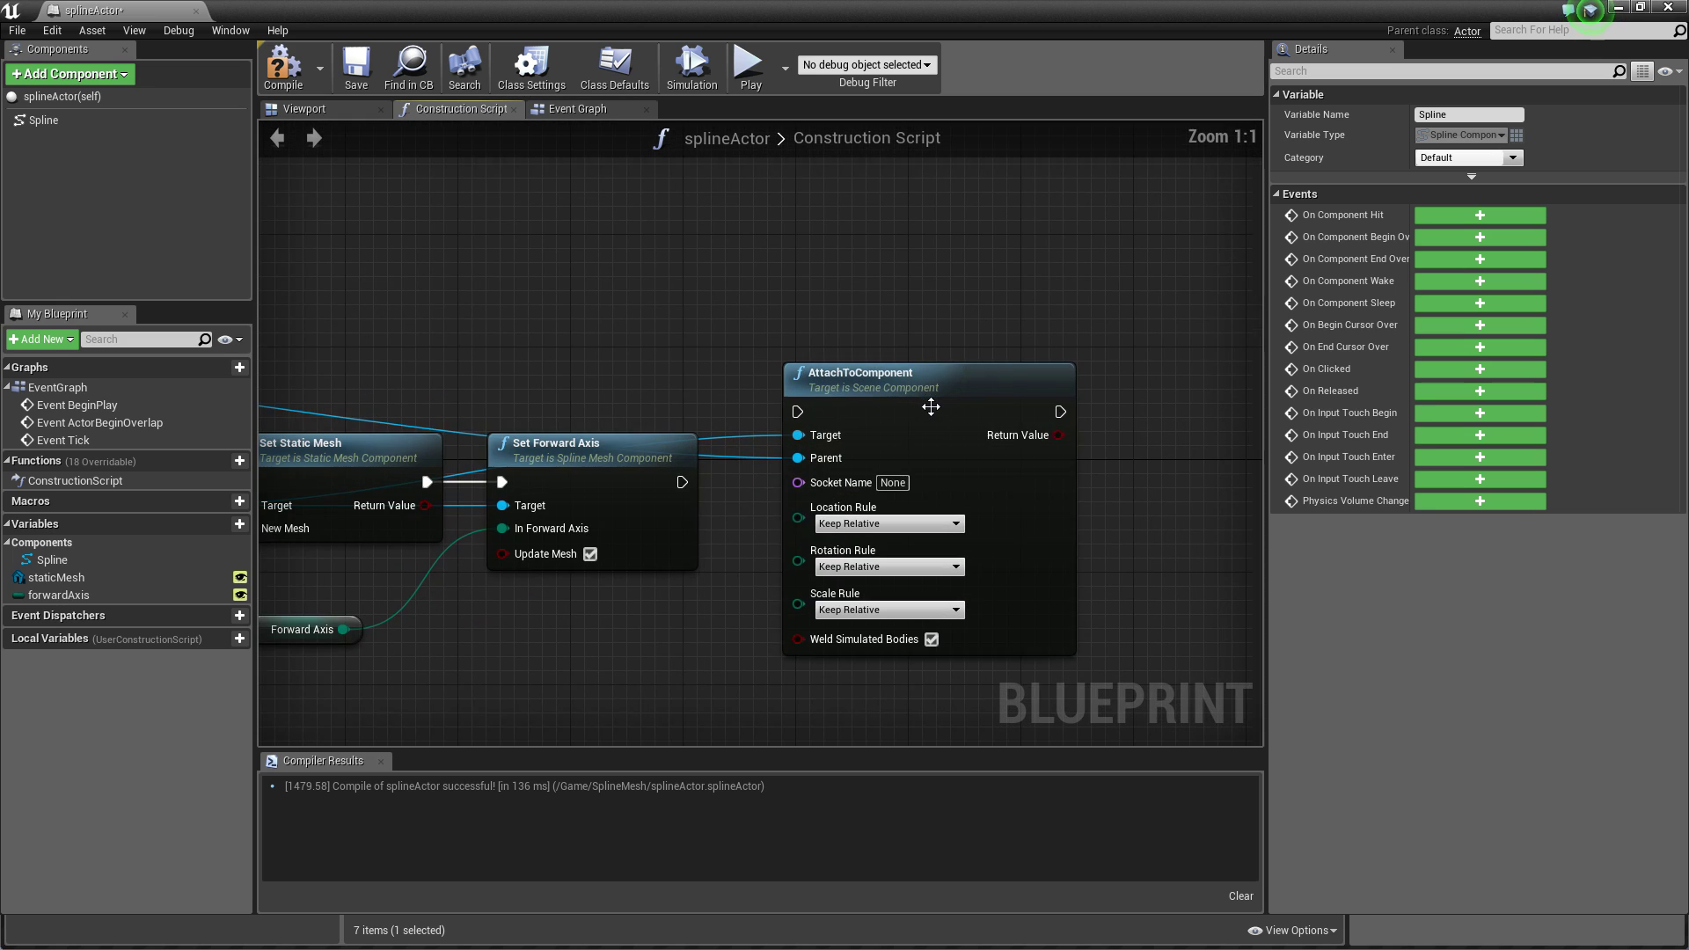
Align AttachToComponent with Set Forward Axis and connect the Set Forward Axis execution output to it.
click(912, 453)
drag(682, 482, 895, 479)
right_drag(554, 370, 892, 317)
click(890, 316)
right_drag(715, 300, 1208, 274)
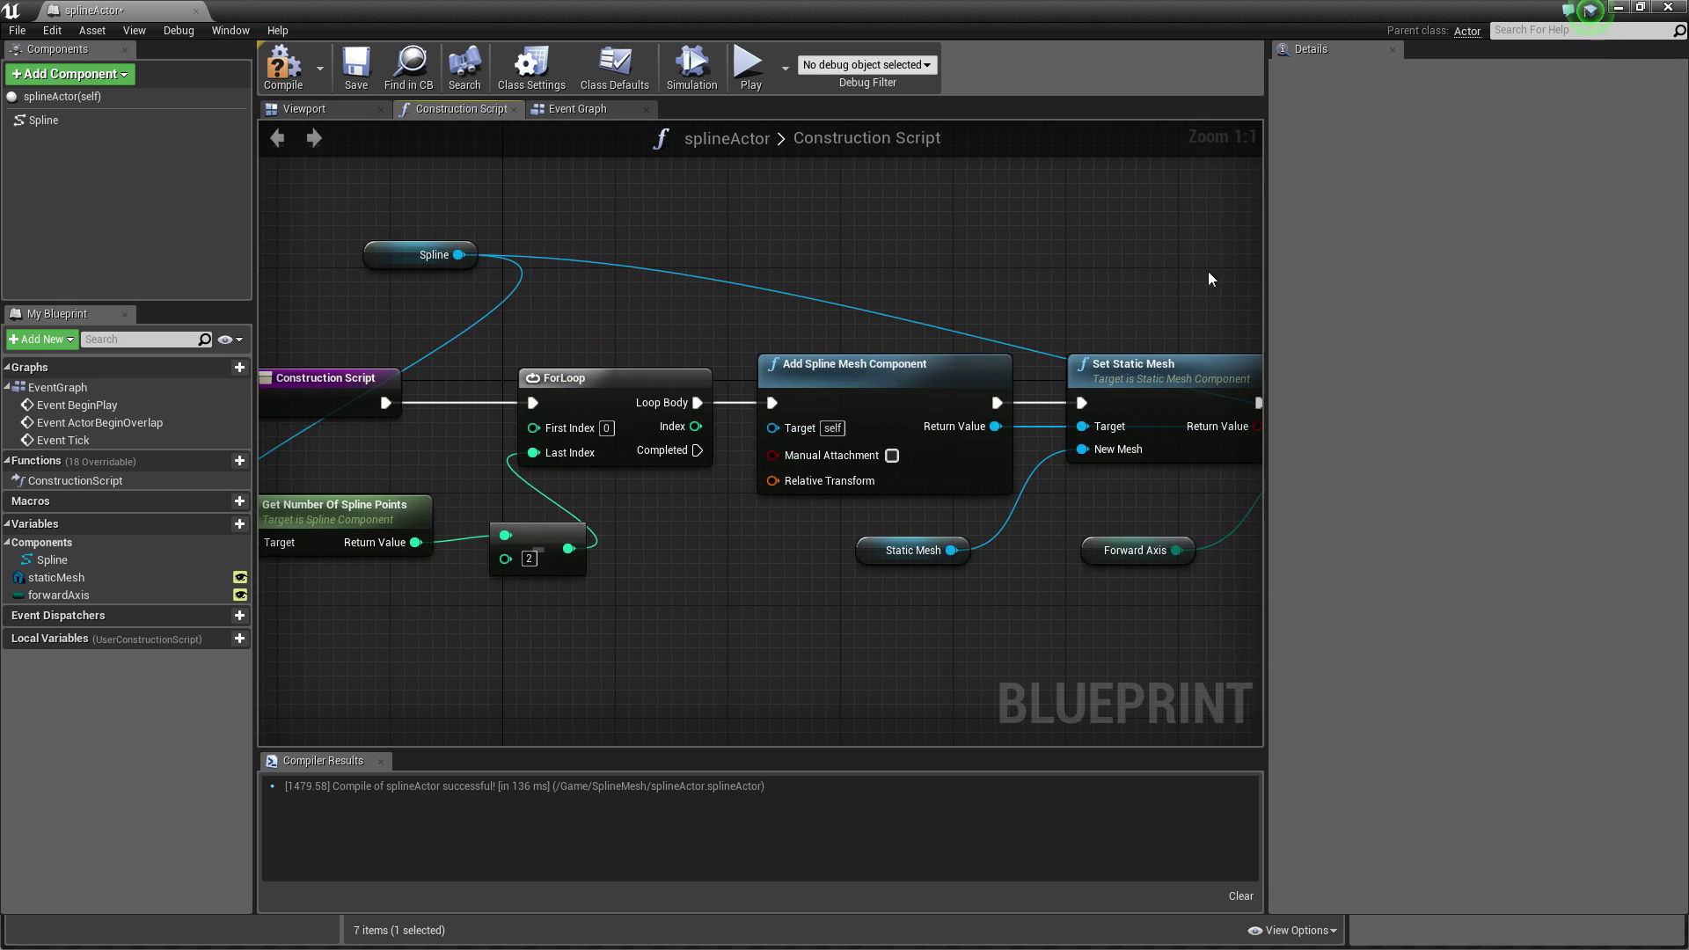
Inspect the Spline Mesh start and end position and tangent settings of the Add Spline Mesh Component node.
right_drag(1005, 390, 723, 310)
scroll(727, 312, down, 2)
right_drag(842, 455, 789, 531)
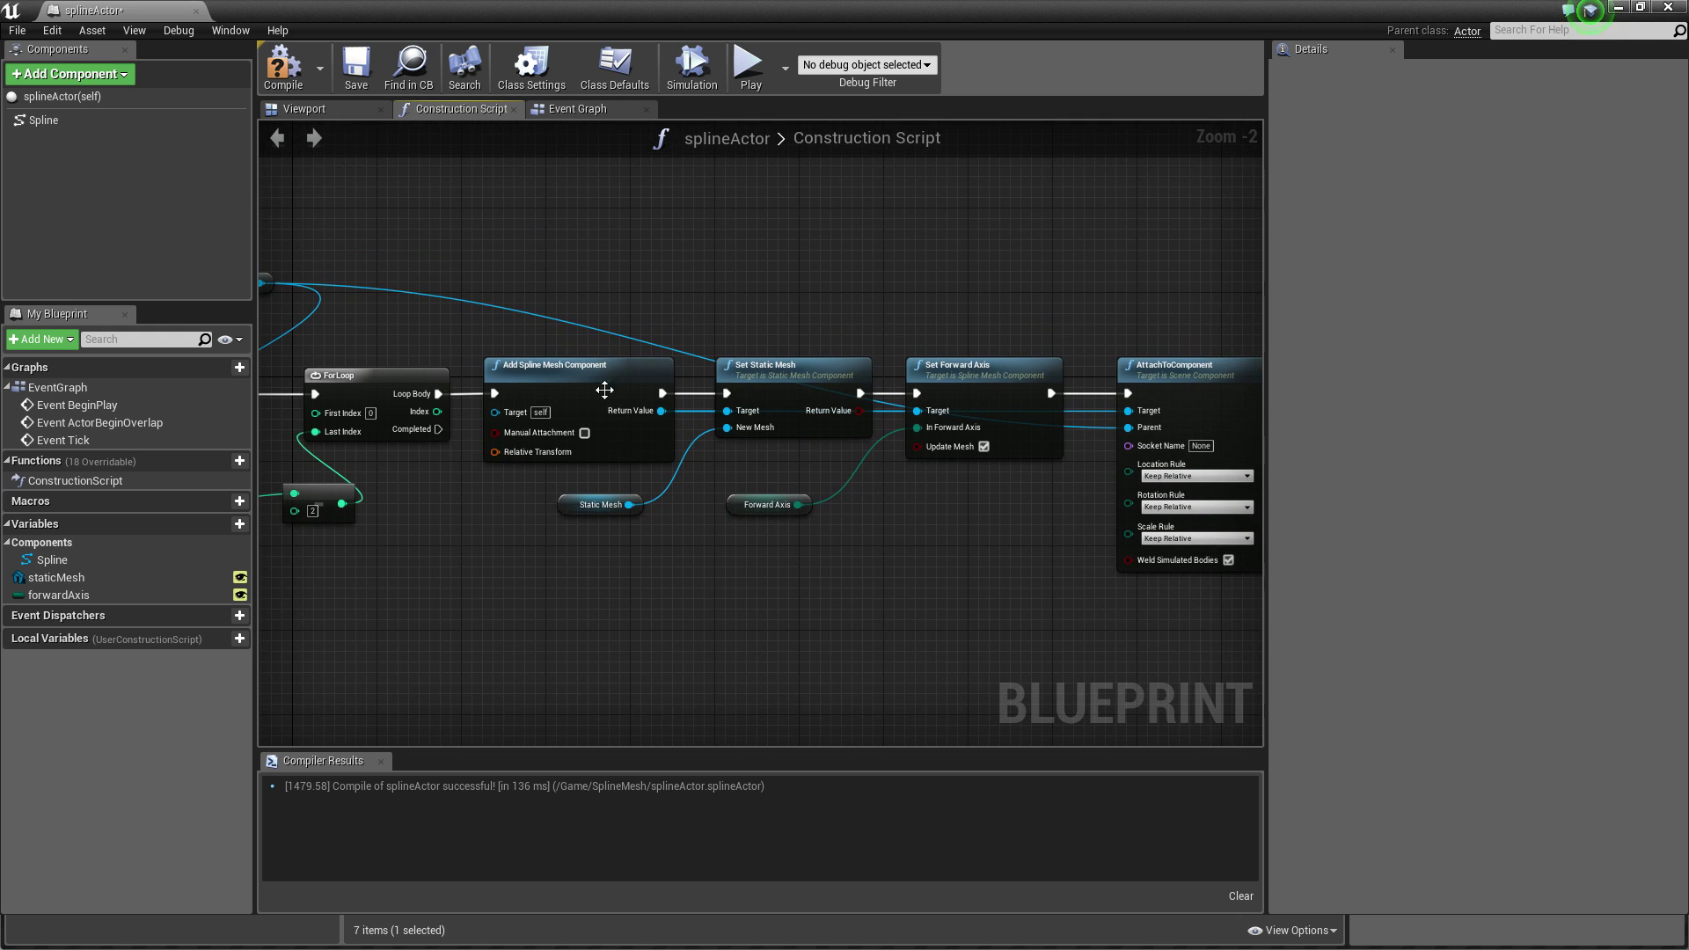
click(568, 401)
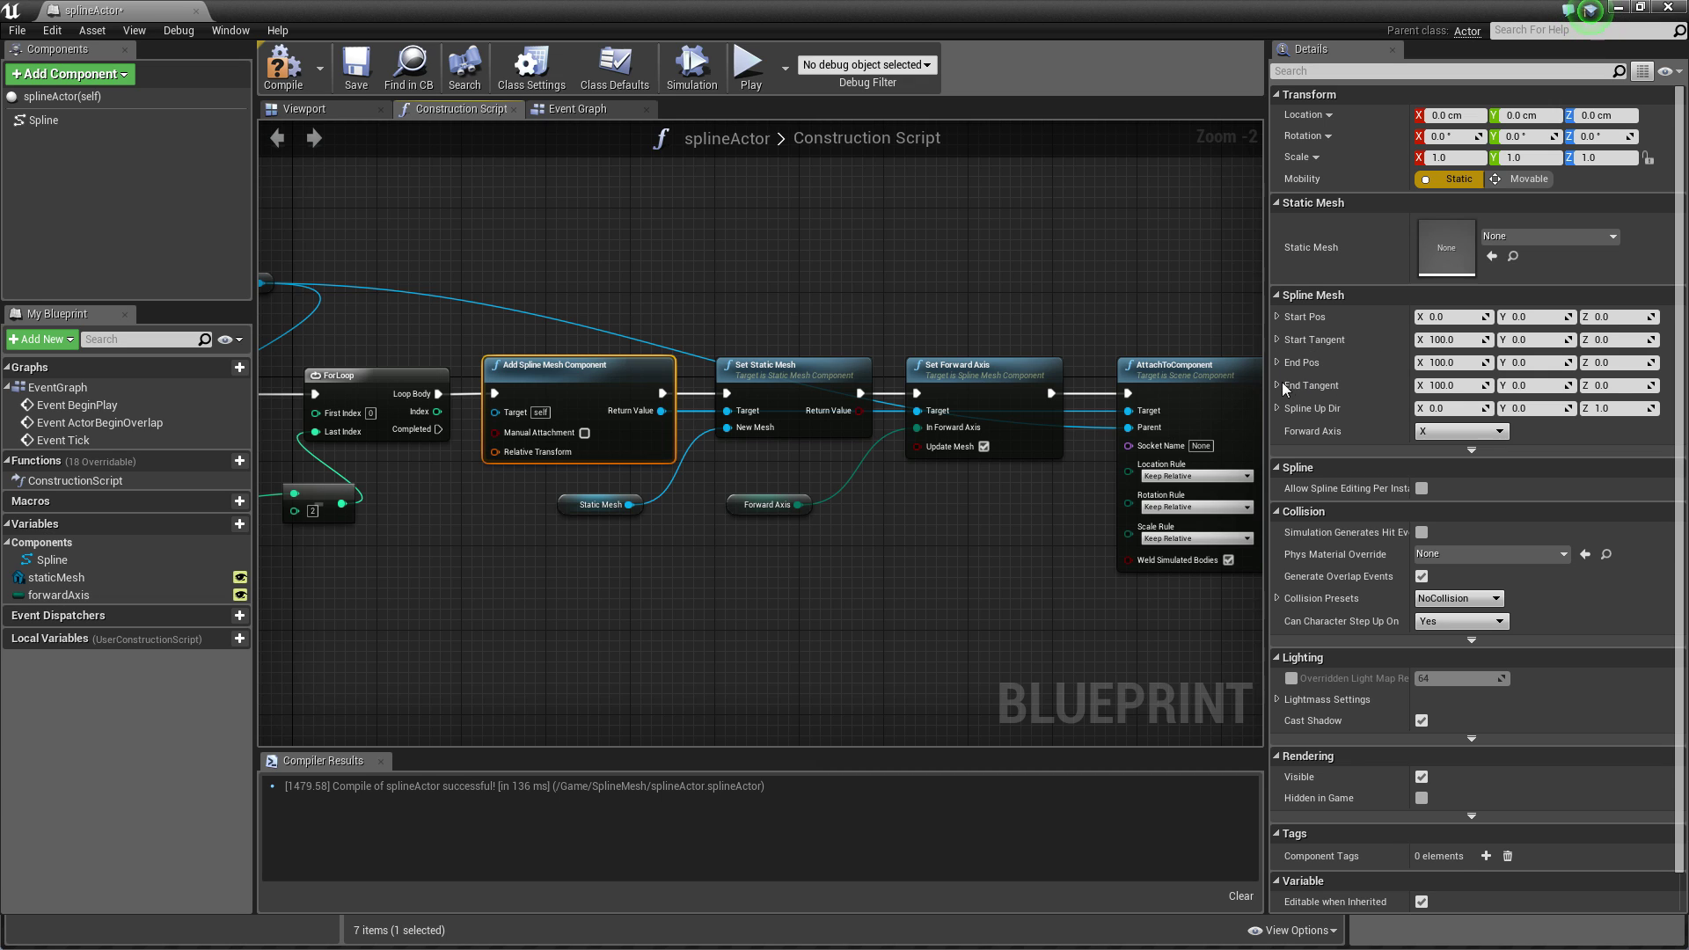
click(976, 563)
Create a Set Start and End node targeting the Add Spline Mesh Component's Return Value.
drag(660, 411, 826, 600)
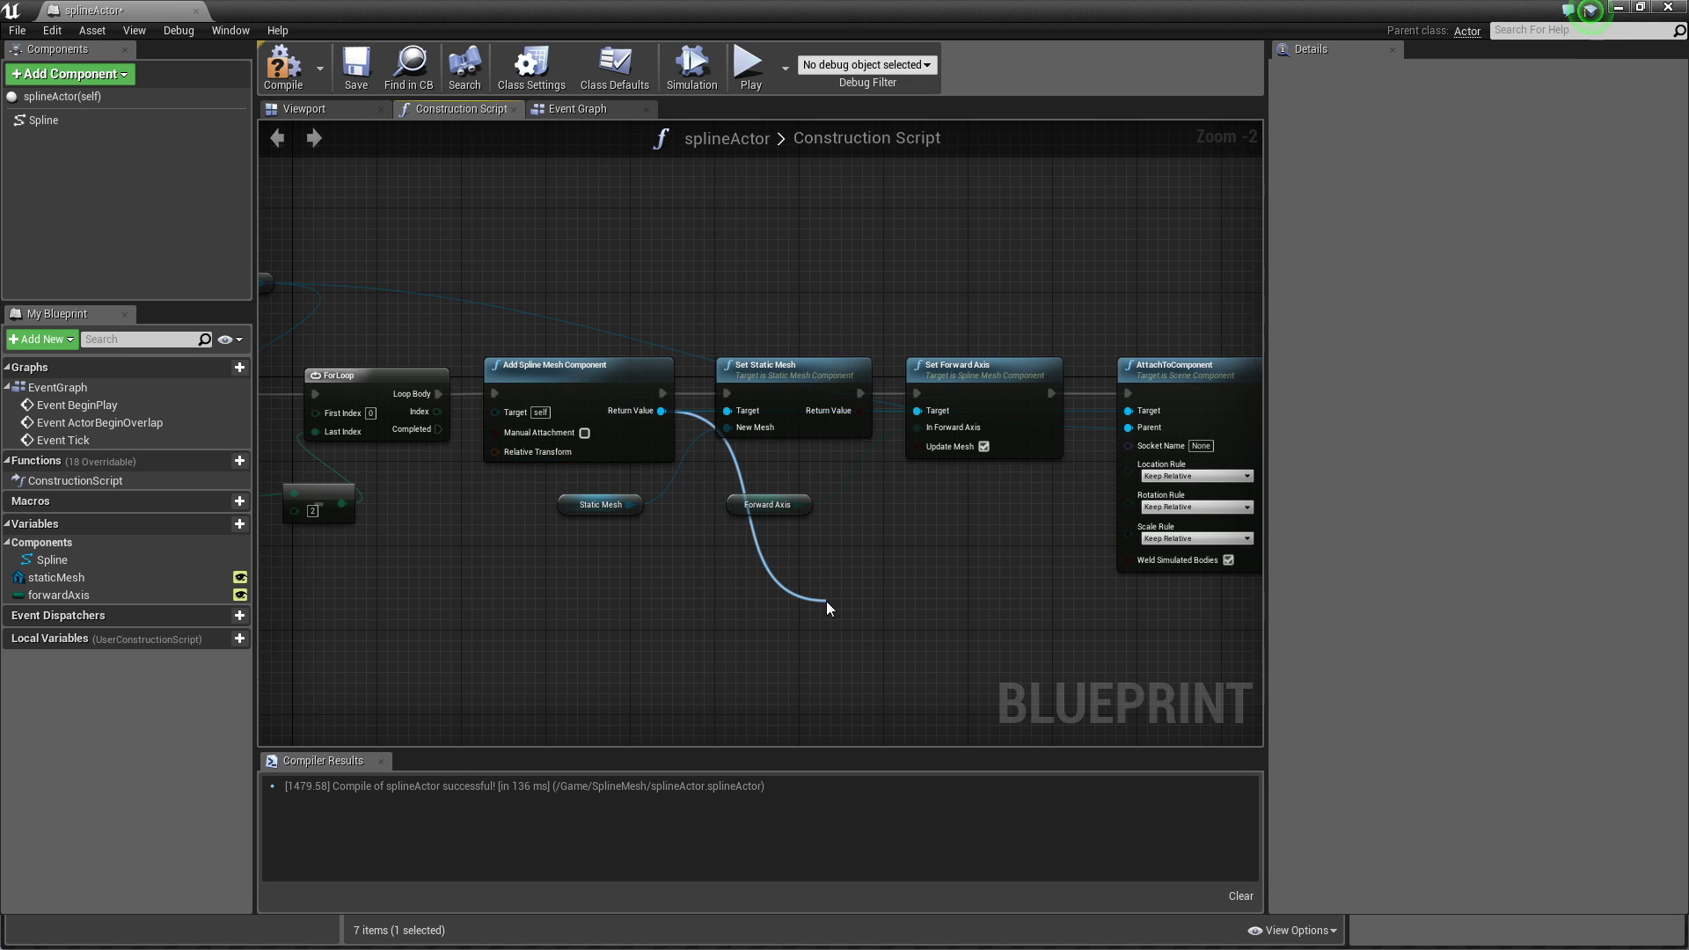
text(set po)
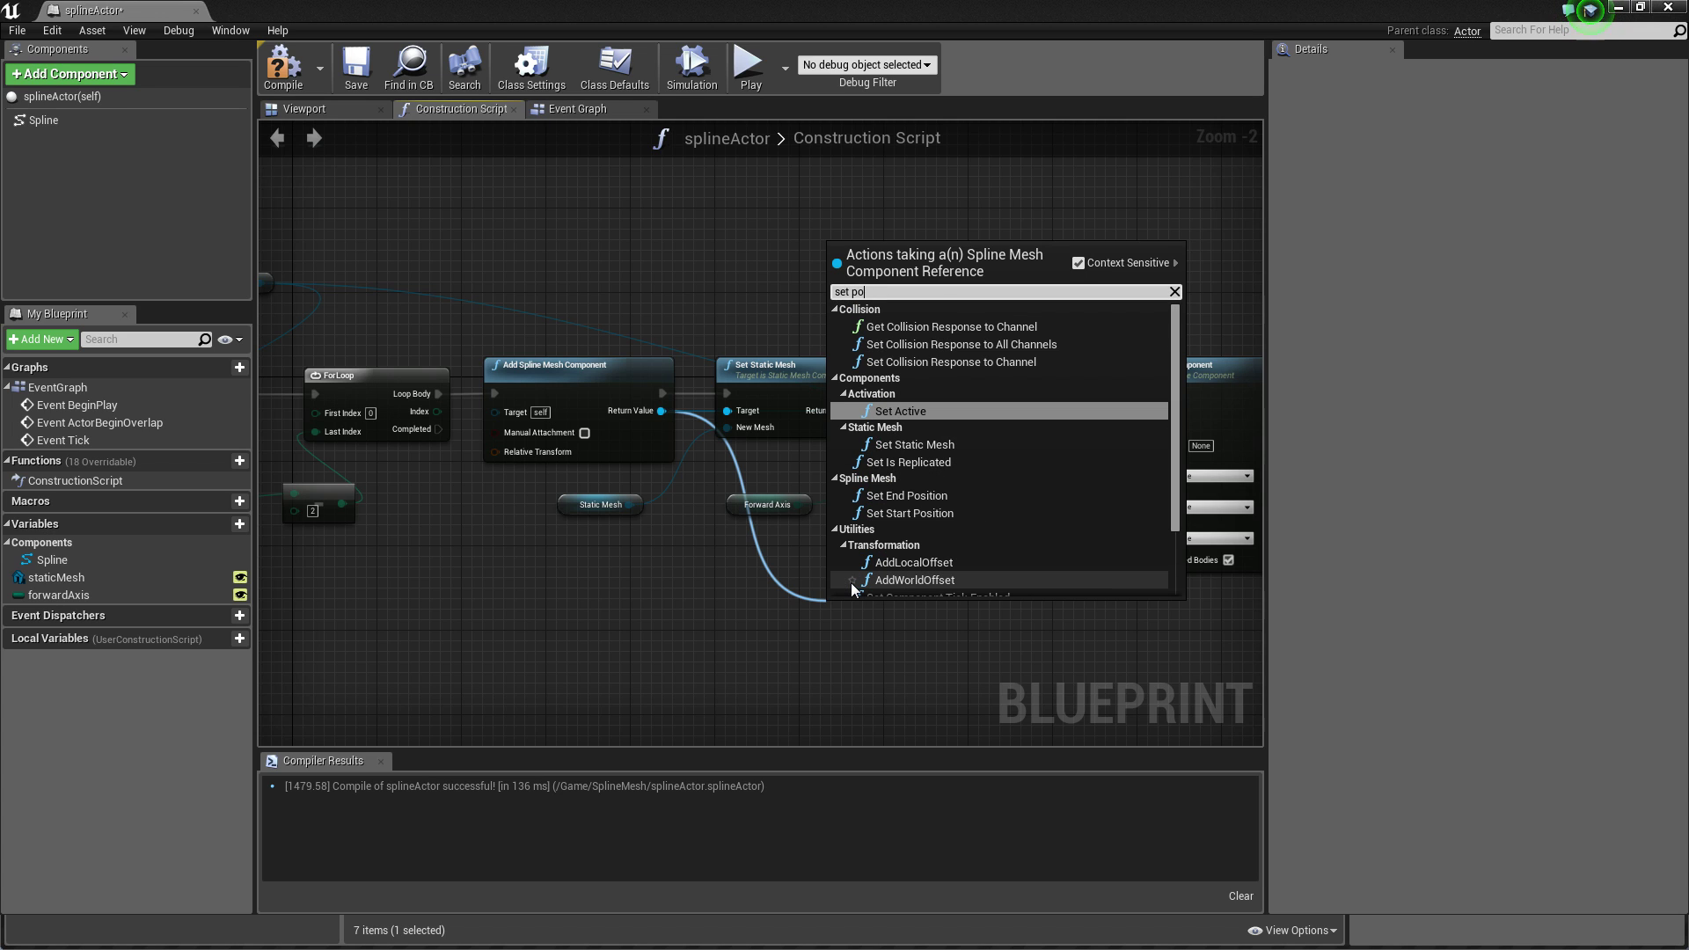
text(si)
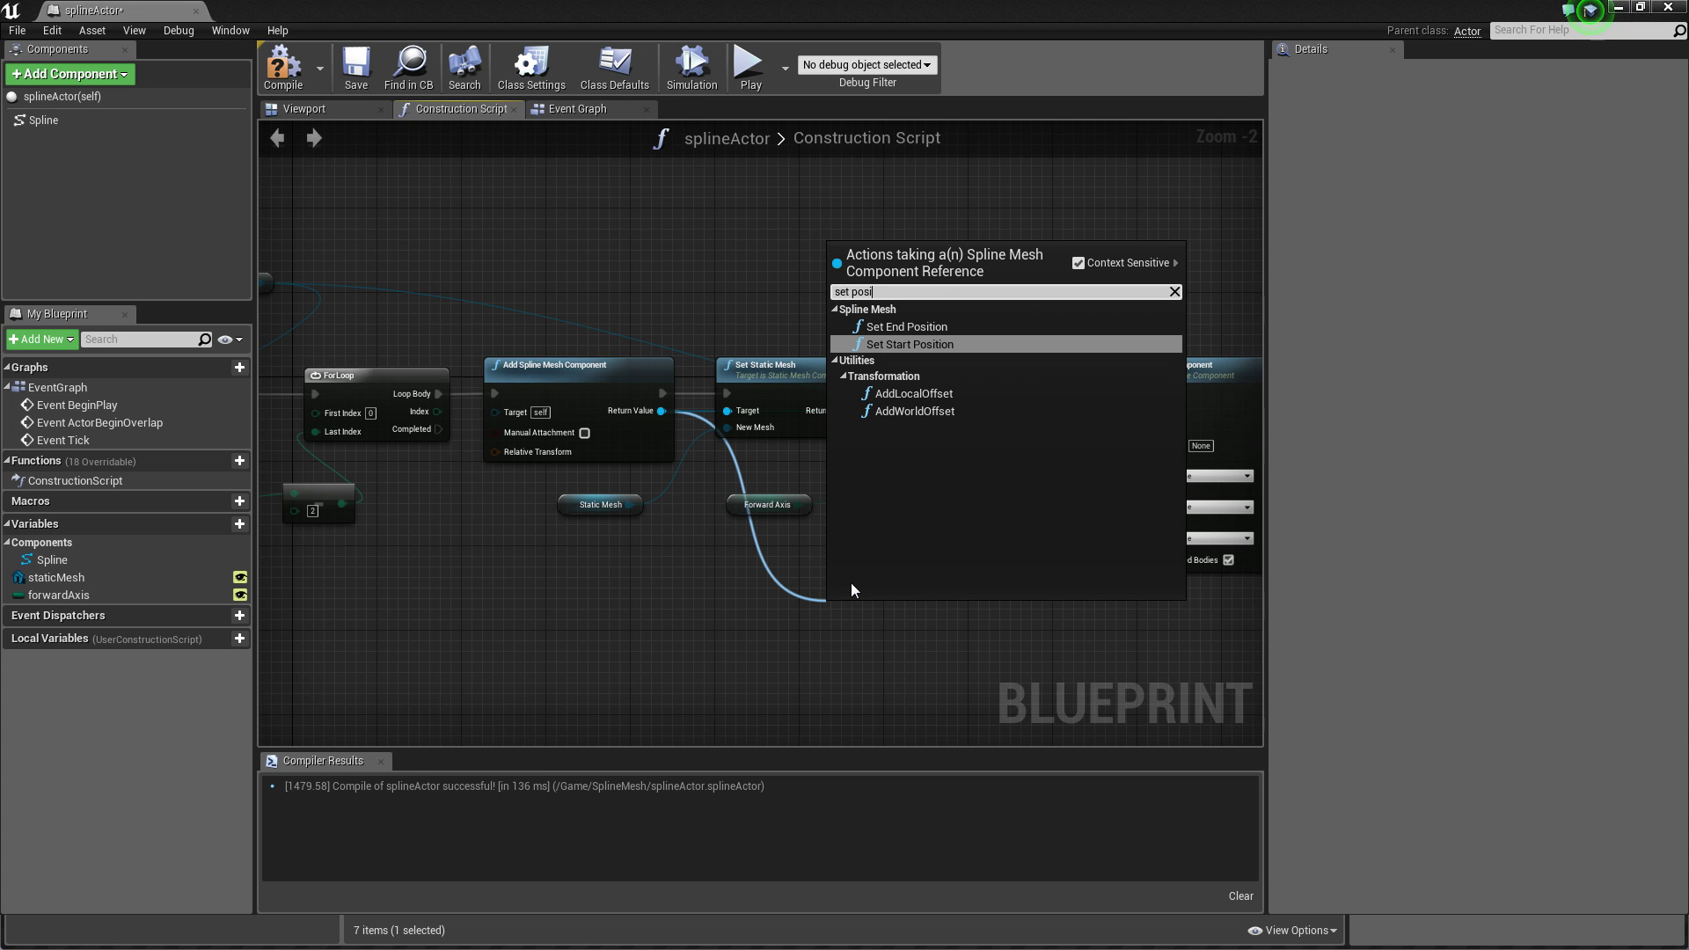
key(BackSpace)
key(BackSpace)
key(BackSpace)
key(BackSpace)
text(start)
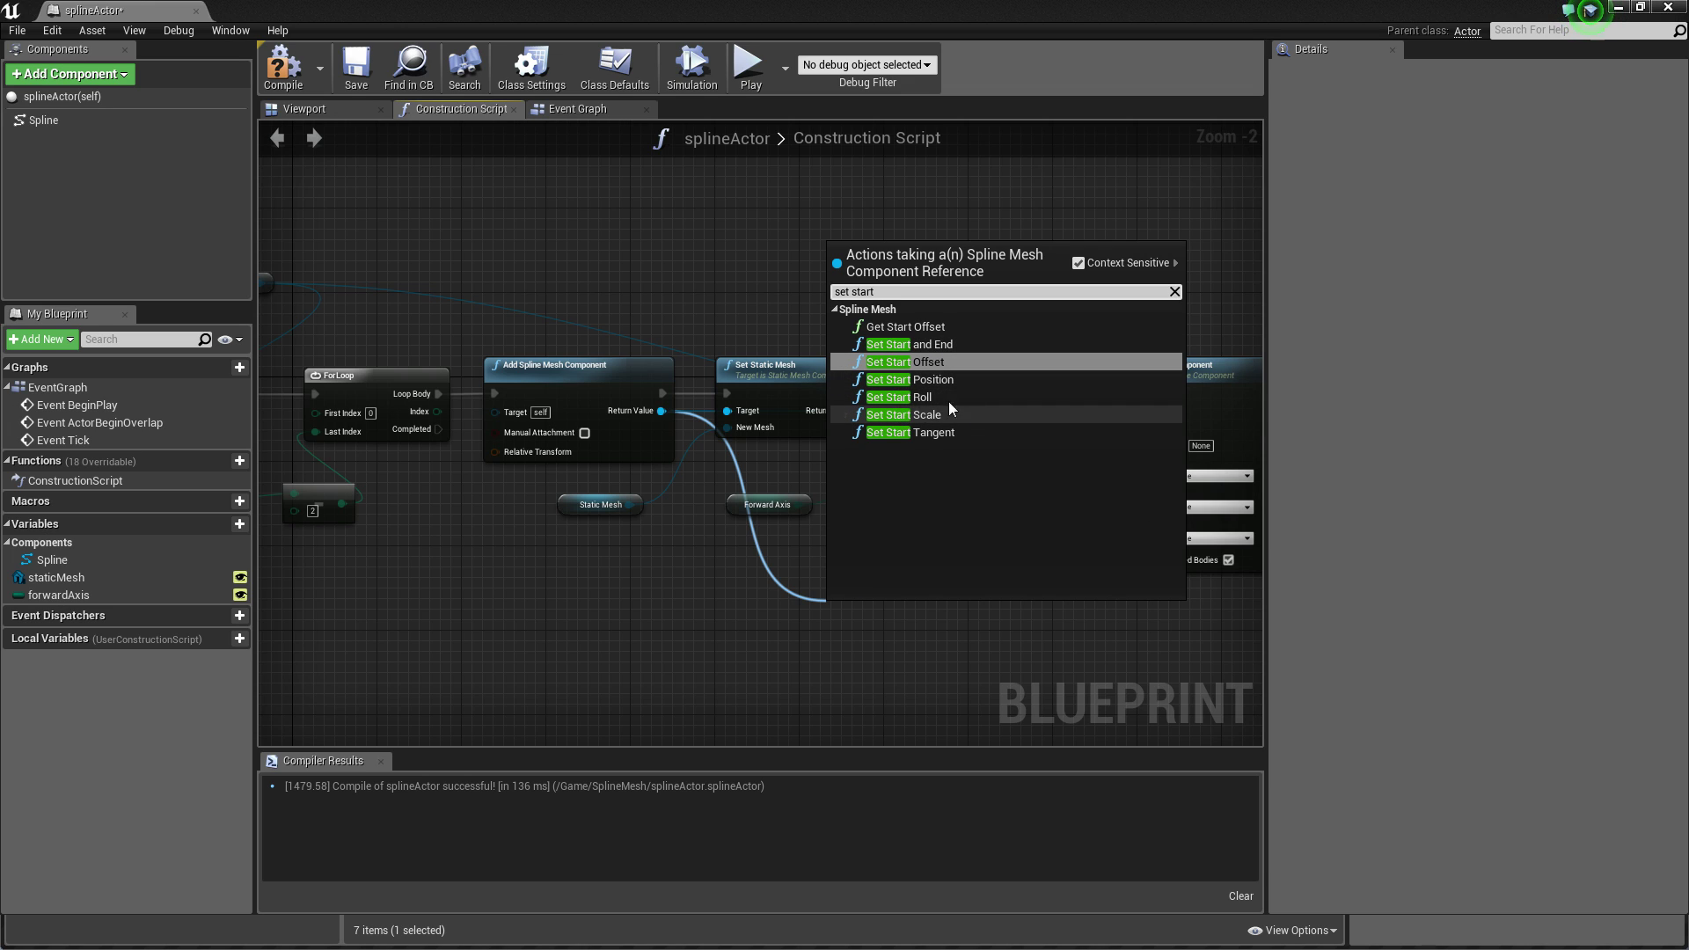
click(916, 345)
drag(652, 482, 826, 482)
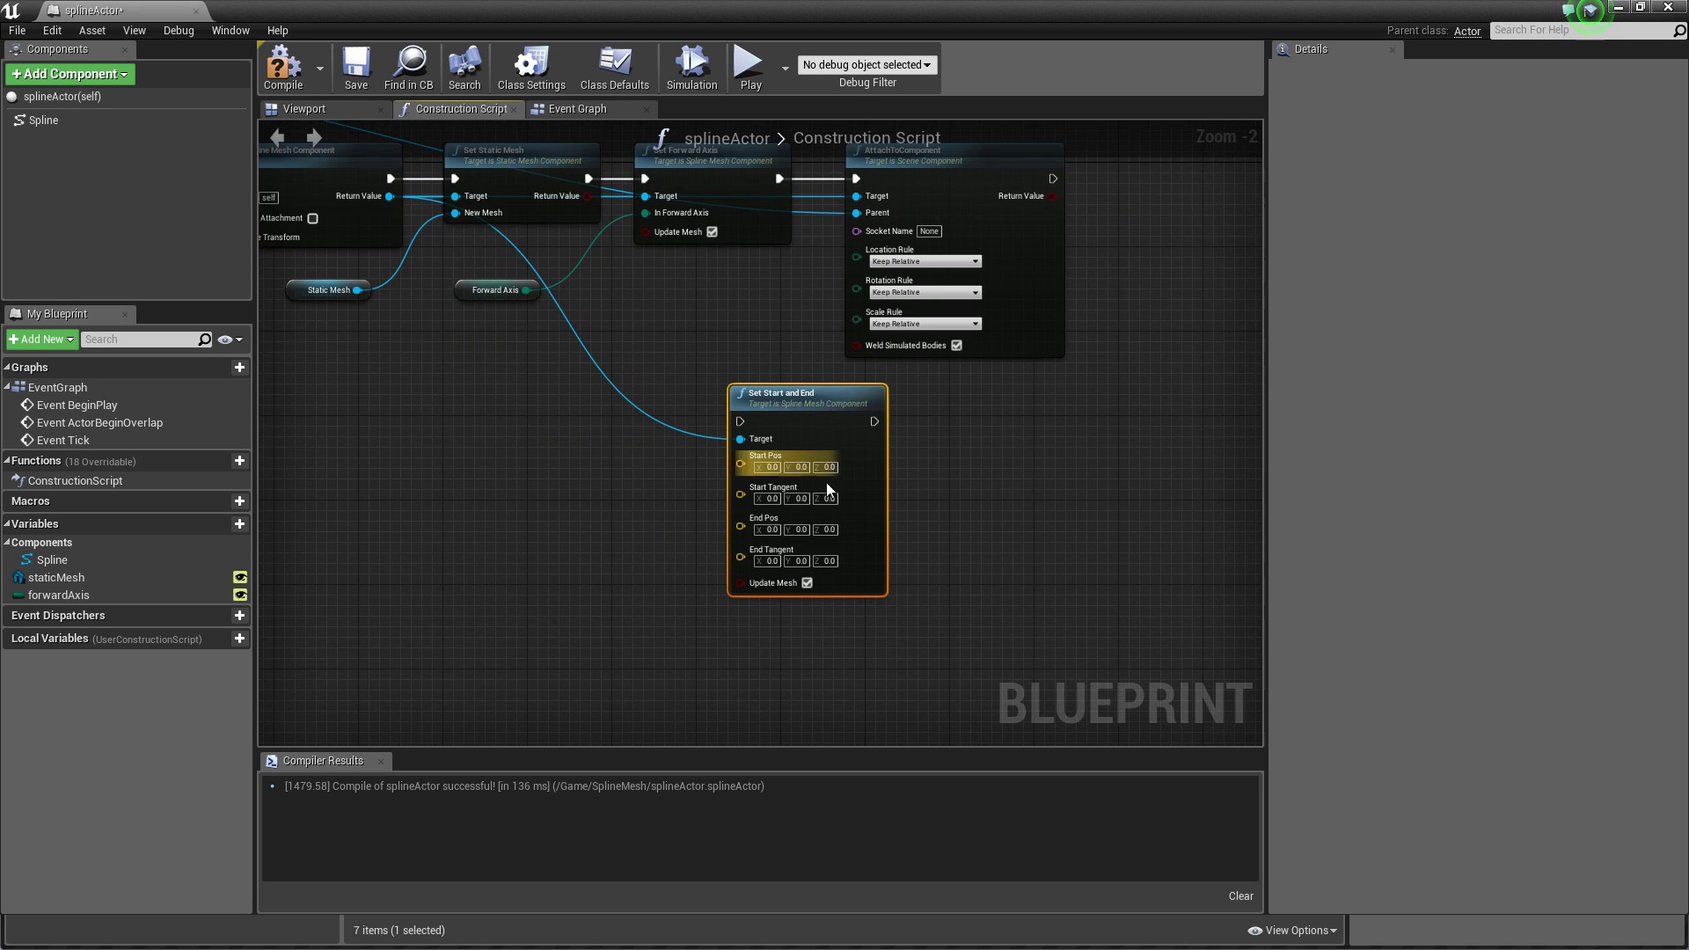
scroll(897, 470, up, 2)
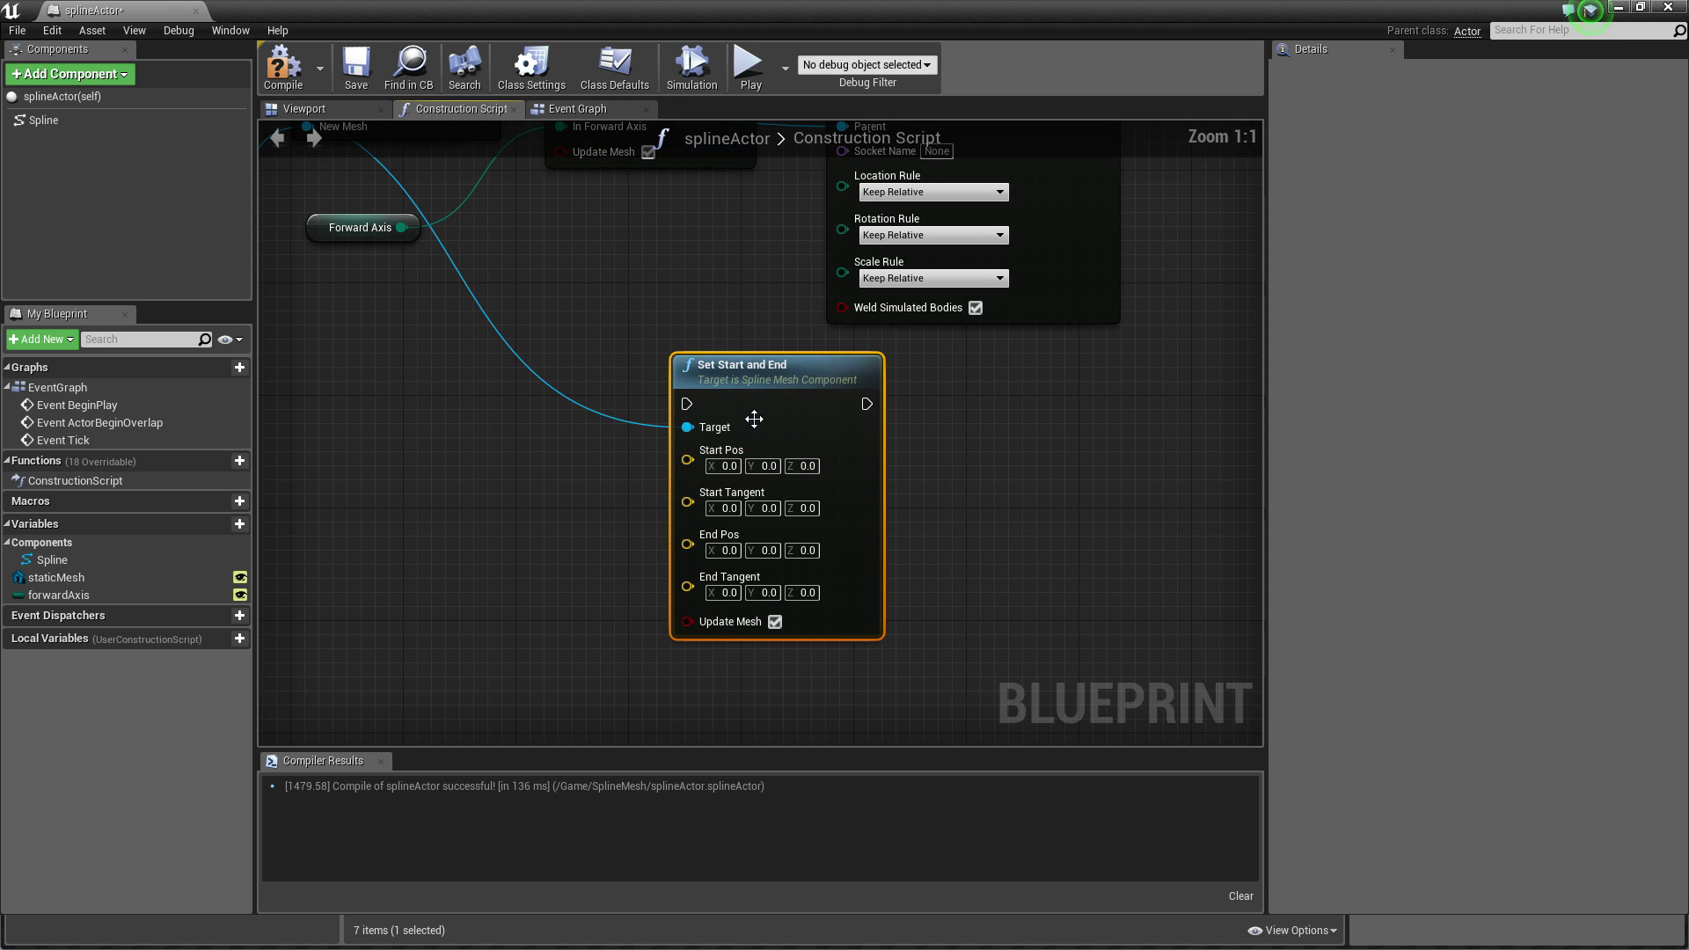
Place the Set Start and End node after AttachToComponent and connect their execution pins.
drag(826, 422, 1220, 324)
right_drag(1020, 375, 615, 580)
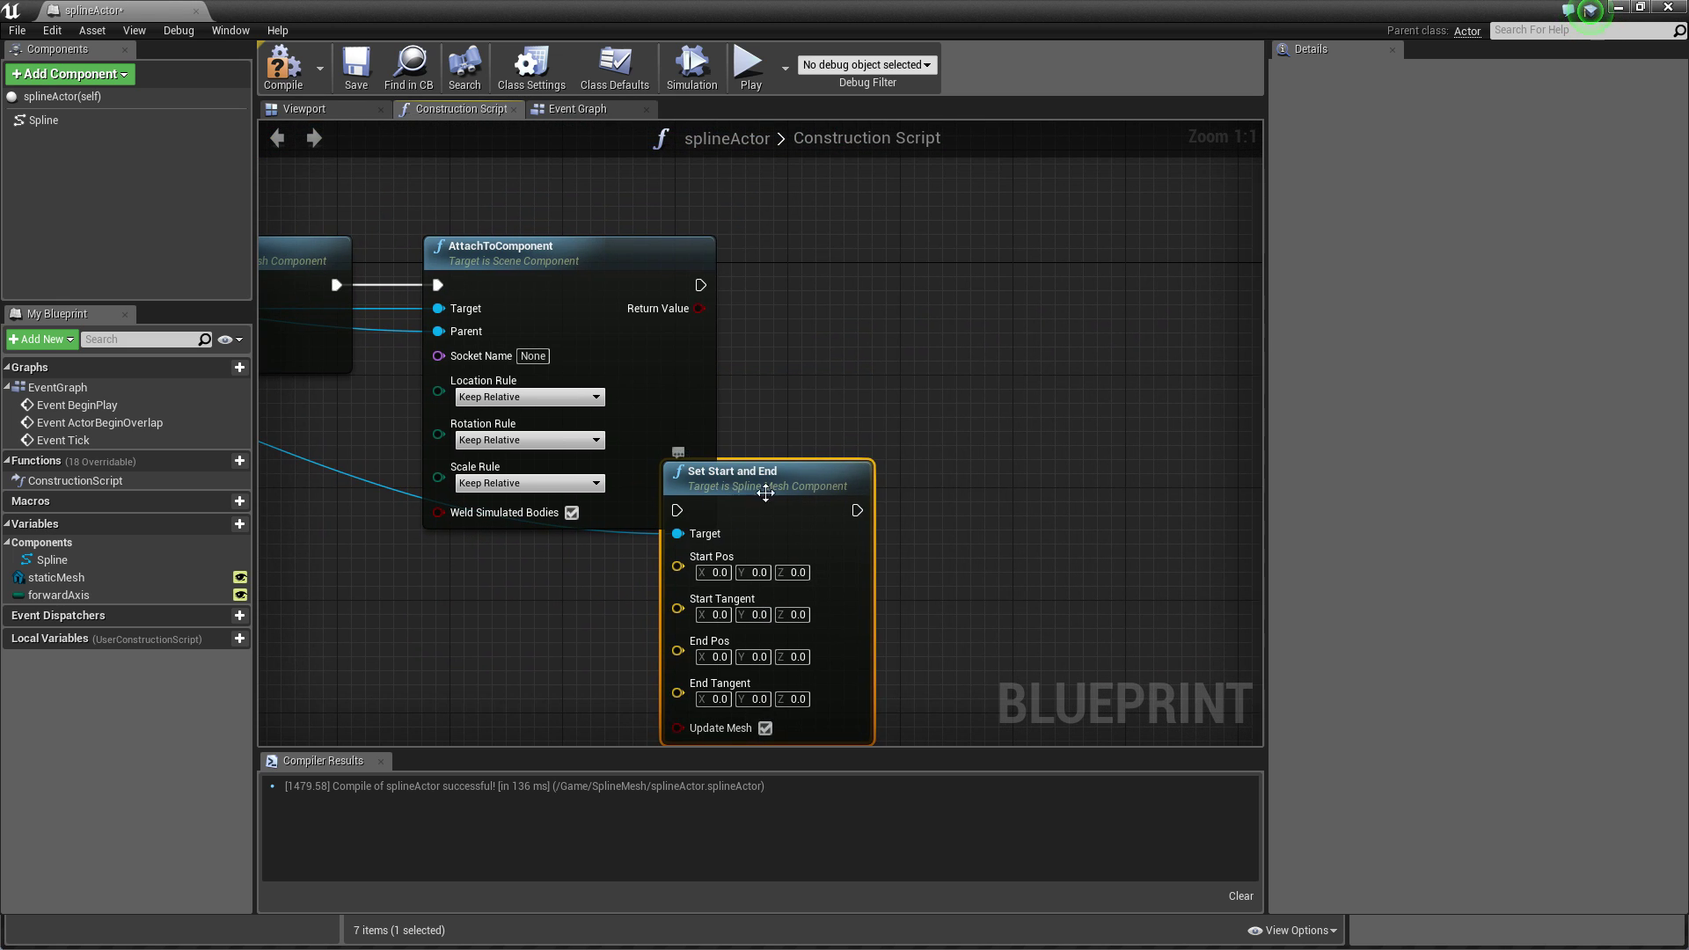
drag(761, 493, 844, 287)
drag(699, 285, 789, 285)
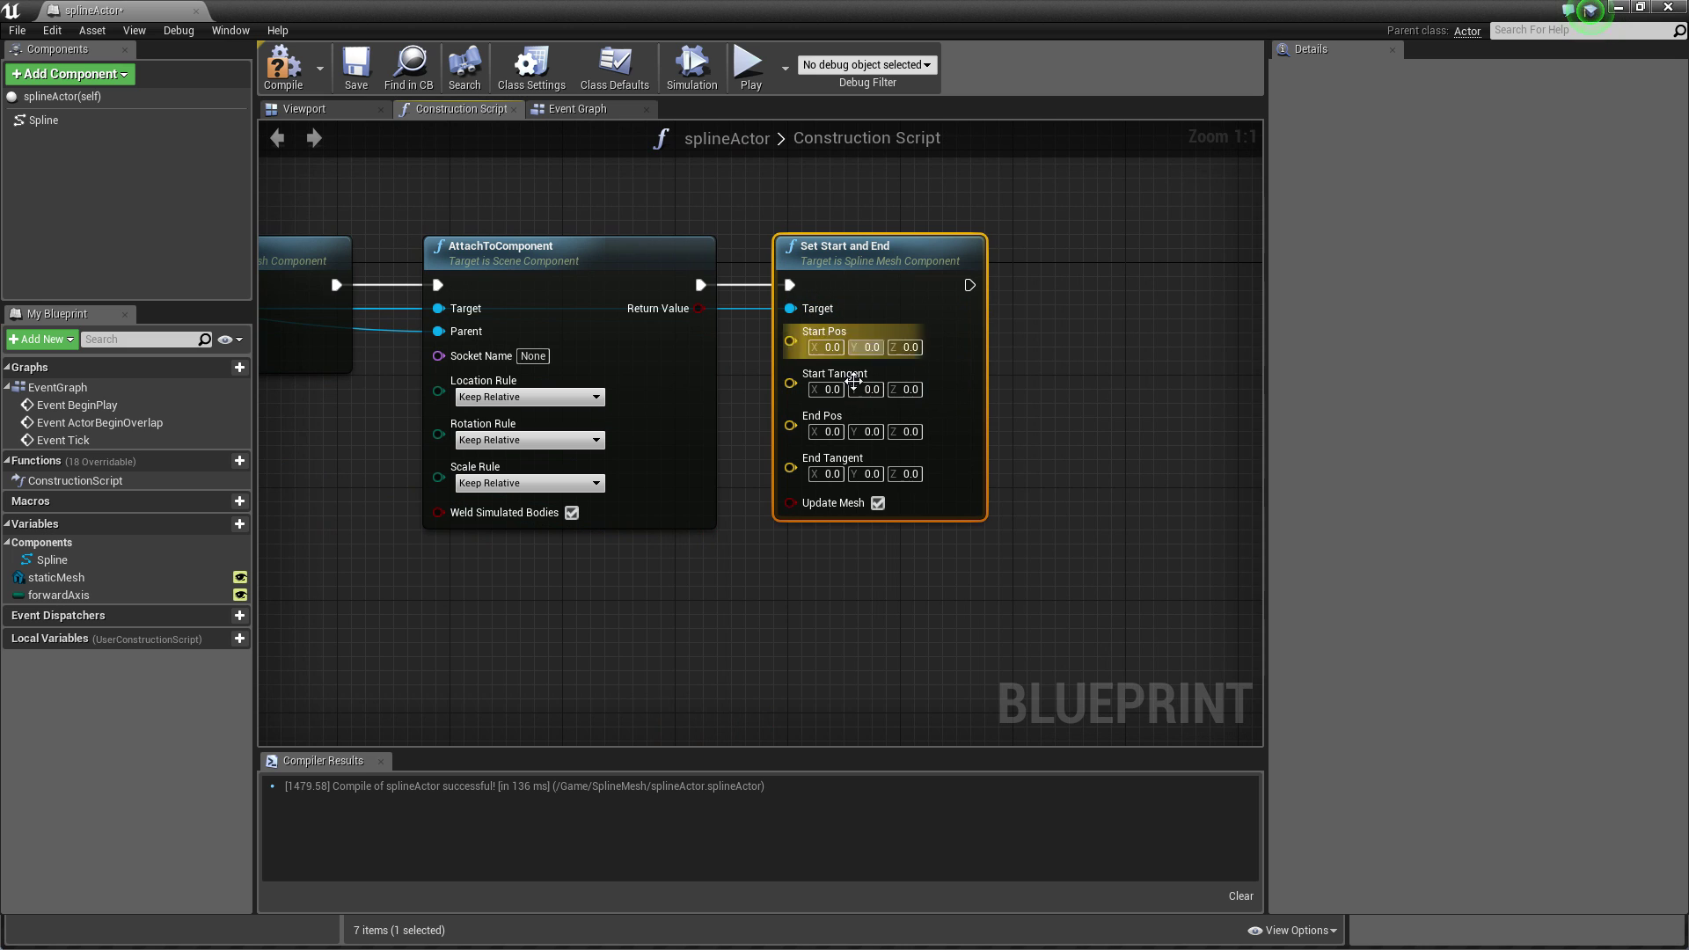
Review the Construction Script graph from Set Start and End back to the Spline reference and ForLoop.
right_drag(465, 425, 639, 482)
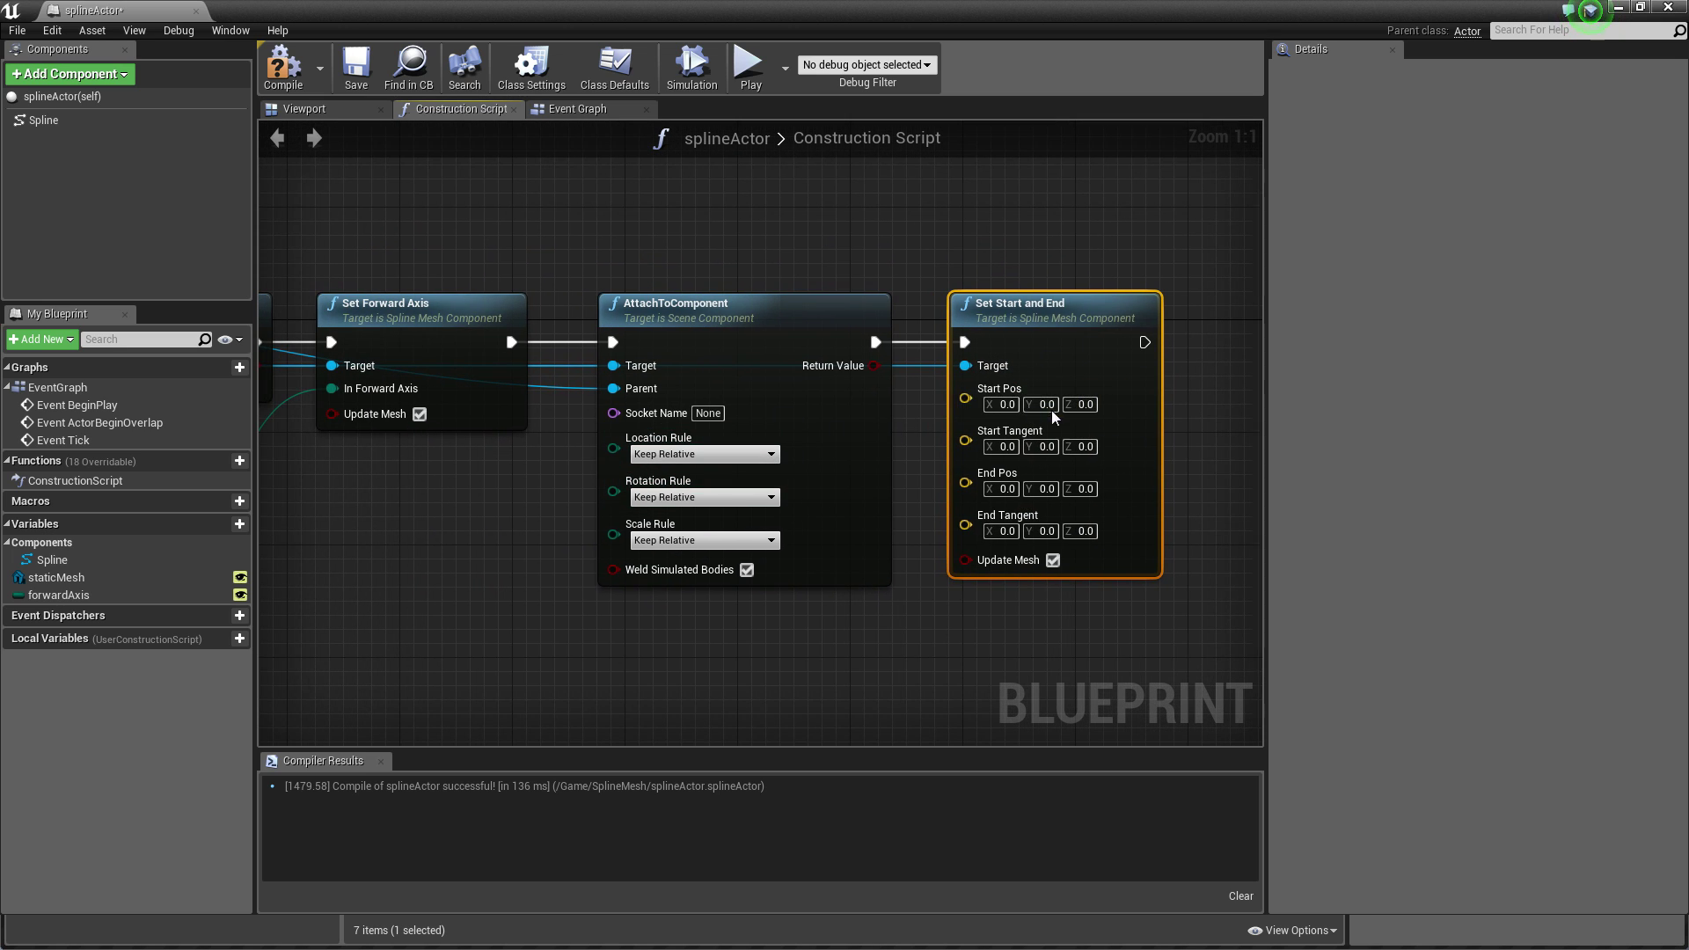
right_drag(457, 492, 1196, 455)
right_drag(426, 332, 880, 333)
right_drag(1020, 459, 264, 396)
right_drag(854, 471, 441, 525)
right_drag(585, 433, 1086, 447)
right_drag(383, 420, 966, 431)
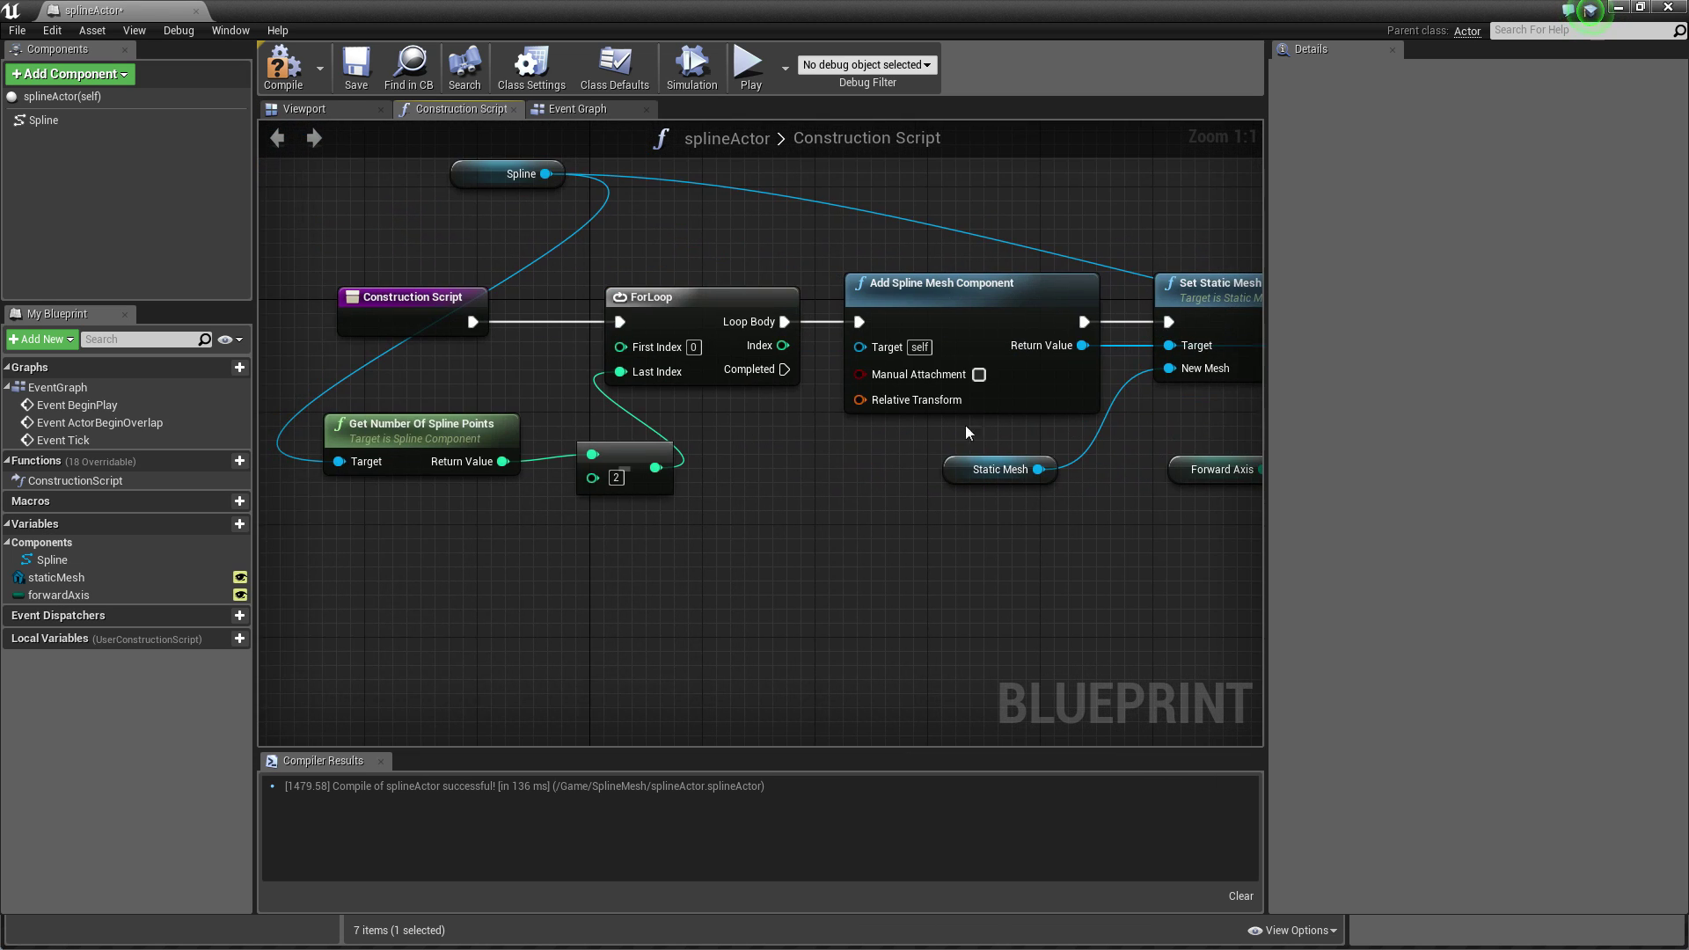
mouse_move(882, 511)
right_down()
mouse_move(690, 486)
mouse_move(308, 480)
right_up()
mouse_move(1105, 421)
right_down()
mouse_move(457, 418)
mouse_move(1211, 449)
right_up()
right_drag(494, 461, 1173, 435)
right_drag(990, 469, 701, 451)
scroll(701, 451, down, 3)
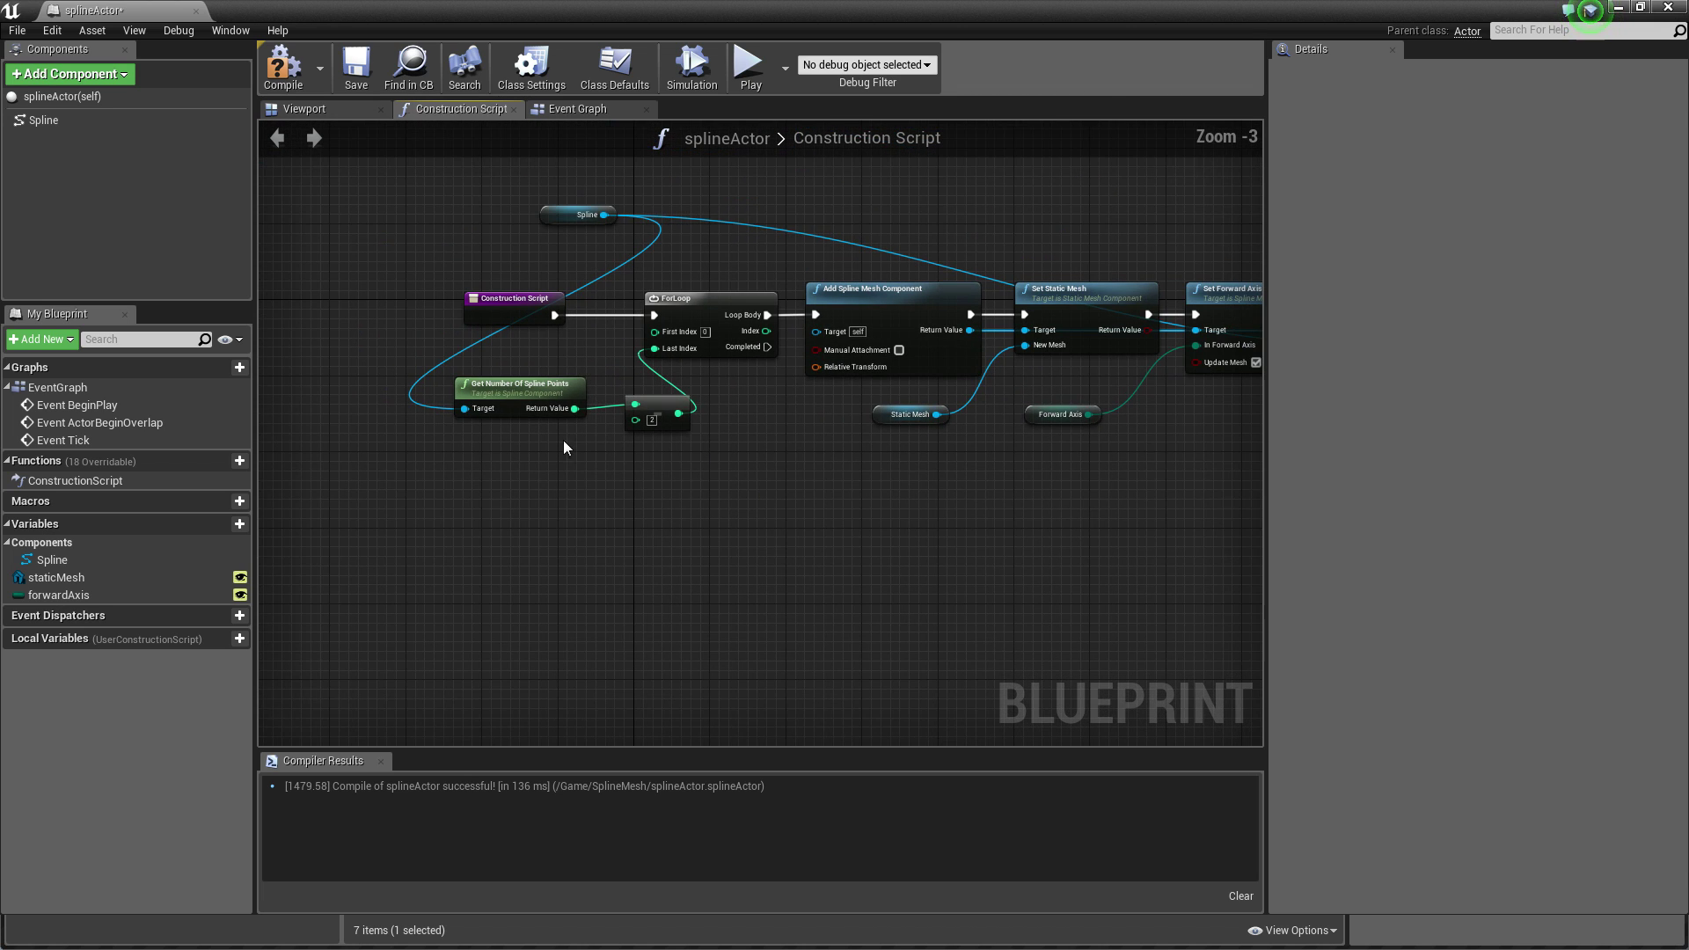
Create a Get Location at Spline Point node from the Get Number Of Spline Points Return Value and place it below the main chain.
drag(576, 410, 828, 520)
text(get location)
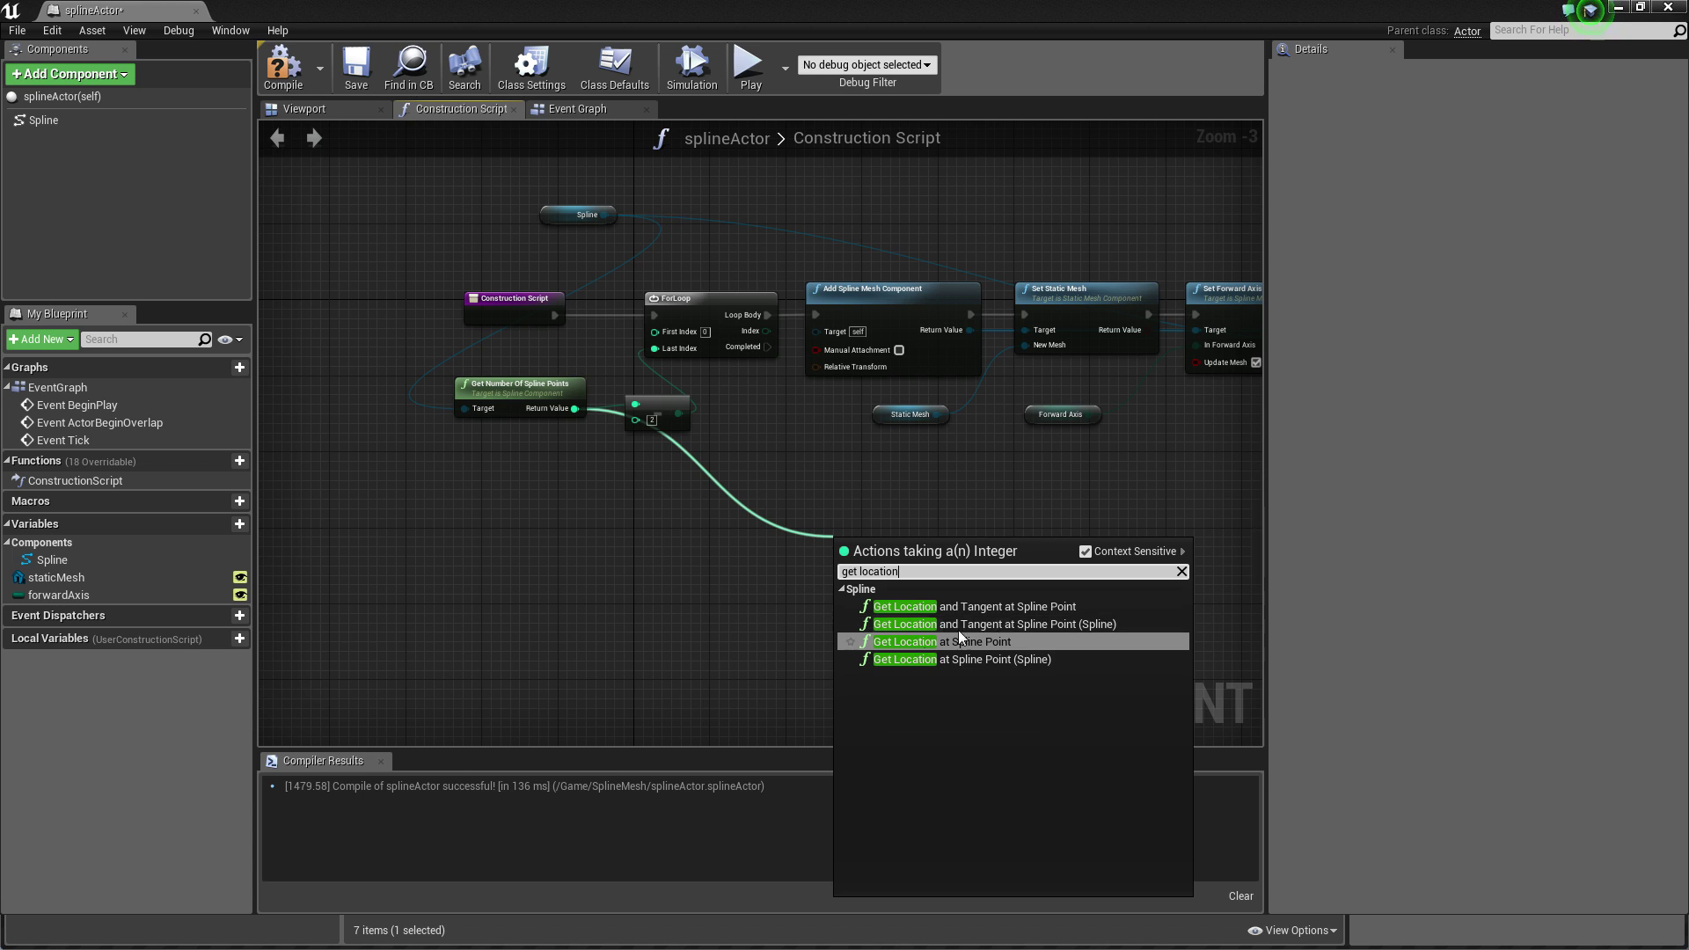
click(989, 643)
right_drag(976, 548, 804, 498)
drag(804, 499, 889, 461)
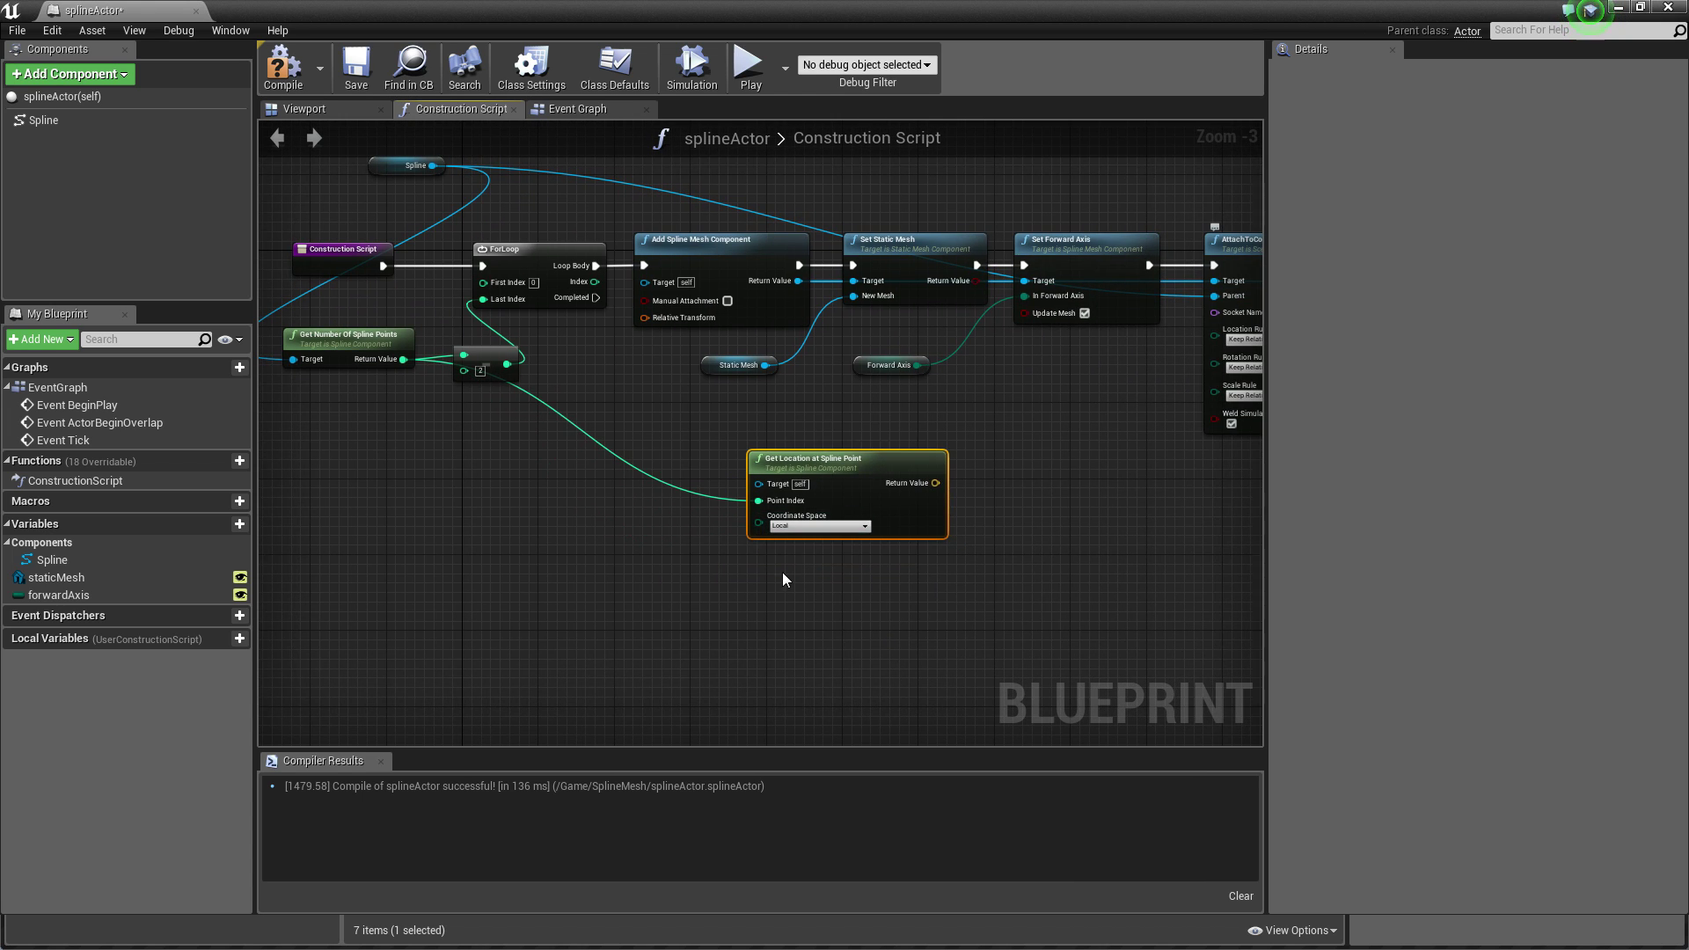
Create a Get Tangent at Spline Point node from the same Return Value and place it under Get Location at Spline Point.
scroll(732, 535, up, 2)
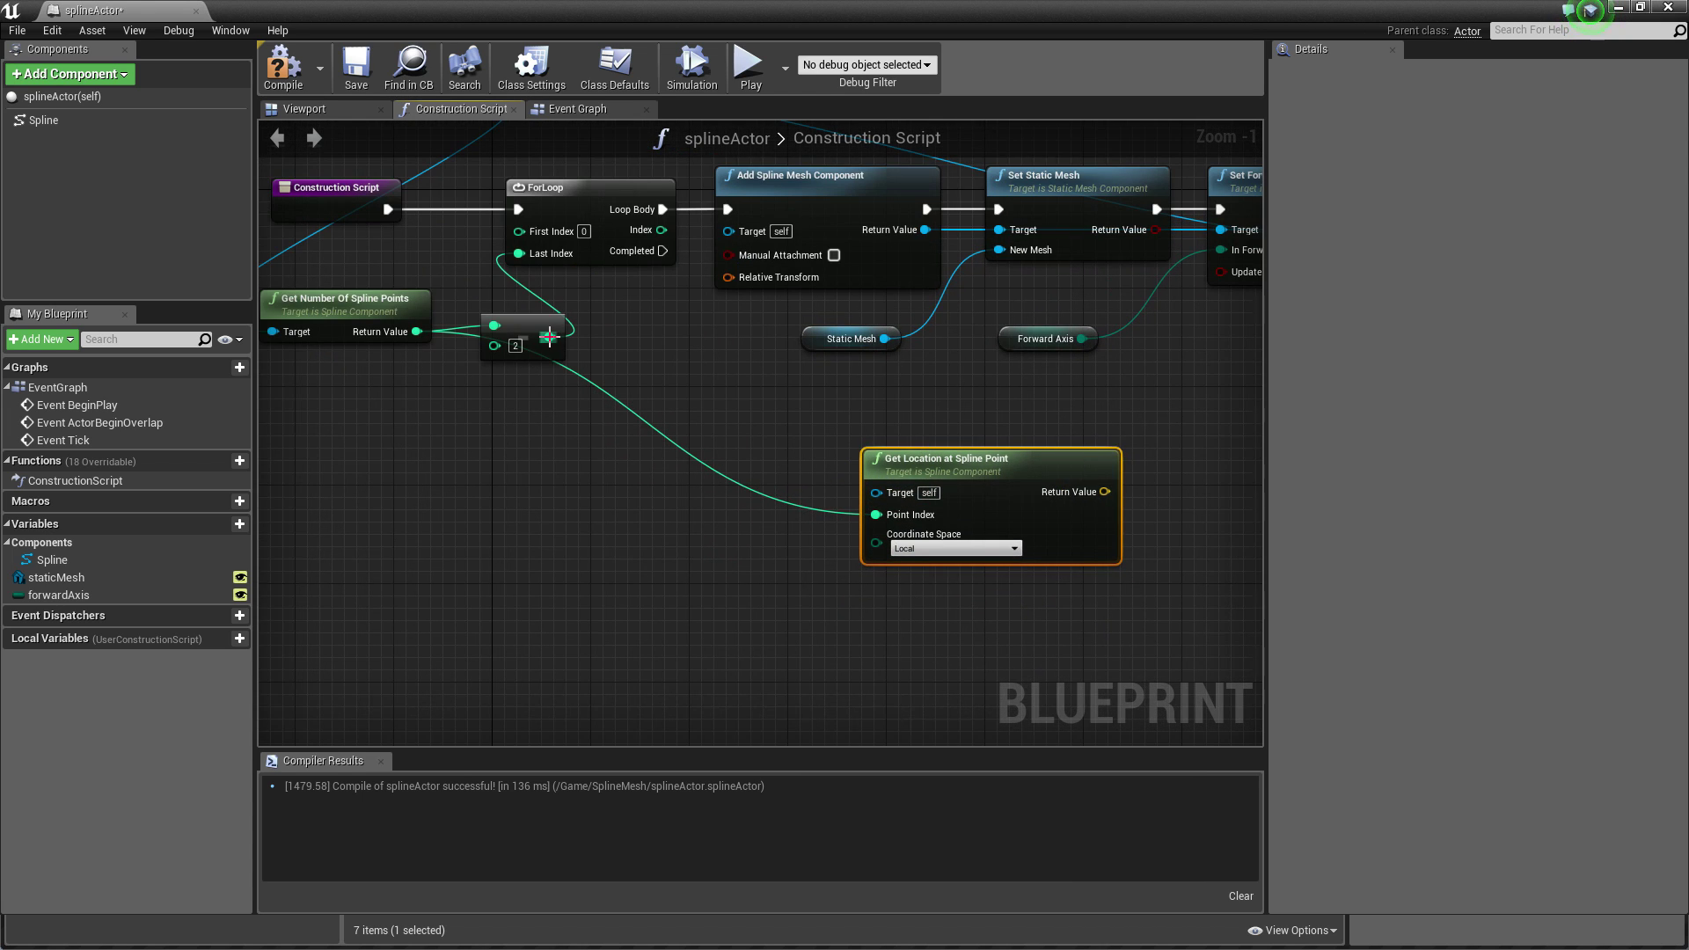
drag(409, 331, 670, 589)
text(get tang)
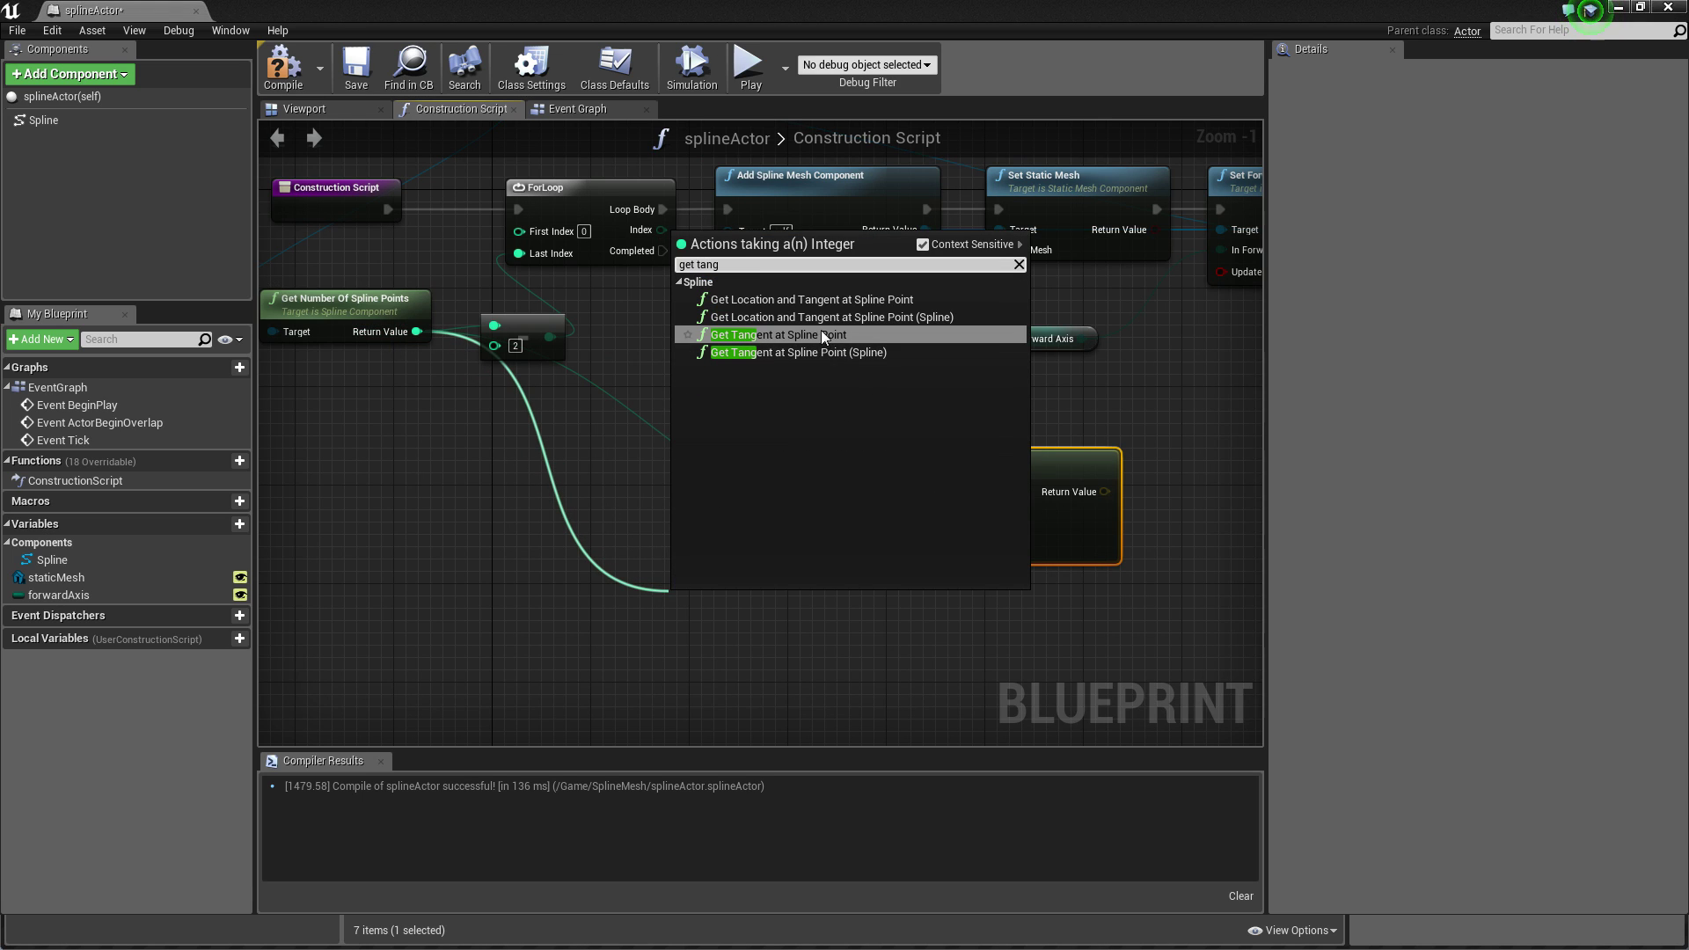
click(821, 334)
right_drag(1054, 588, 782, 561)
drag(581, 646, 776, 647)
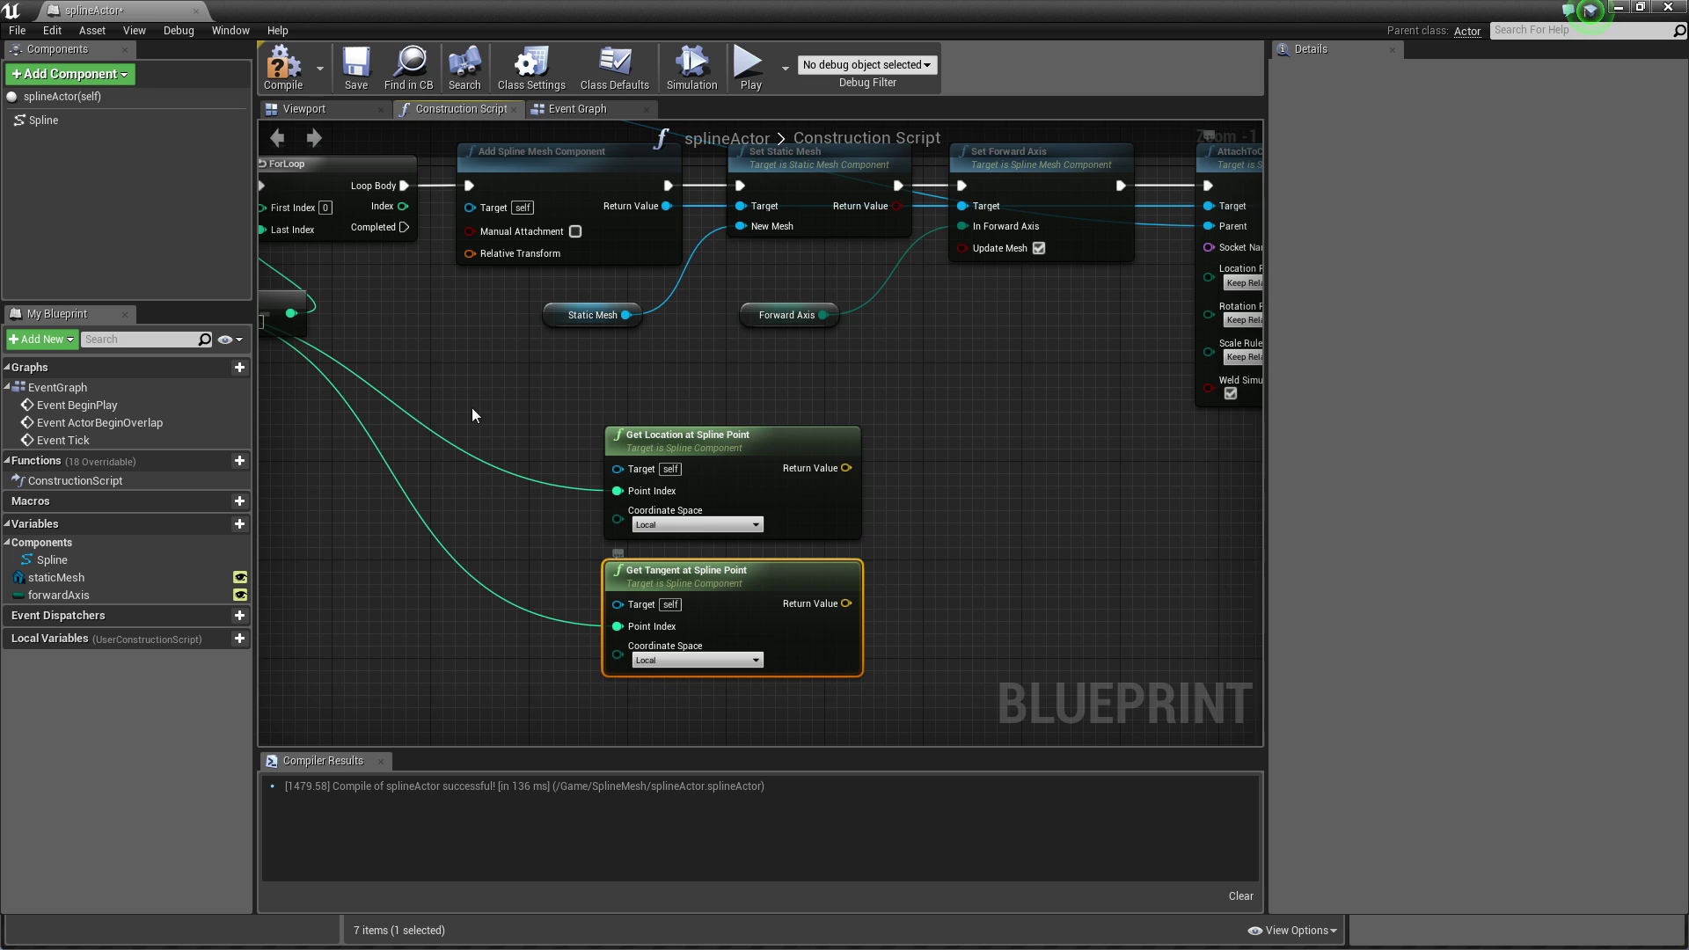
Disconnect the Point Index inputs of the Get Location and Get Tangent at Spline Point nodes from Get Number Of Spline Points.
right_drag(528, 445, 651, 369)
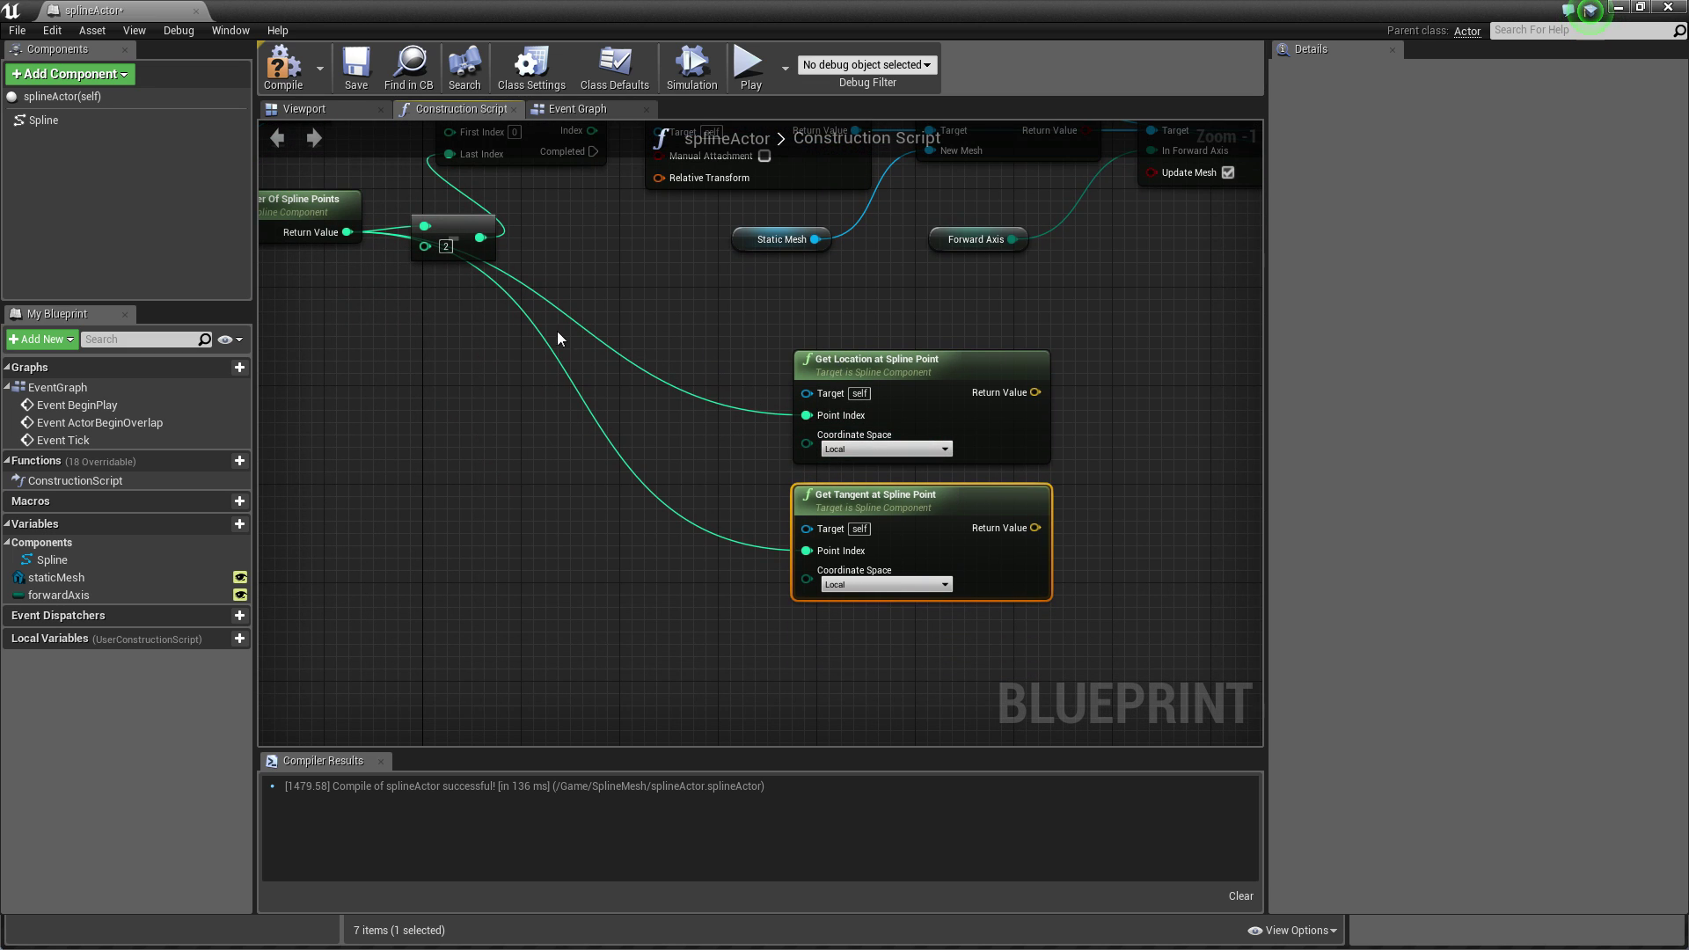
right_drag(556, 331, 688, 406)
drag(478, 308, 633, 648)
click(557, 413)
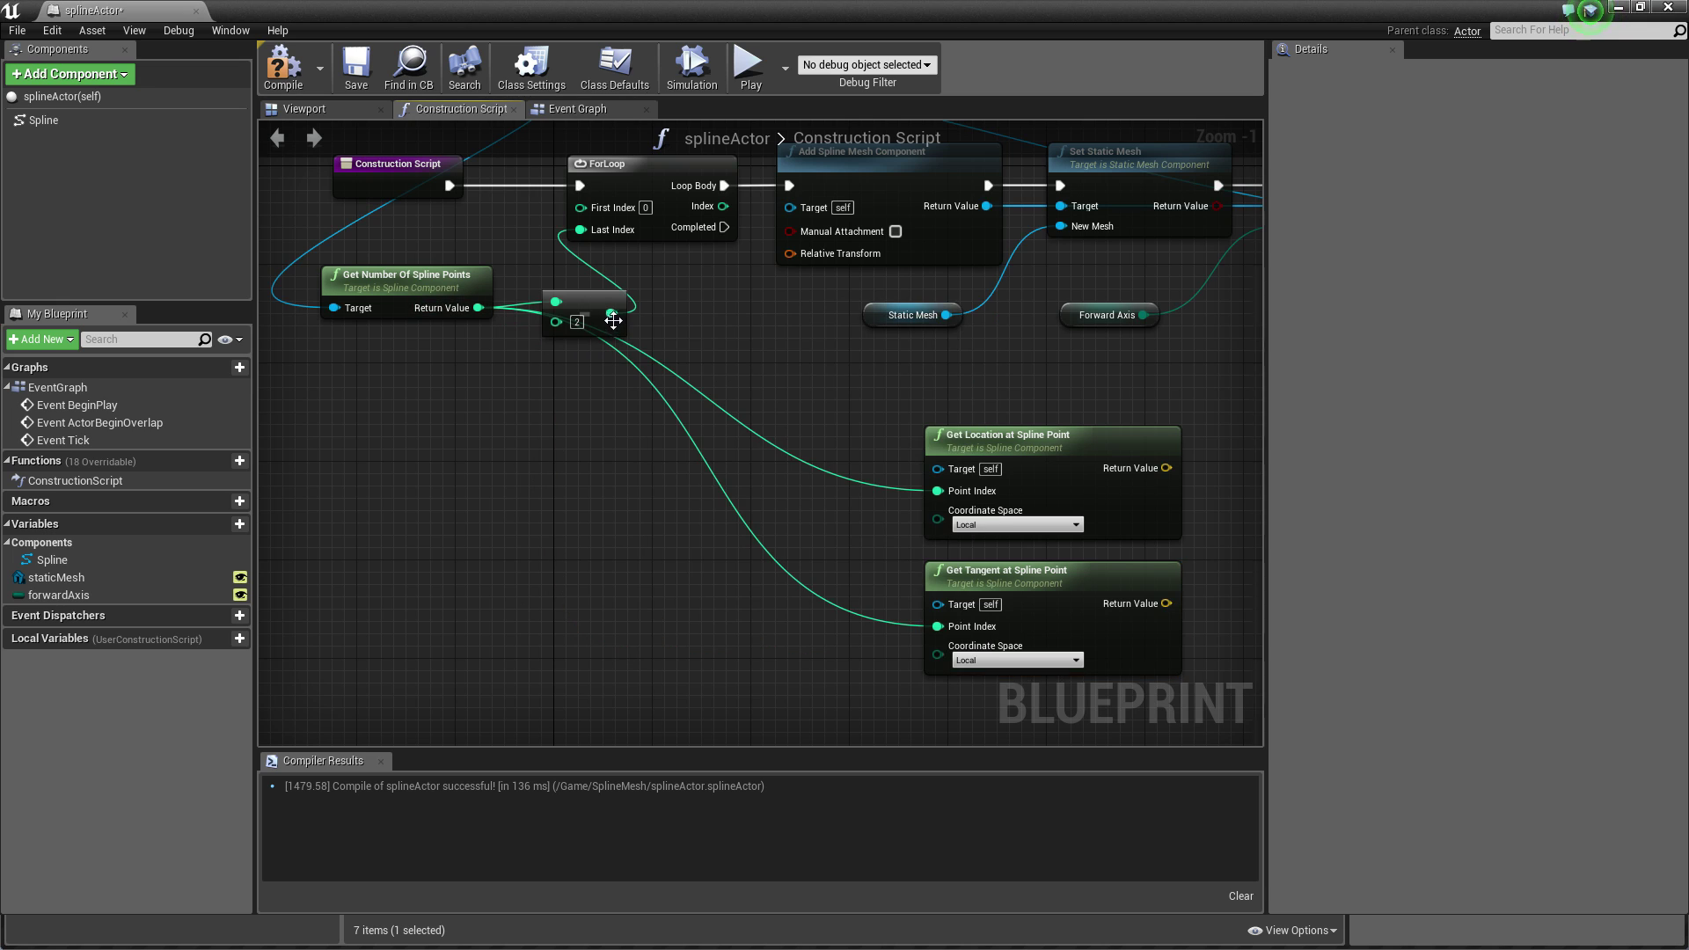
mouse_move(774, 431)
right_down()
mouse_move(521, 397)
mouse_move(770, 436)
right_up()
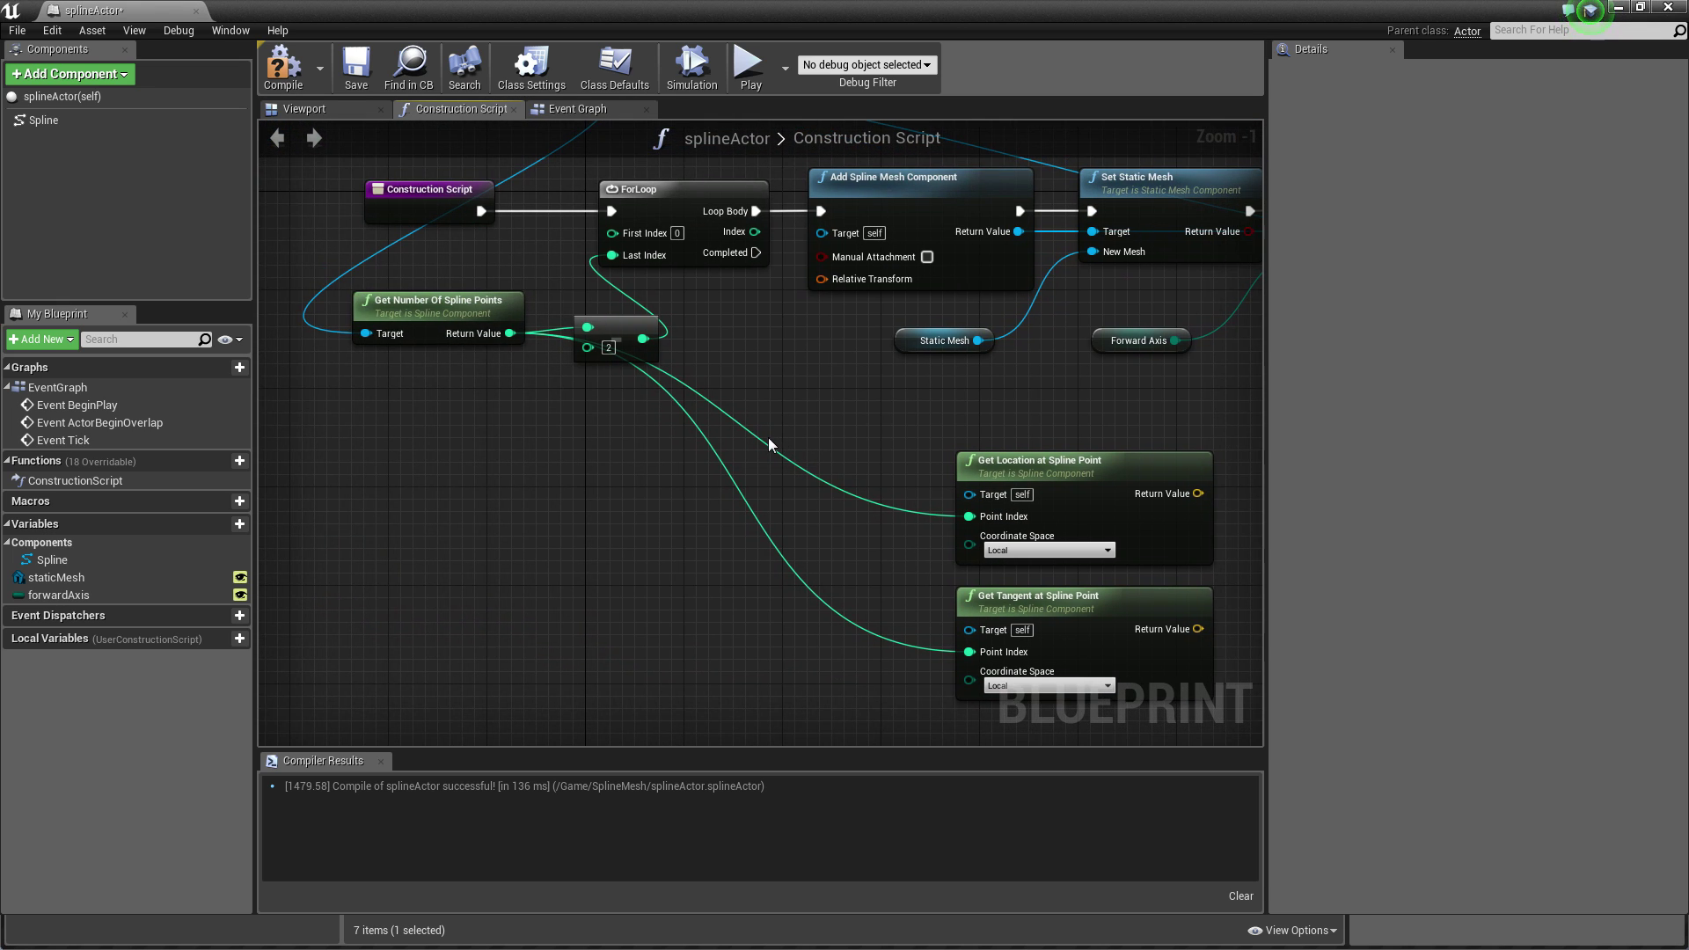
right_drag(909, 492, 757, 464)
alt+click(847, 491)
alt+click(836, 628)
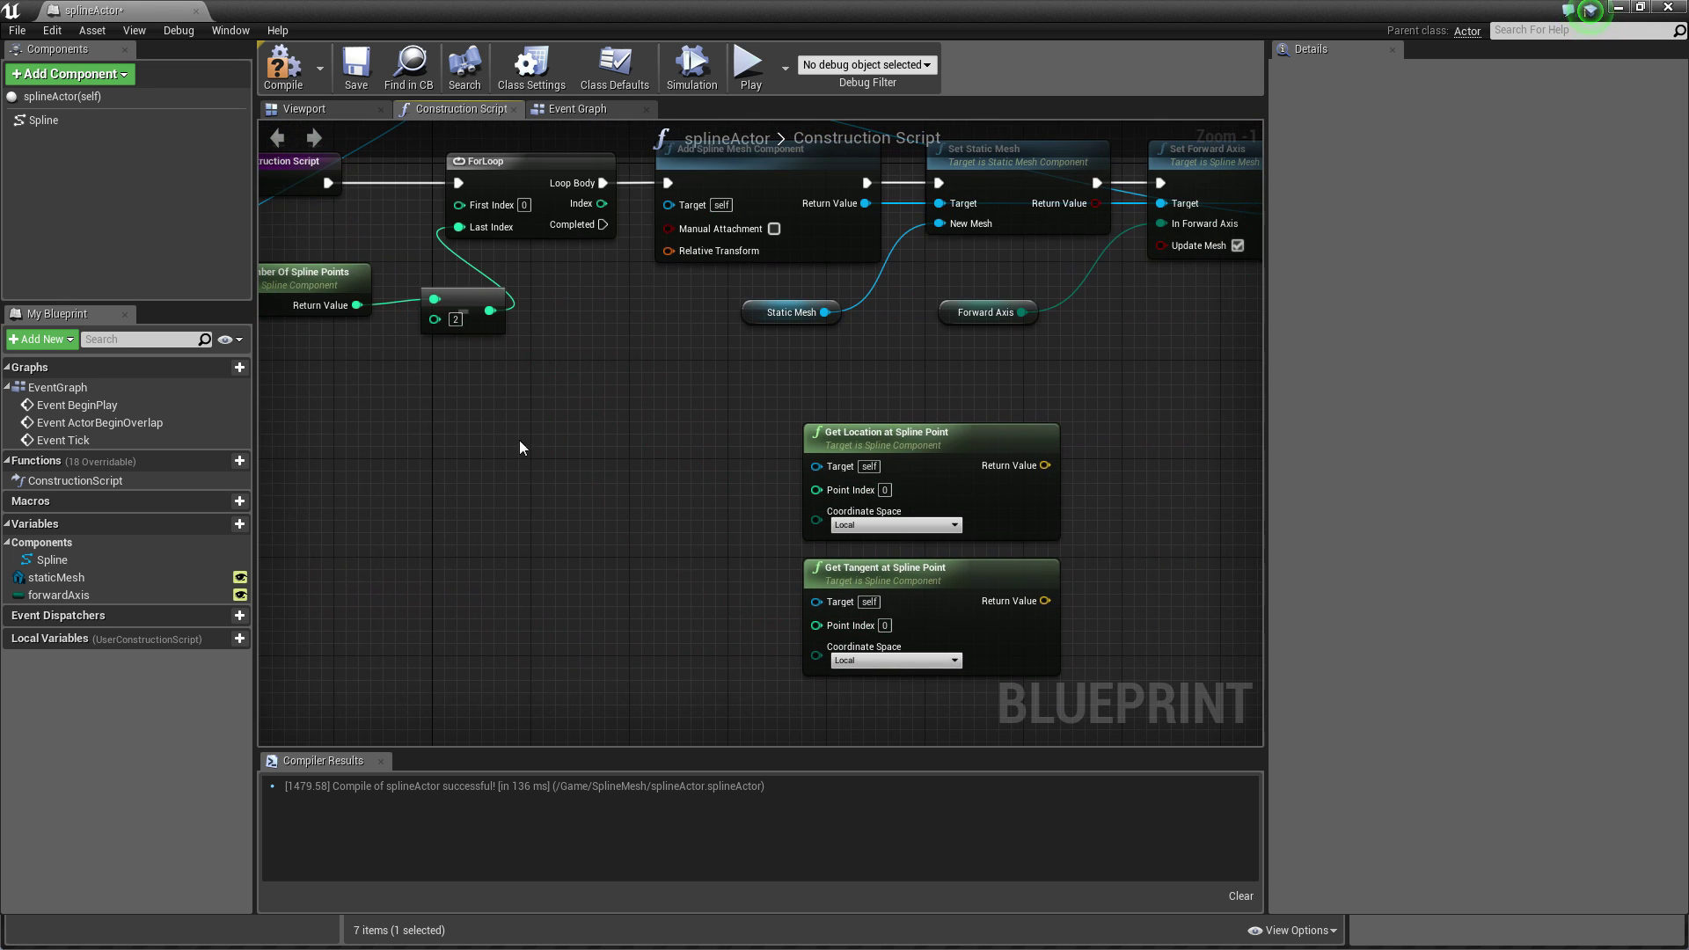
right_drag(519, 448, 578, 385)
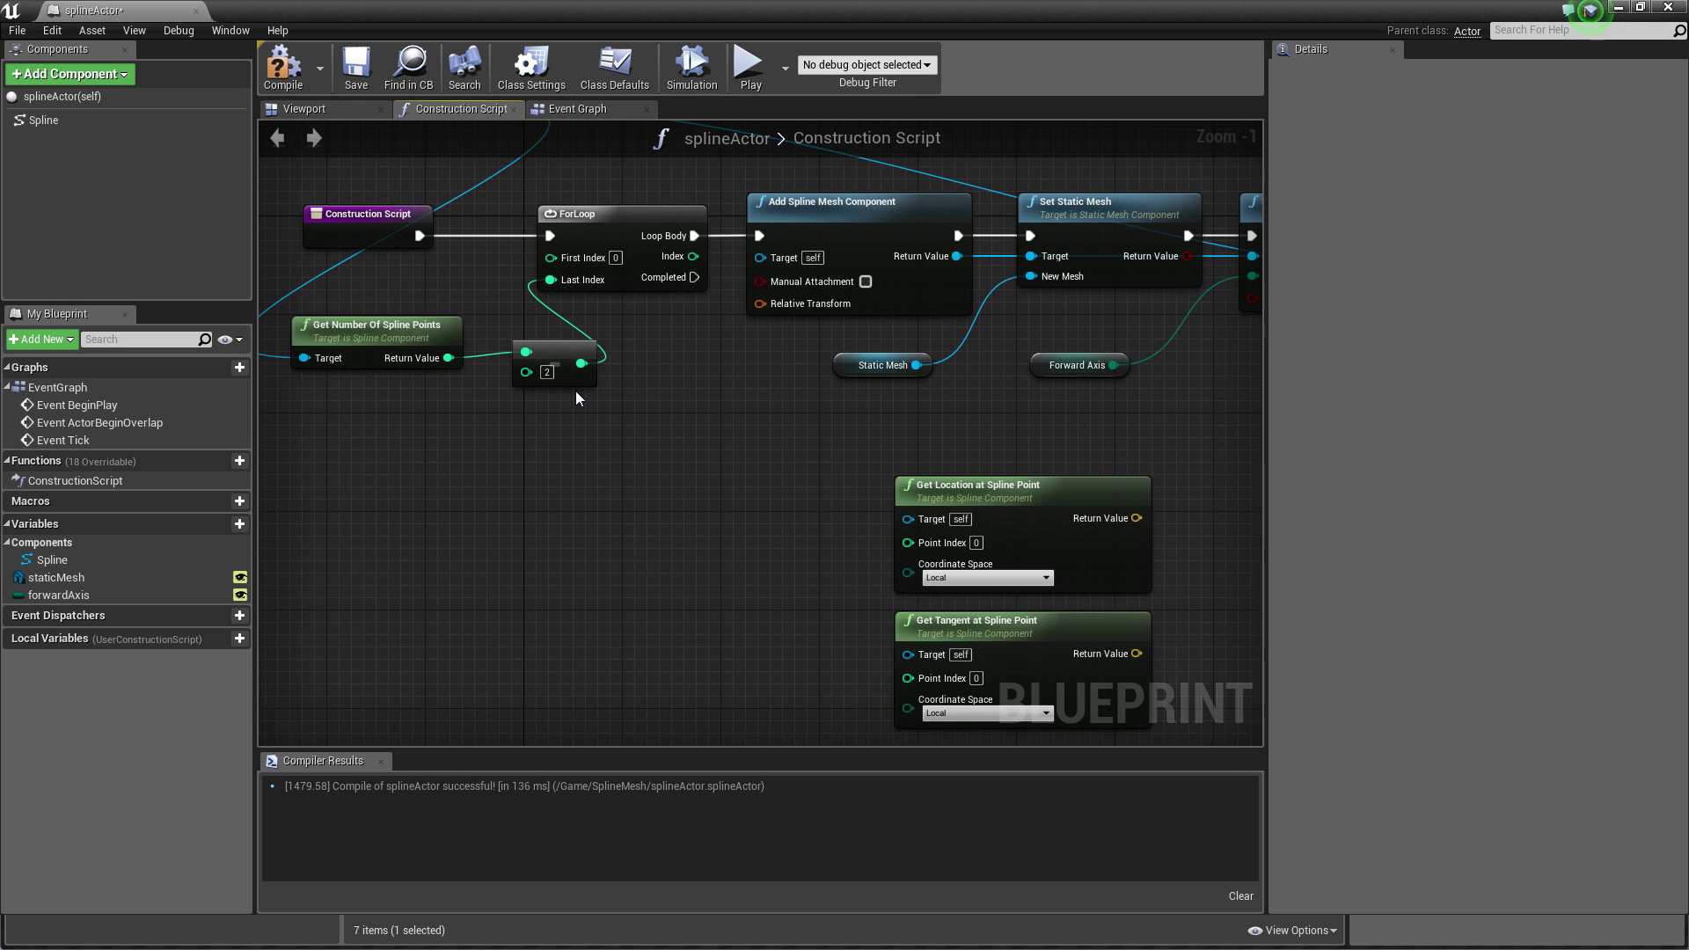
Connect the ForLoop's Index output to the Point Index of both Get Location and Get Tangent at Spline Point.
drag(581, 363, 779, 460)
click(728, 352)
drag(693, 256, 908, 541)
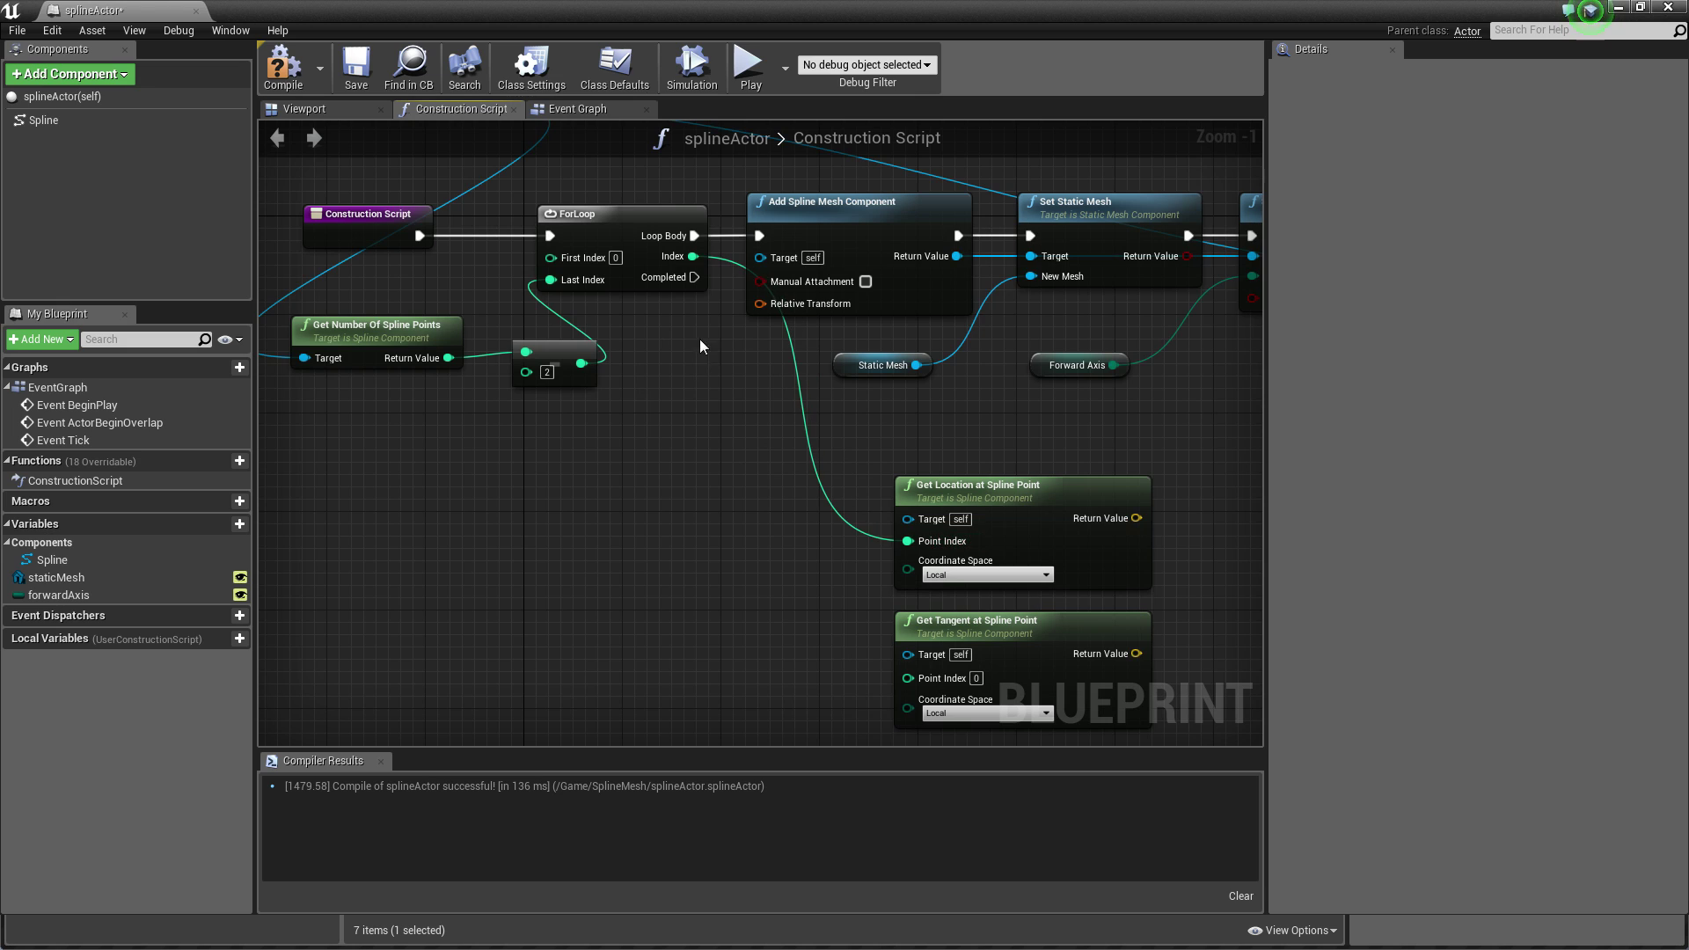
drag(694, 256, 919, 685)
click(692, 325)
drag(691, 256, 908, 677)
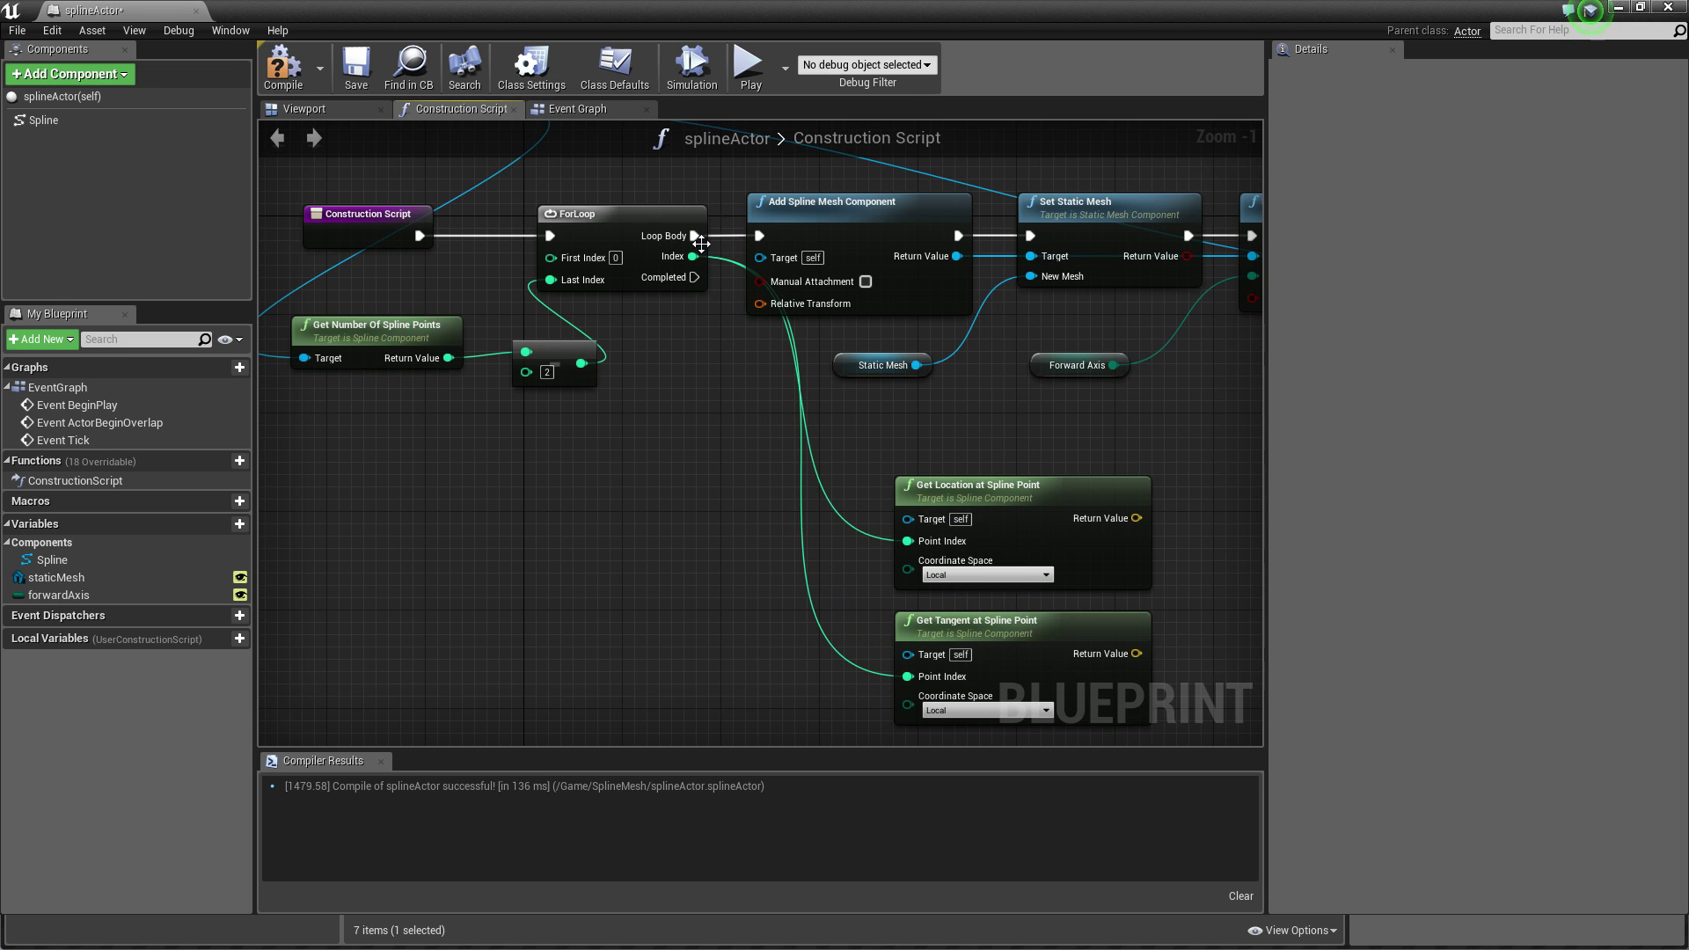
Create an integer + integer node that adds 1 to the ForLoop's Index and place it beside the Get Tangent node.
drag(693, 256, 746, 540)
text(+)
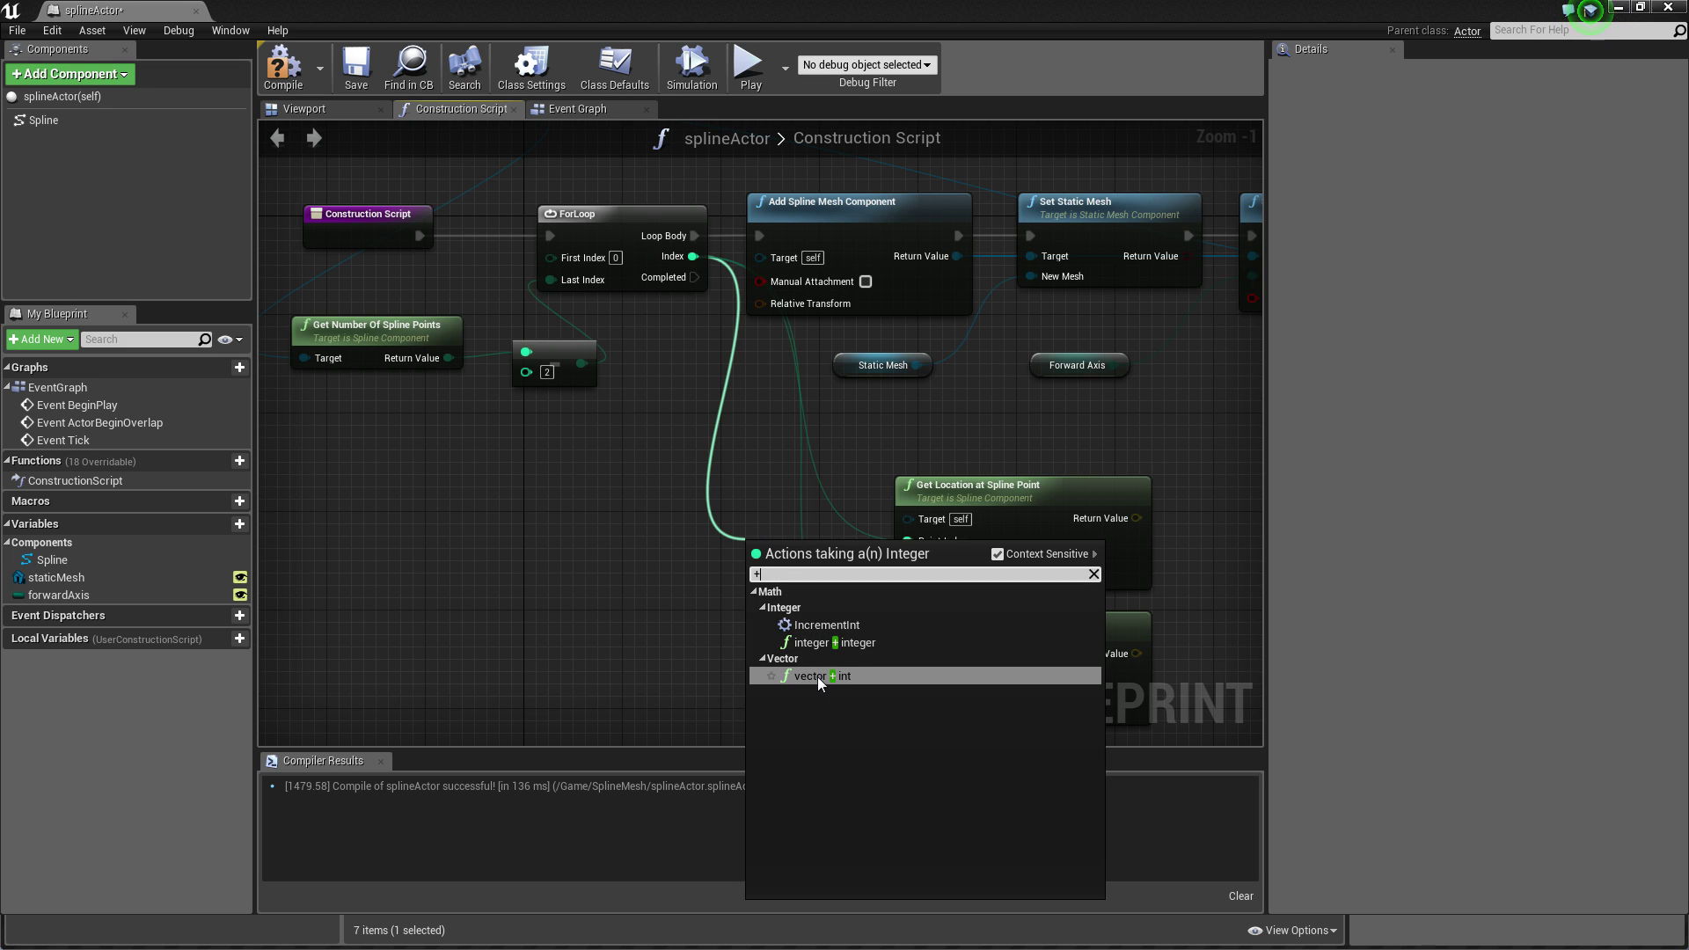
click(819, 645)
right_drag(797, 662, 538, 427)
drag(535, 326, 409, 449)
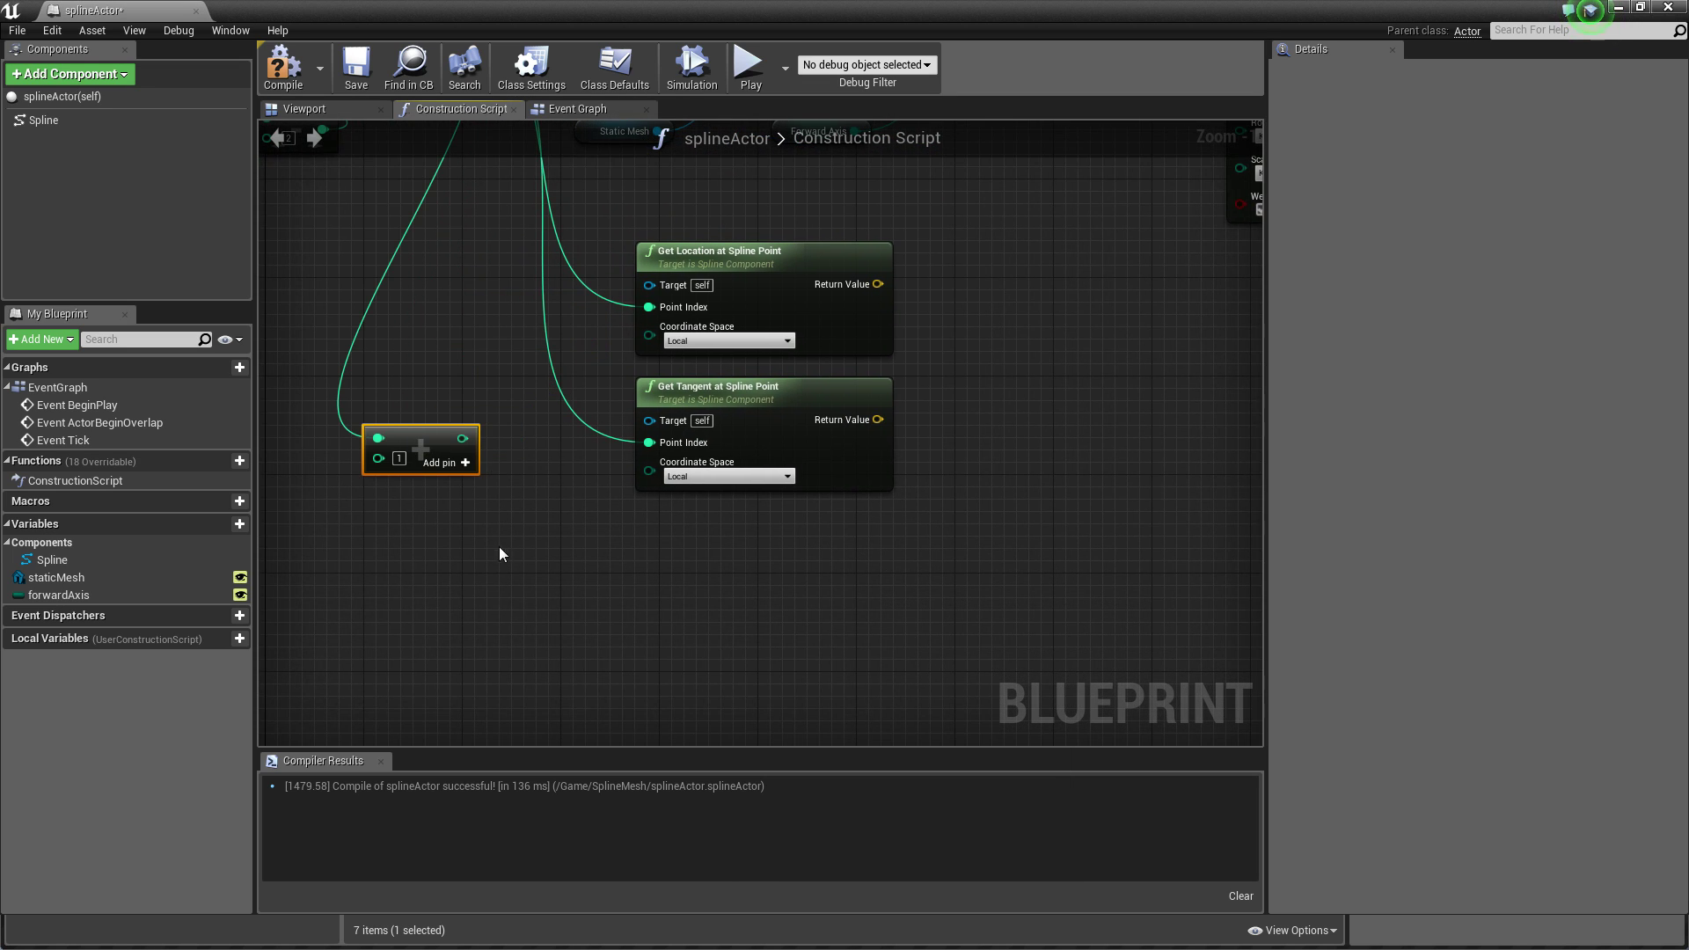
Duplicate the Get Location and Get Tangent at Spline Point nodes and place the copies below the originals.
right_drag(419, 563, 474, 594)
drag(988, 599, 741, 269)
key(ctrl+c)
key(ctrl+v)
drag(955, 636, 841, 603)
click(994, 480)
right_drag(997, 453, 995, 306)
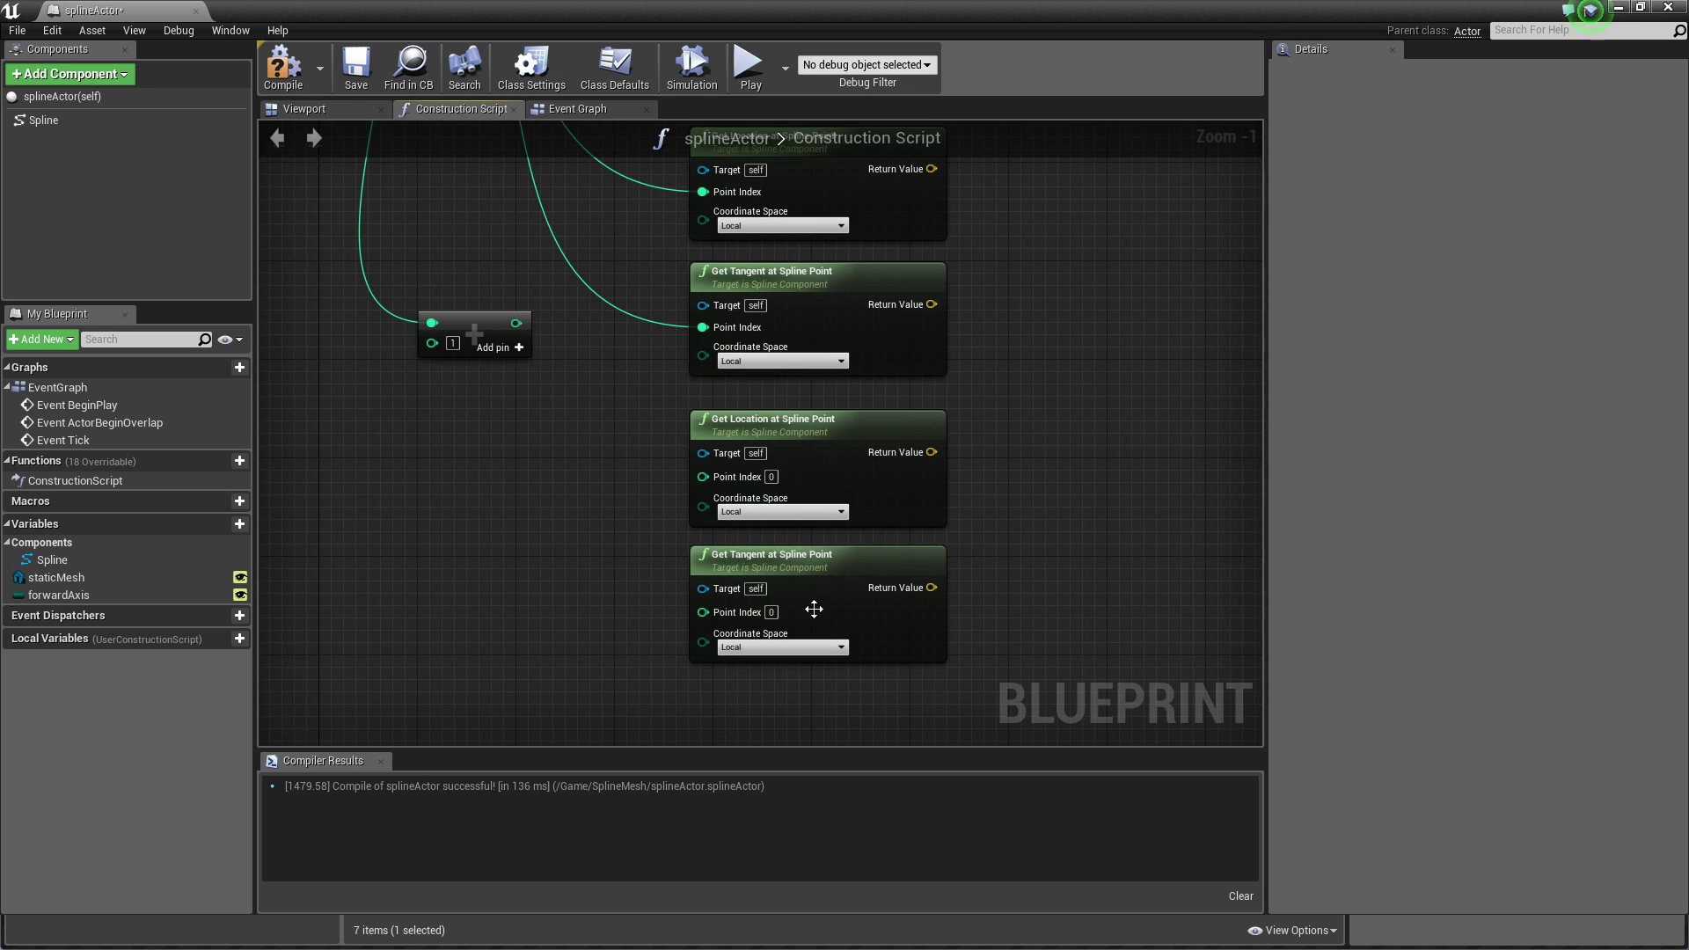
Connect the addition result to the Point Index of both duplicated nodes and move the addition node down beside them.
drag(518, 323, 703, 476)
drag(516, 323, 703, 612)
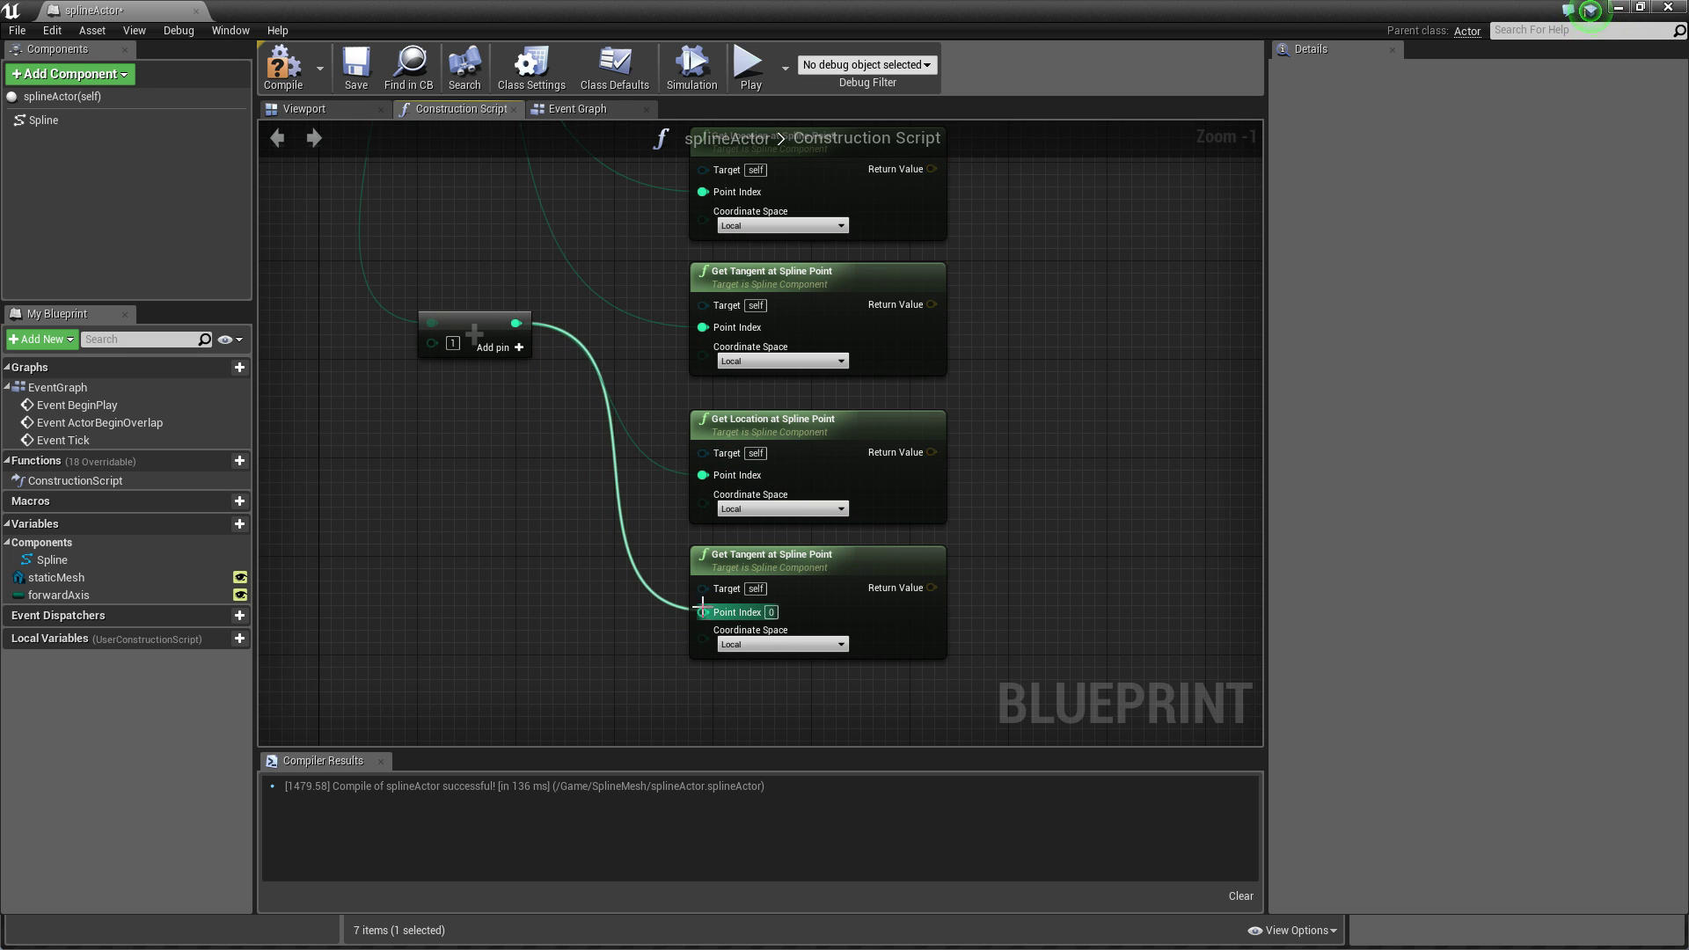
drag(497, 330, 532, 489)
click(510, 321)
Add a reroute node from the Spline reference near the spline point nodes.
right_drag(508, 288, 663, 572)
right_drag(416, 338, 524, 465)
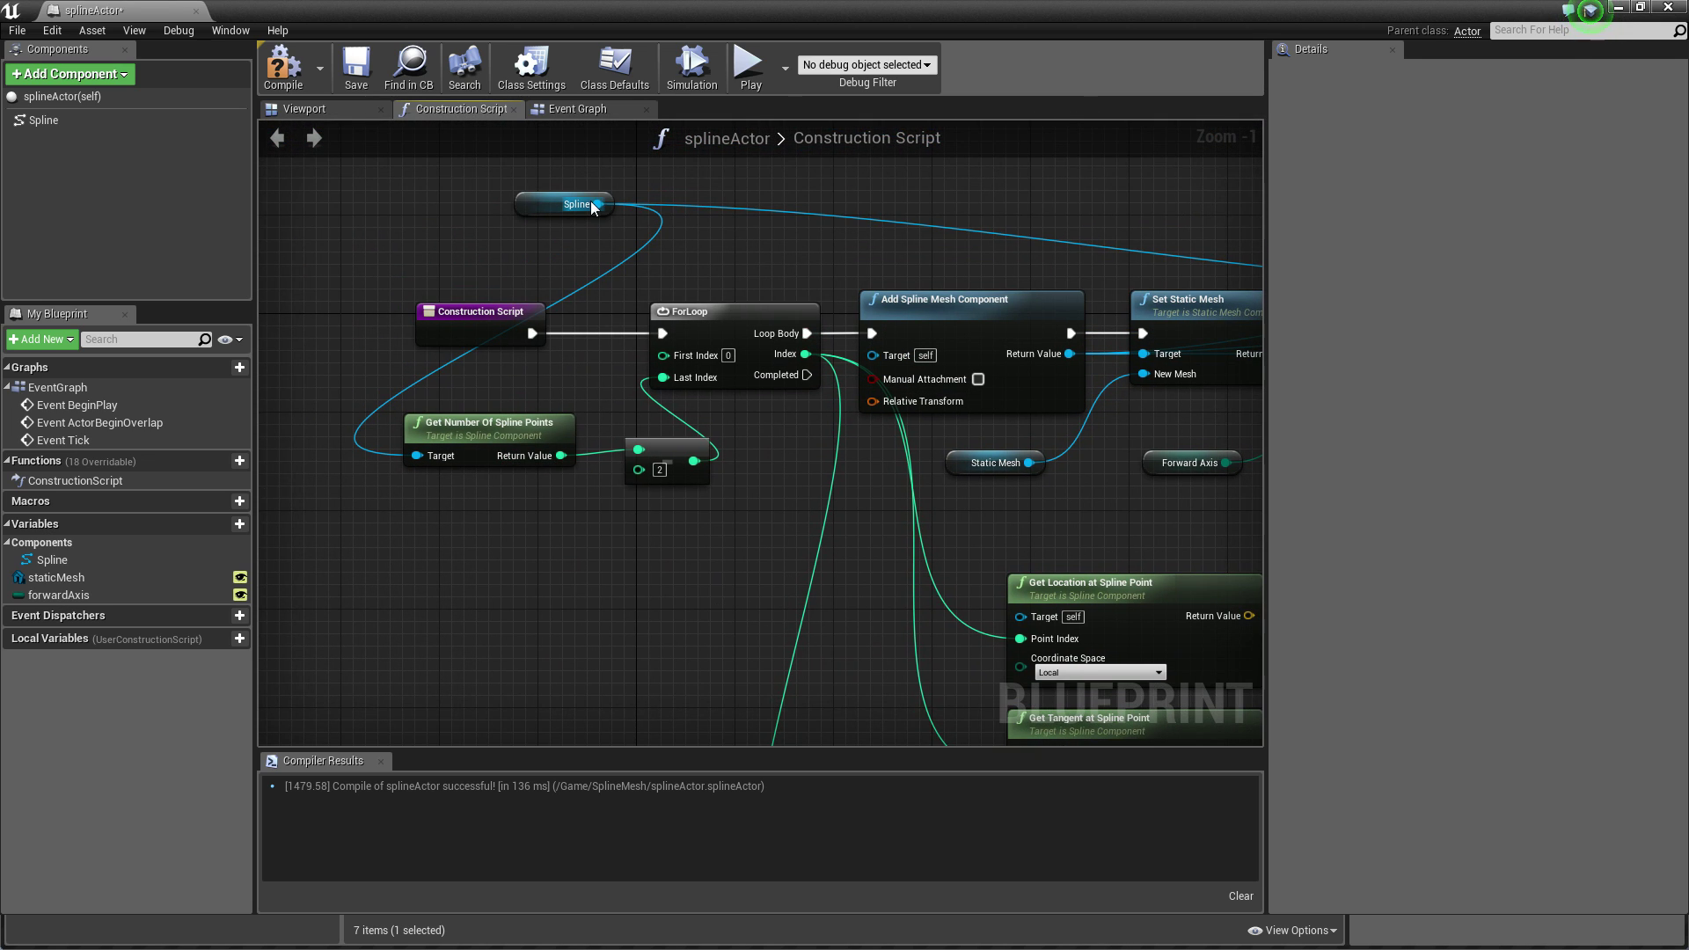
drag(596, 205, 852, 512)
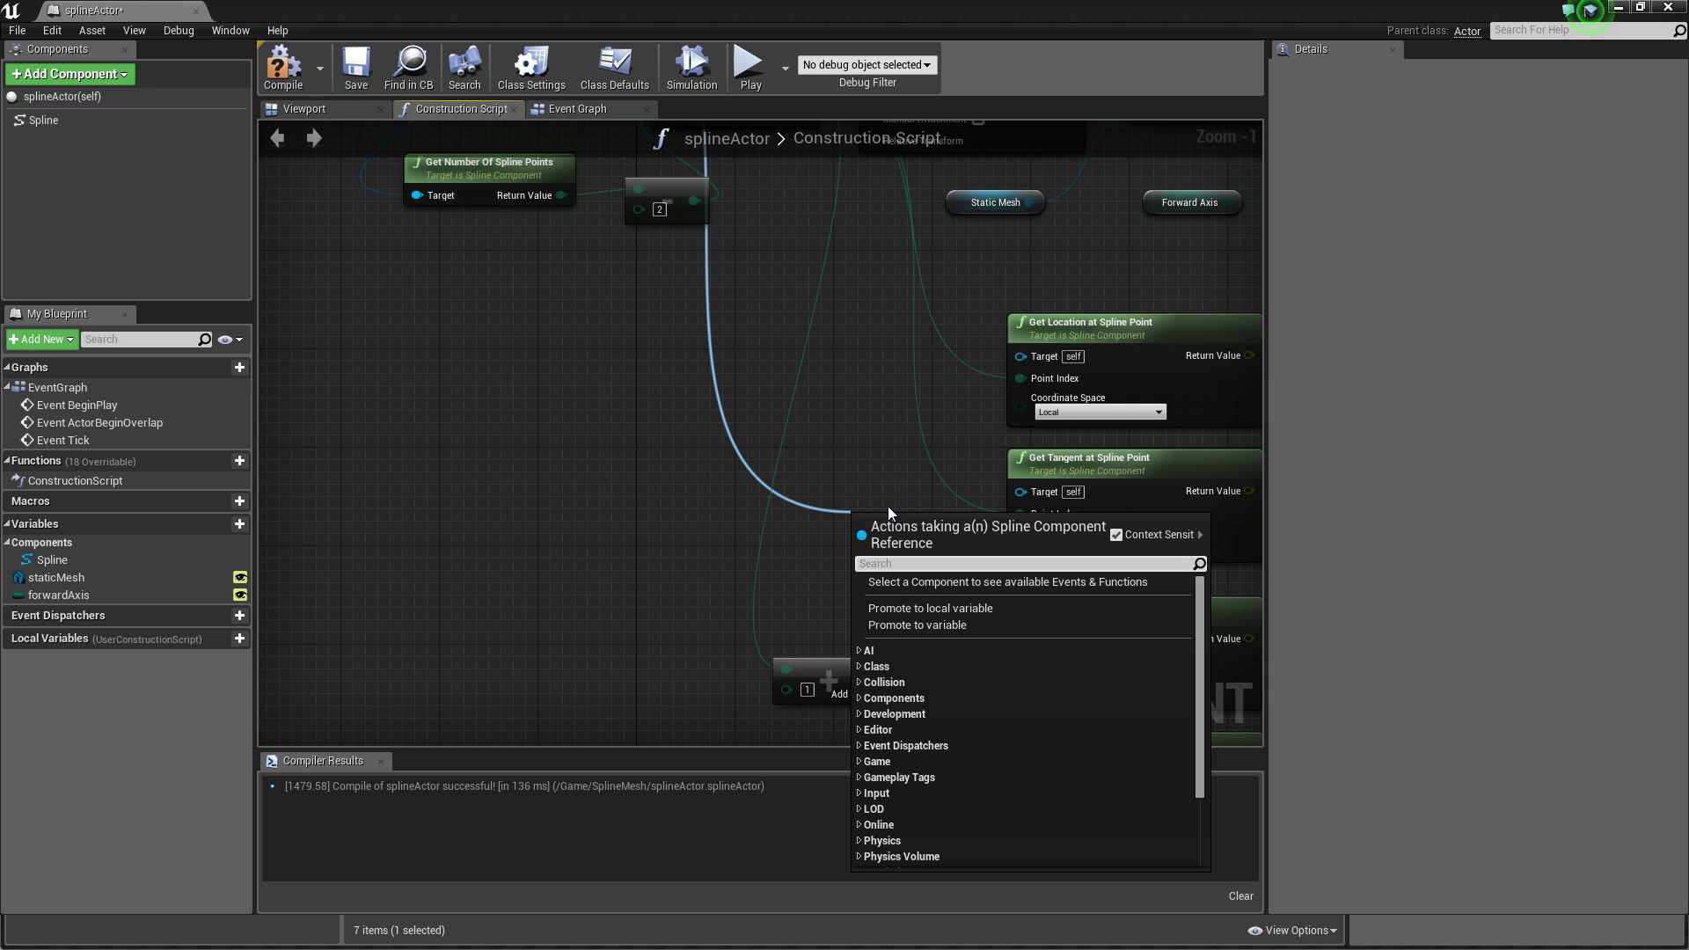
text(rer)
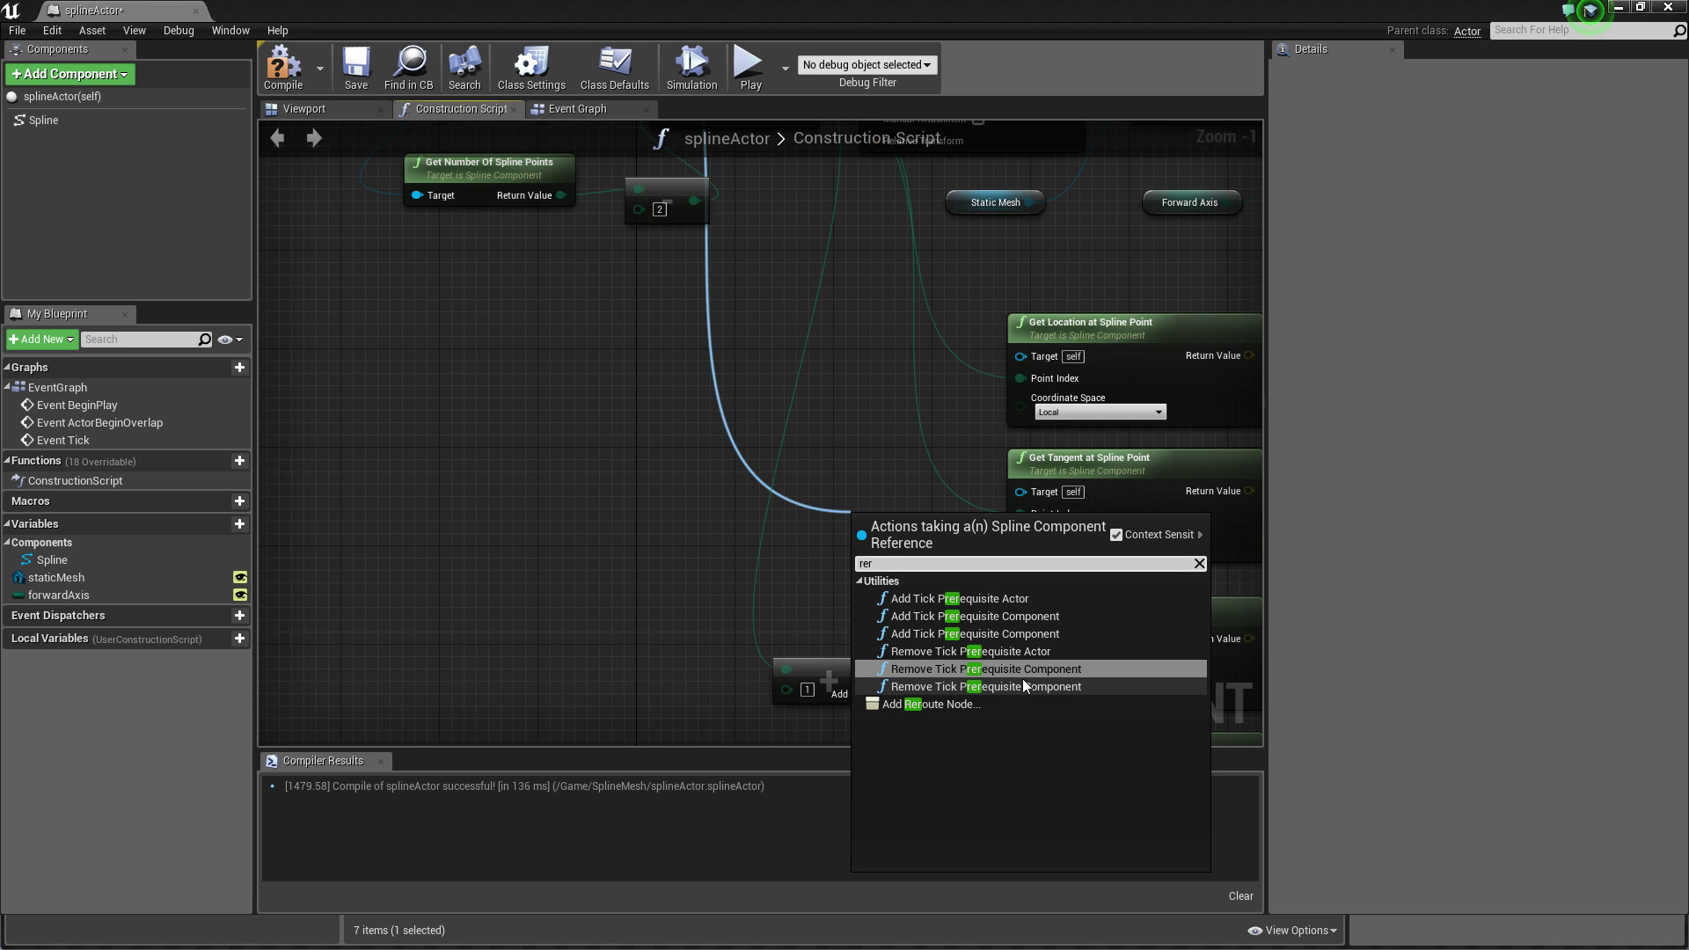
click(1006, 703)
right_drag(910, 592, 592, 628)
Connect the Spline reroute node to the Target inputs of all four Get Location and Get Tangent nodes.
drag(542, 550, 704, 392)
right_drag(641, 621, 661, 431)
drag(556, 392, 731, 360)
drag(531, 434, 716, 642)
Move the four spline point nodes together with their addition and reroute nodes closer to the Set Start and End node.
scroll(952, 466, down, 3)
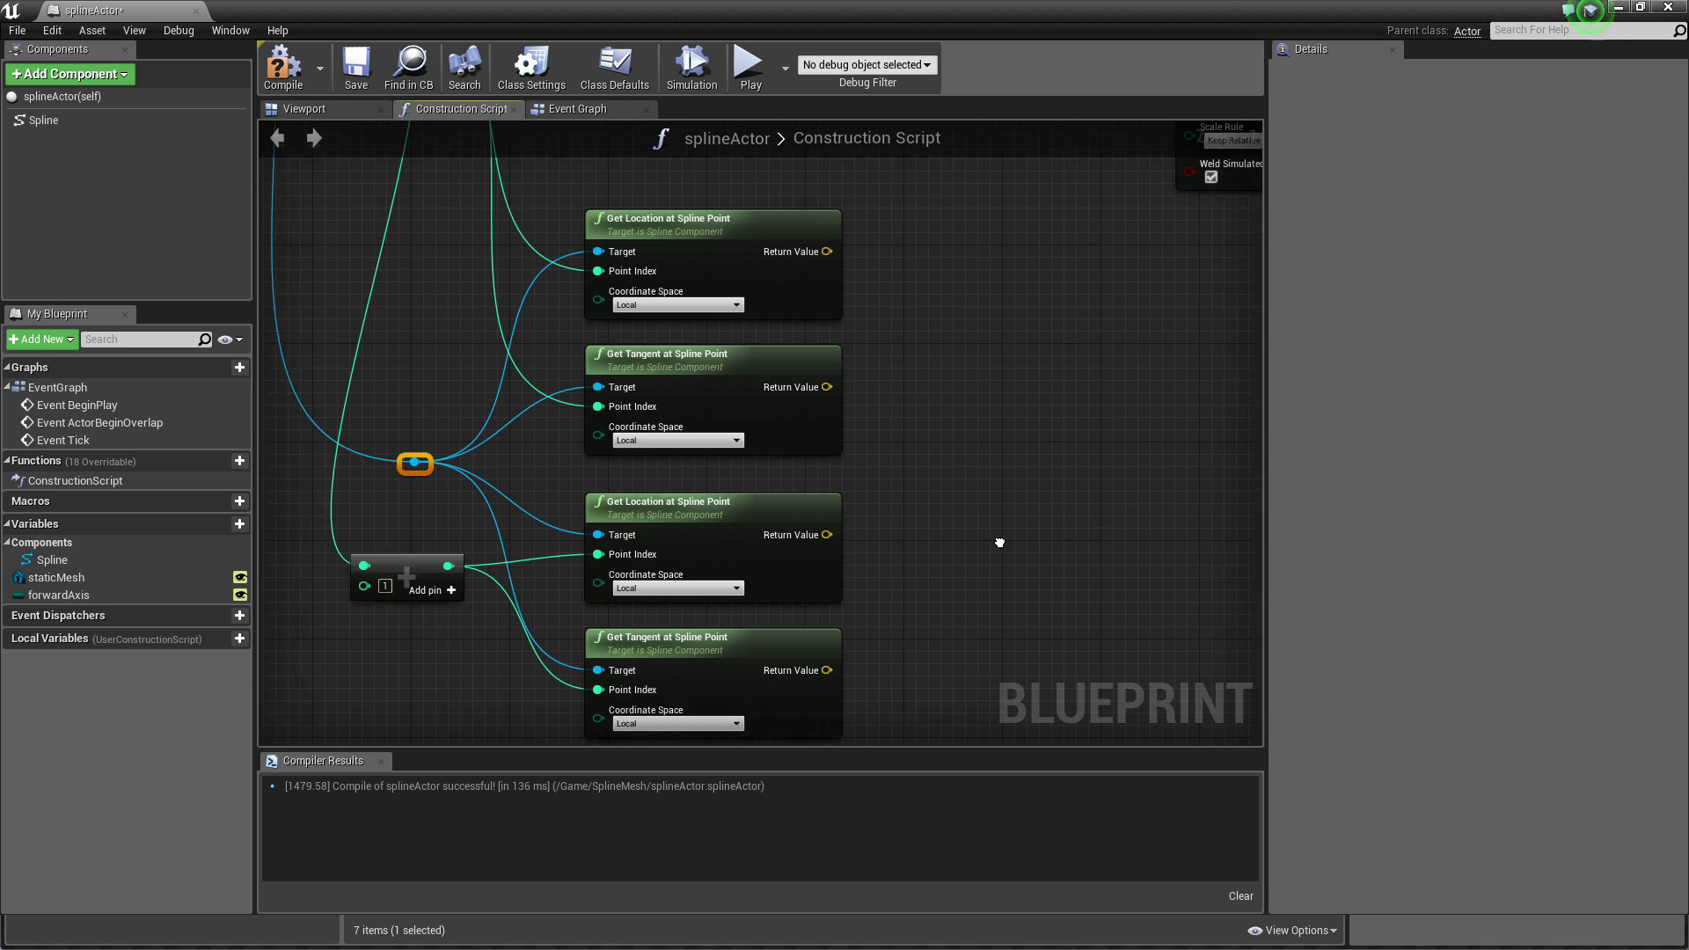
right_drag(952, 466, 737, 436)
drag(587, 381, 301, 706)
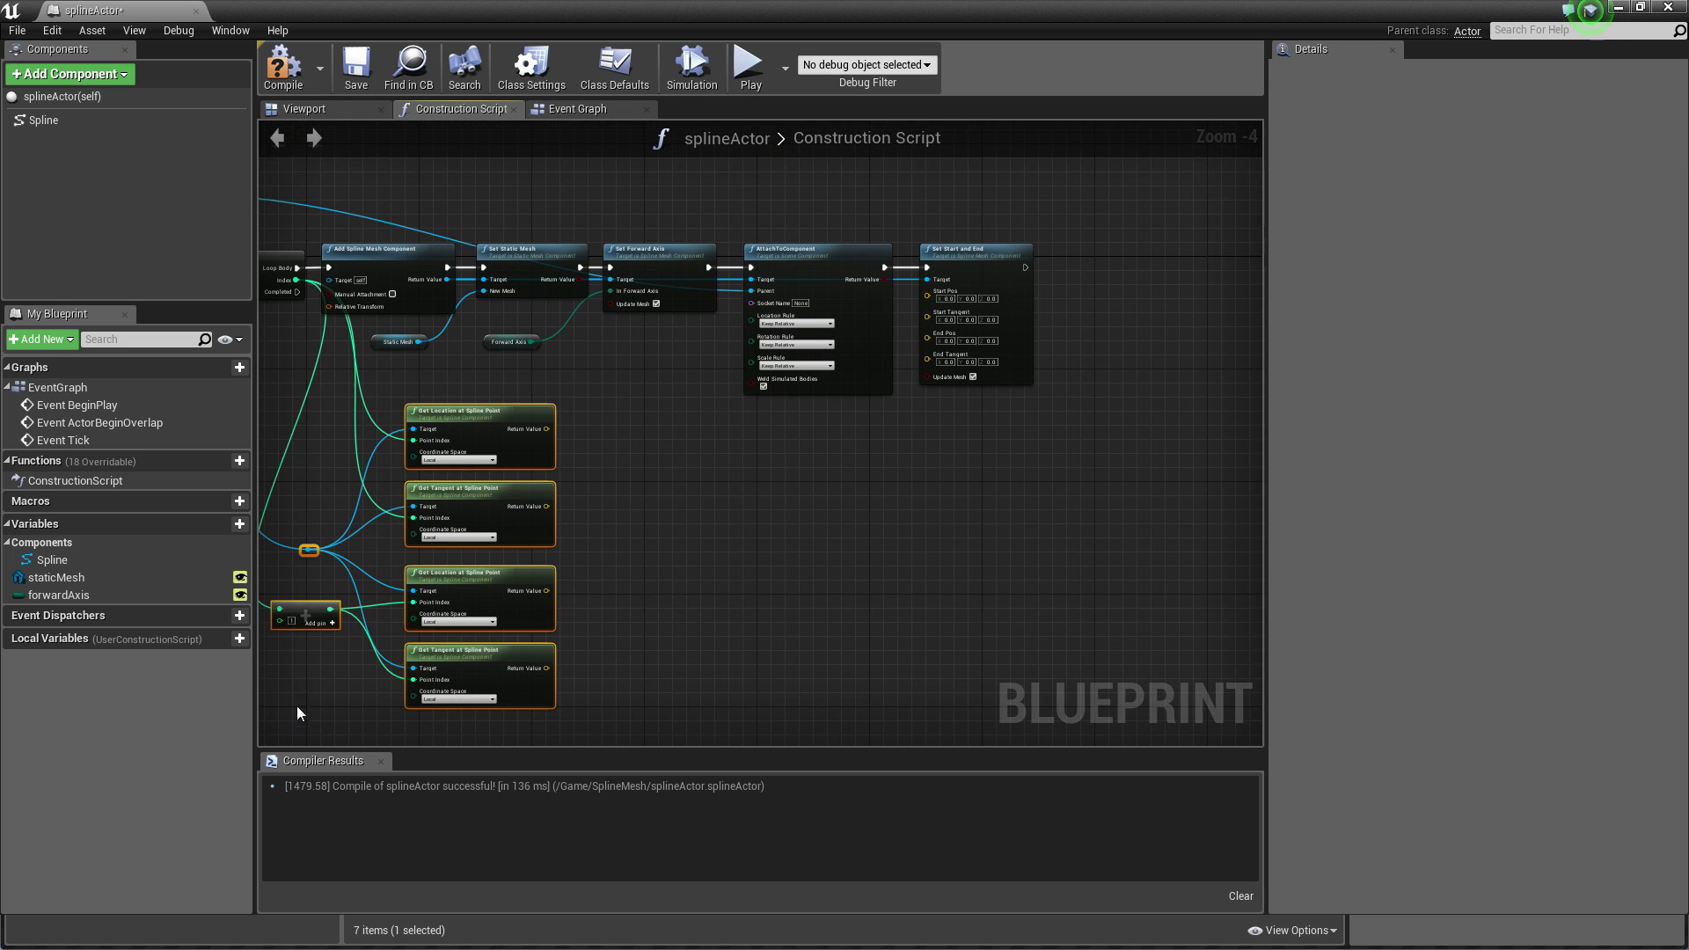
drag(306, 605, 607, 605)
click(920, 457)
Connect the four location and tangent Return Values to Start Pos, Start Tangent, End Pos and End Tangent of Set Start and End.
scroll(888, 450, up, 3)
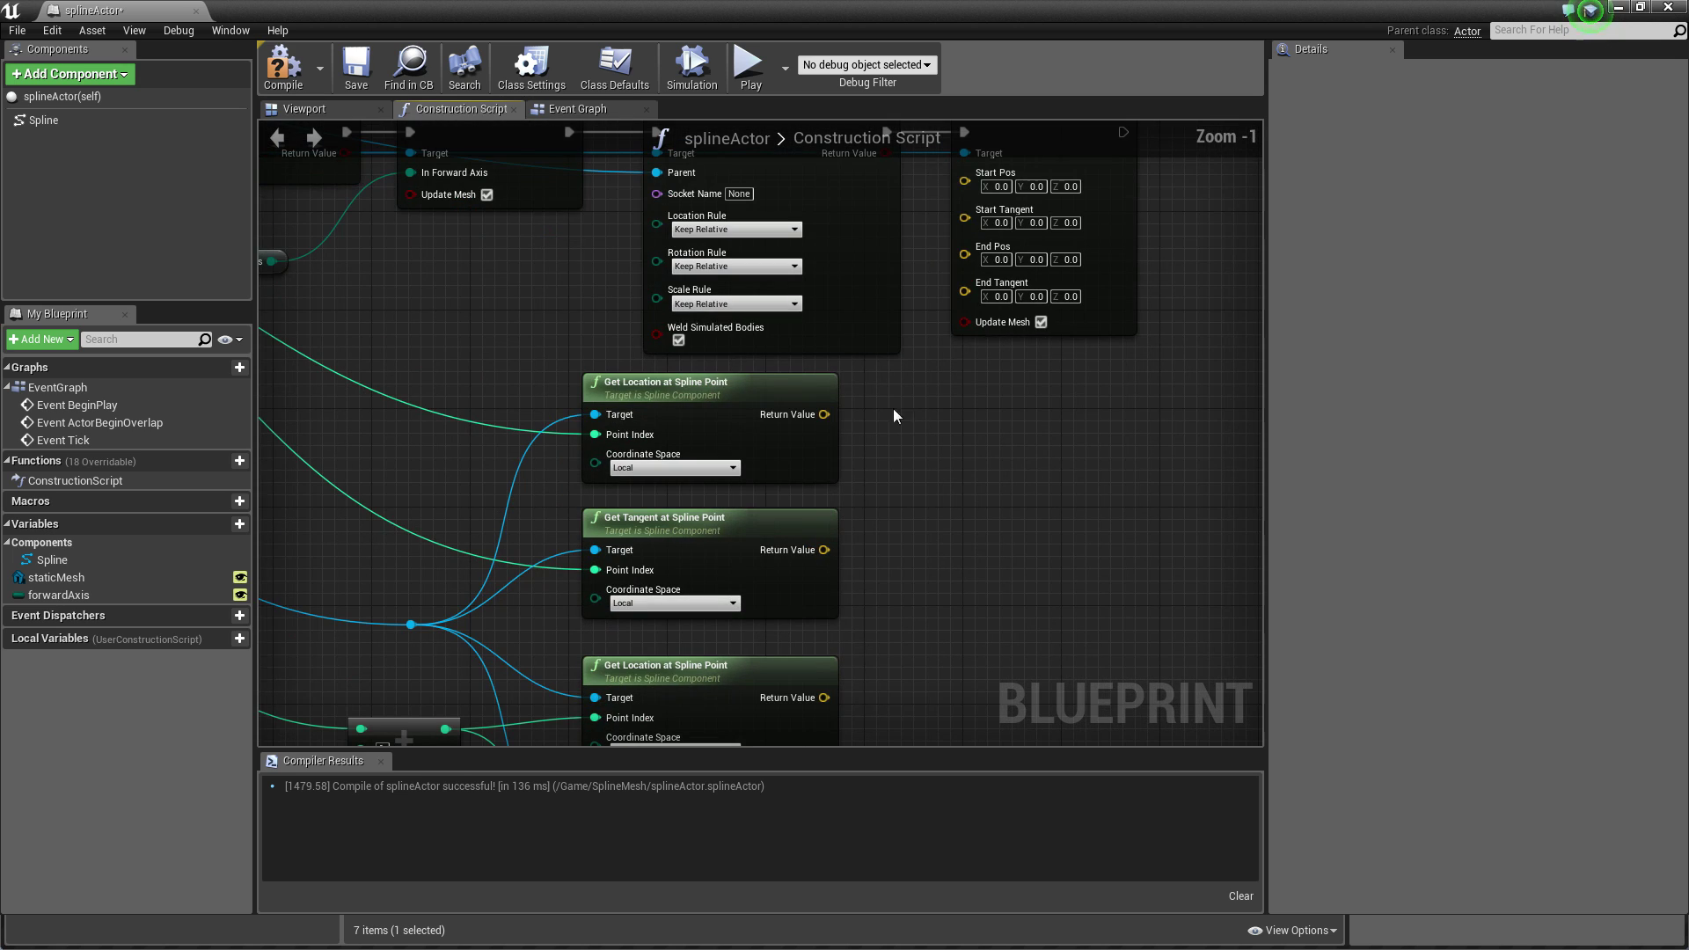
drag(824, 415, 966, 181)
drag(824, 550, 966, 201)
right_drag(857, 607, 852, 486)
drag(818, 575, 969, 245)
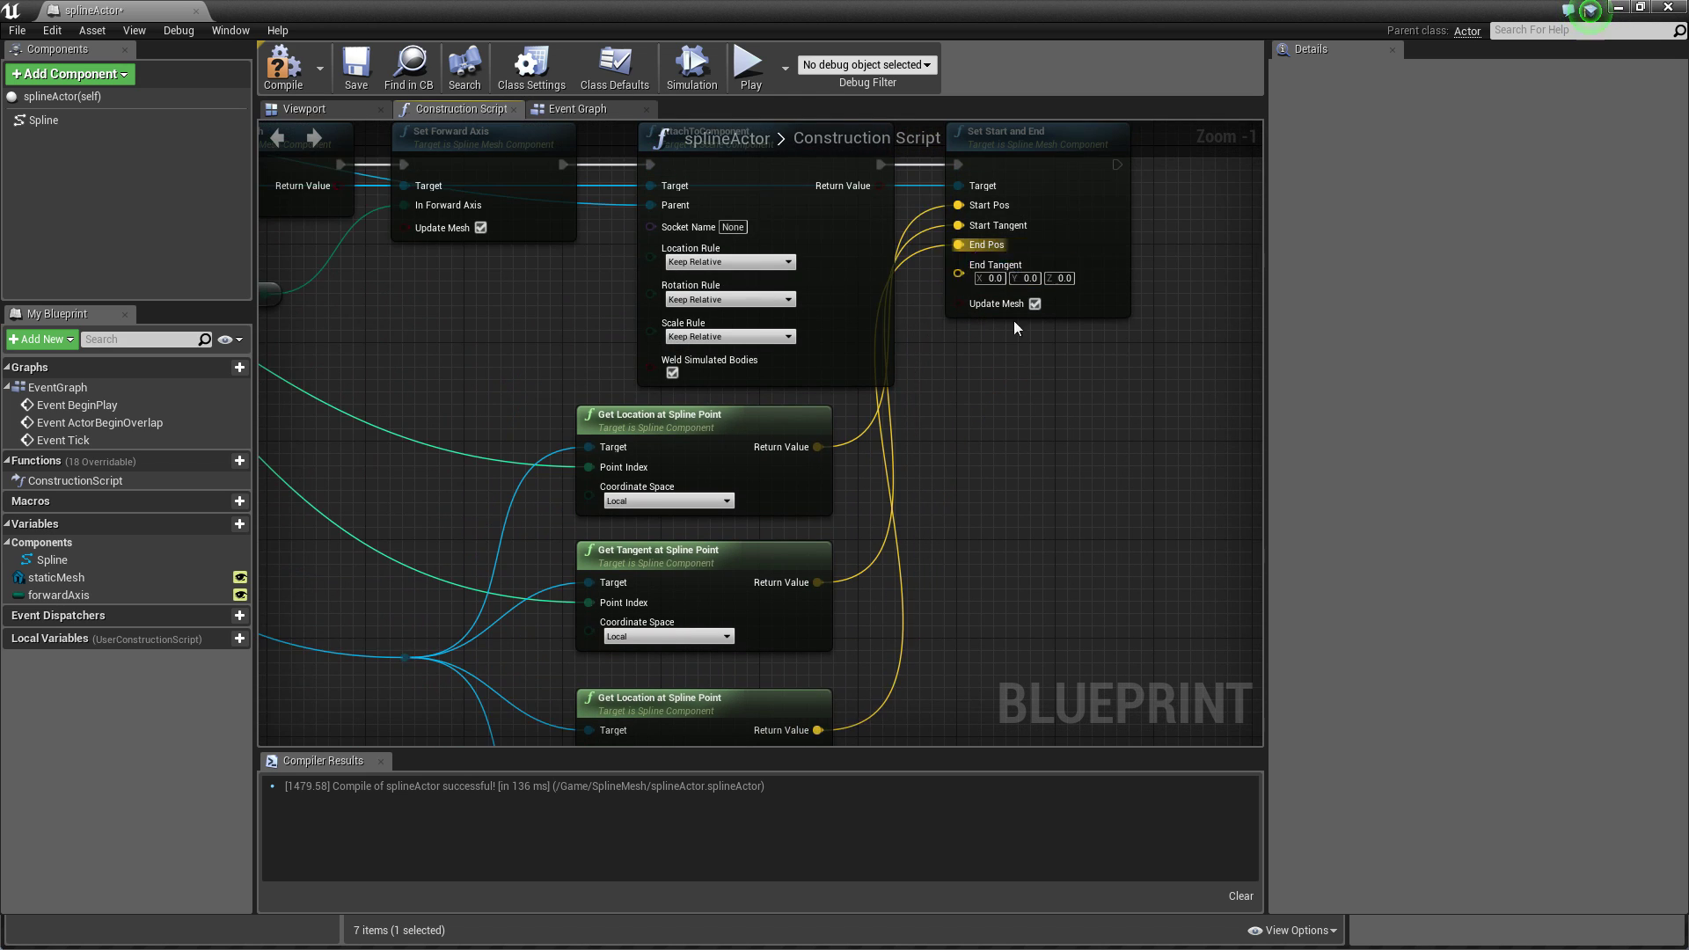
right_drag(933, 678, 981, 417)
drag(865, 605, 1044, 299)
Reposition the group of spline point, addition and reroute nodes slightly lower beneath the main execution row.
scroll(1179, 475, down, 2)
right_drag(1182, 480, 1021, 447)
scroll(1052, 476, down, 2)
drag(973, 442, 615, 696)
drag(849, 444, 810, 467)
click(1110, 431)
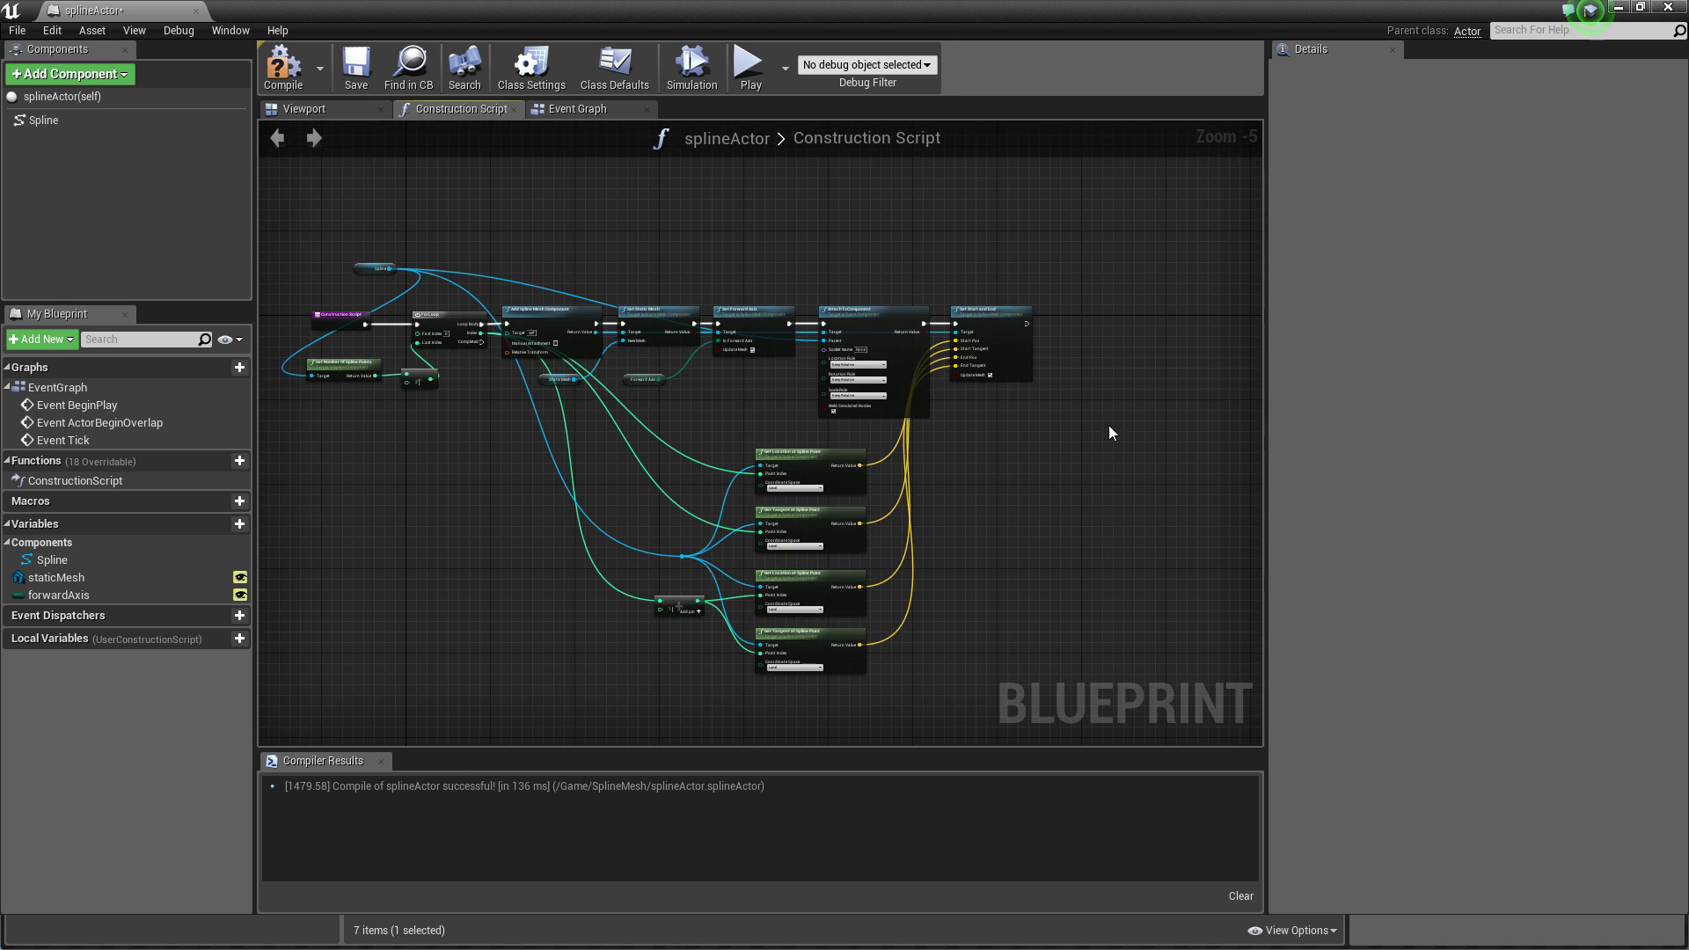
Review the finished node chain and examine the Spline component's collision properties.
right_drag(1110, 374, 859, 461)
scroll(806, 508, up, 3)
drag(733, 391, 750, 388)
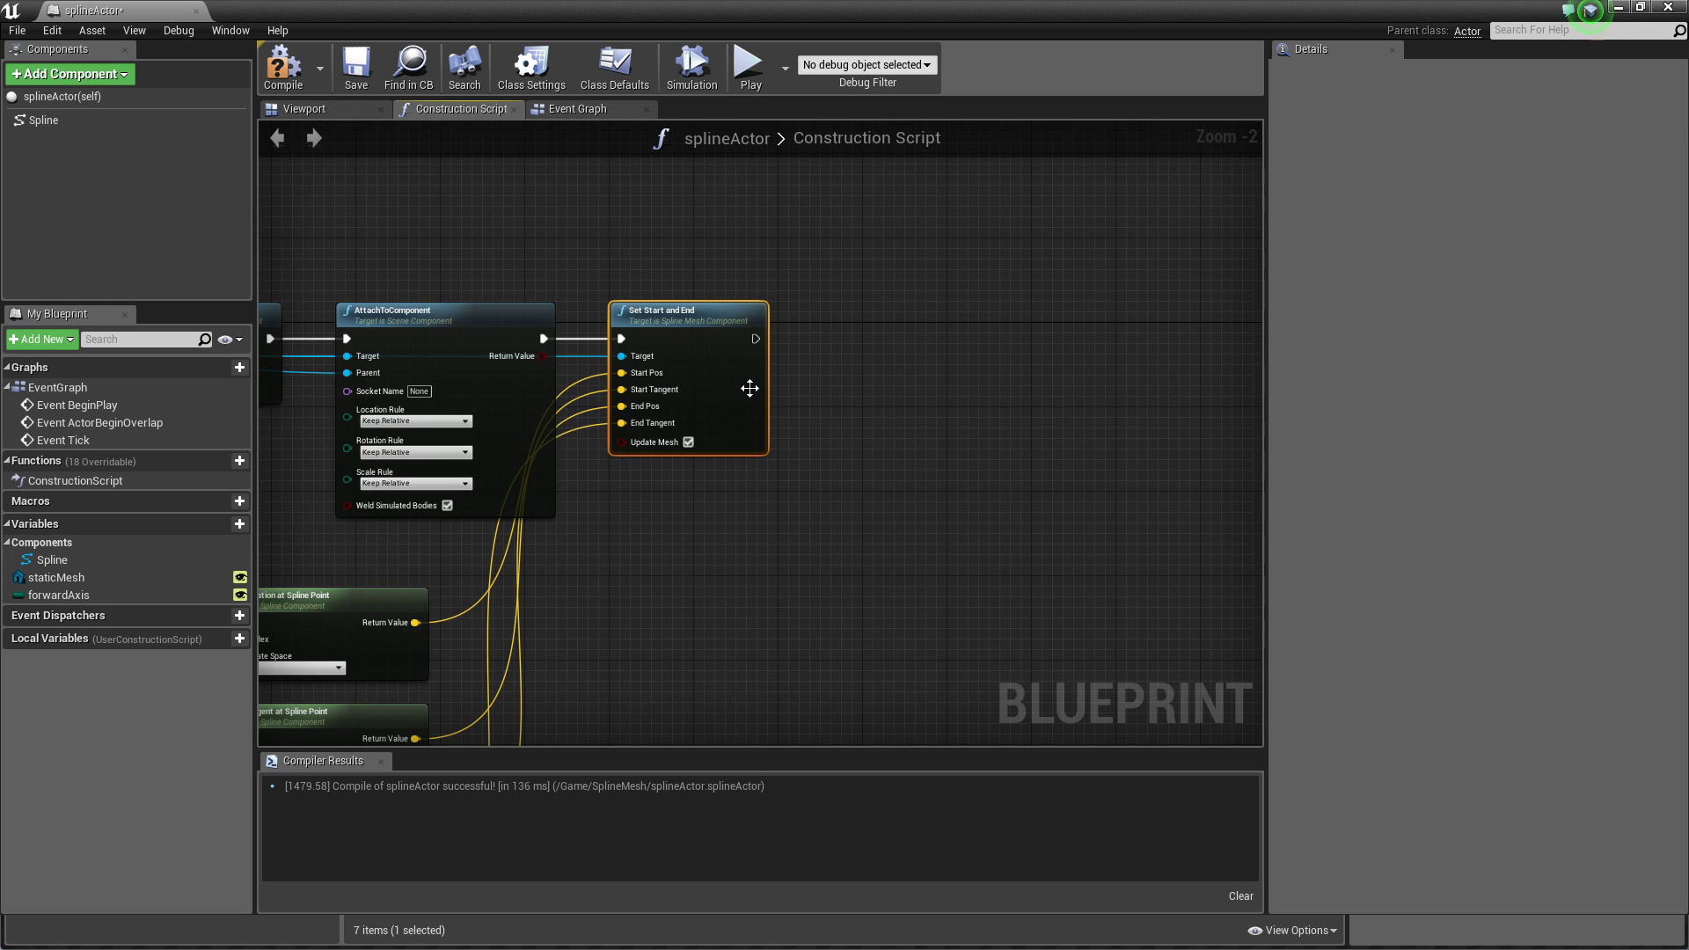
click(857, 444)
right_drag(684, 528, 953, 527)
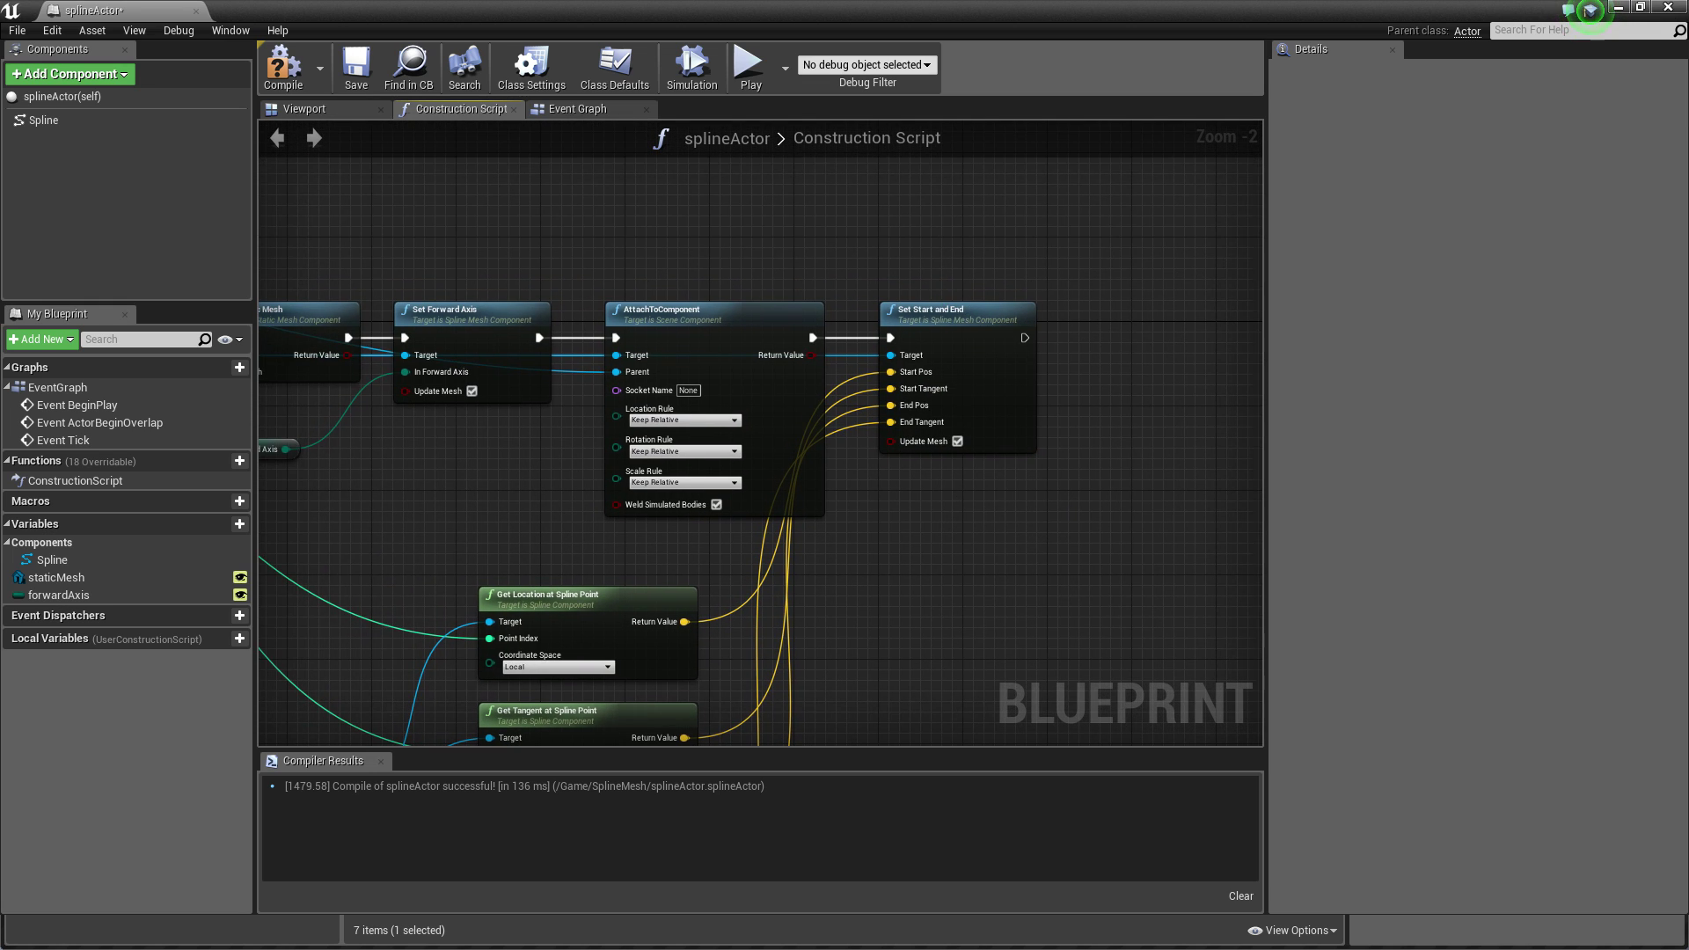
right_drag(817, 425, 1329, 503)
click(44, 121)
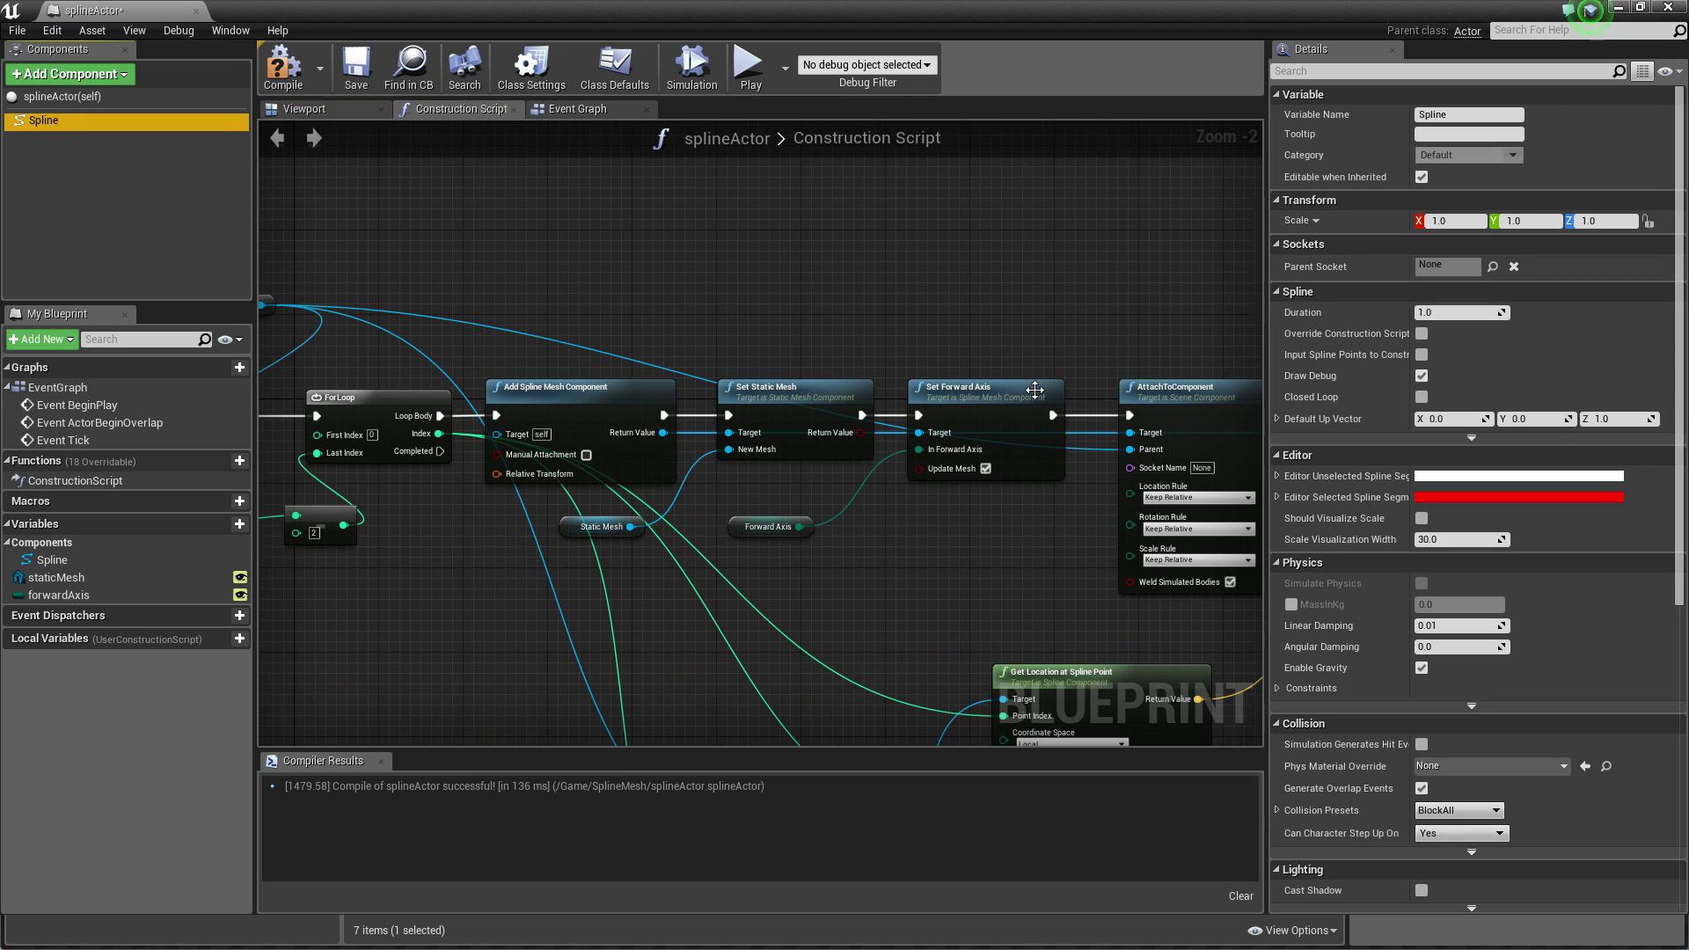
scroll(1443, 605, down, 10)
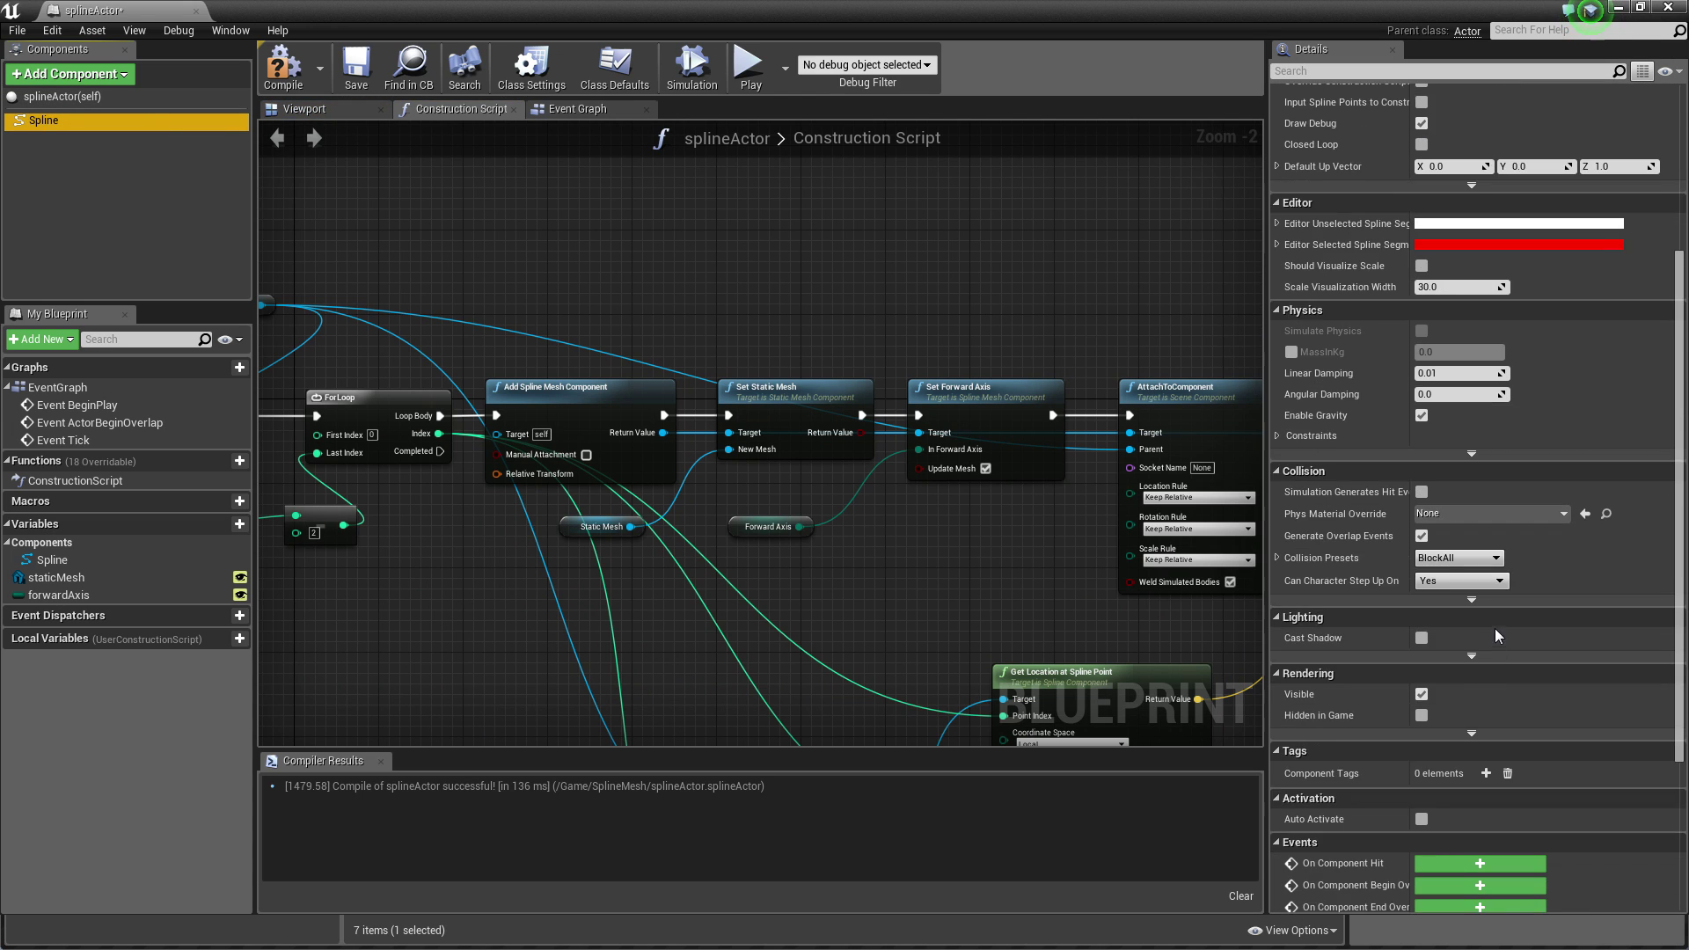
scroll(1522, 641, up, 2)
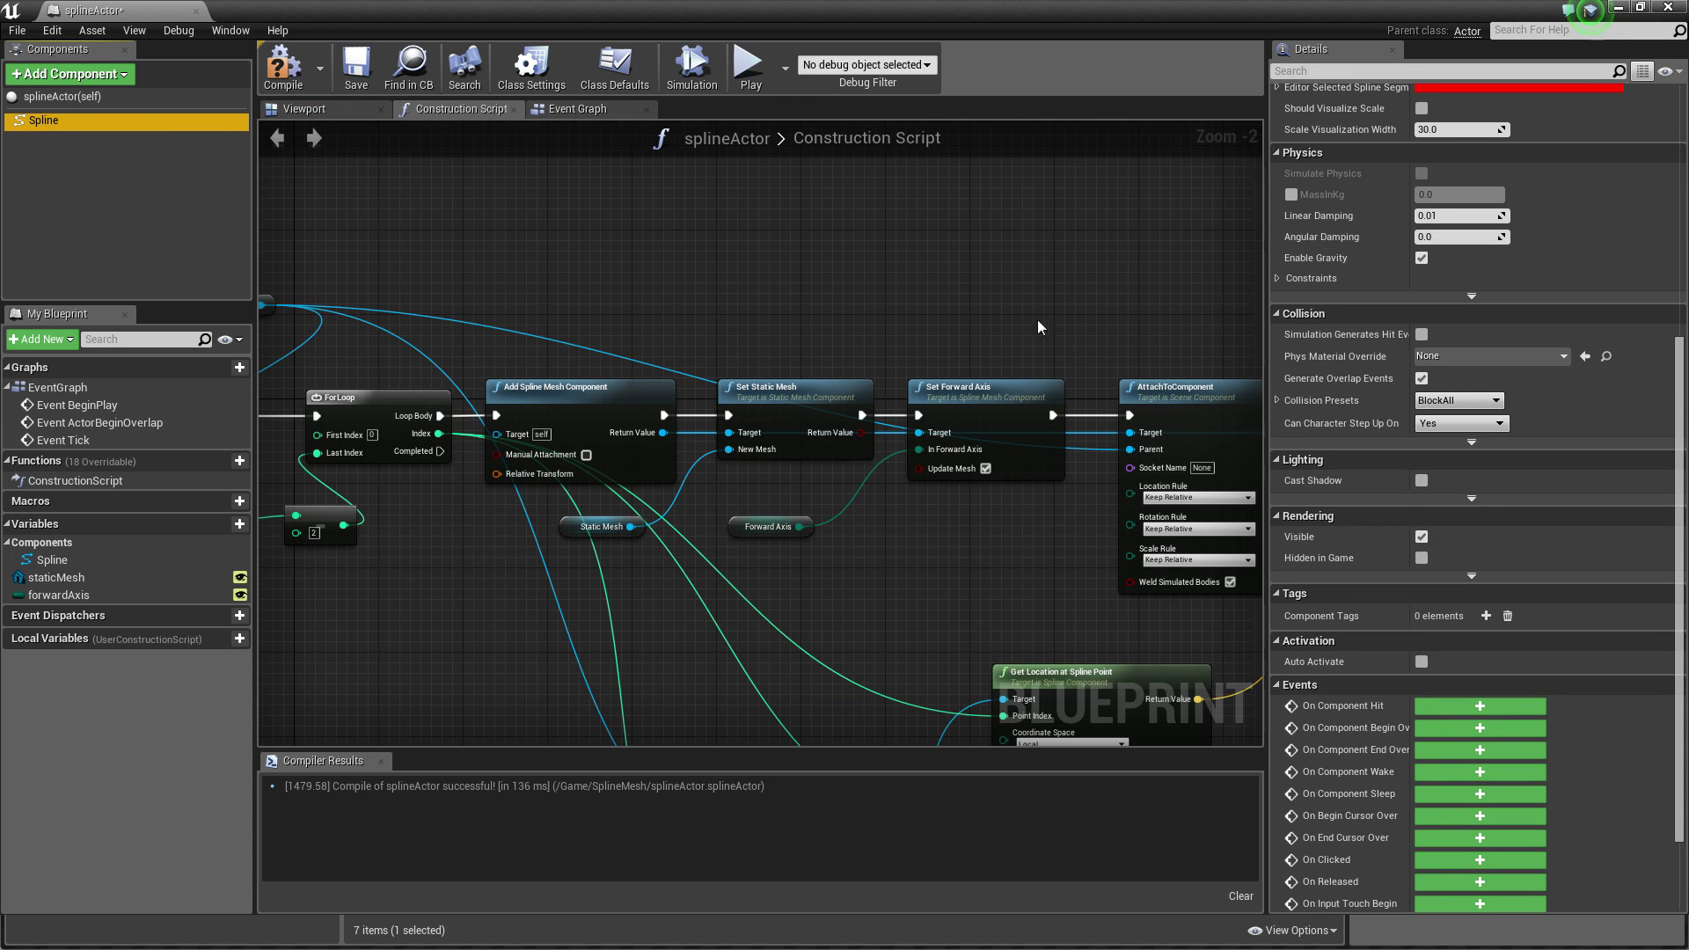
Add a Set Collision Enabled node from the Return Value of Add Spline Mesh Component and move it above AttachToComponent.
right_drag(644, 431, 764, 447)
drag(784, 449, 958, 305)
text(set colli)
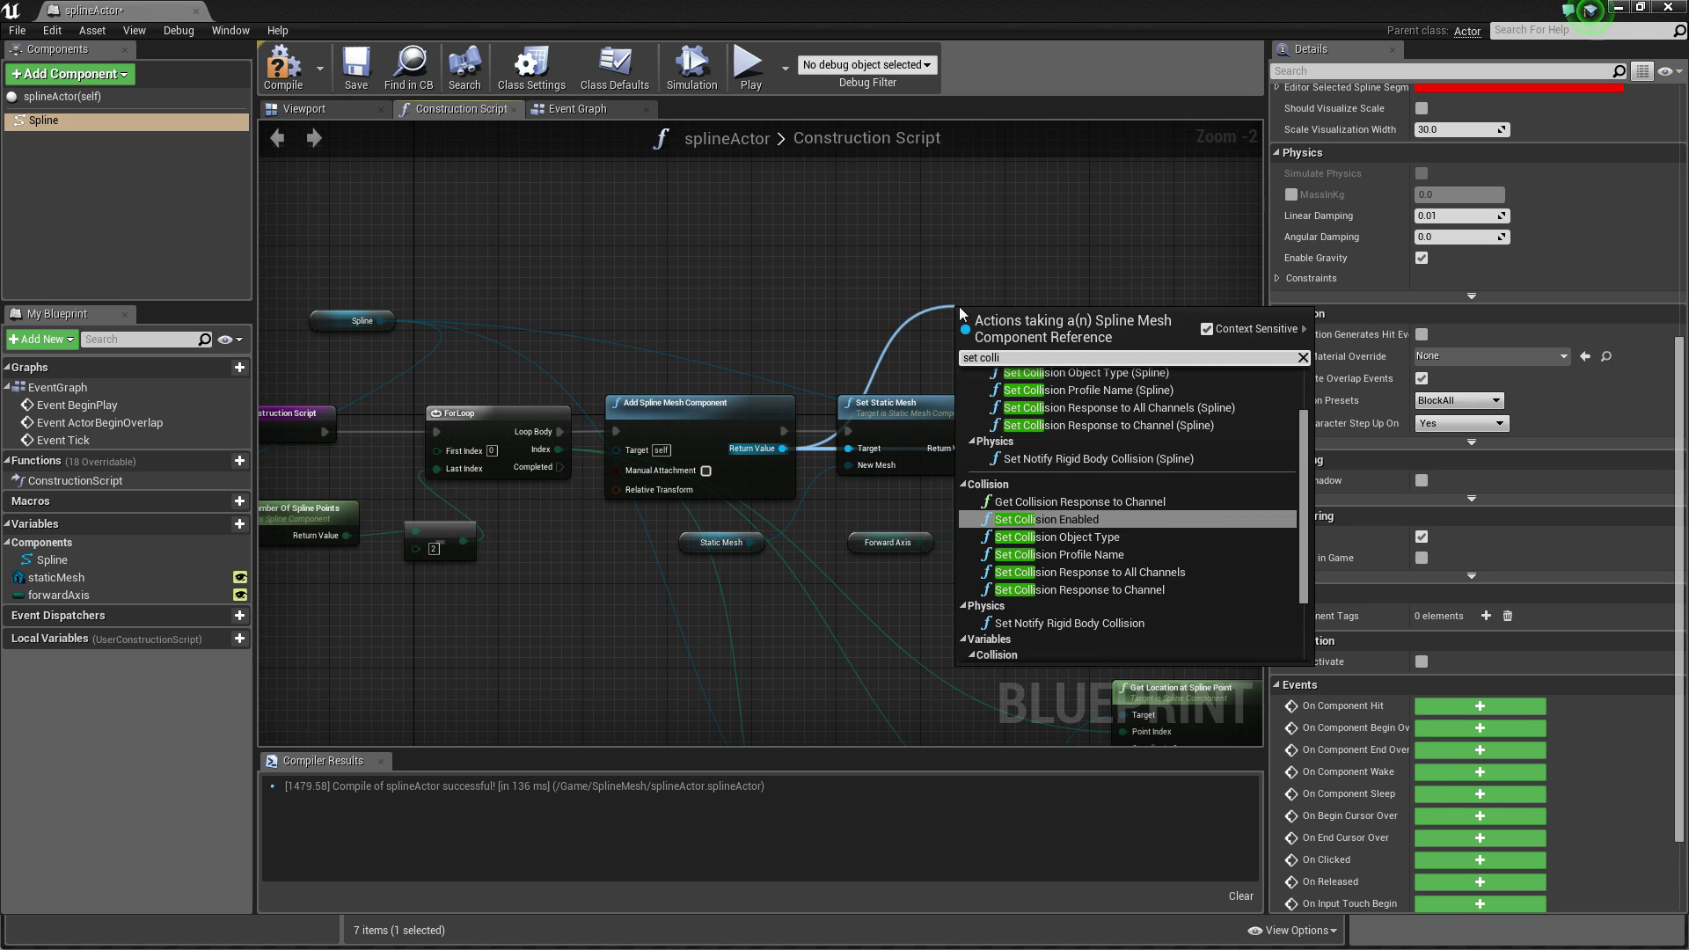
click(1071, 522)
right_drag(1096, 352, 755, 381)
drag(774, 359, 1155, 317)
right_drag(1183, 345, 709, 372)
Set the collision node's New Type to Query Only (No Physics Collision) and chain it after Set Start and End.
click(638, 407)
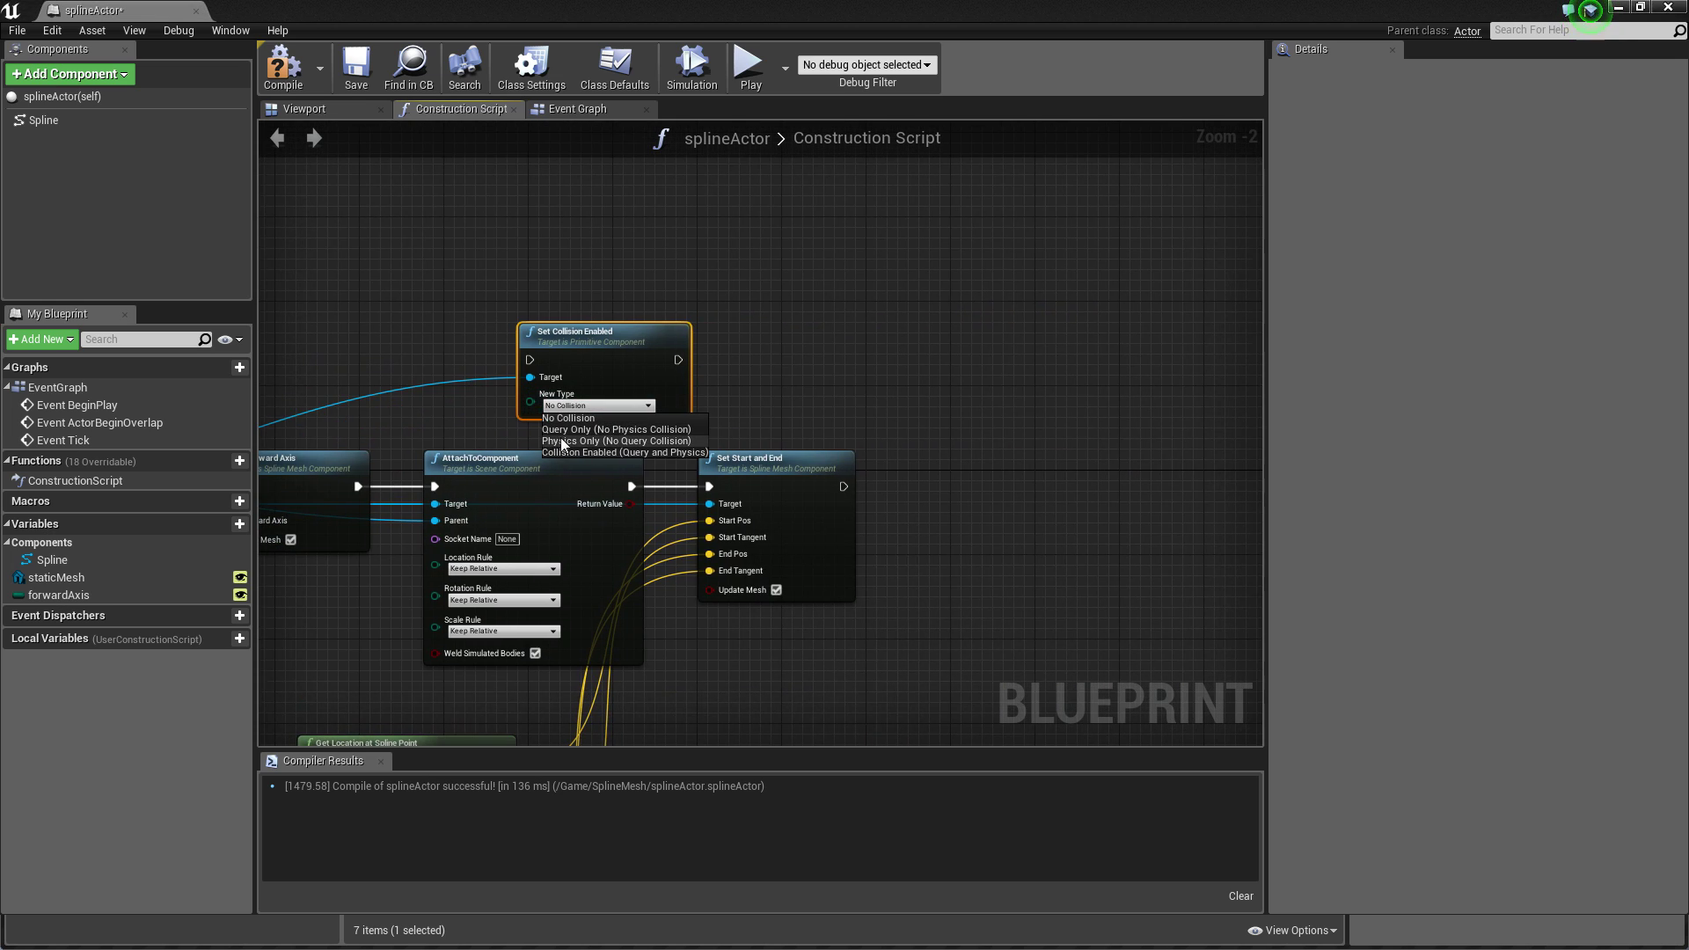
click(601, 430)
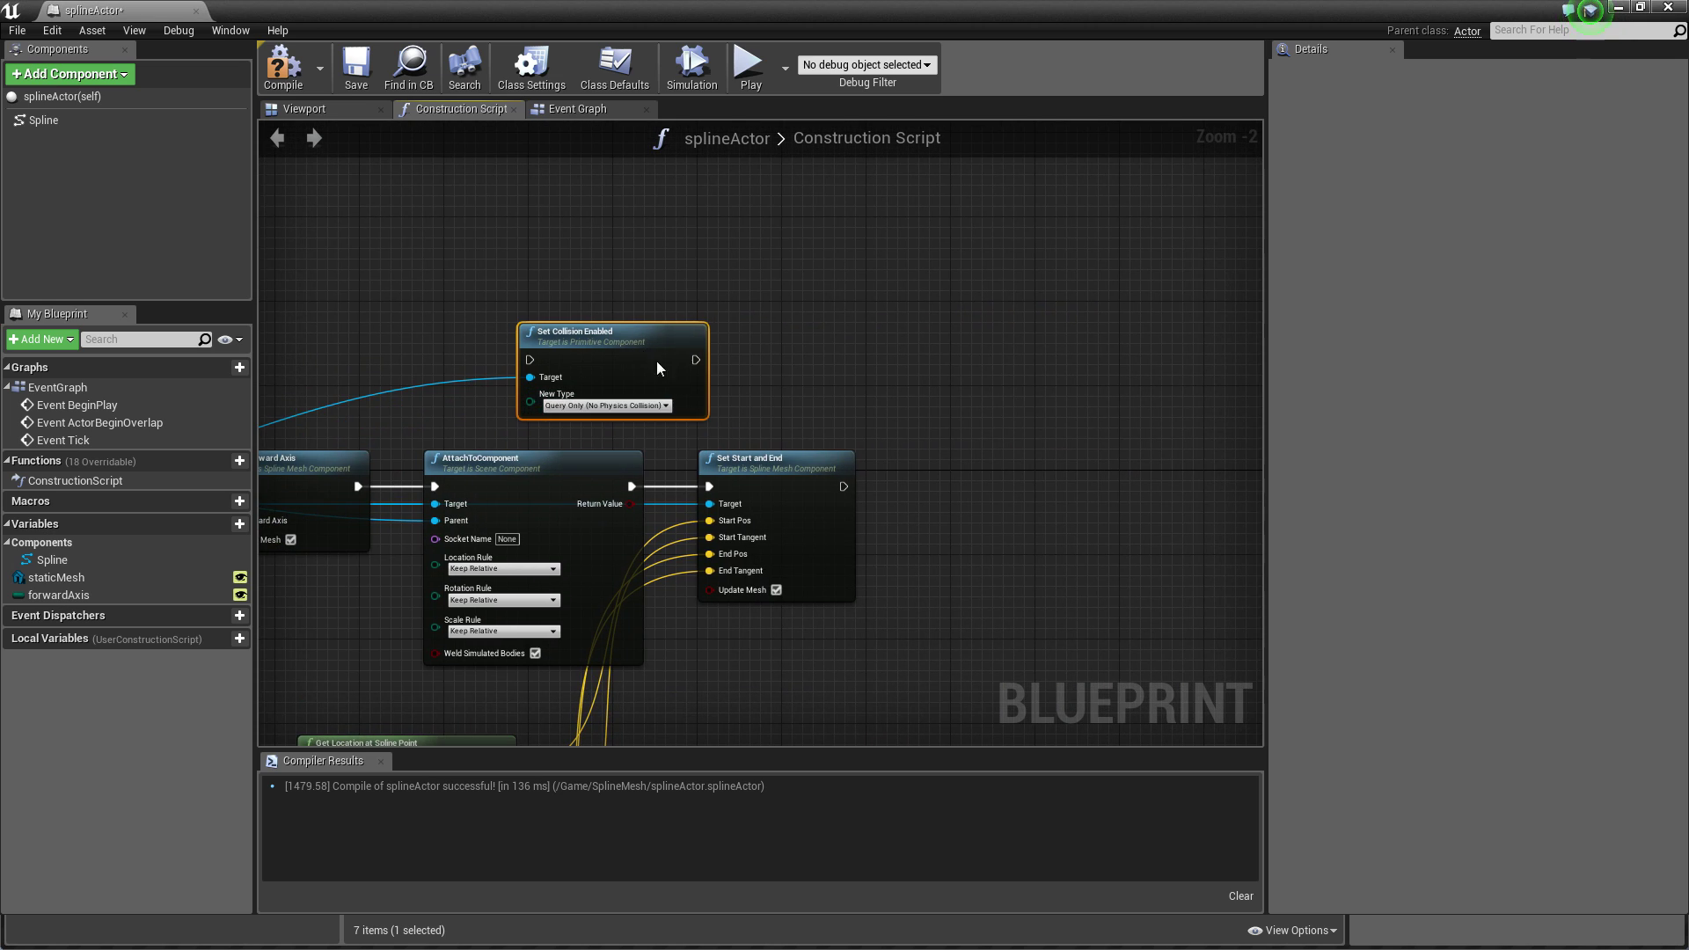
drag(656, 361, 1047, 508)
drag(844, 486, 962, 486)
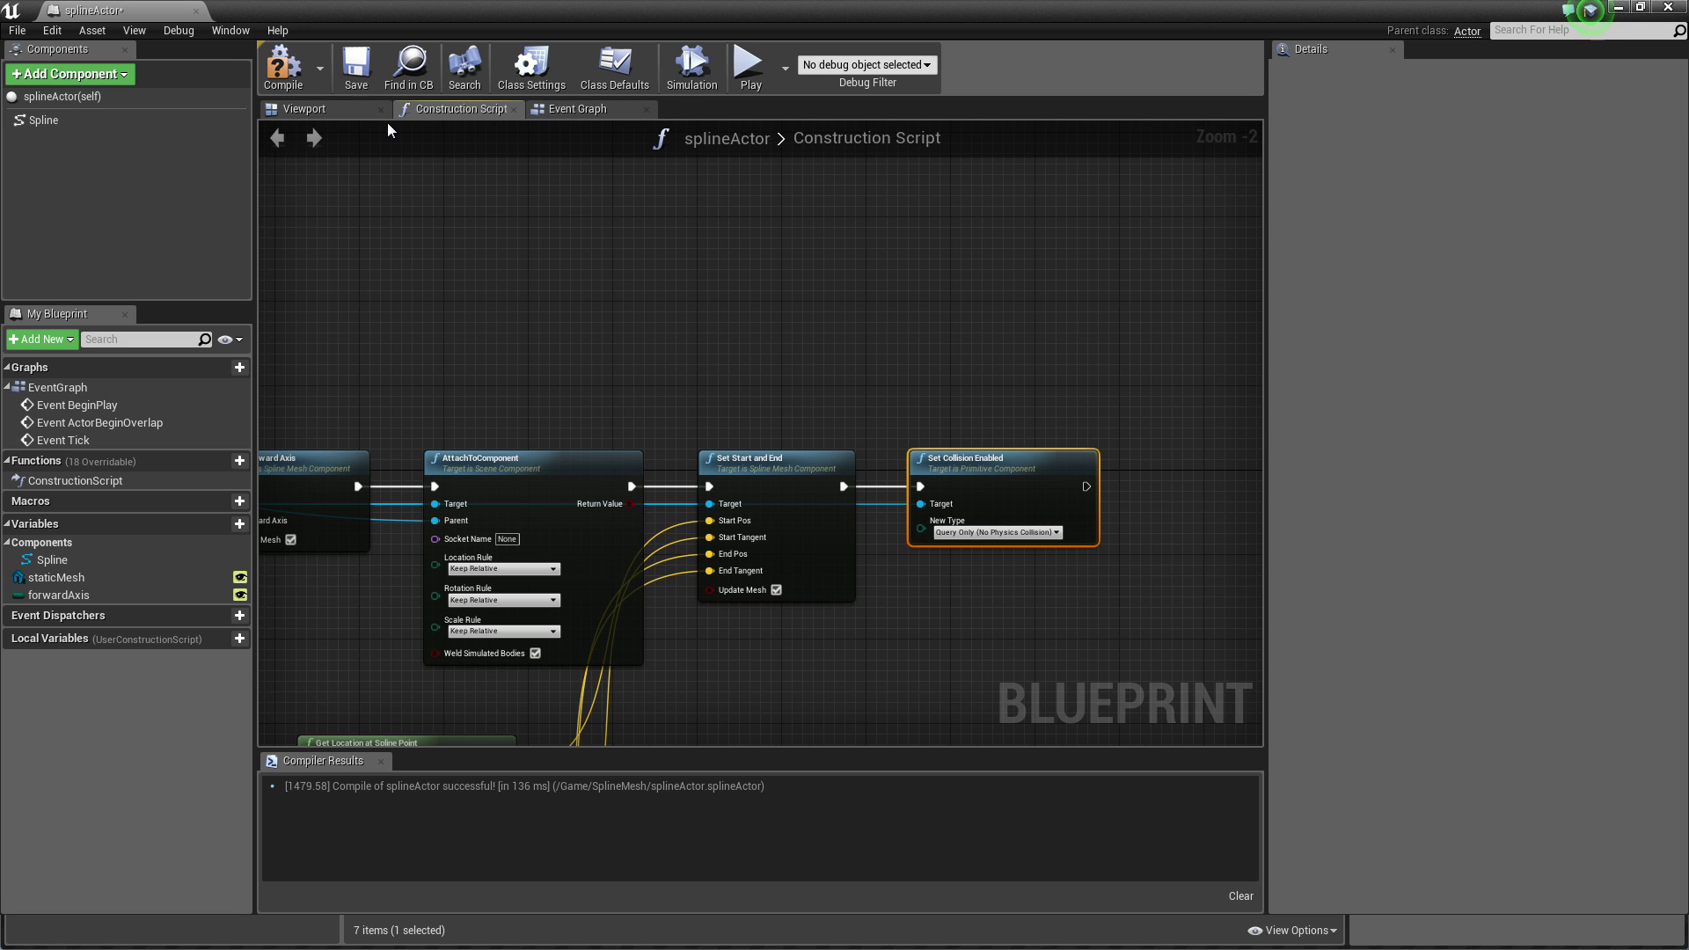
Compile and save the splineActor Blueprint, review its graph, and close the Blueprint editor.
click(283, 66)
click(356, 66)
right_drag(645, 297, 981, 313)
scroll(981, 312, down, 2)
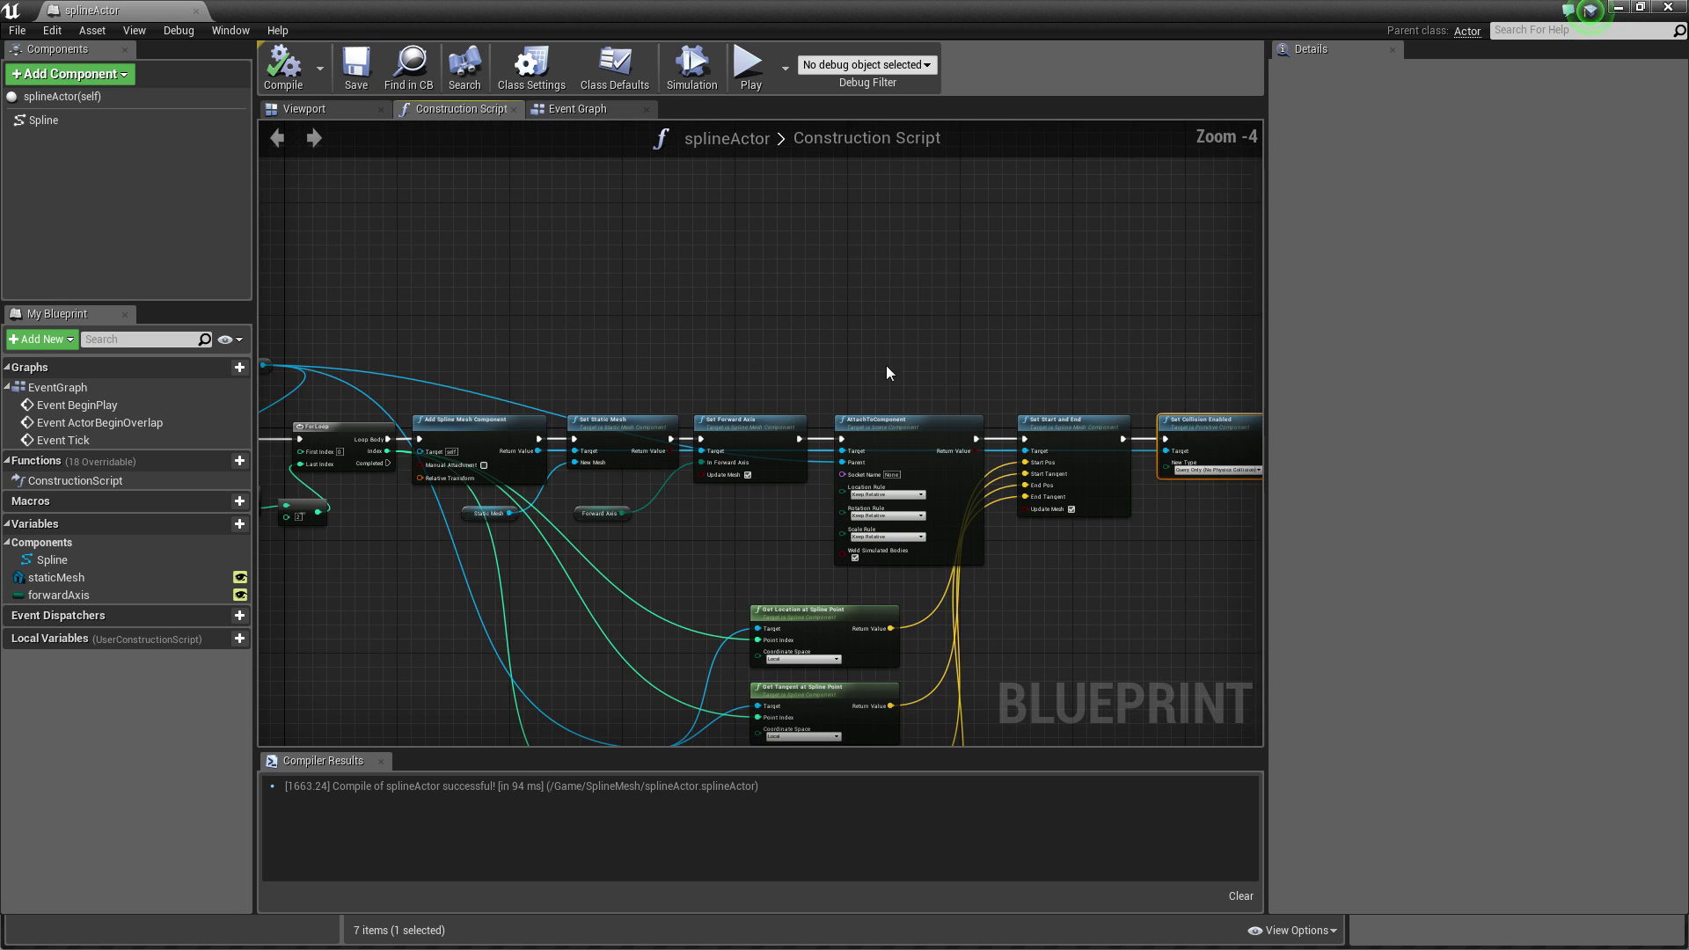
right_drag(885, 366, 772, 283)
scroll(767, 230, down, 1)
scroll(548, 283, up, 1)
right_drag(548, 283, 847, 276)
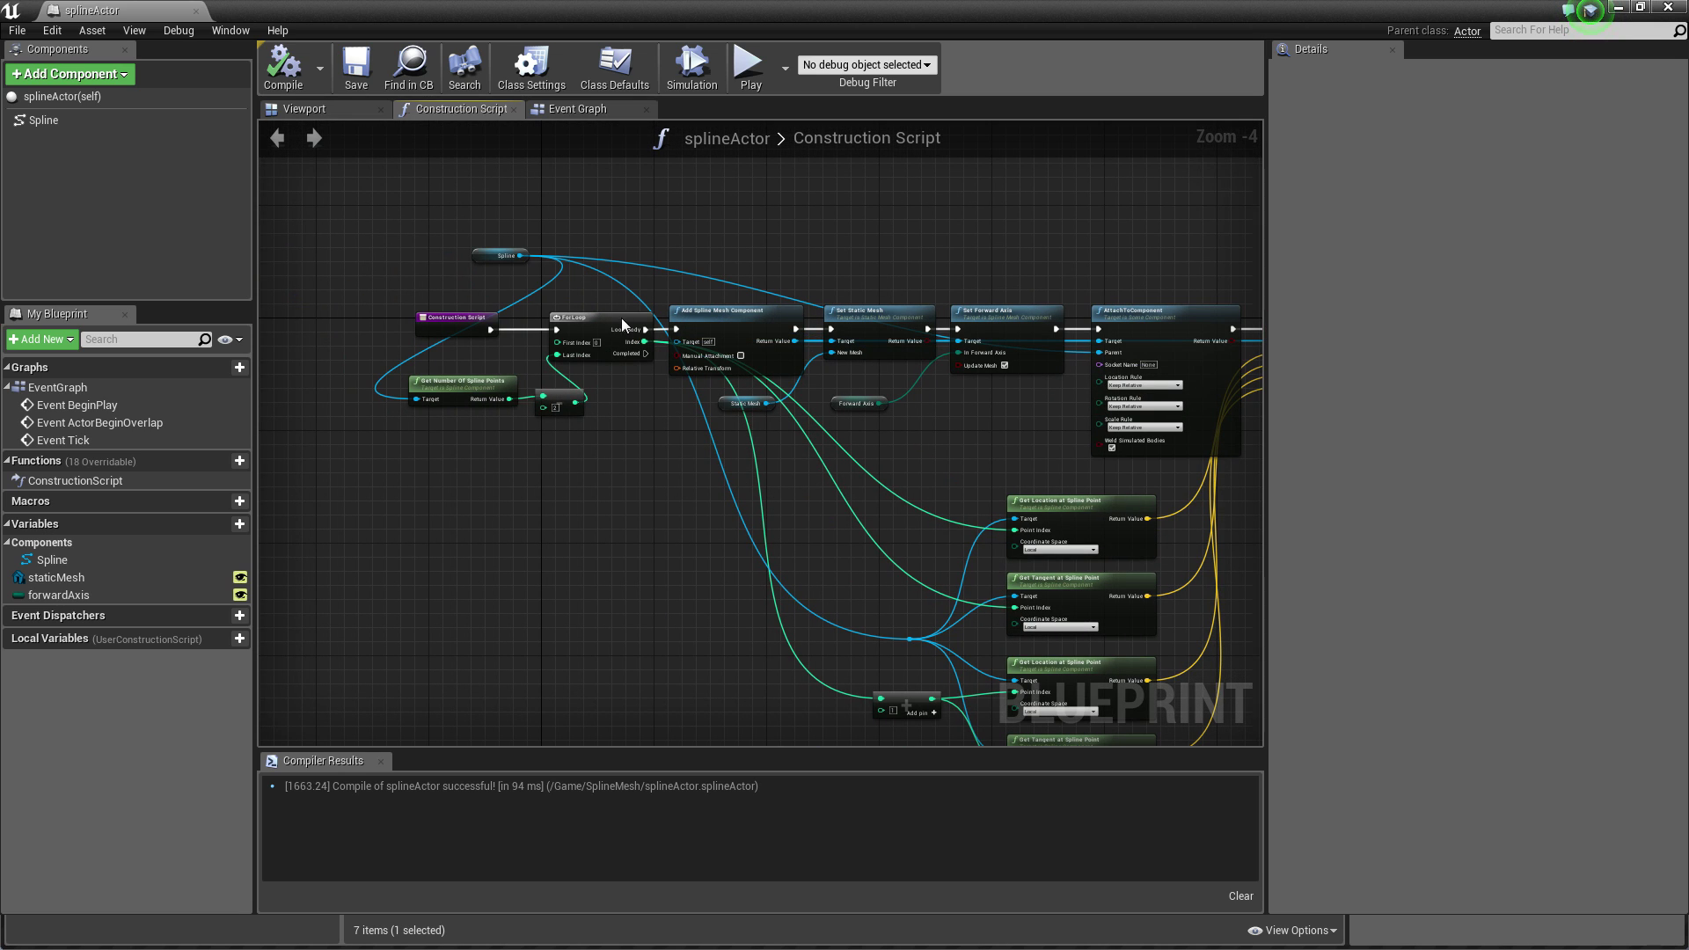
click(1667, 7)
Place a splineActor in the level near the floor text and raise it to a Z location of 150 cm.
drag(772, 820, 567, 492)
right_drag(567, 492, 561, 494)
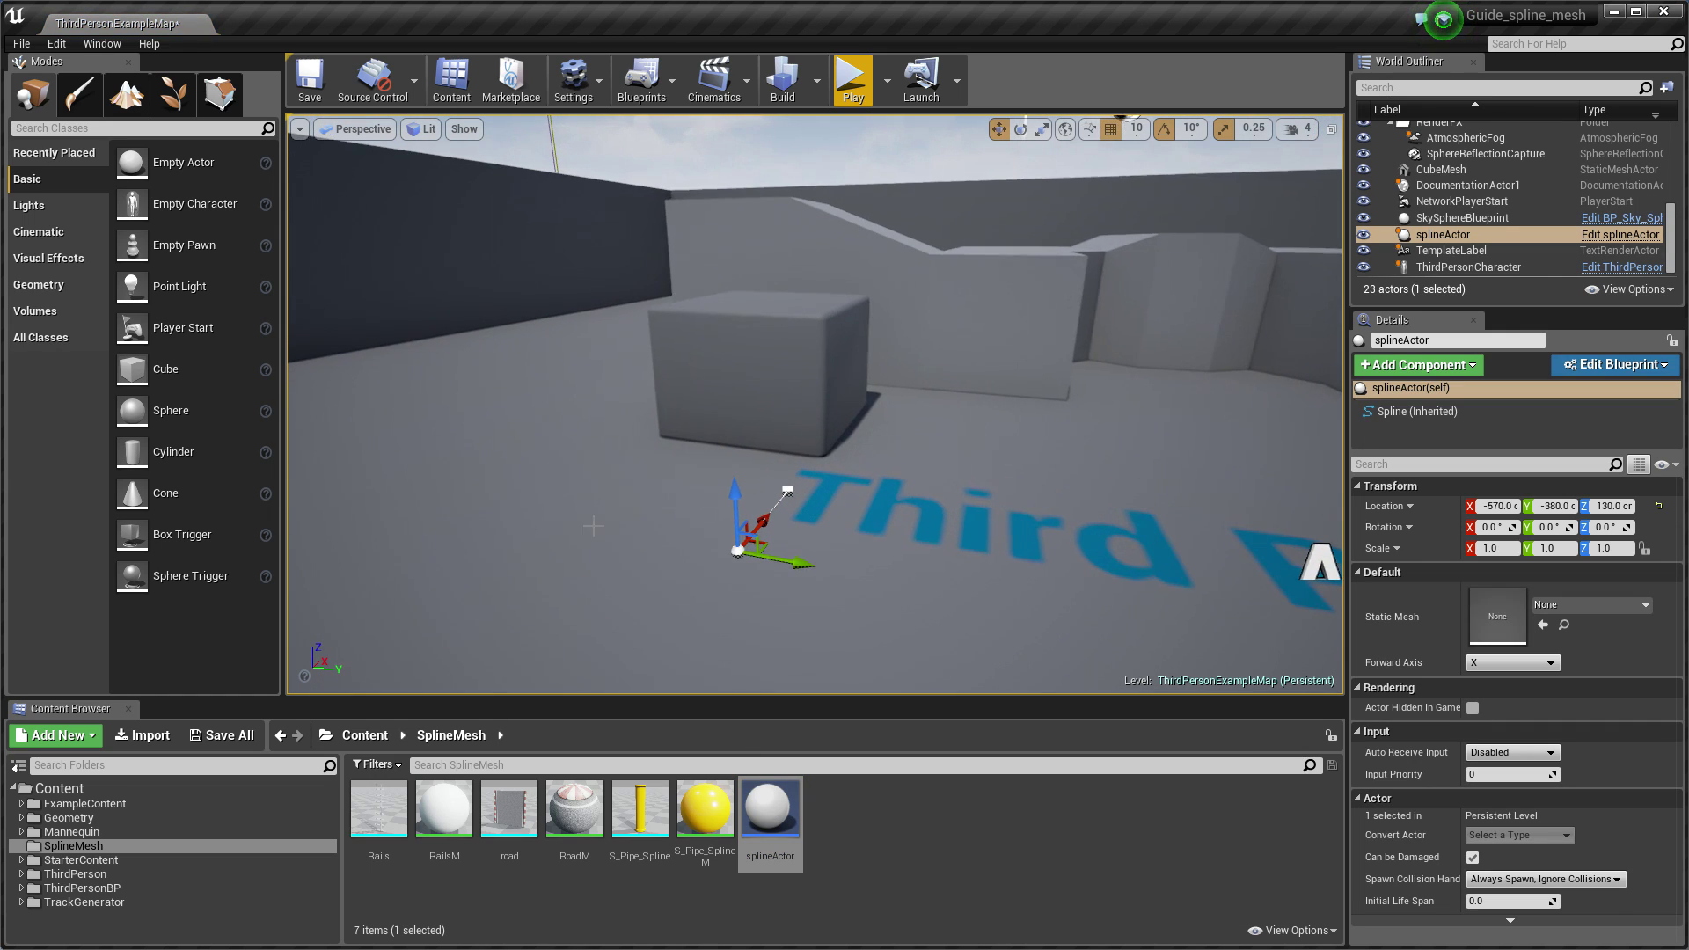
drag(736, 497, 737, 475)
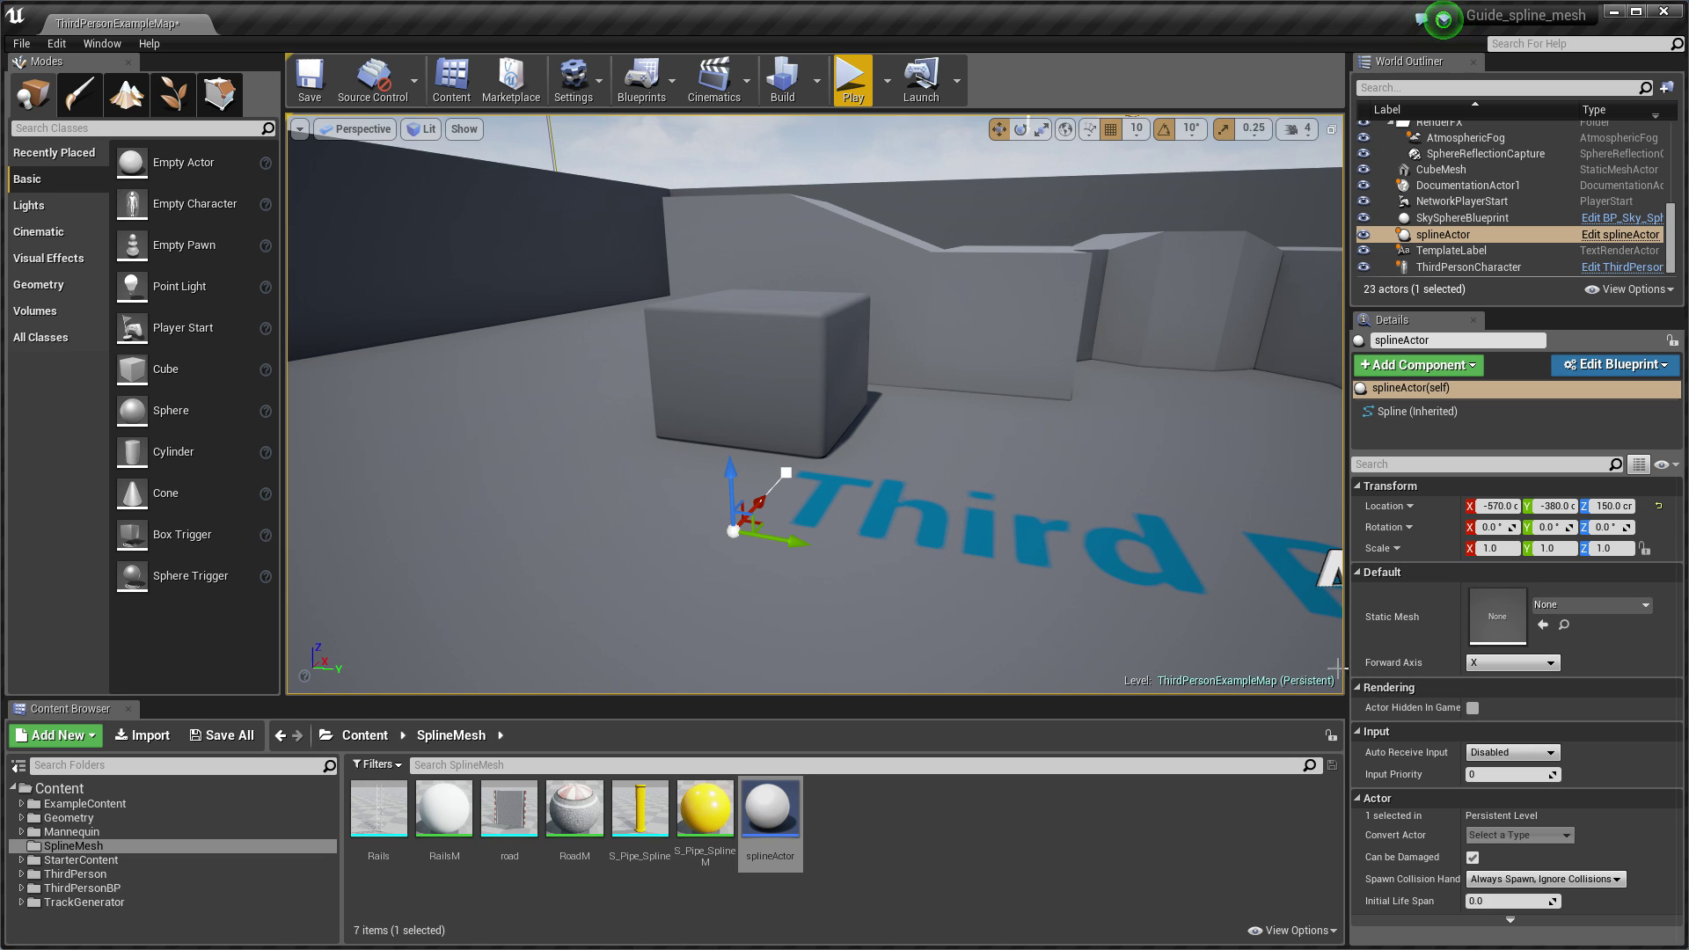
Set the placed splineActor's Forward Axis to Z and assign S_Pipe_Spline as its Static Mesh.
click(1502, 663)
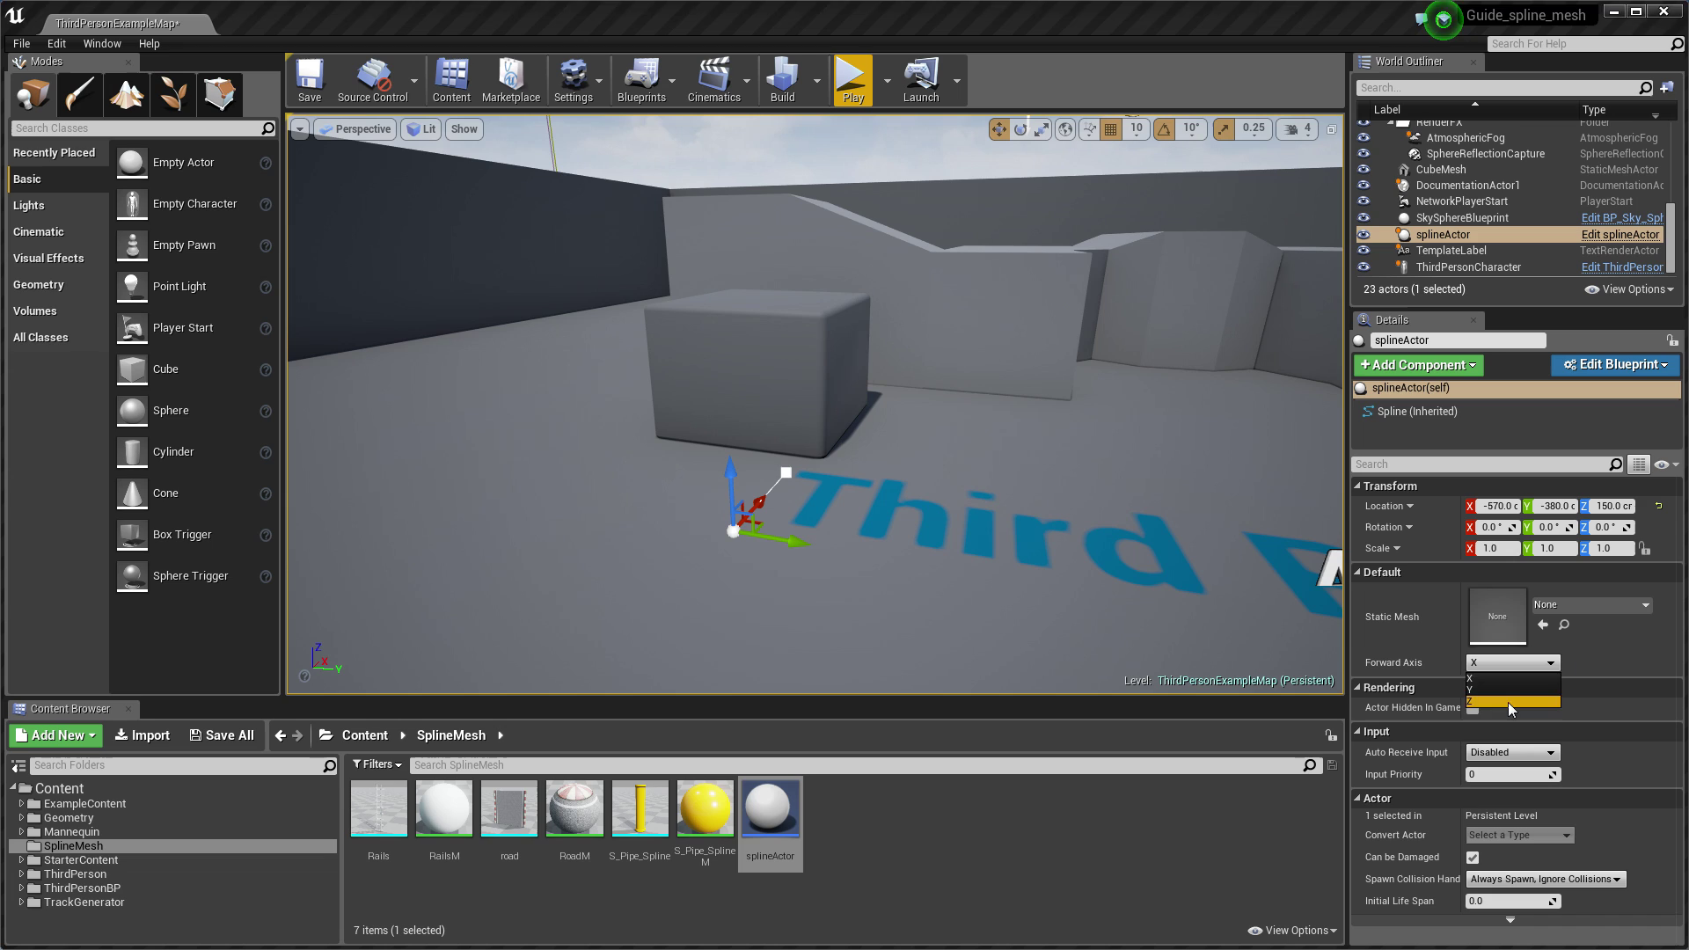
click(1506, 706)
click(645, 825)
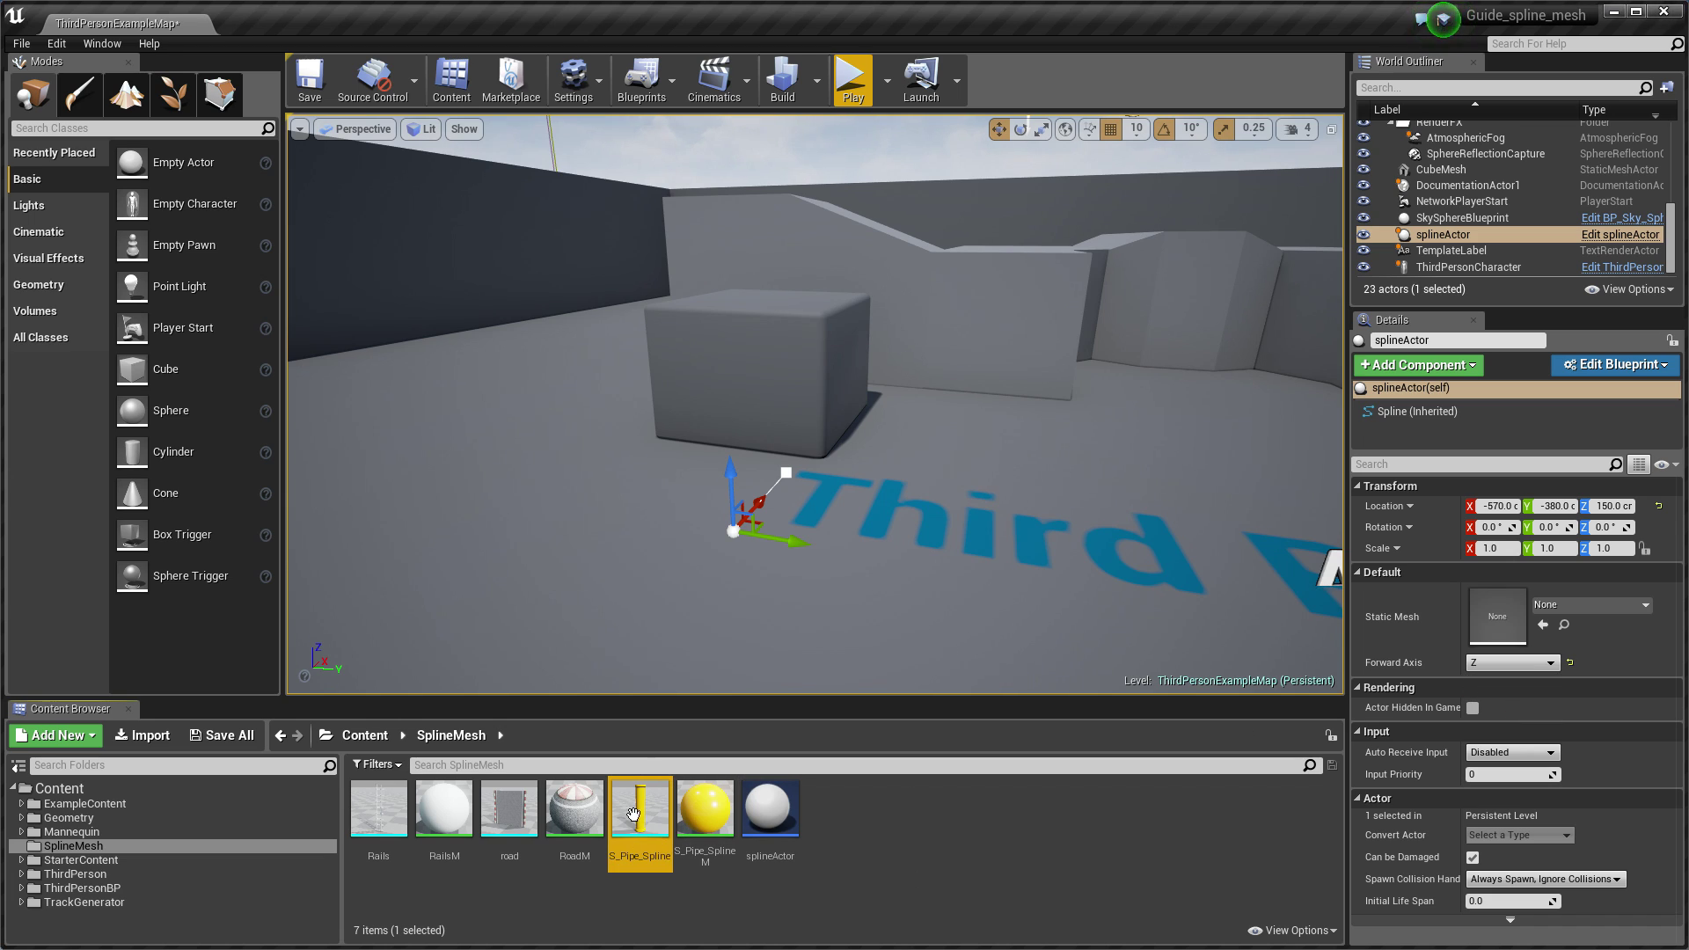
double_click(635, 820)
click(1667, 7)
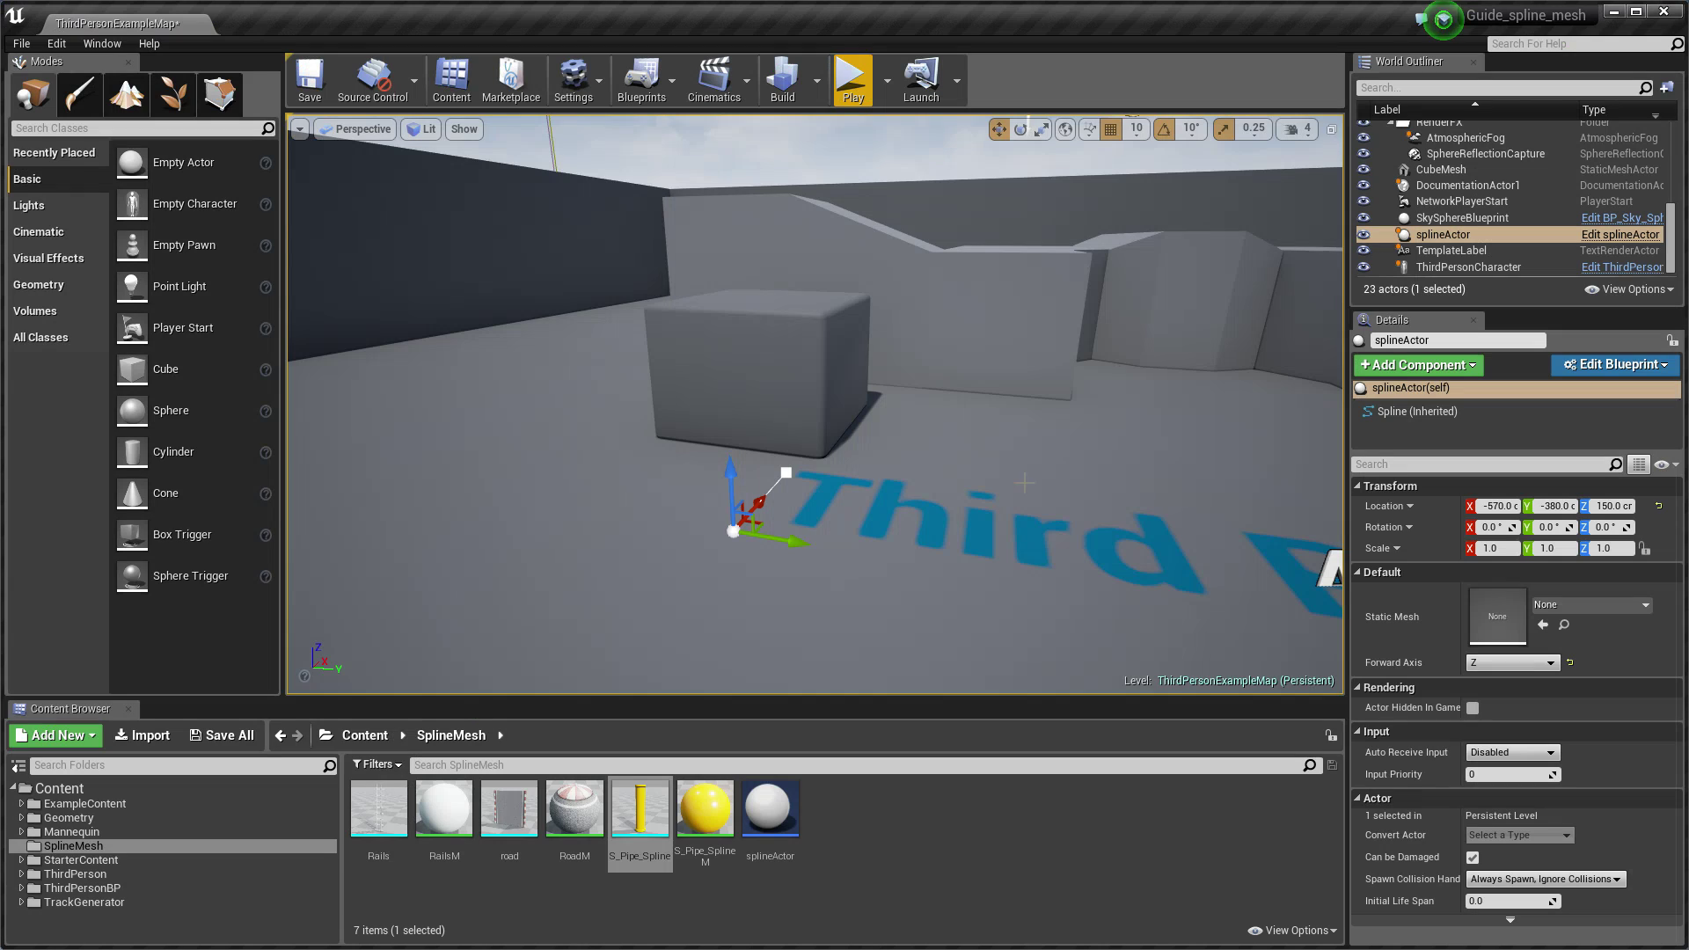
drag(634, 820, 1509, 618)
Extend the pipe from the spline's end point with additional points running past the cube up to the raised platform.
right_drag(779, 575, 737, 546)
right_drag(994, 539, 994, 539)
alt+drag(667, 484, 939, 481)
drag(984, 419, 929, 145)
right_drag(929, 145, 929, 145)
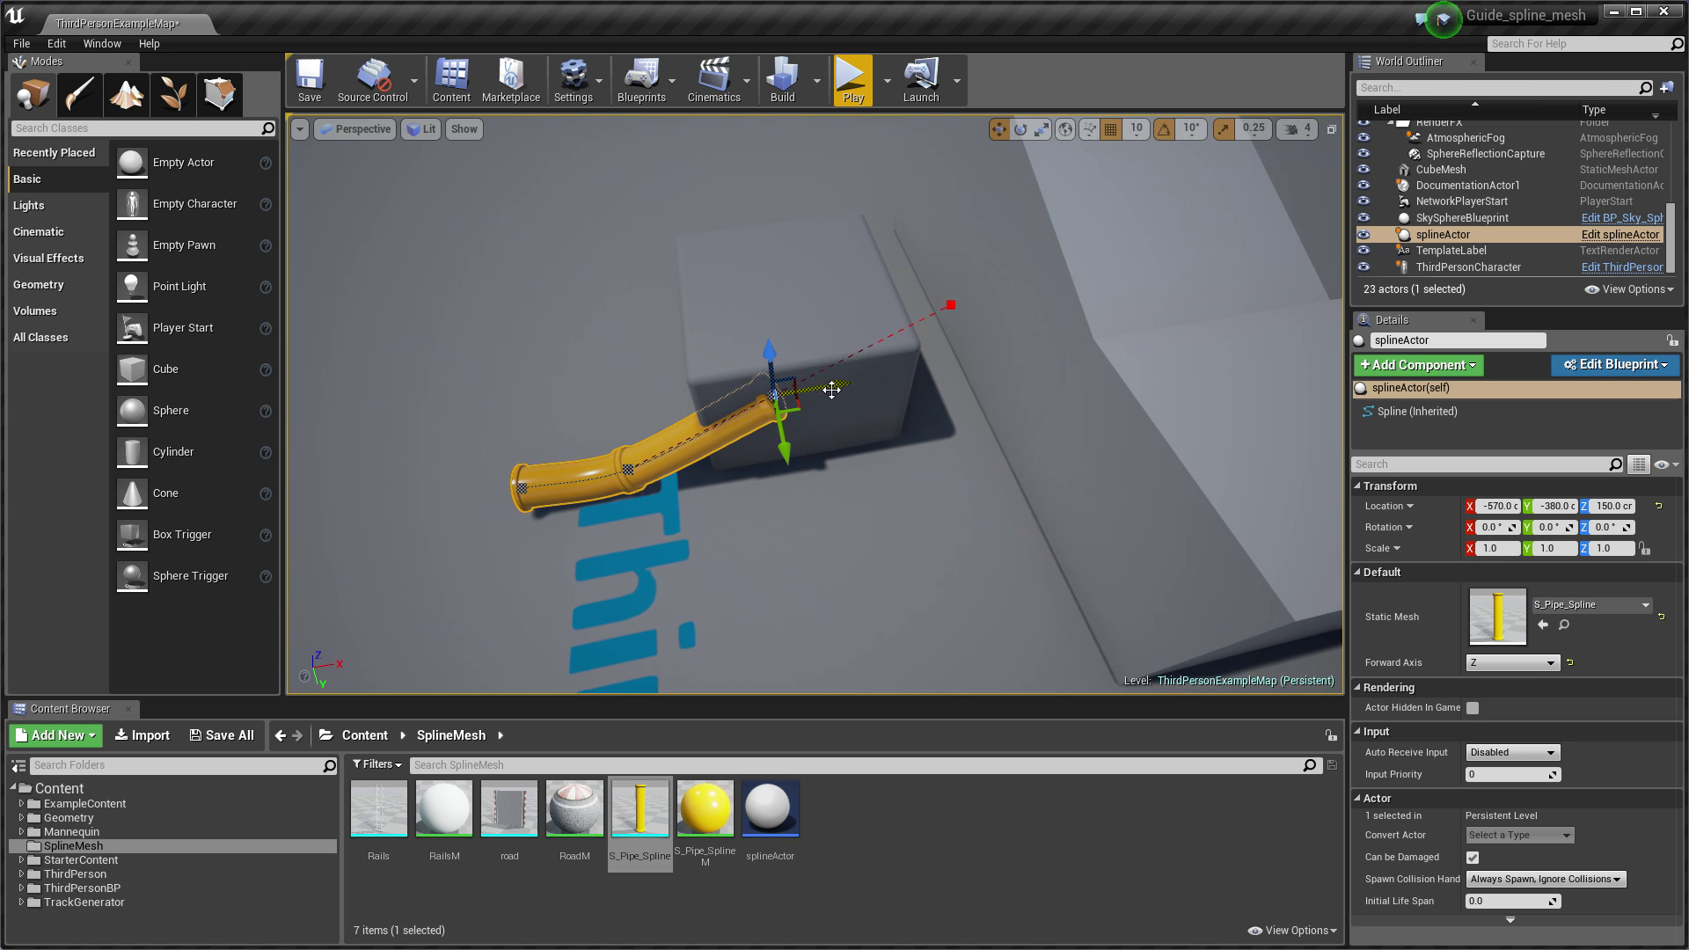
drag(1047, 312, 1026, 192)
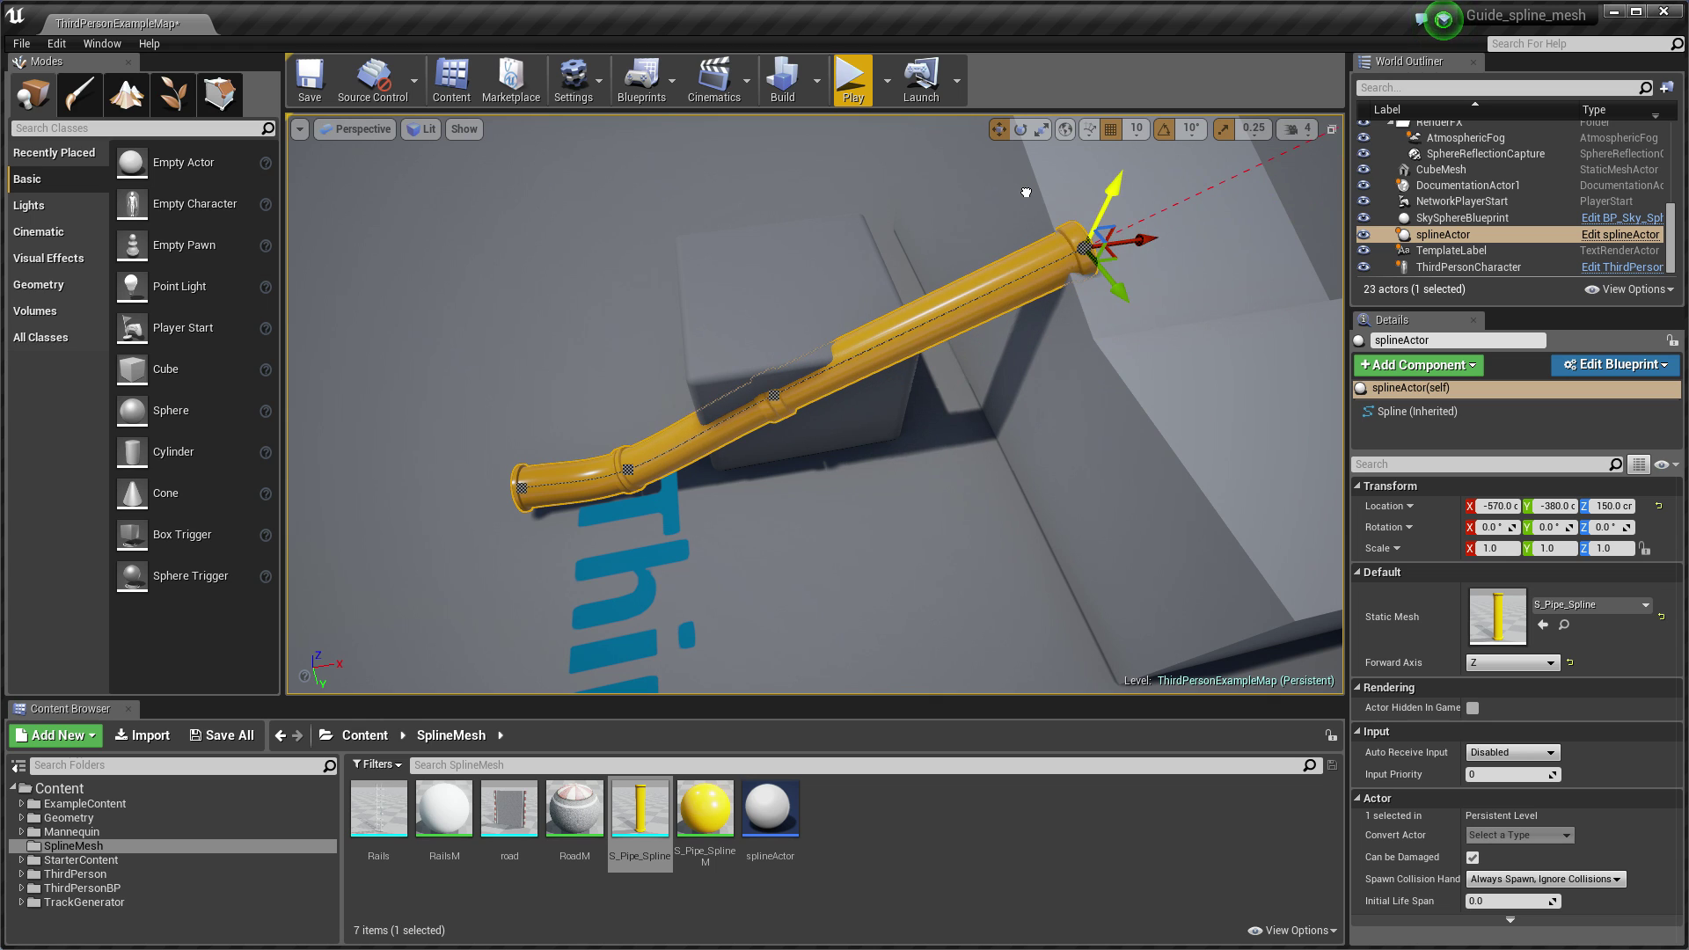
Extend the pipe with further spline points curving across the top of the raised platforms.
right_drag(1026, 193, 1025, 192)
right_drag(943, 360, 895, 333)
alt+drag(817, 321, 1257, 313)
right_drag(1256, 313, 1256, 313)
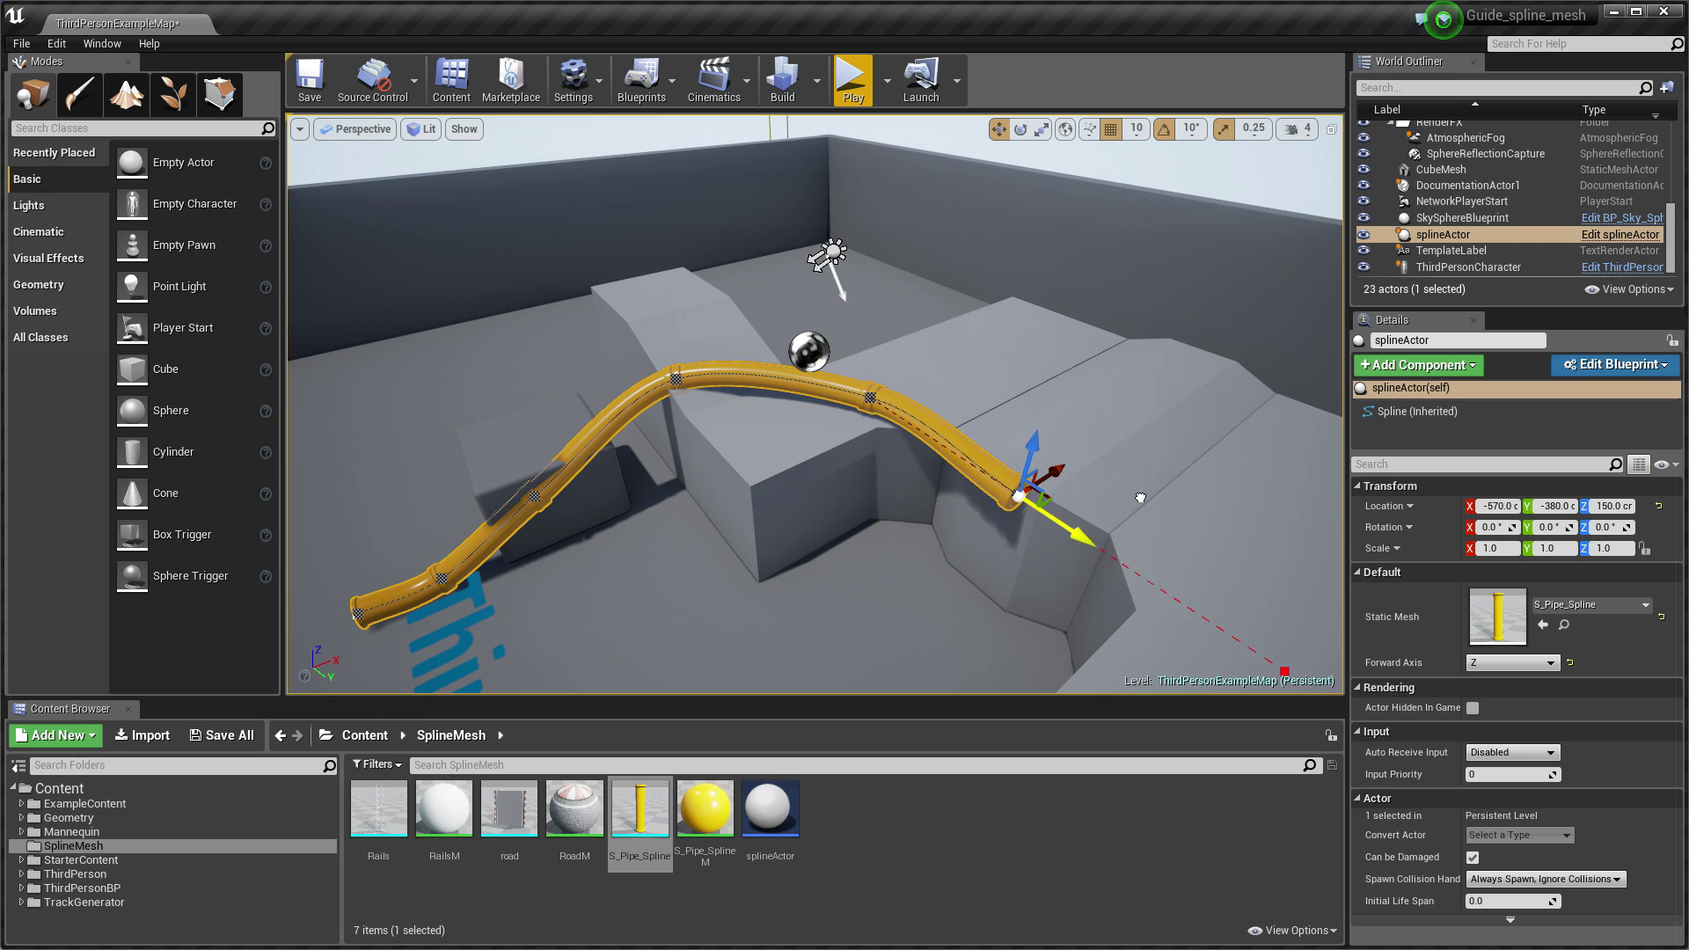
drag(1044, 456, 1055, 449)
right_drag(1055, 448, 1056, 449)
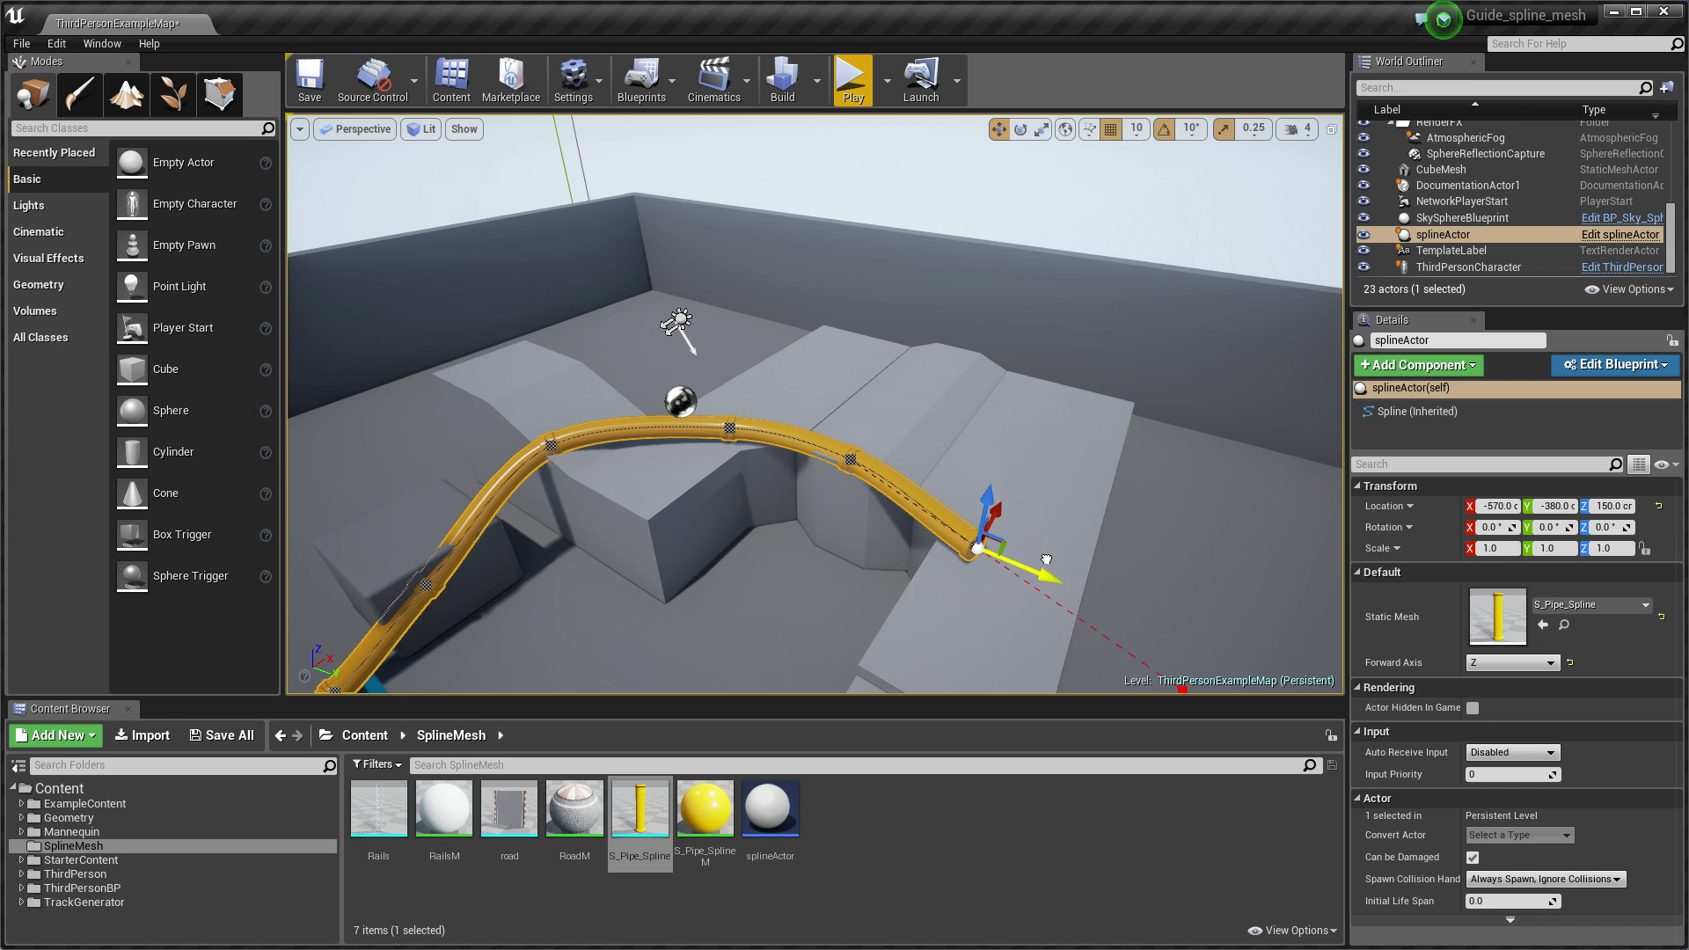
Continue the pipe with more spline points over to the staircase and bring its end down to the floor.
right_drag(1046, 559, 1046, 559)
alt+drag(1013, 546, 706, 609)
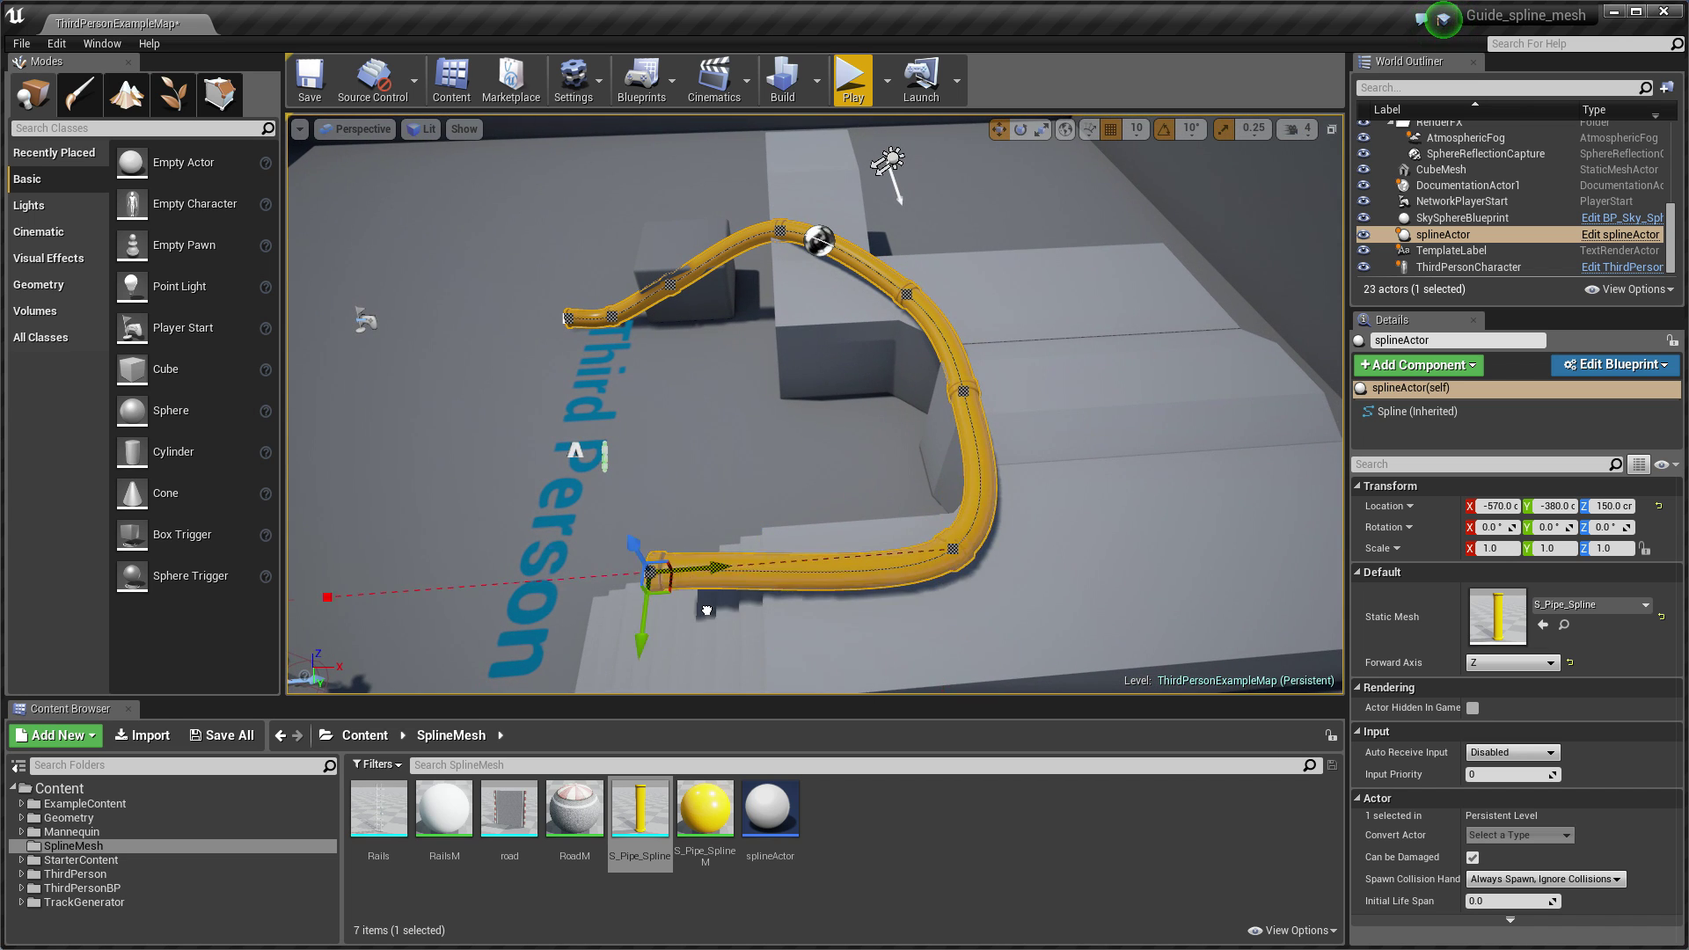
right_drag(707, 609, 707, 610)
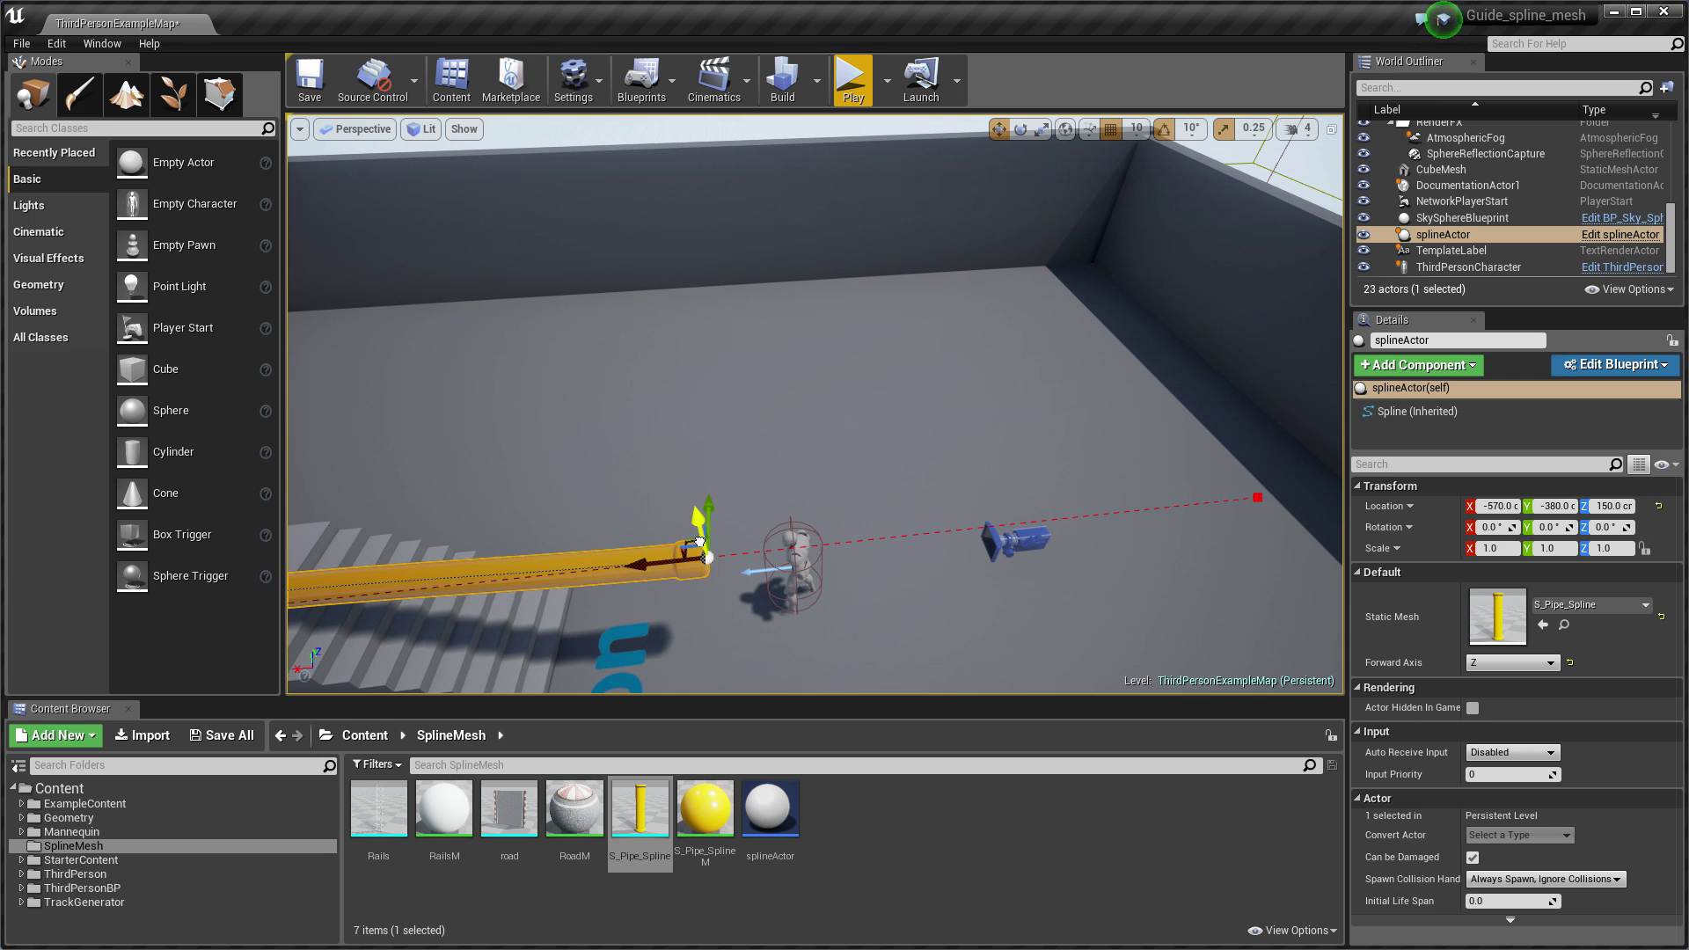
drag(699, 542, 706, 611)
right_drag(707, 611, 707, 611)
Insert a spline point where the pipe cuts into the top of the stairs and raise it above the steps.
right_drag(611, 483, 611, 482)
right_click(762, 472)
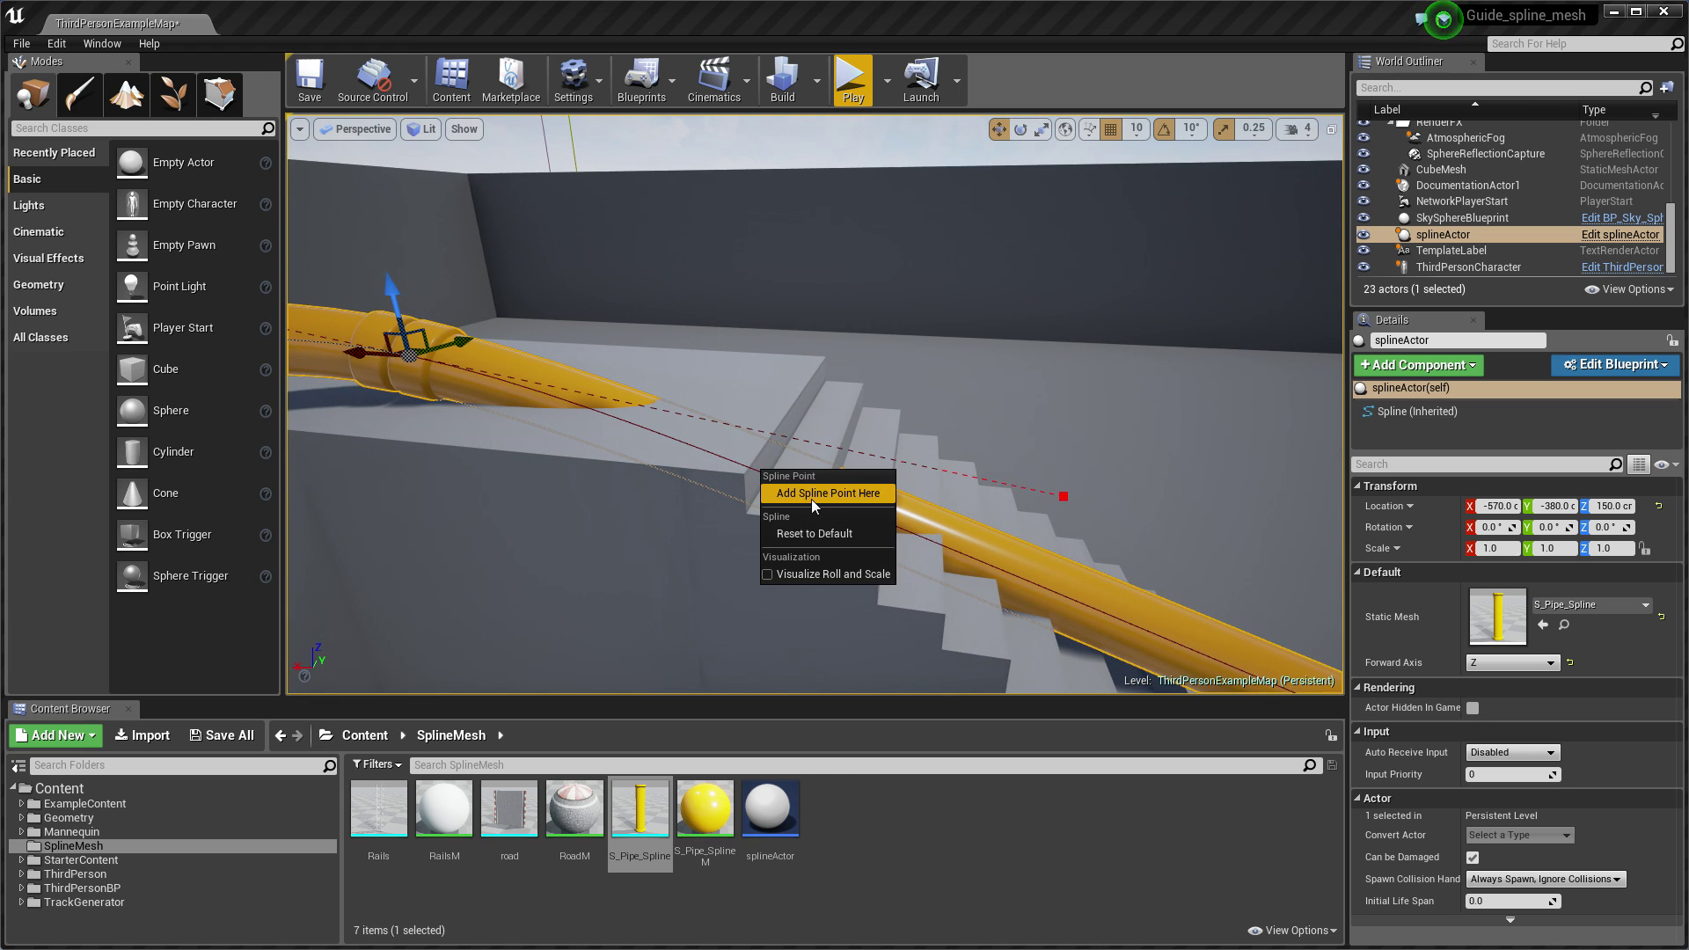
click(798, 496)
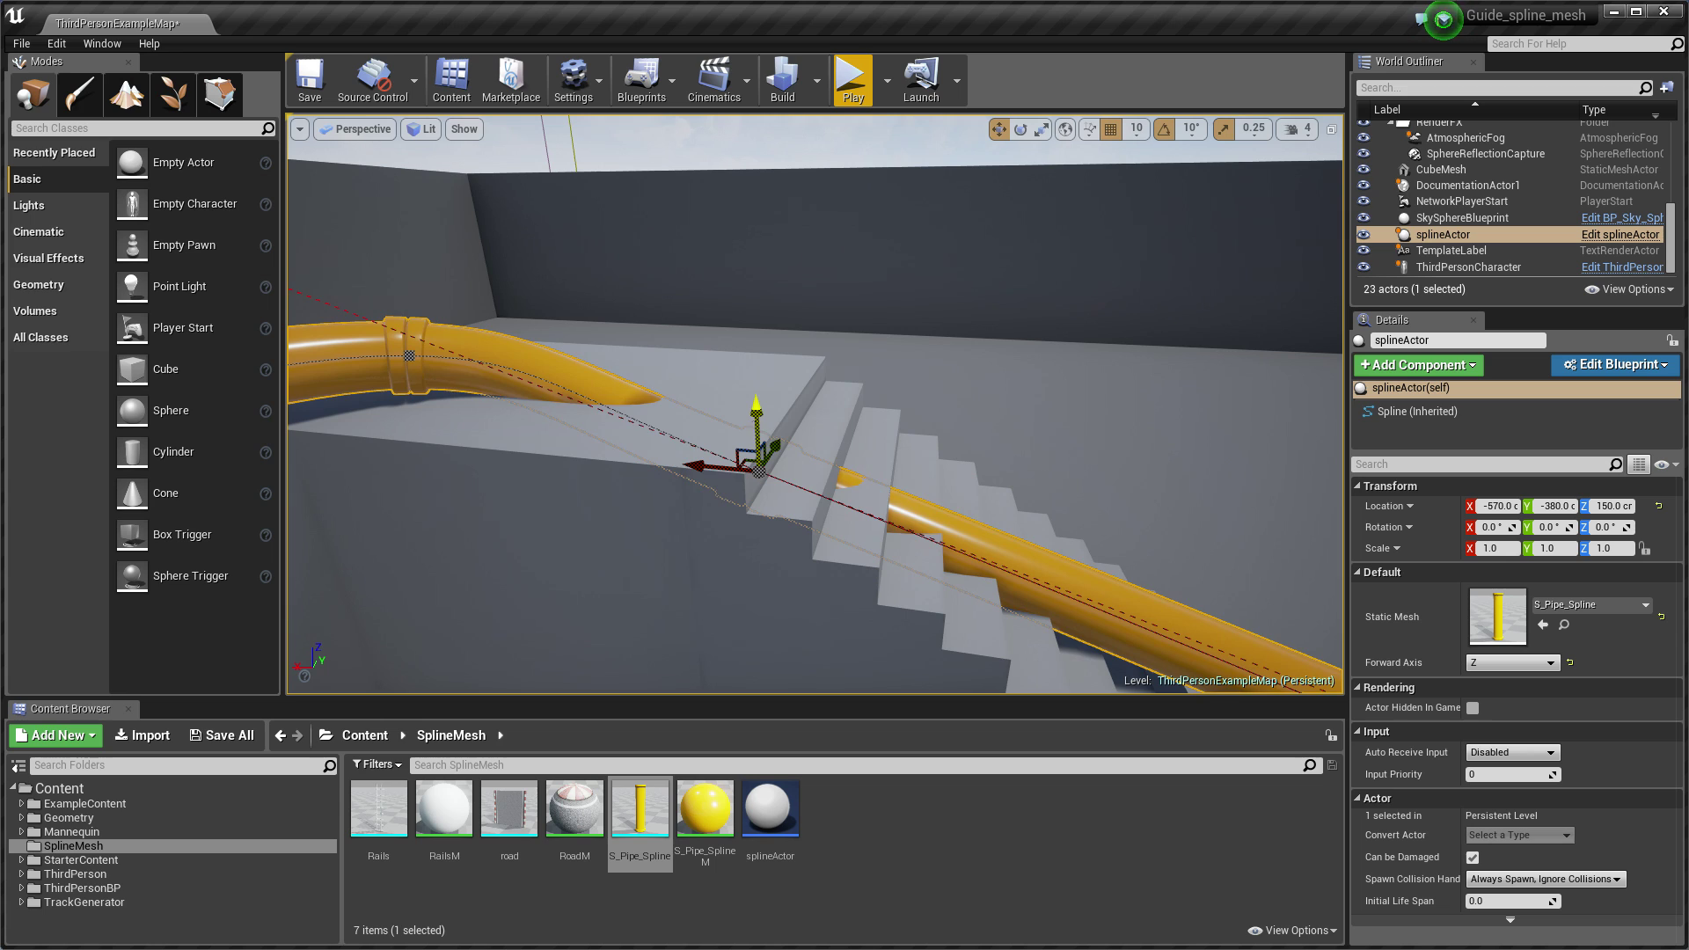
drag(758, 457, 856, 411)
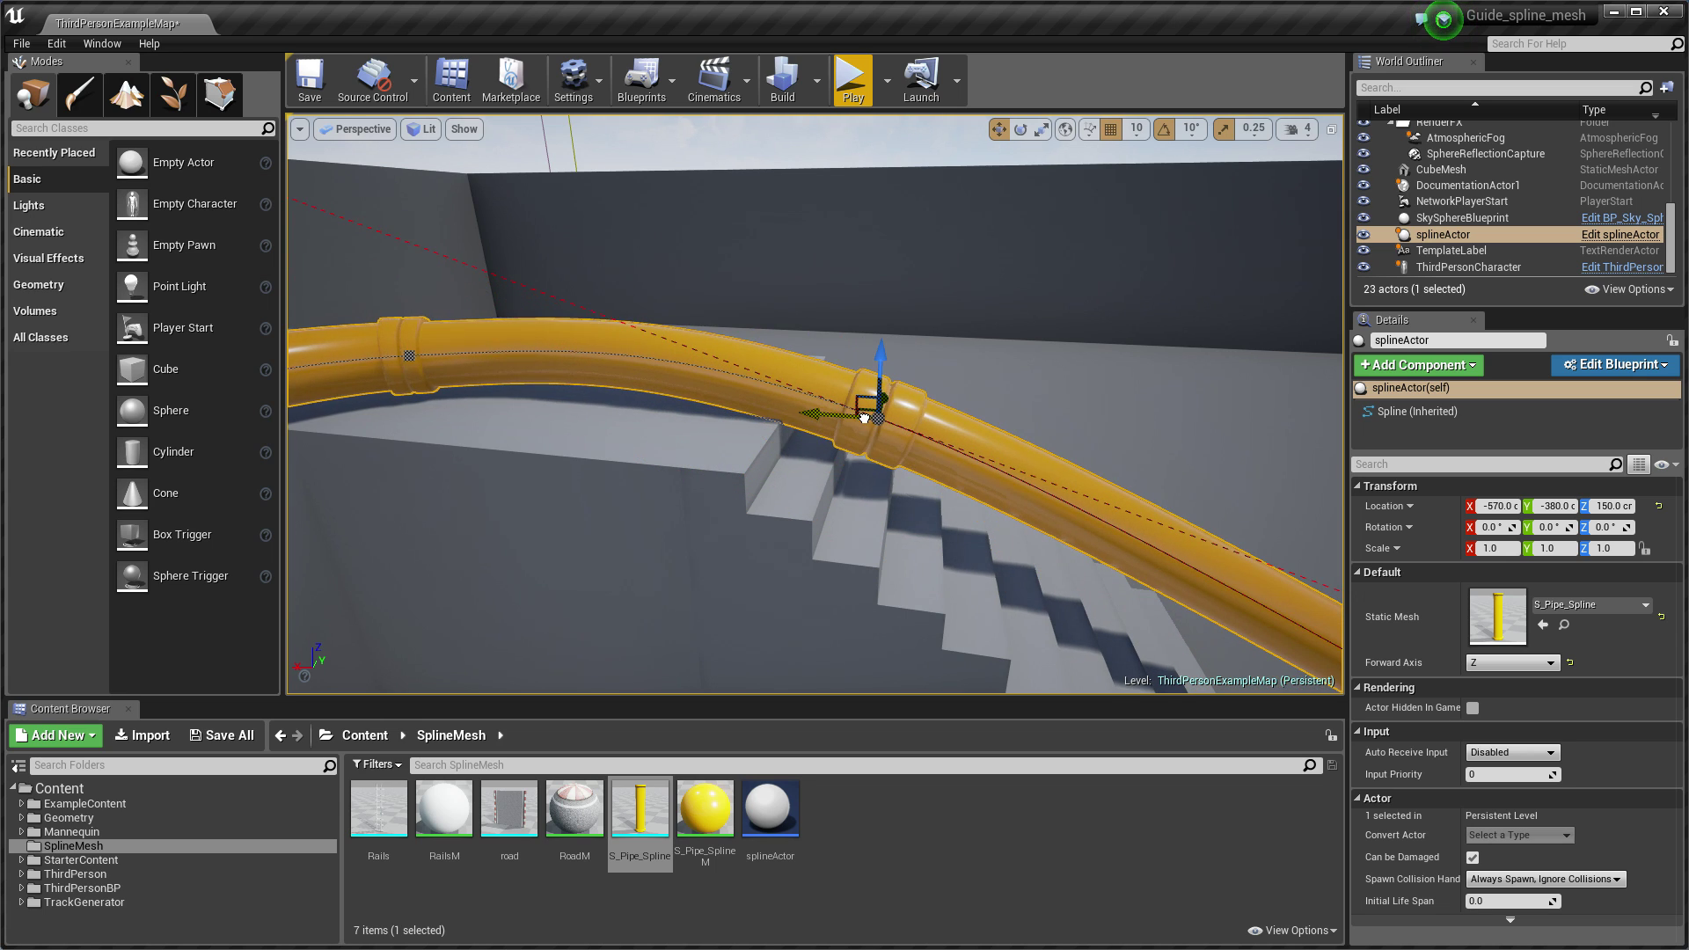
Insert another spline point farther down the staircase and adjust it so the pipe follows the steps.
right_drag(797, 445, 798, 445)
right_click(774, 441)
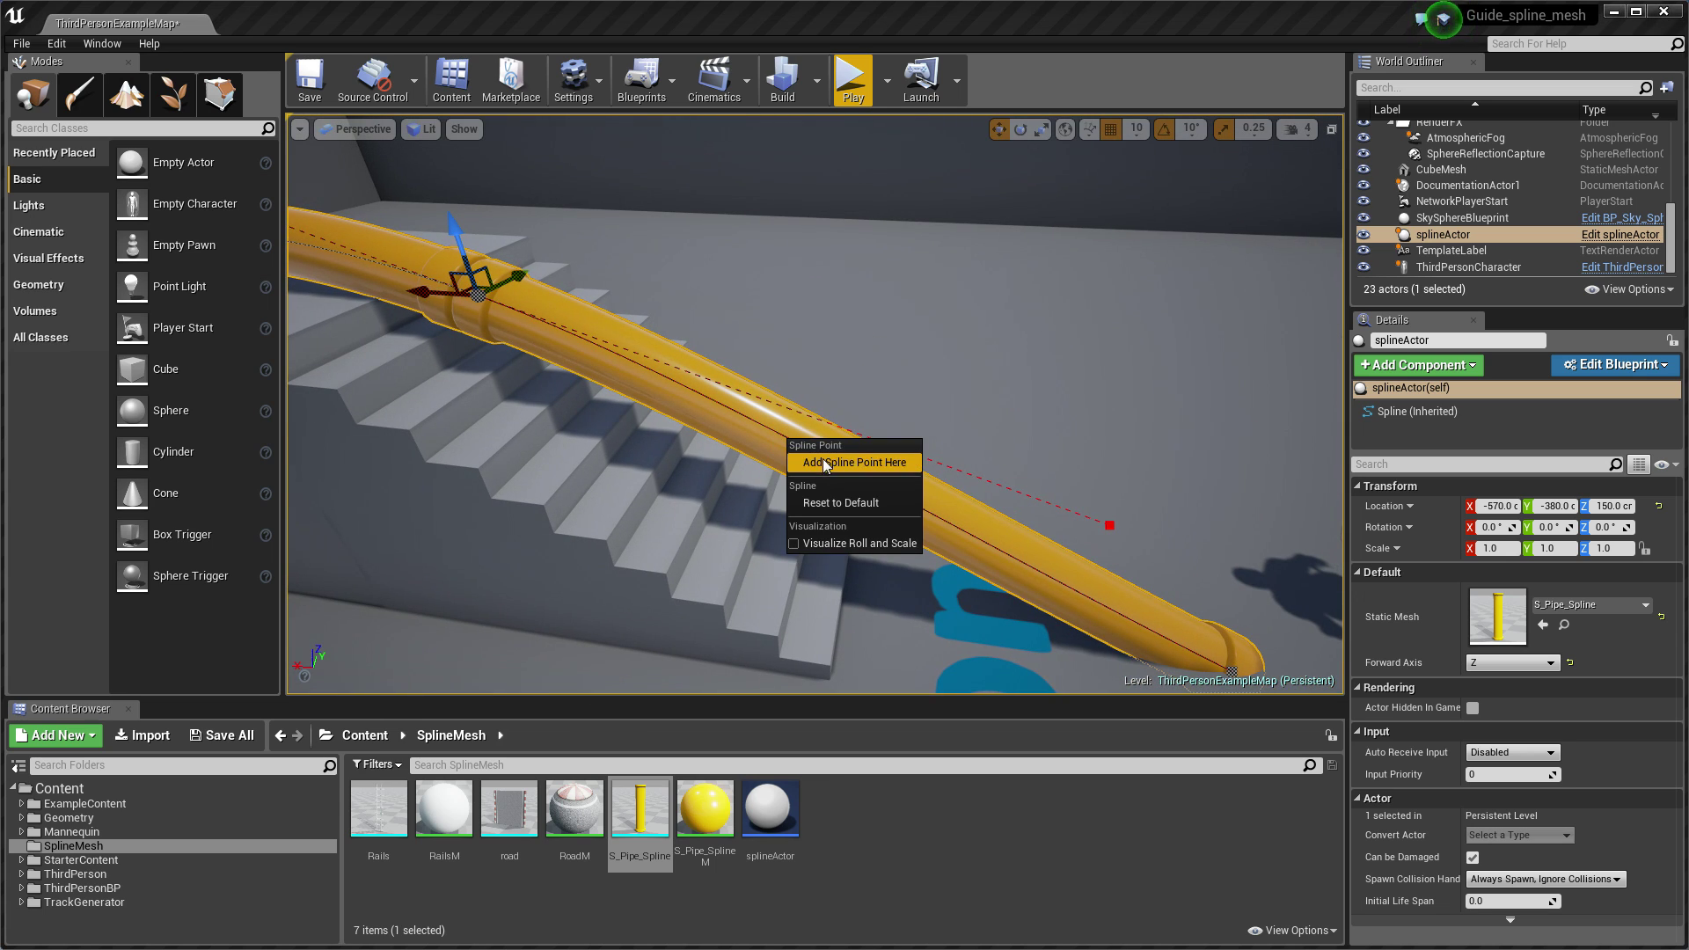
click(814, 456)
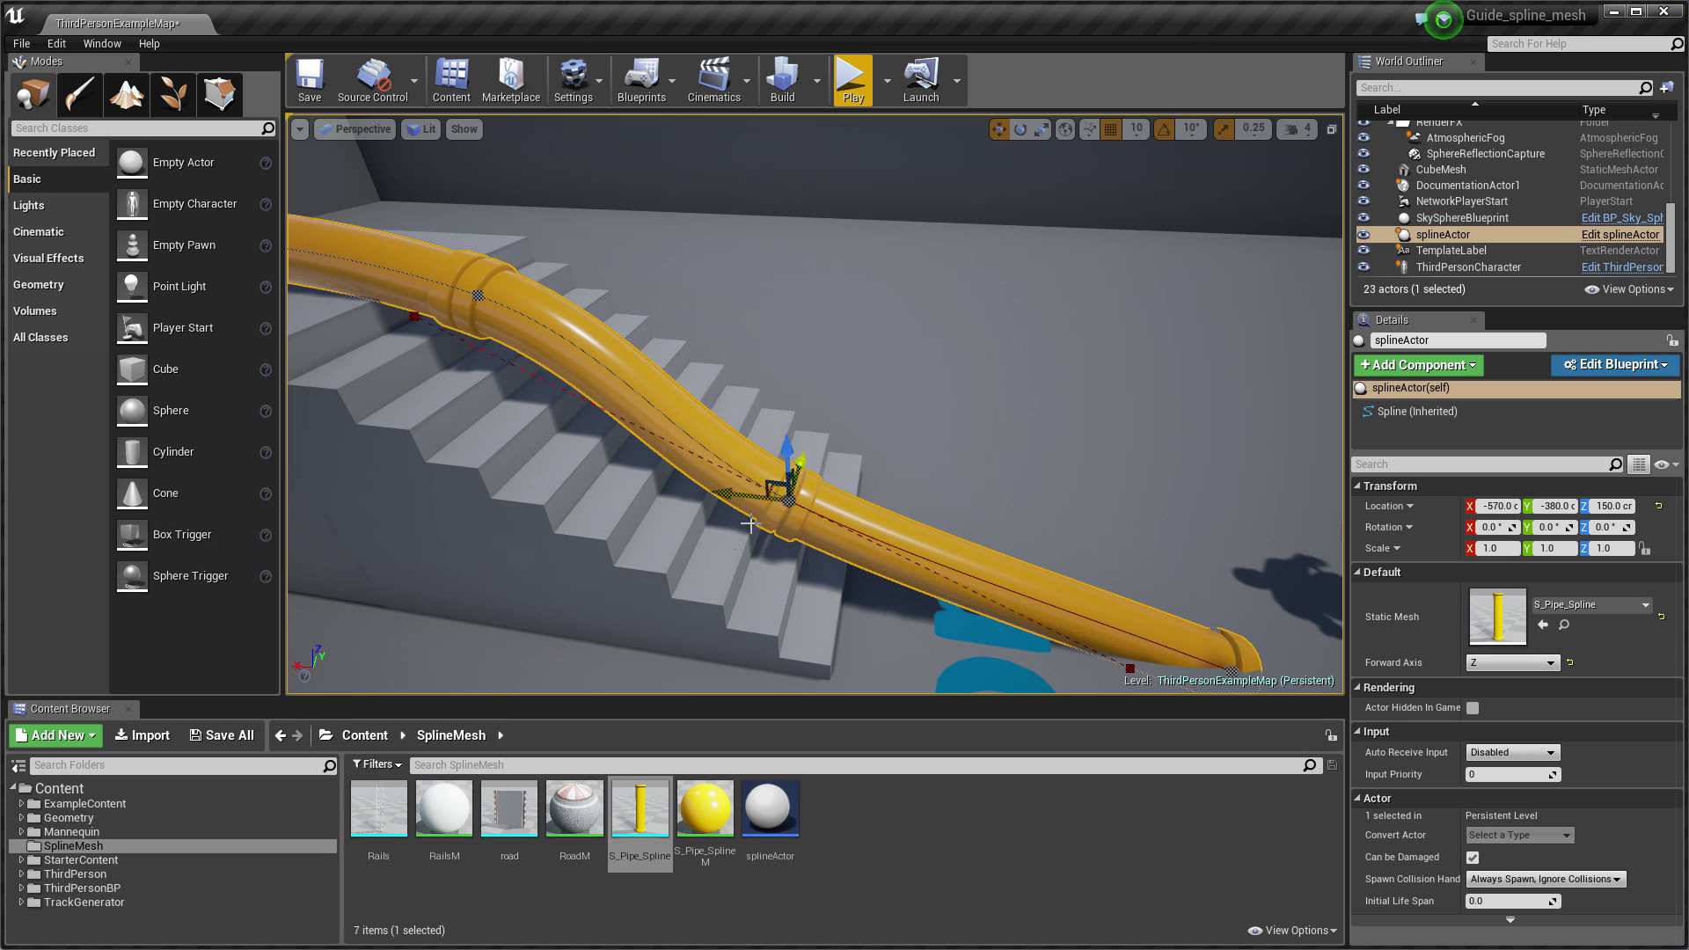
right_drag(751, 523, 783, 470)
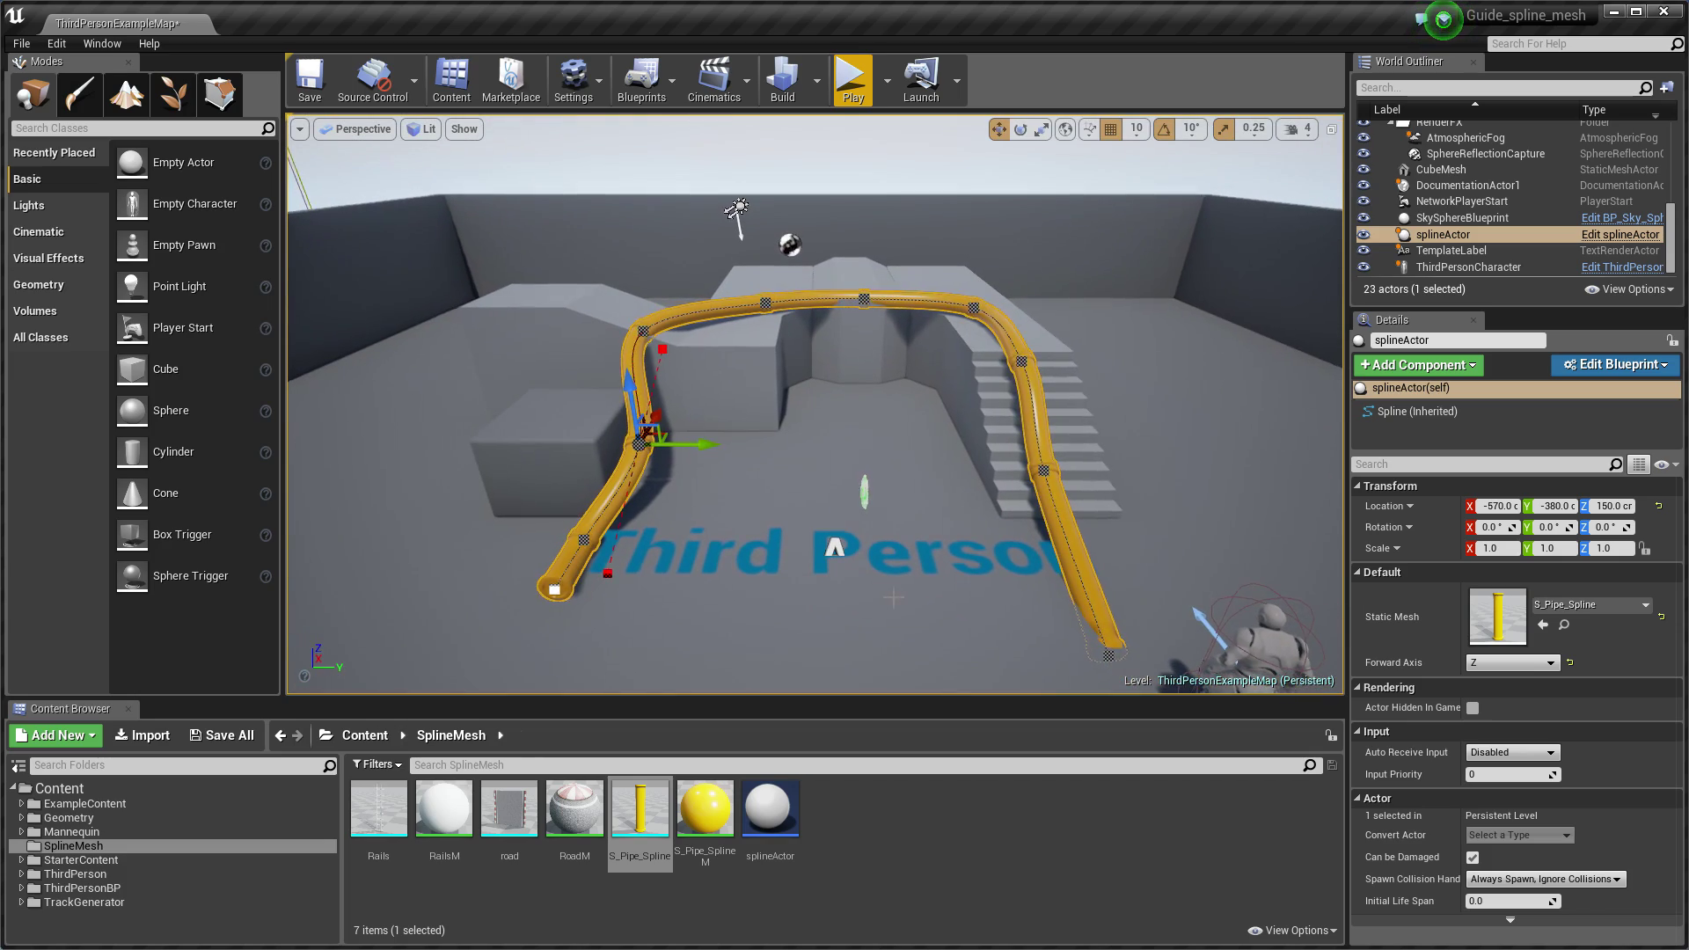
Play the level in full screen and run and jump the character onto the pipe.
click(785, 466)
click(851, 84)
key(F11)
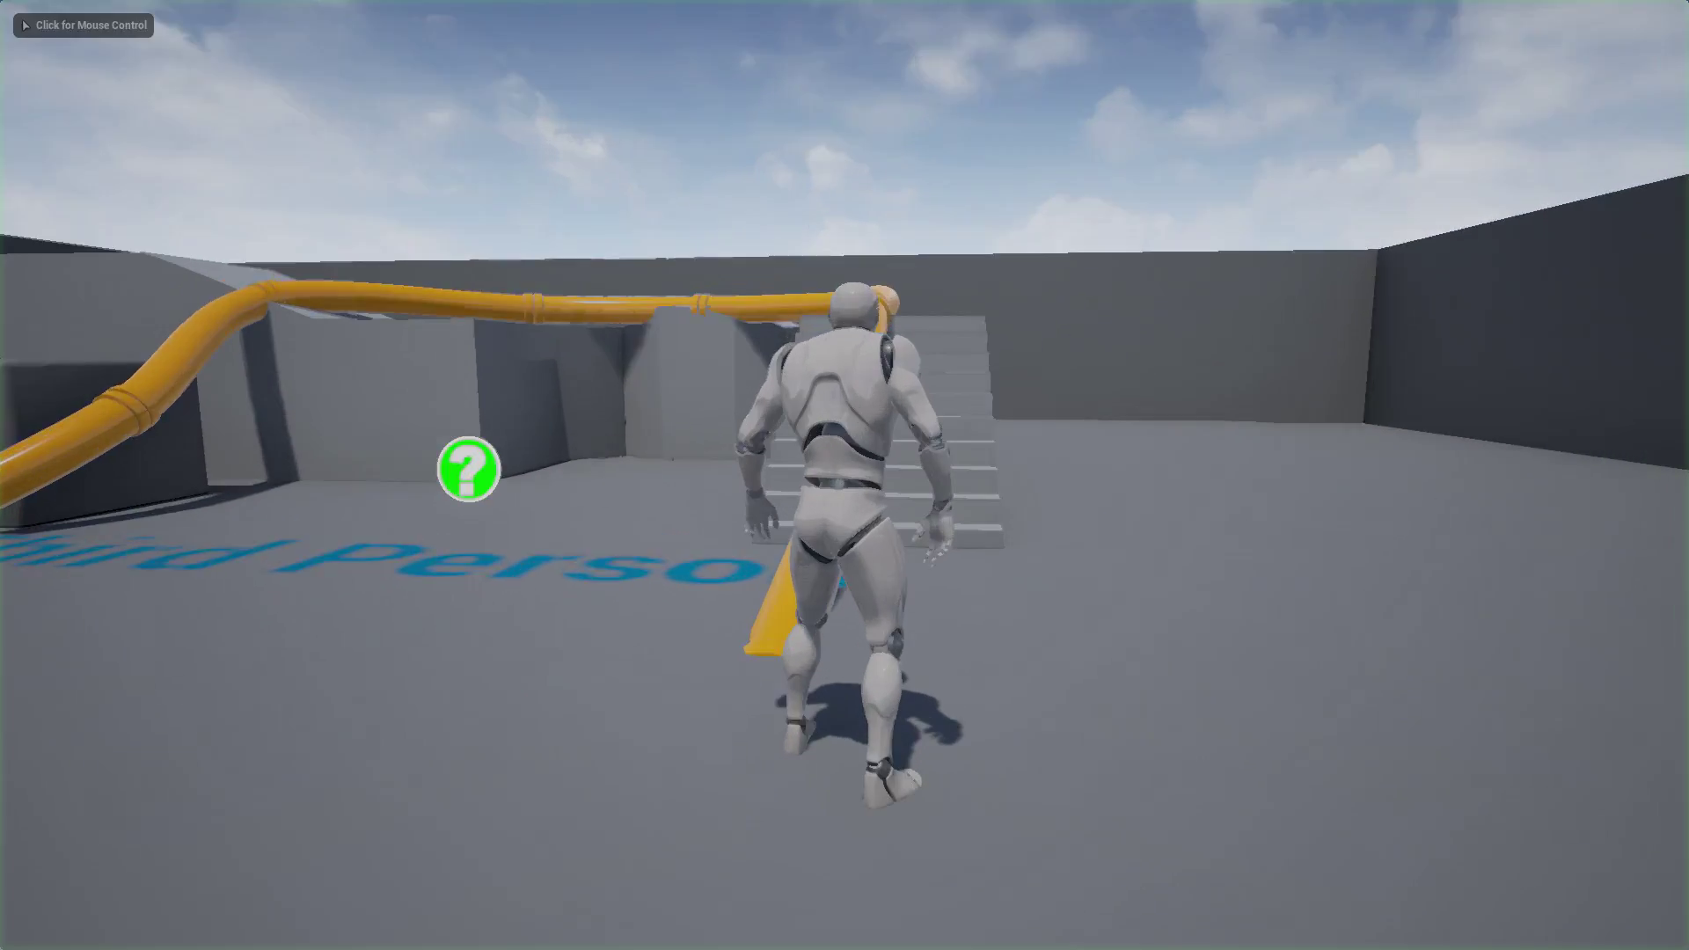
key(w)
key(space)
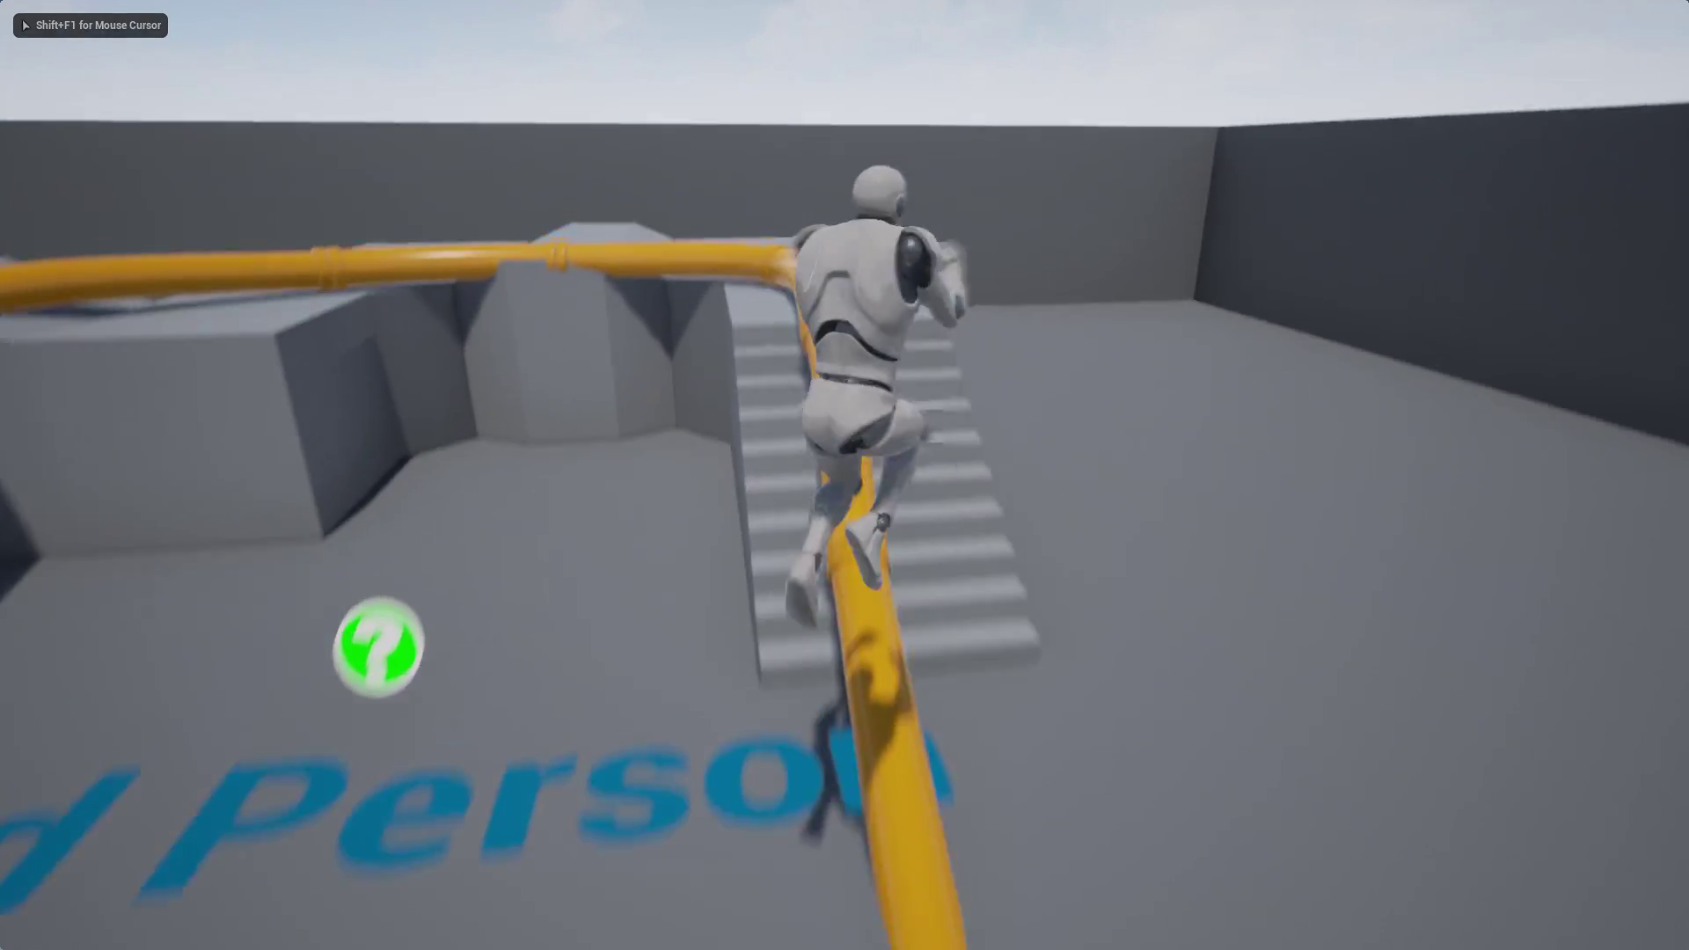
Run the character along the pipe and around its ends, and end the full-screen play session.
key(w)
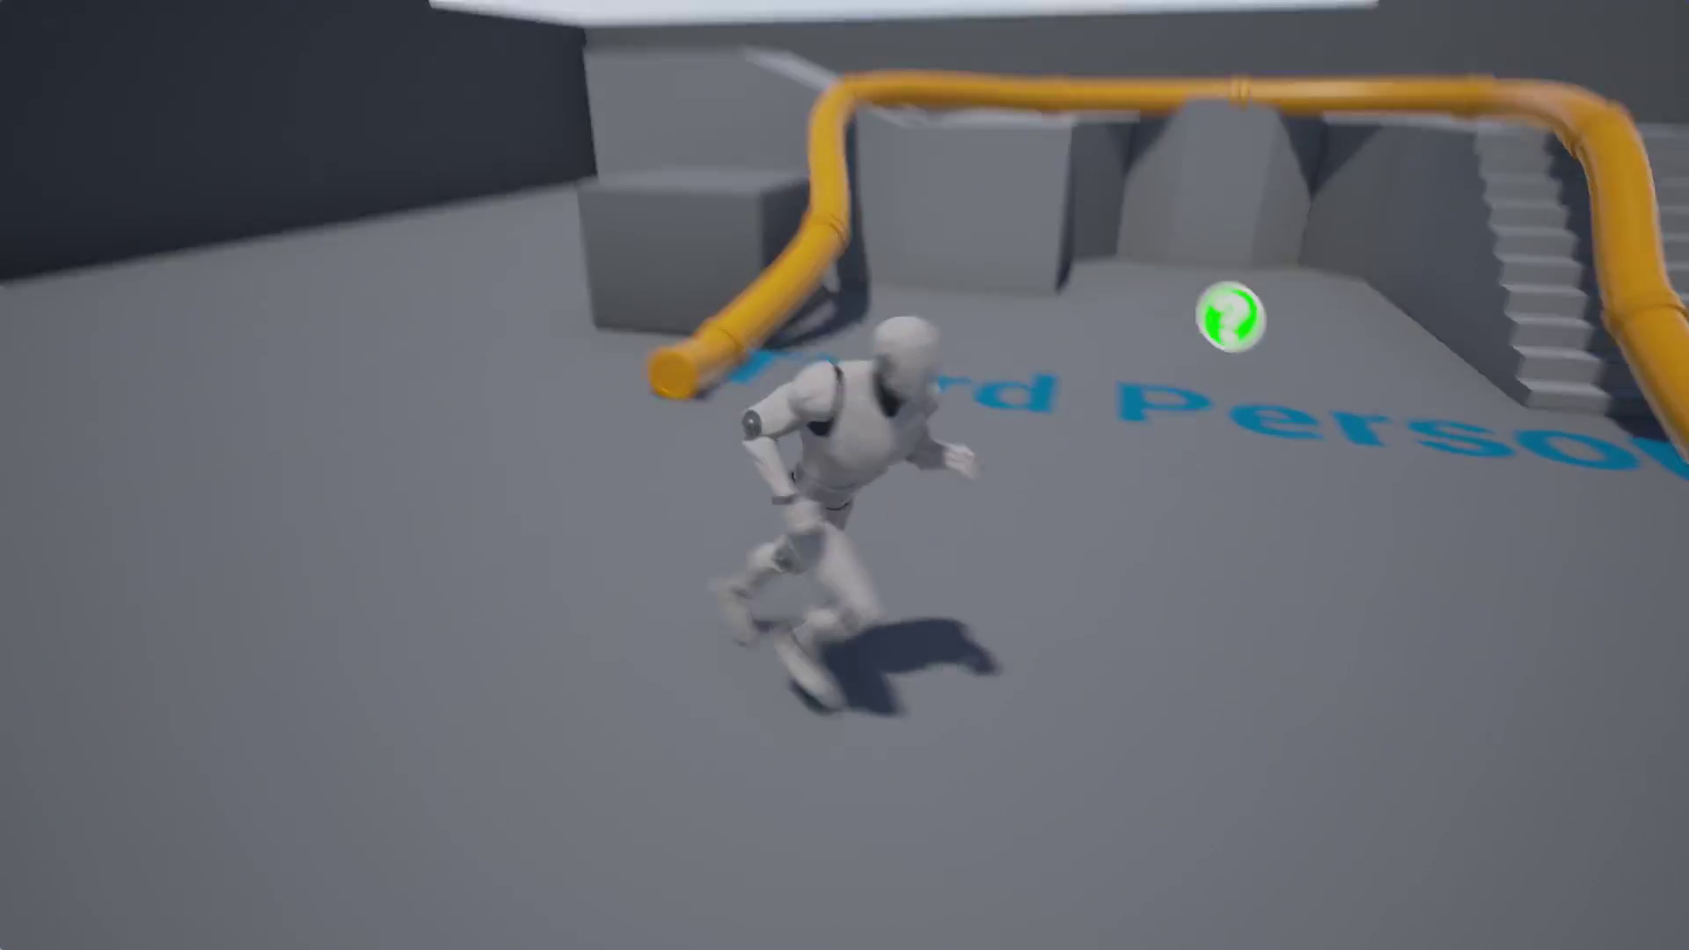
key(s)
key(w)
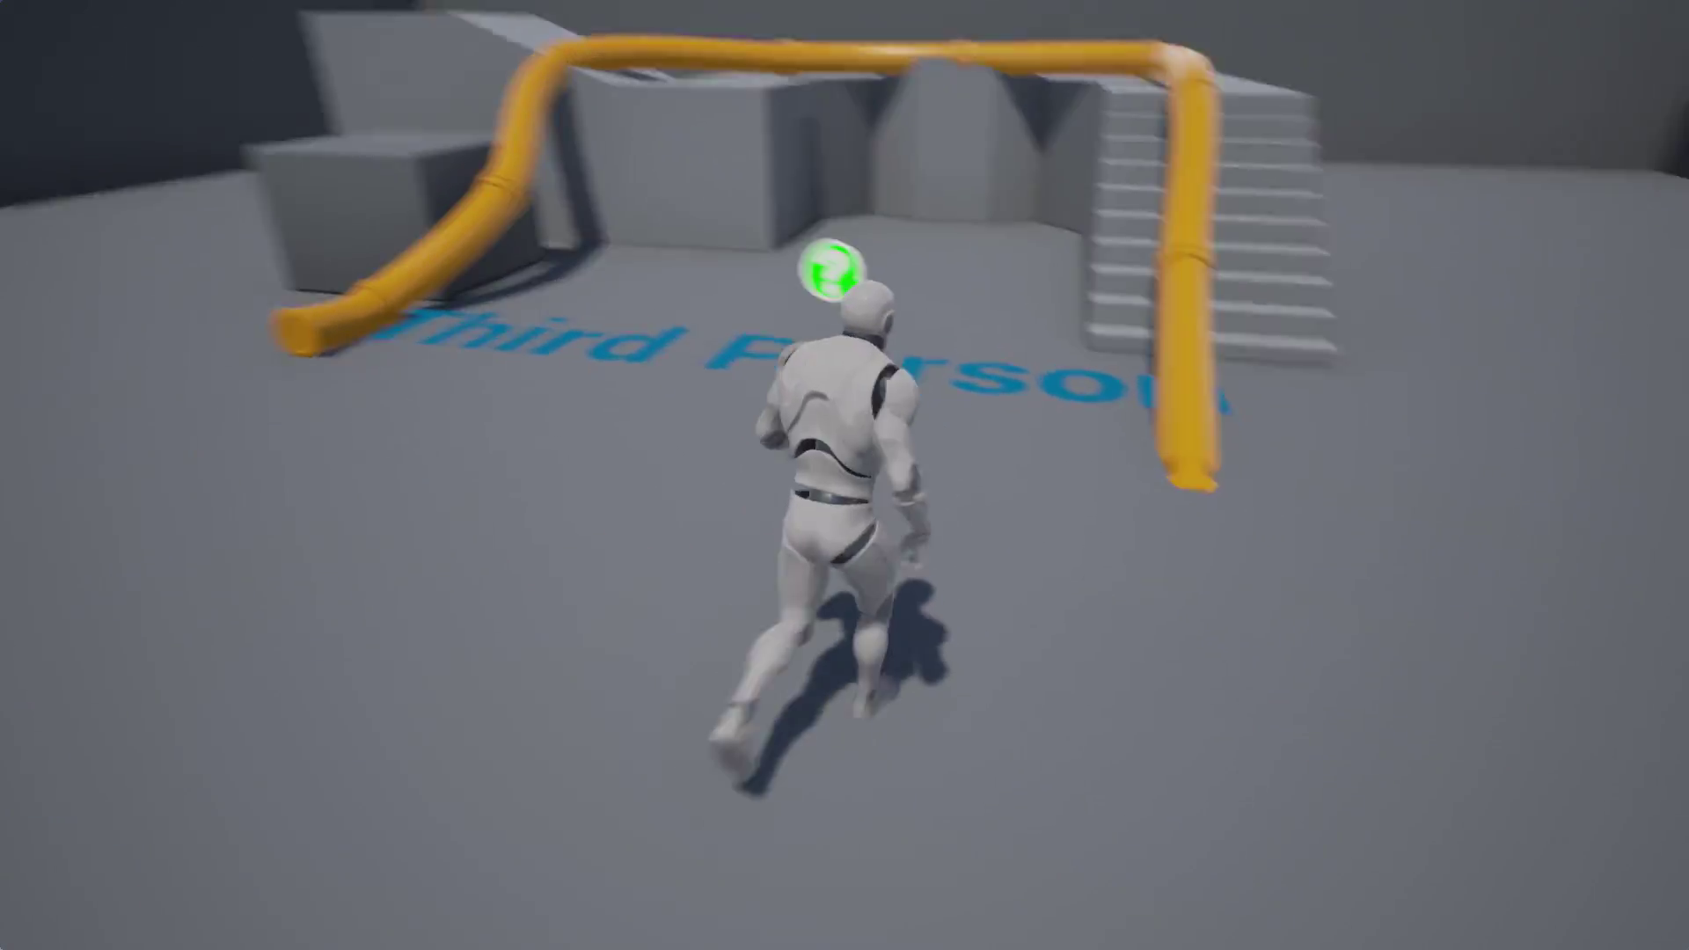
key(a)
key(w)
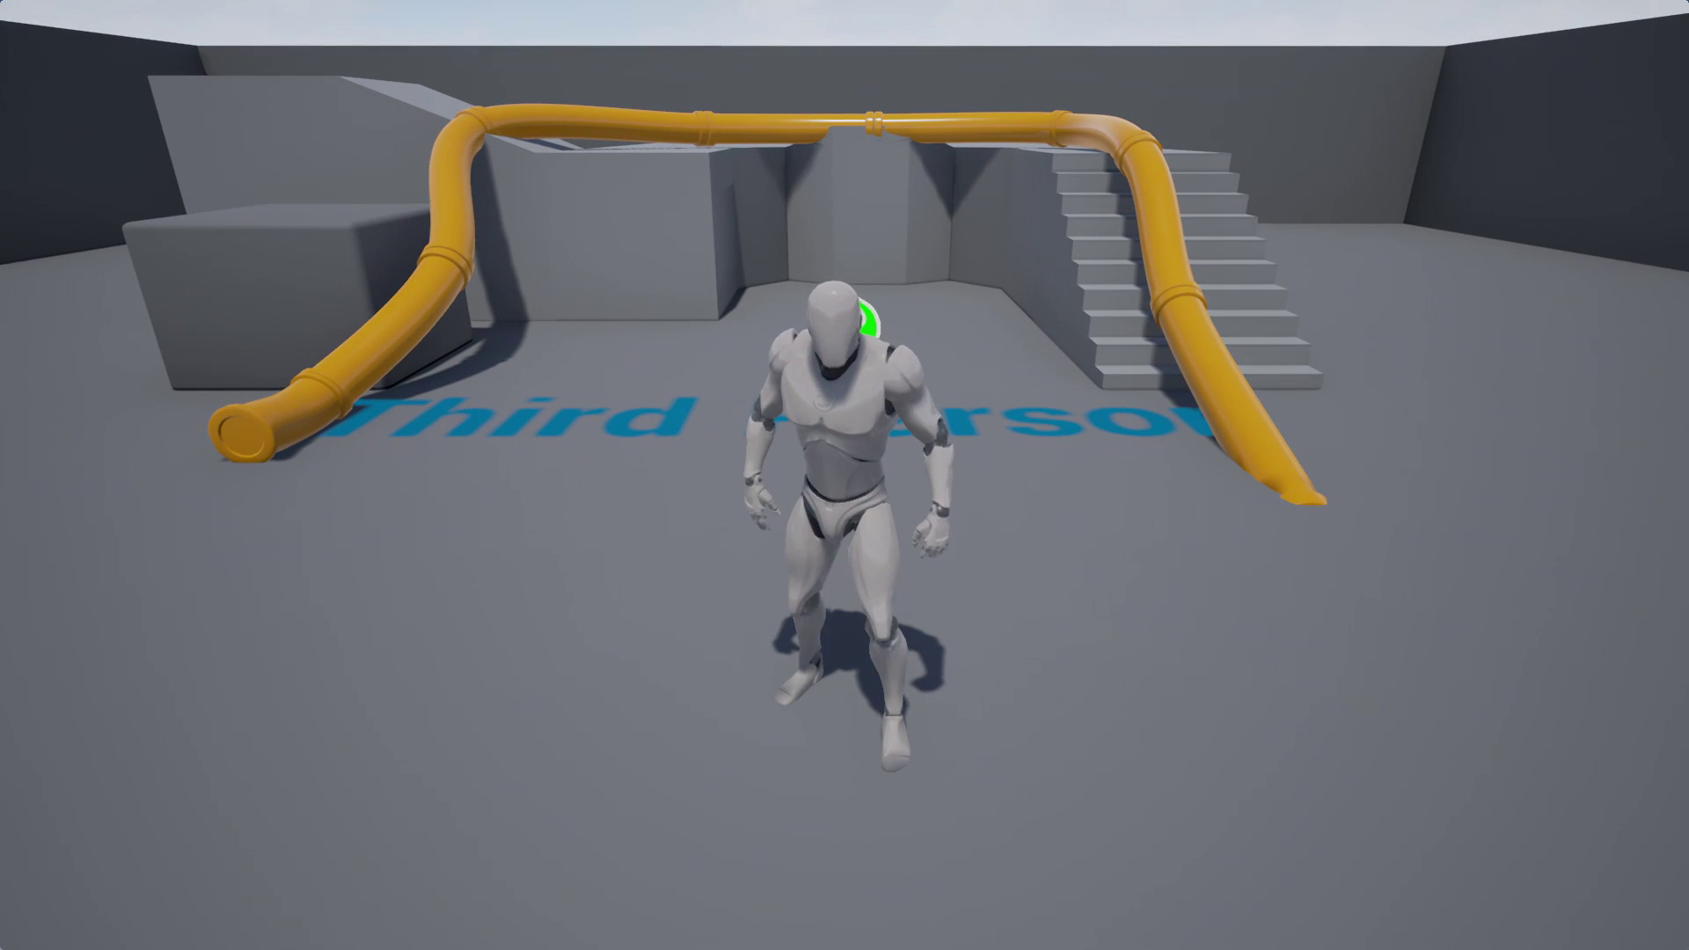
key(Escape)
key(F11)
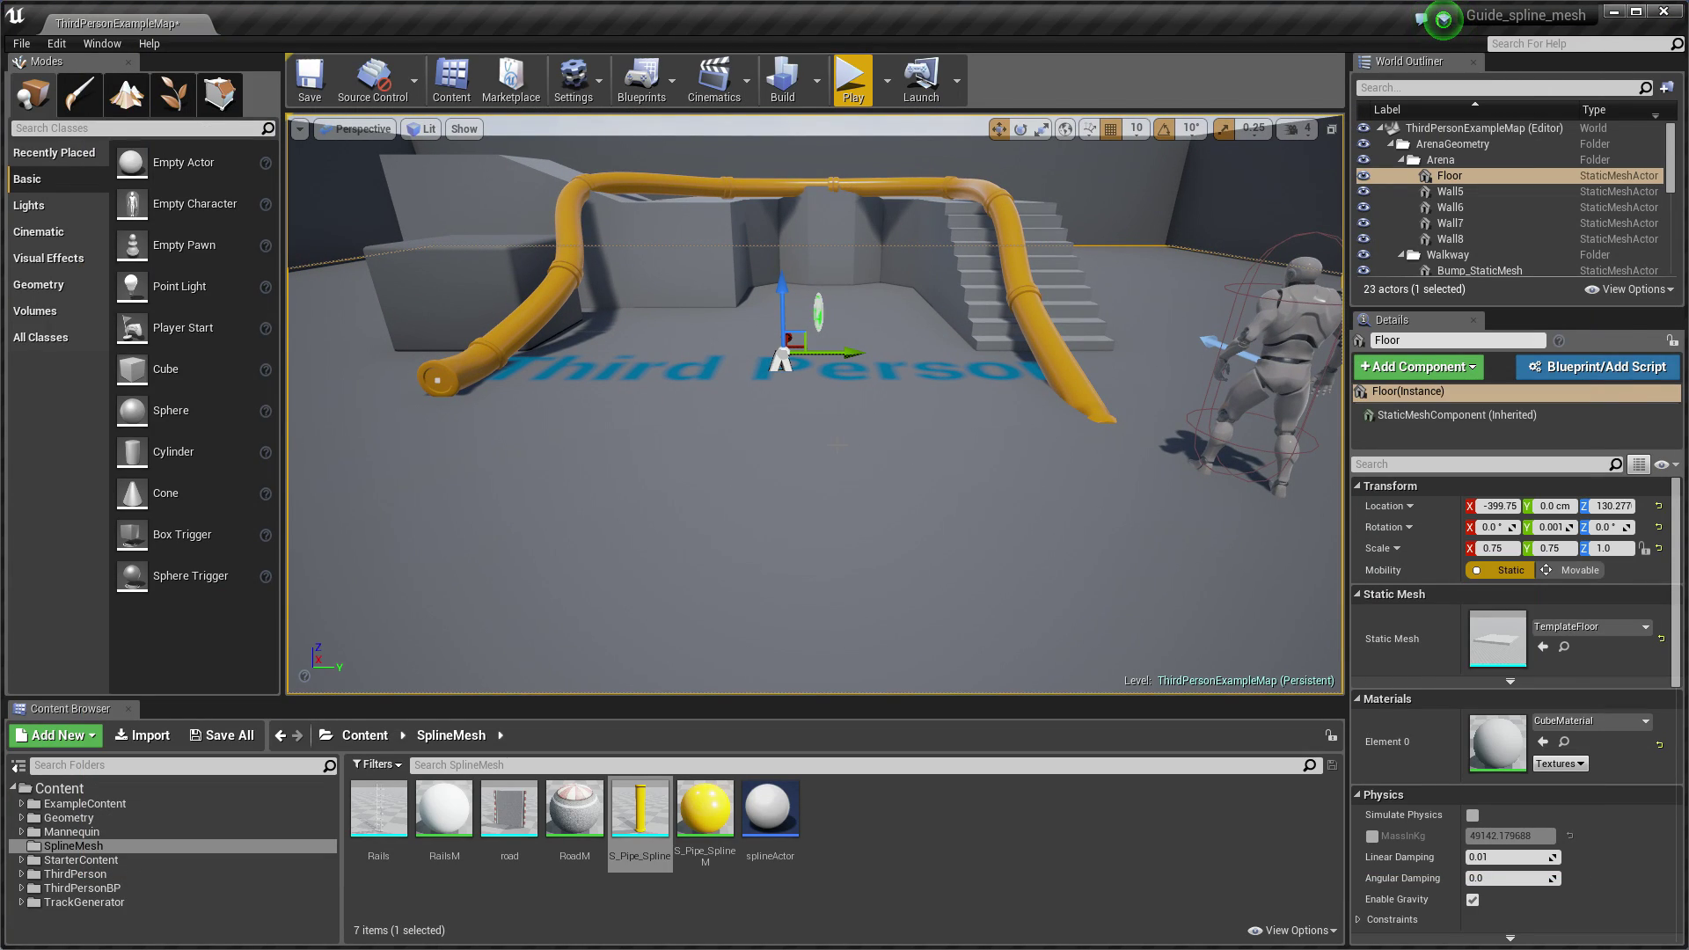
Select the pipe's splineActor in the level and set its Static Mesh to road.
key(w)
mouse_move(938, 276)
right_down()
mouse_move(950, 343)
mouse_move(938, 277)
right_up()
key(s)
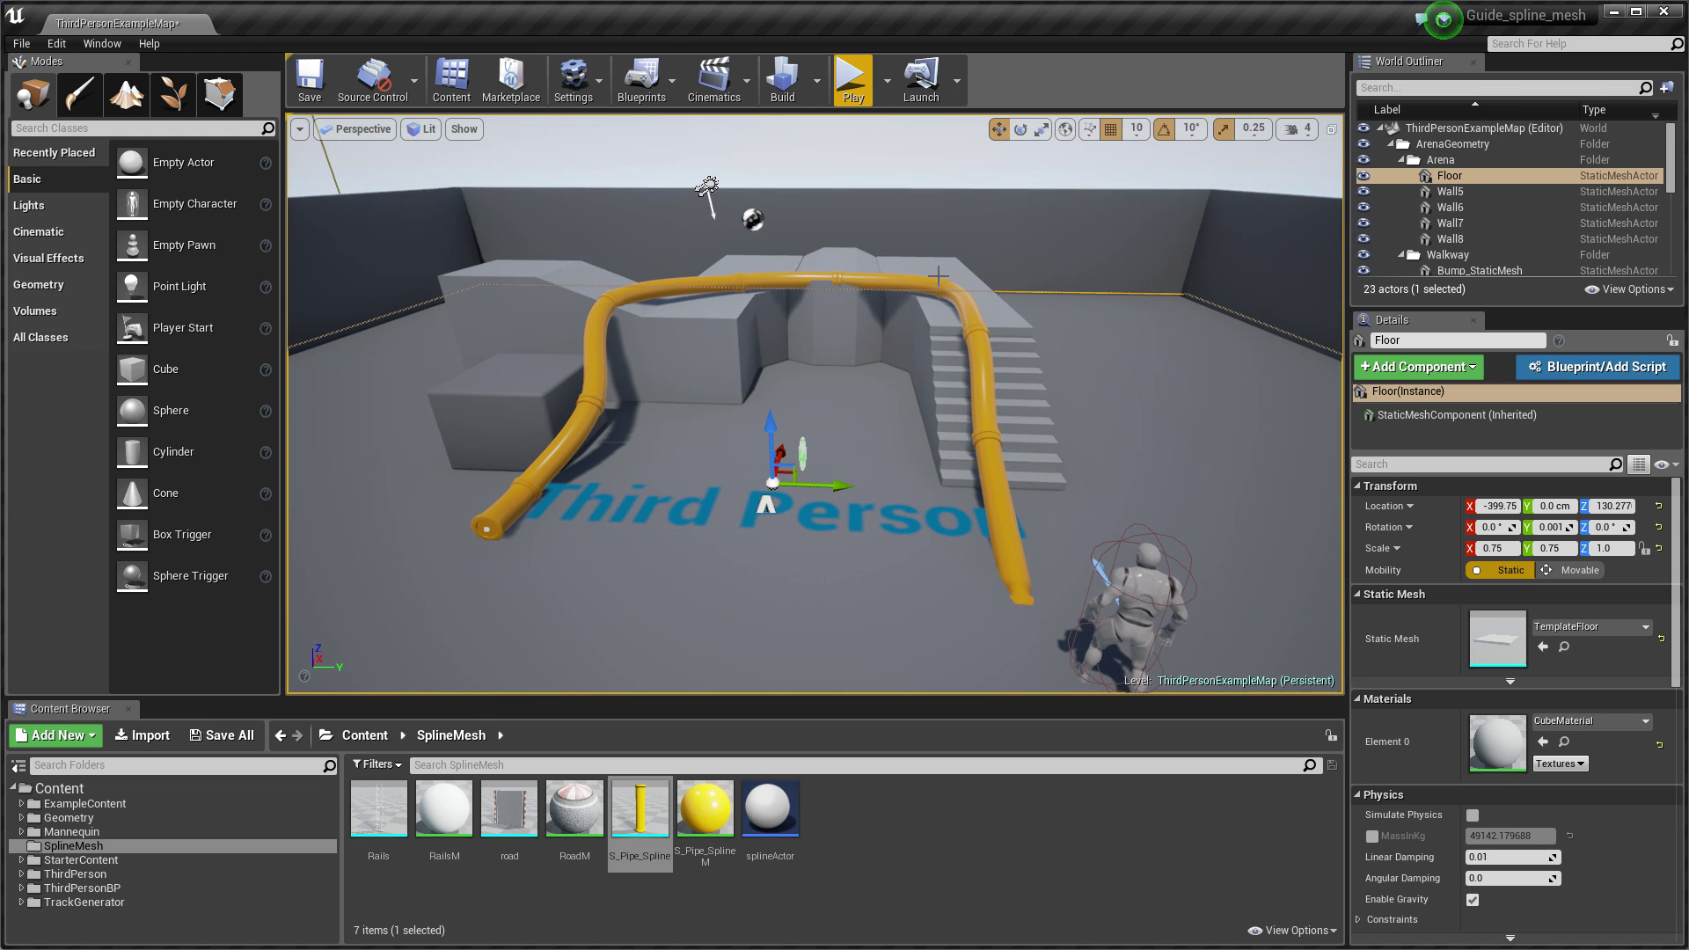
click(574, 395)
click(590, 412)
key(a)
right_drag(590, 561, 595, 558)
key(w)
right_drag(818, 458, 818, 457)
key(a)
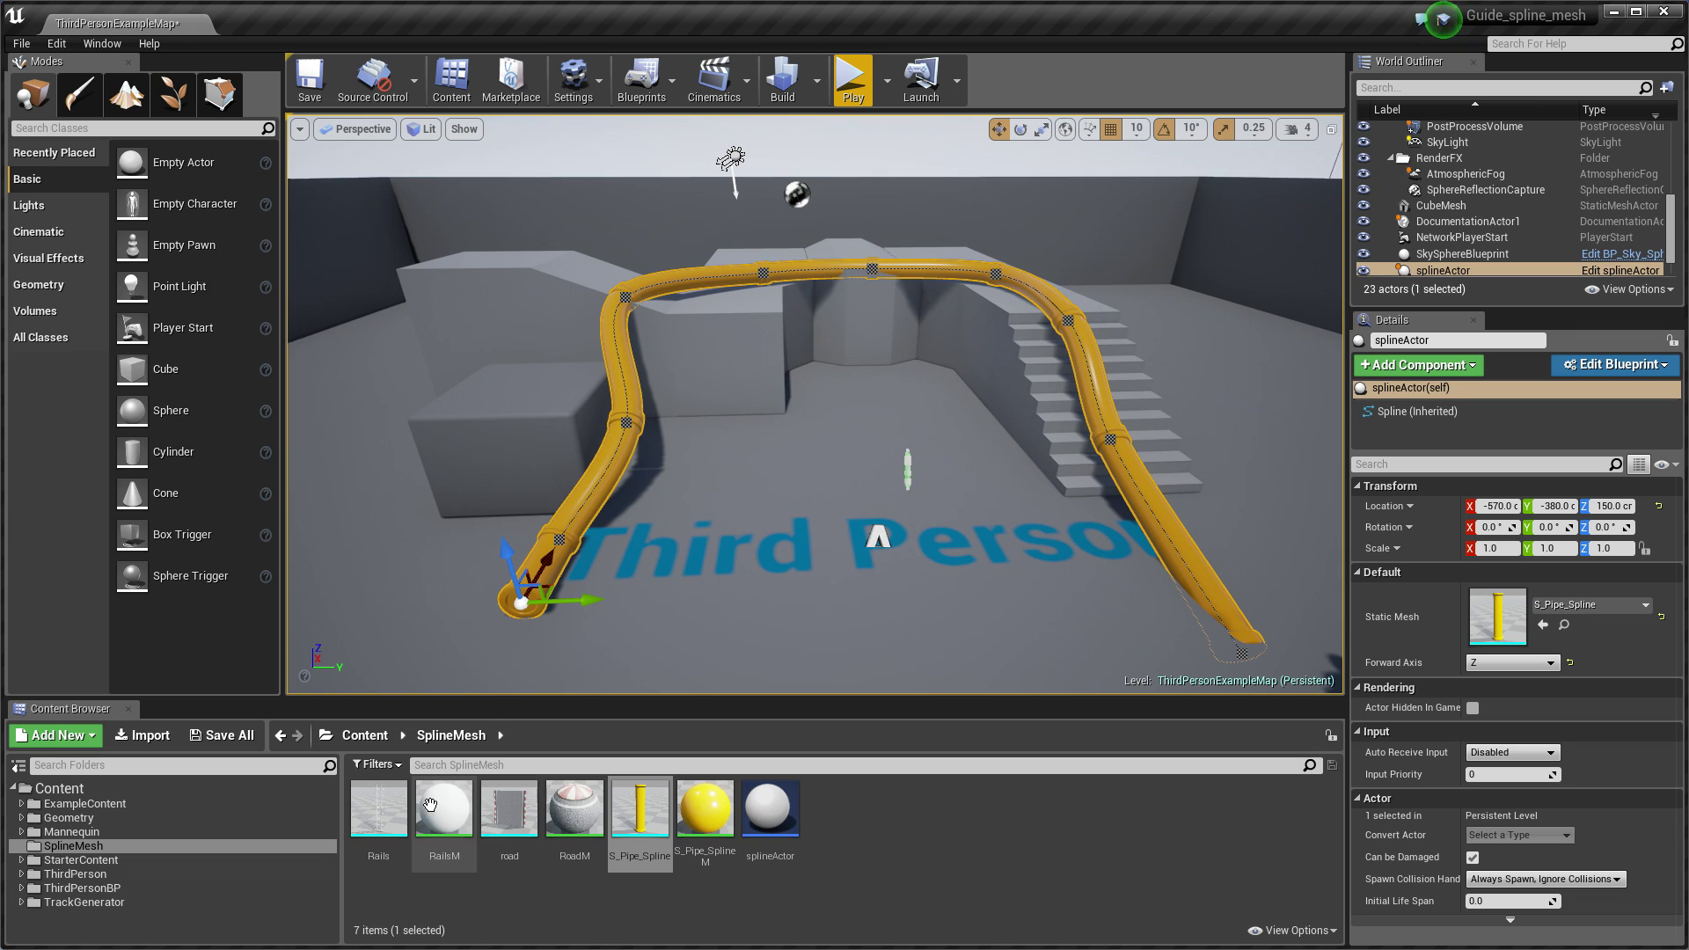
drag(508, 813, 1215, 714)
drag(1523, 618, 1523, 619)
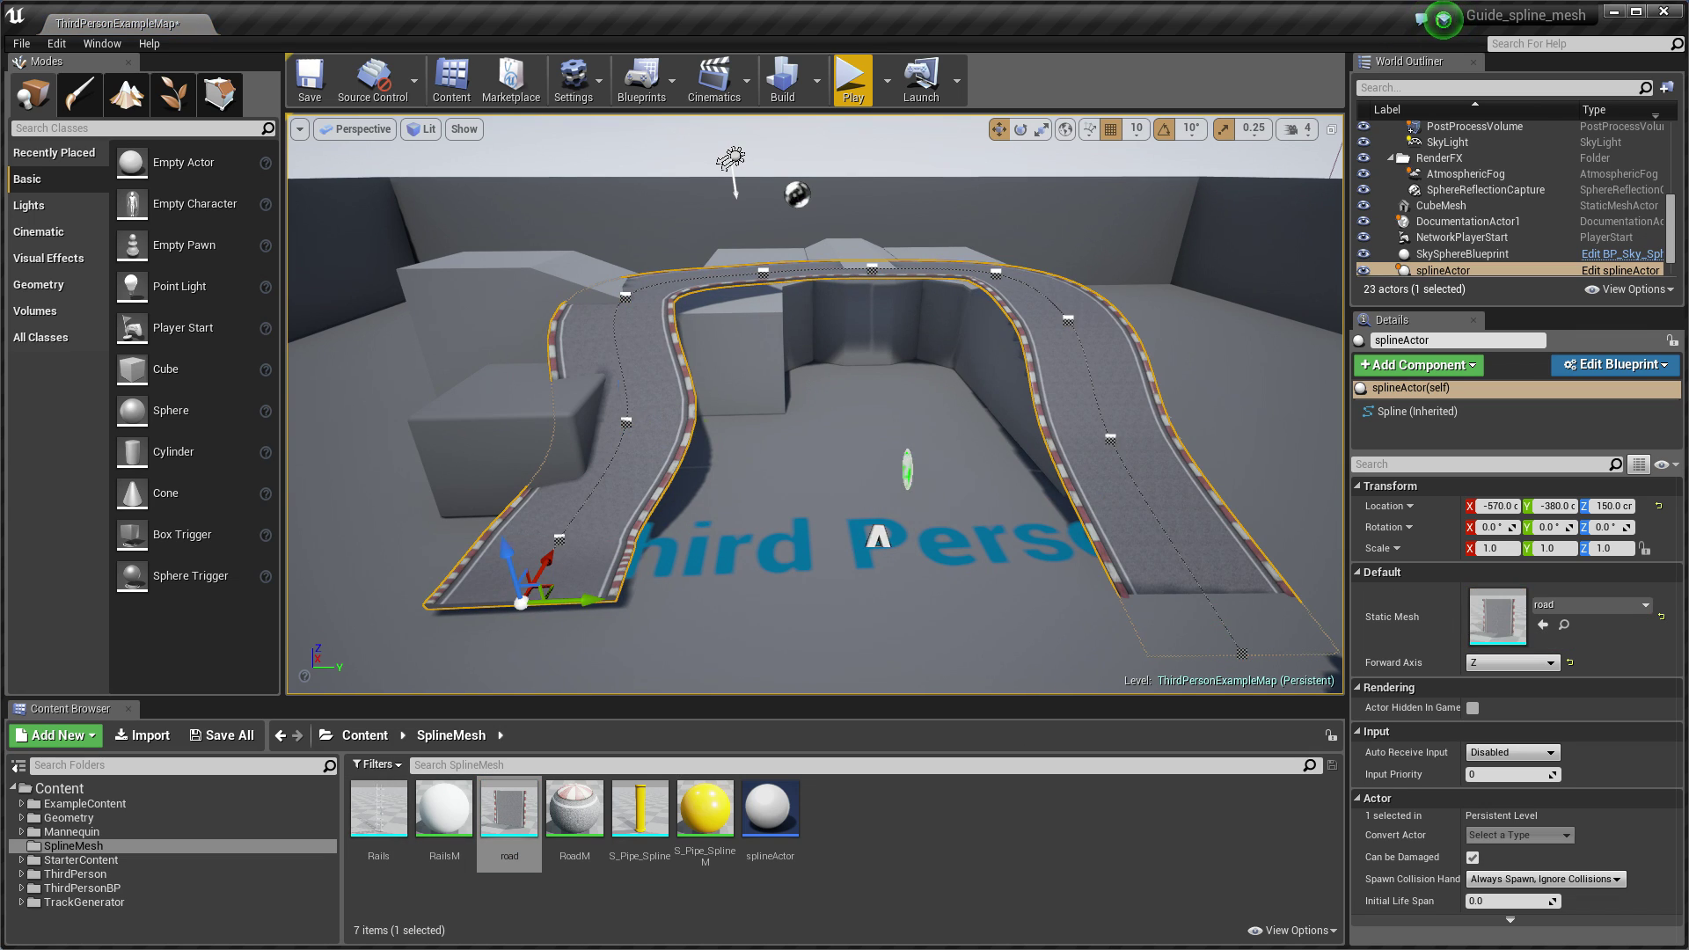
Adjust the road's spline points beside the cube and at the top of the ramp, and move the cube clear of the road.
drag(678, 423, 591, 360)
click(486, 425)
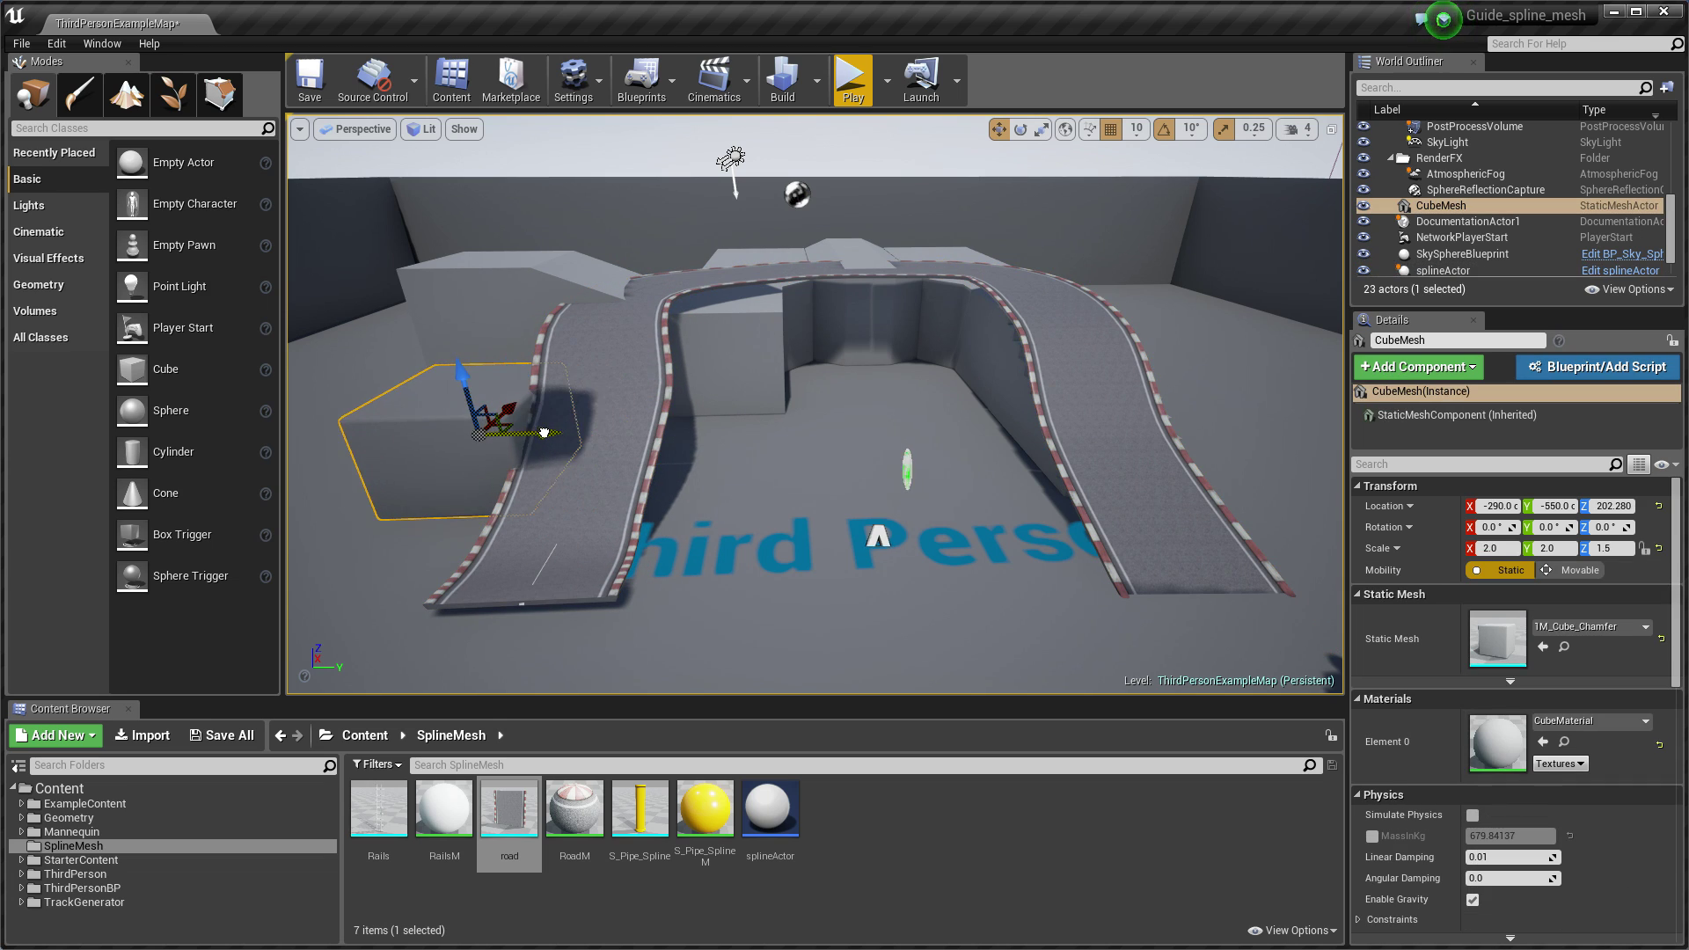
click(576, 363)
key(w)
mouse_move(637, 312)
right_down()
mouse_move(621, 290)
mouse_move(638, 312)
right_up()
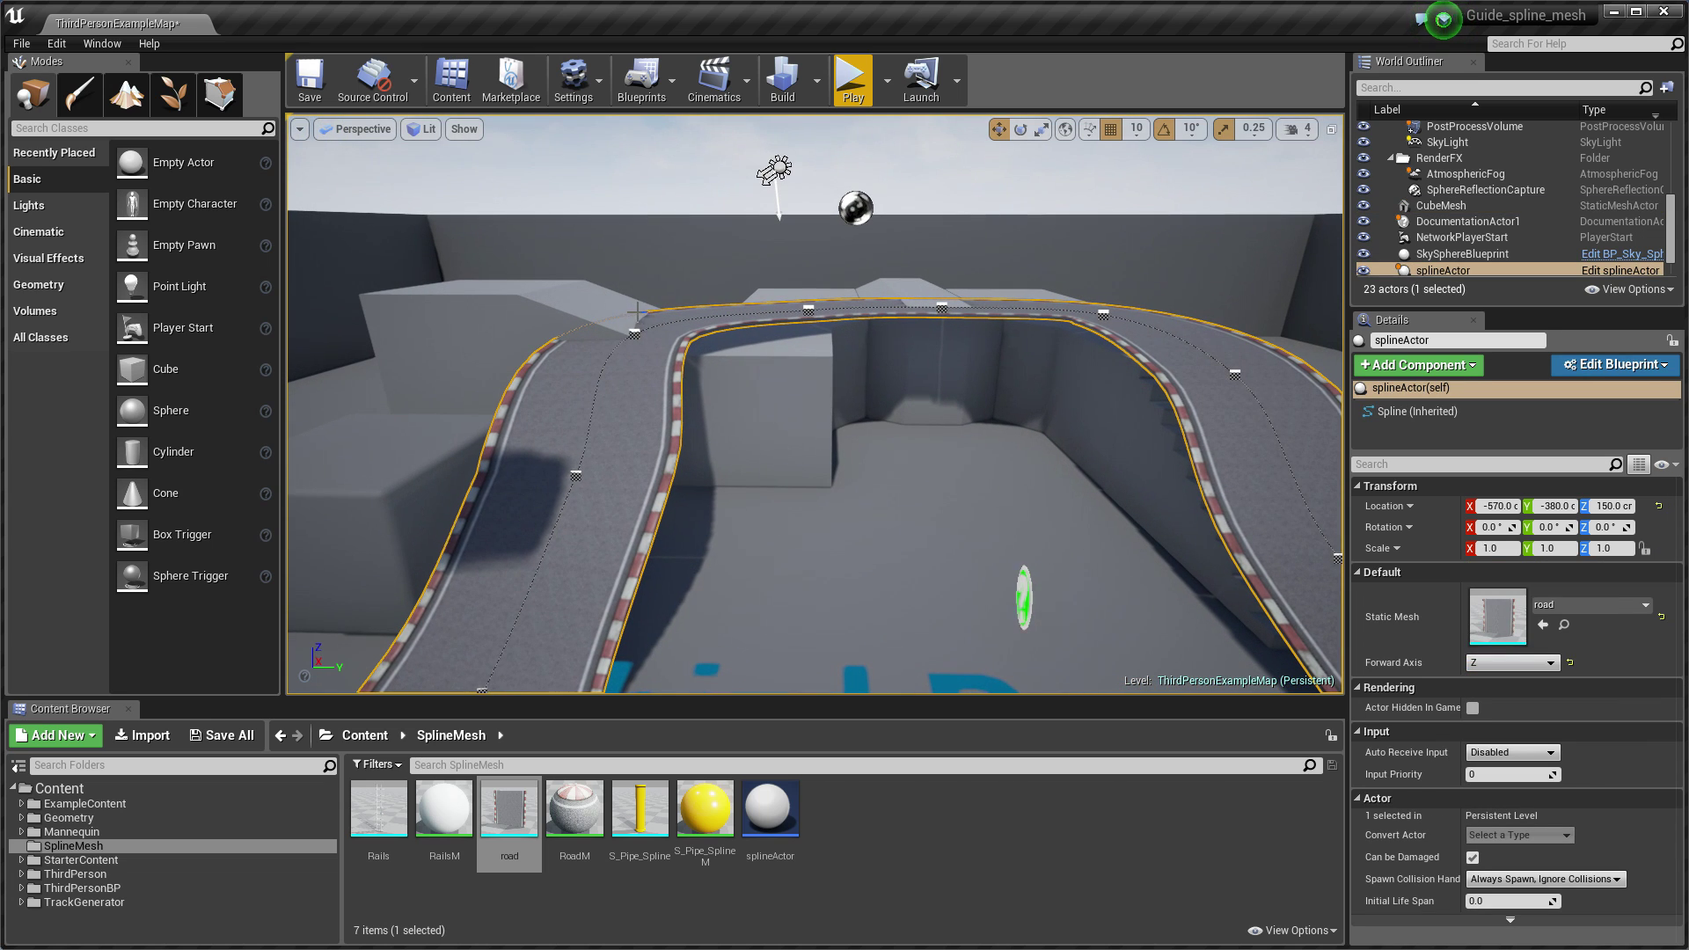
drag(630, 294, 628, 263)
Play the level in the viewport, run the character over the road, and stop the session.
right_drag(628, 263, 629, 343)
key(s)
right_drag(934, 203, 940, 196)
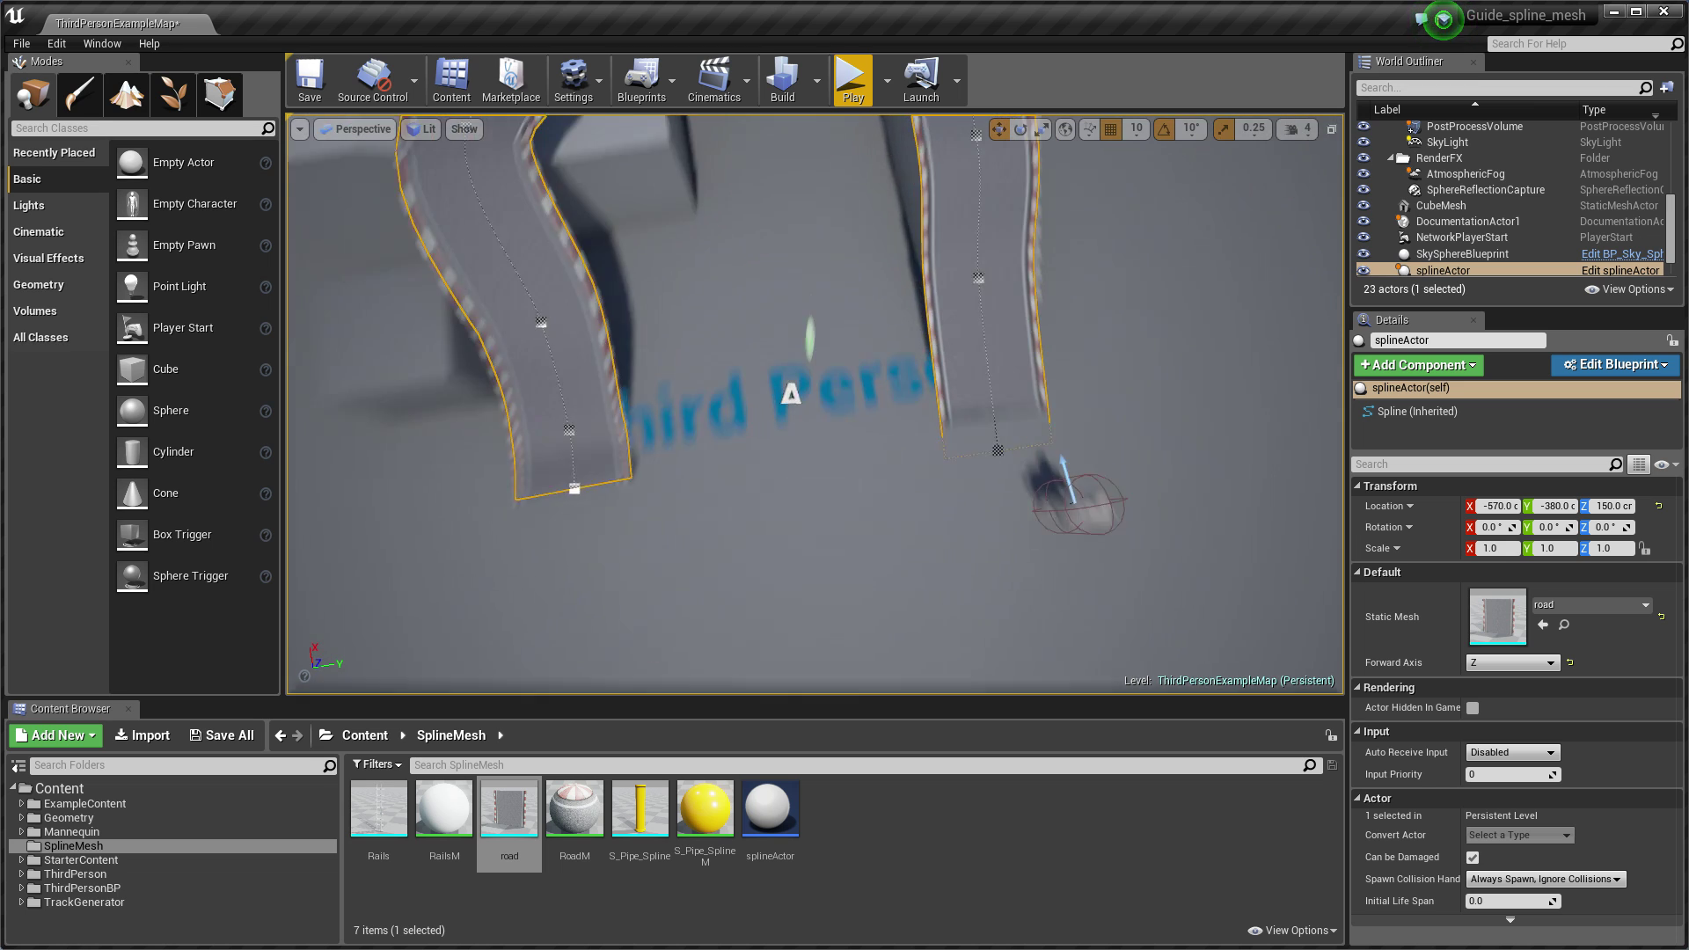
click(852, 79)
key(w)
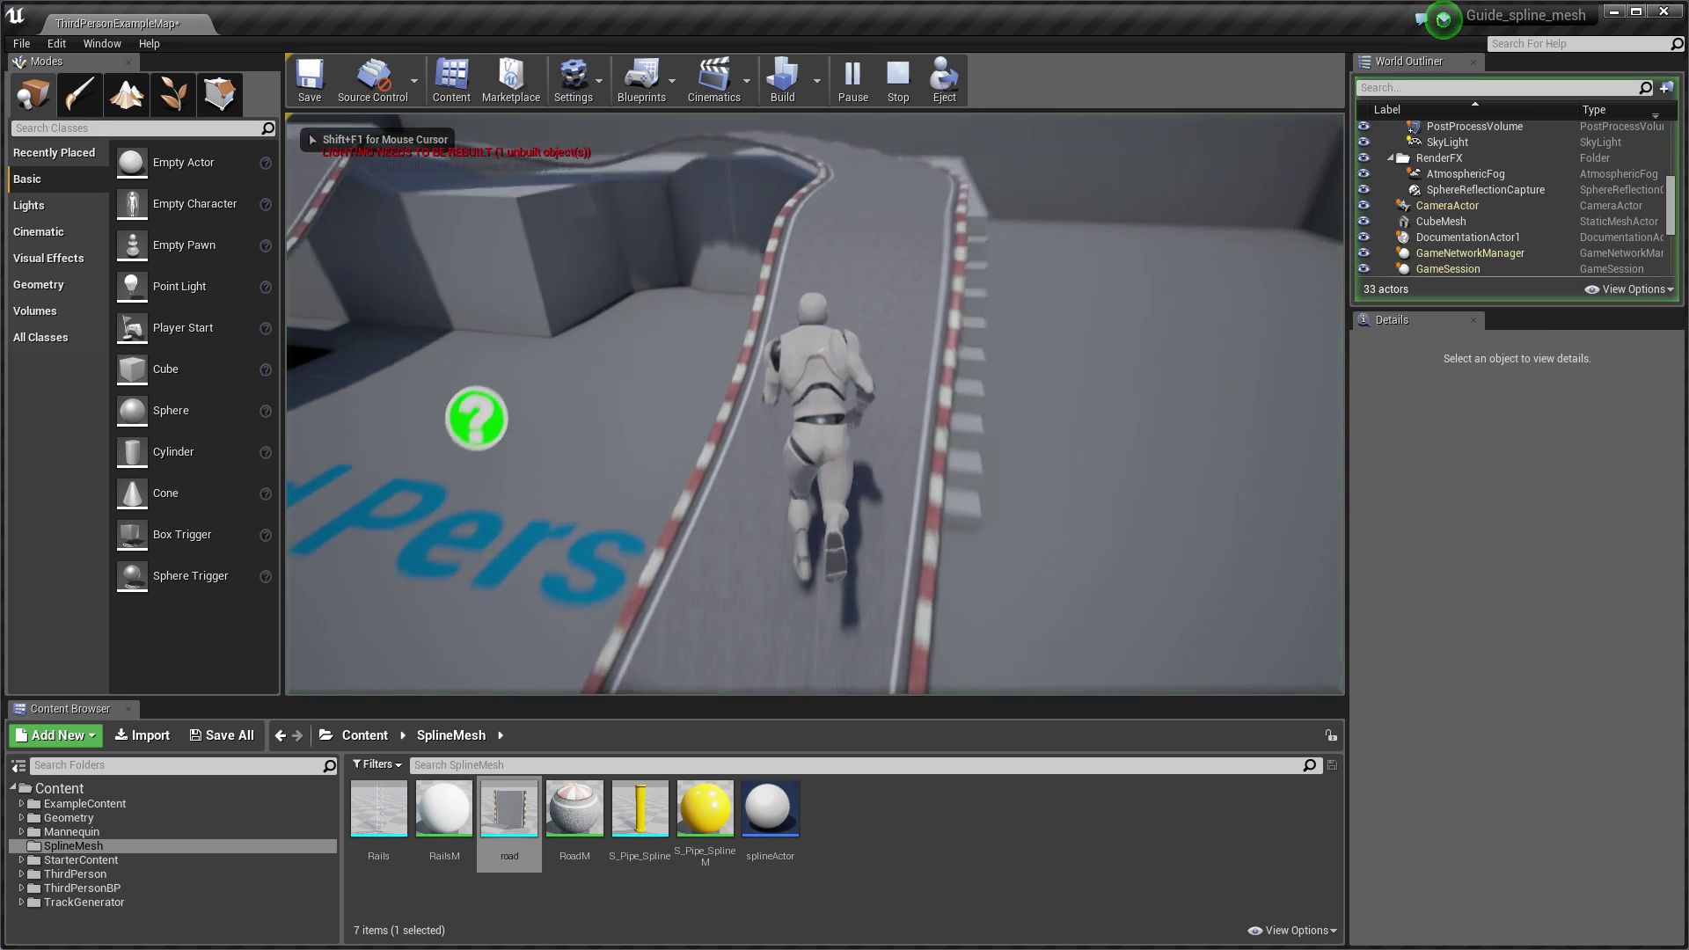
key(w)
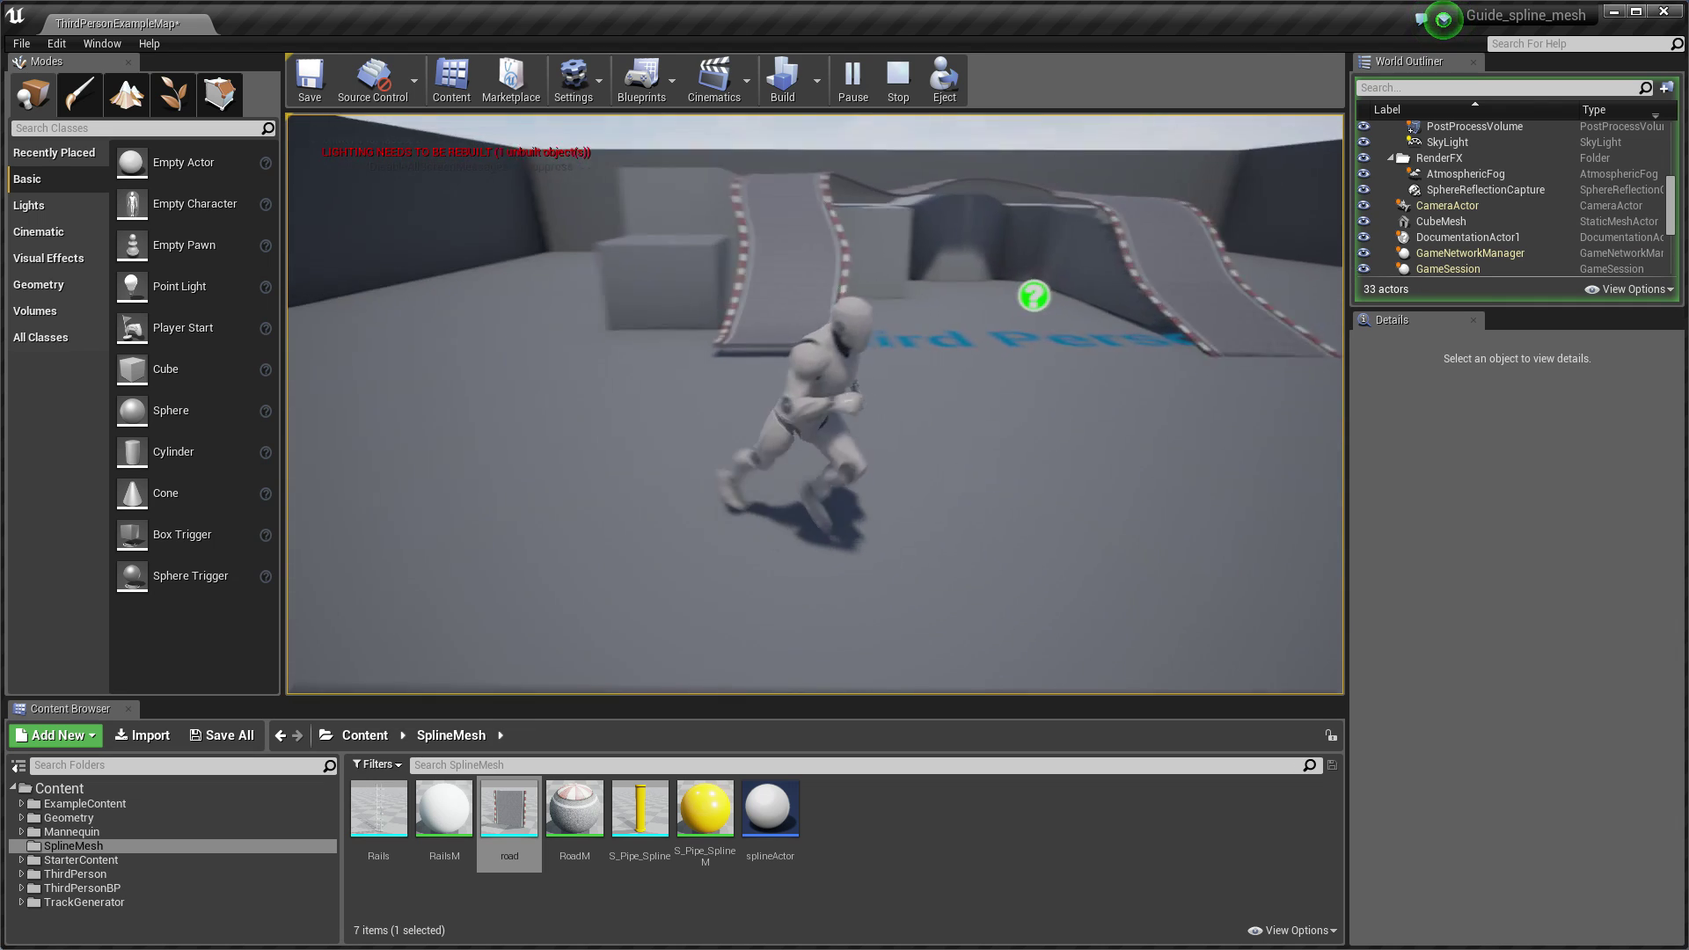
key(Escape)
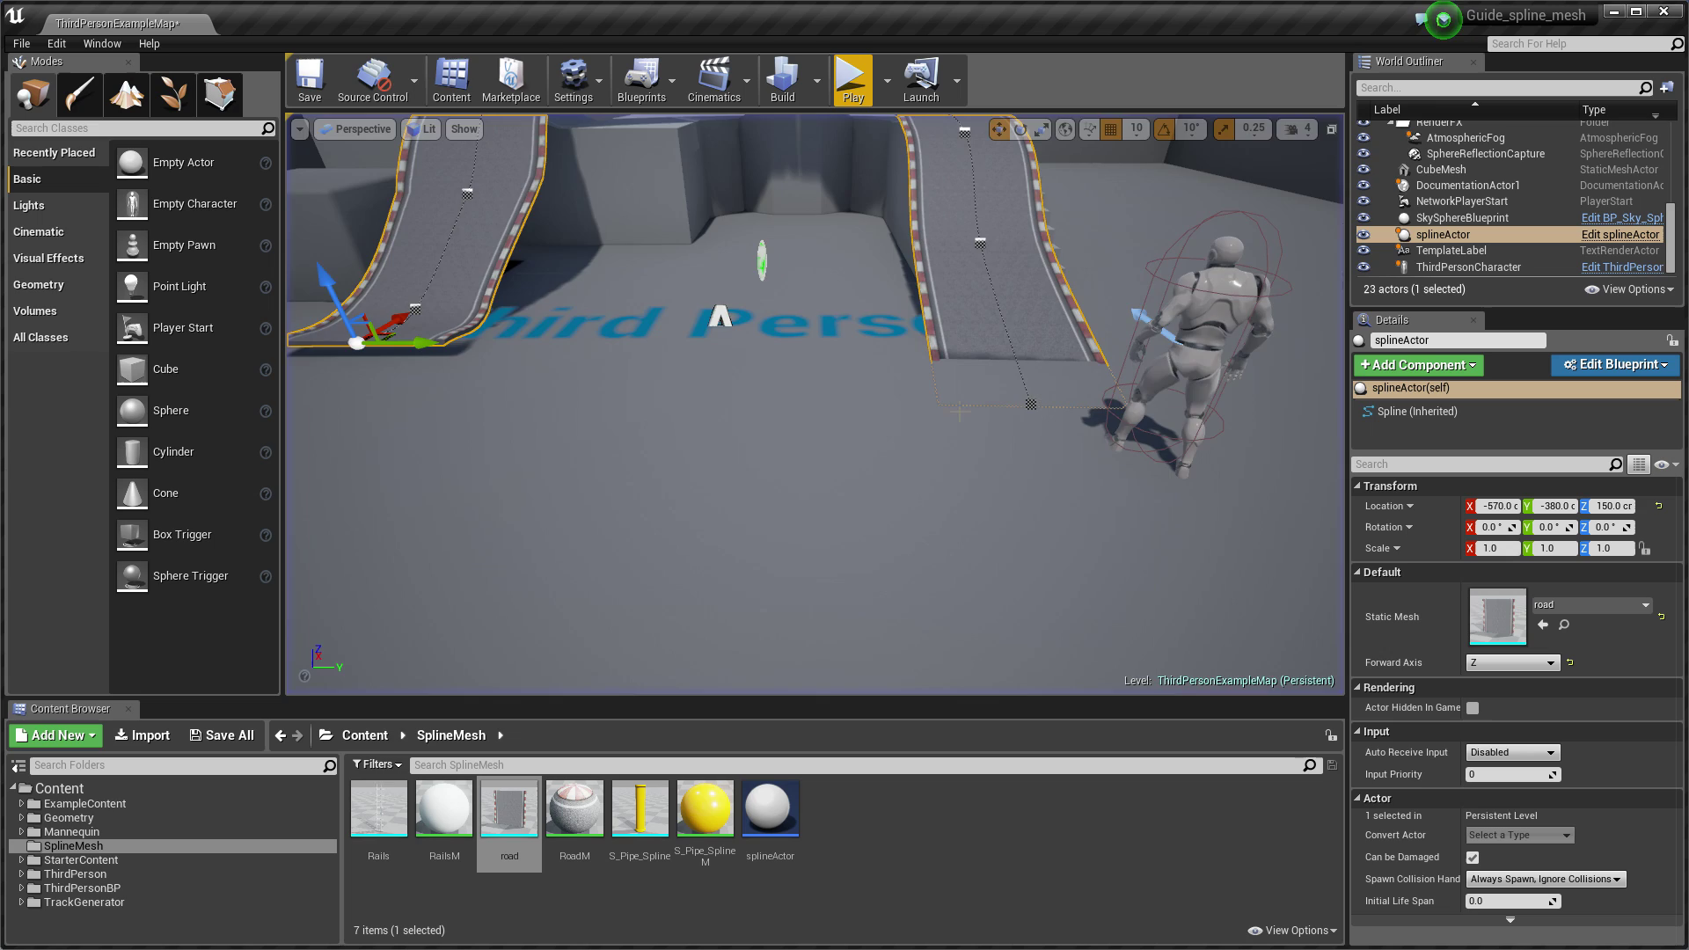
Set the splineActor's Static Mesh to Rails and inspect the track along the whole spline.
right_drag(858, 439, 840, 471)
key(s)
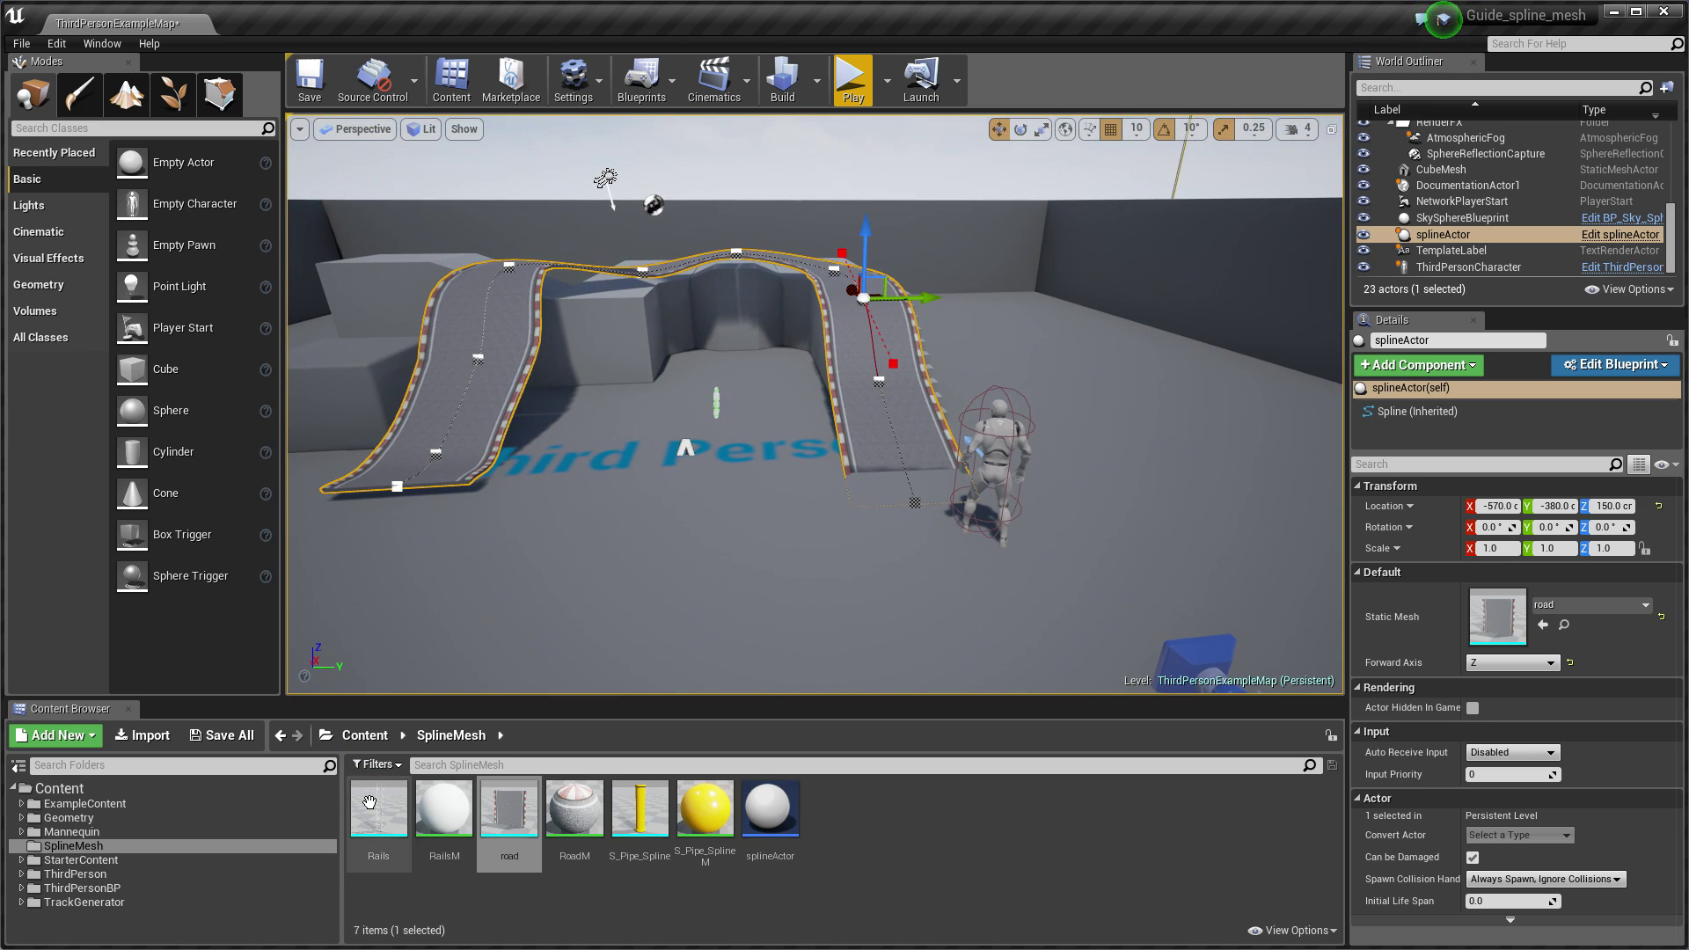
drag(369, 801, 1486, 583)
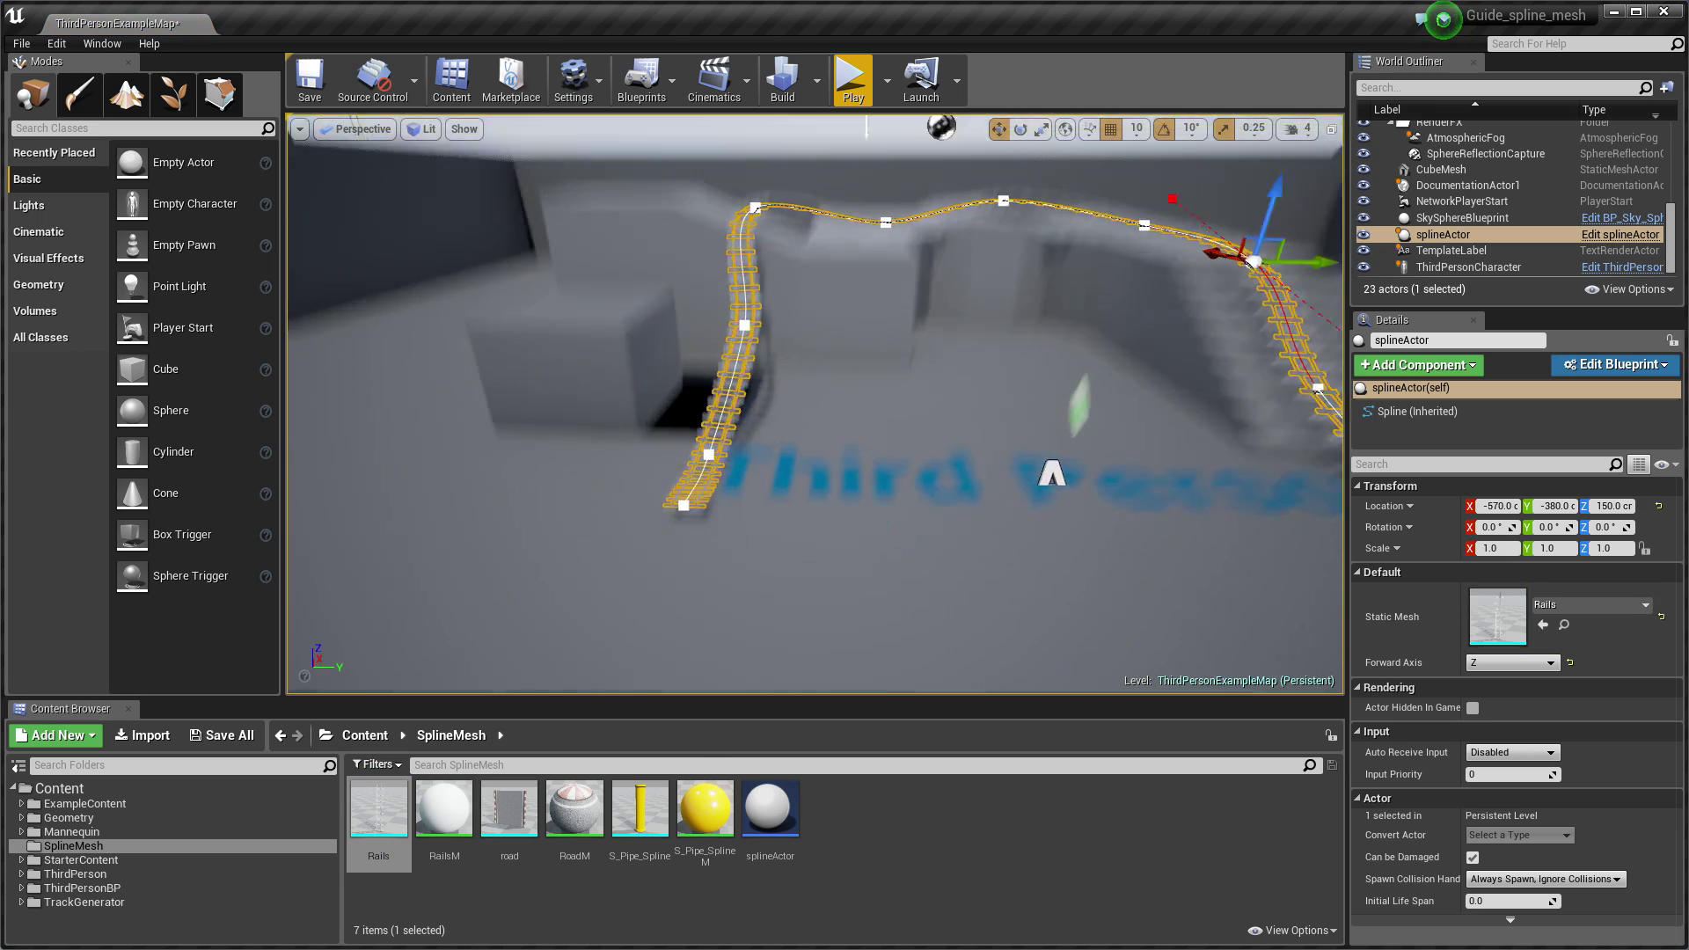
key(w)
right_drag(814, 422, 1056, 388)
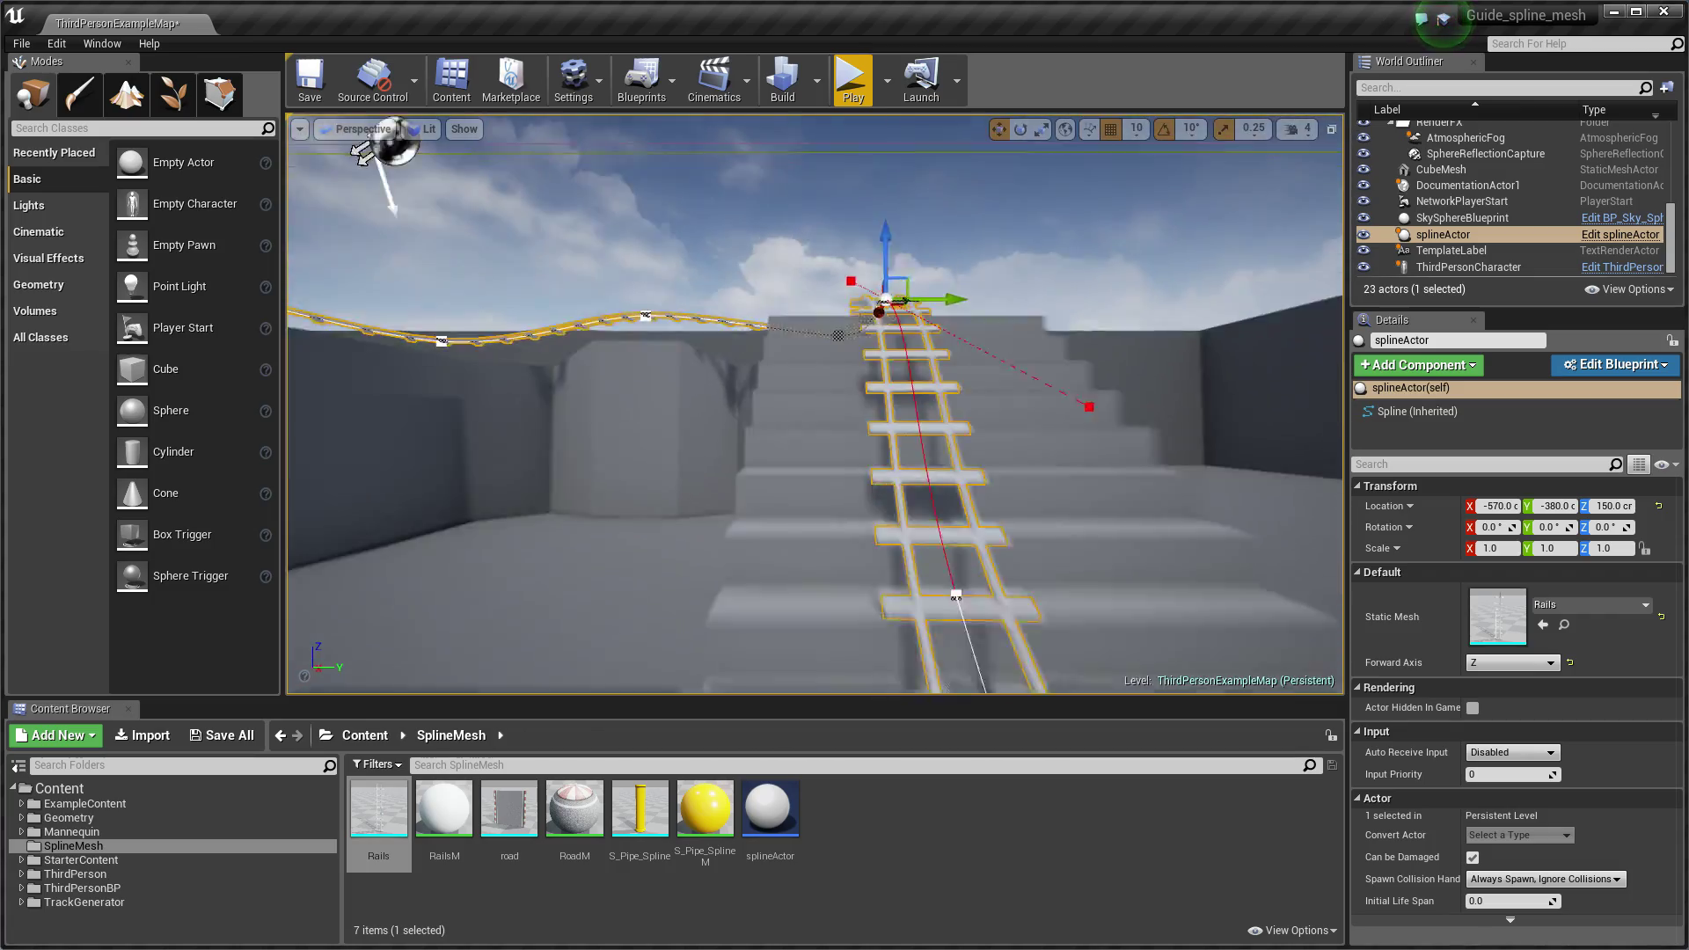
key(w)
right_drag(815, 404, 668, 396)
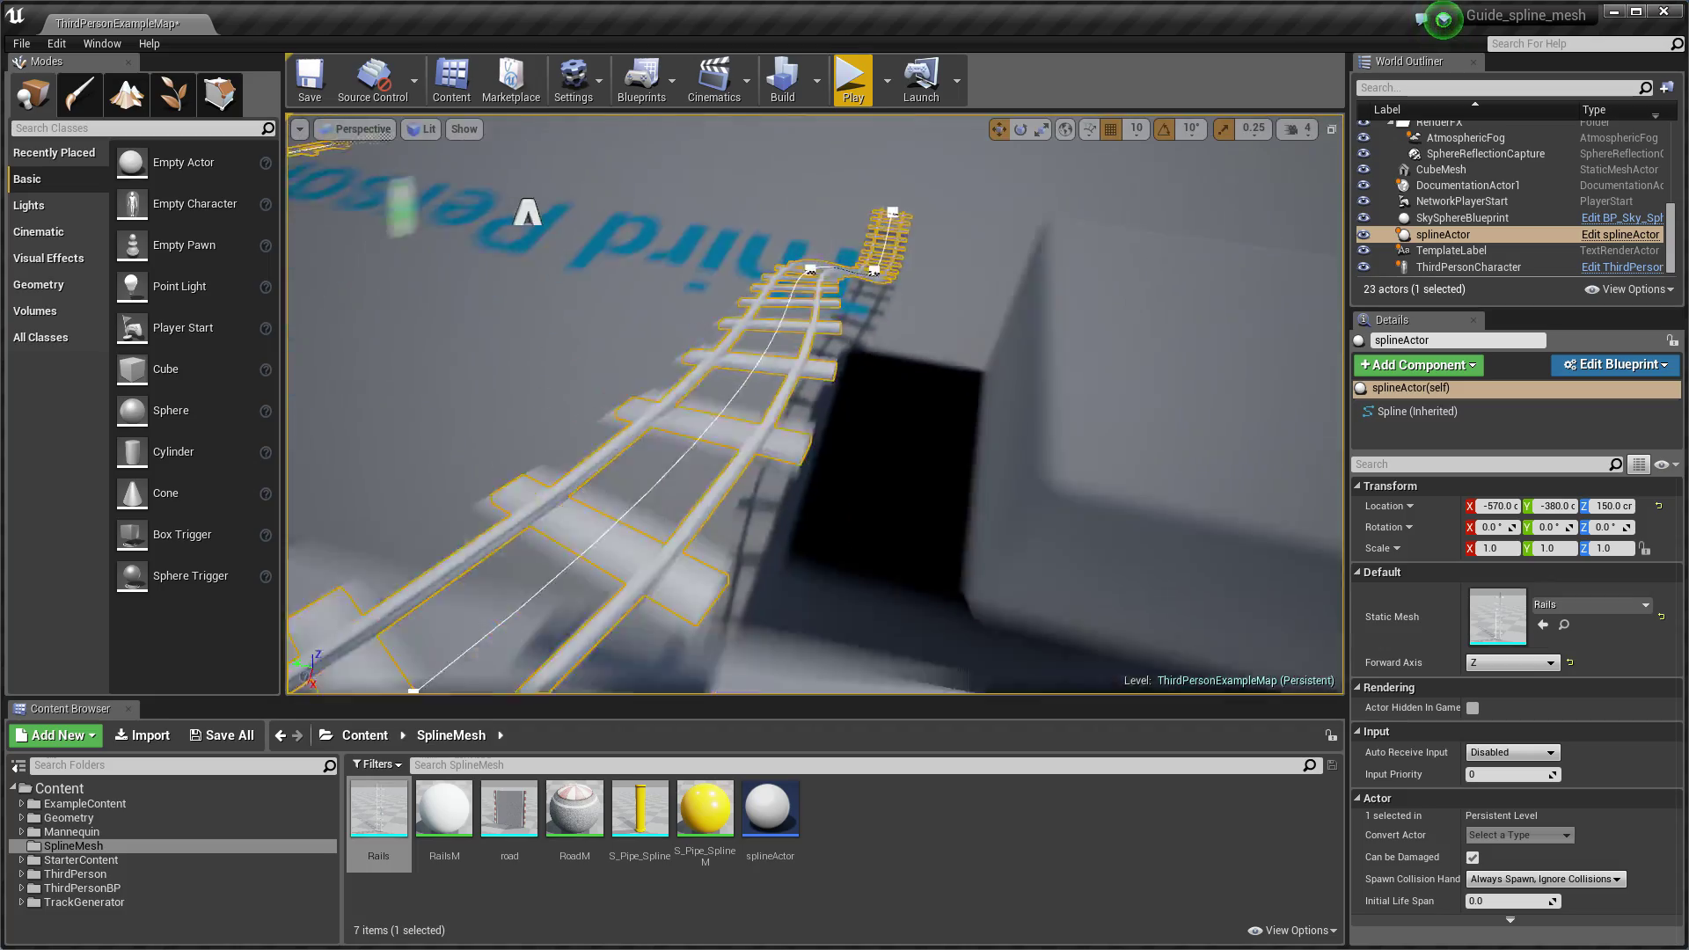
right_drag(757, 413, 739, 414)
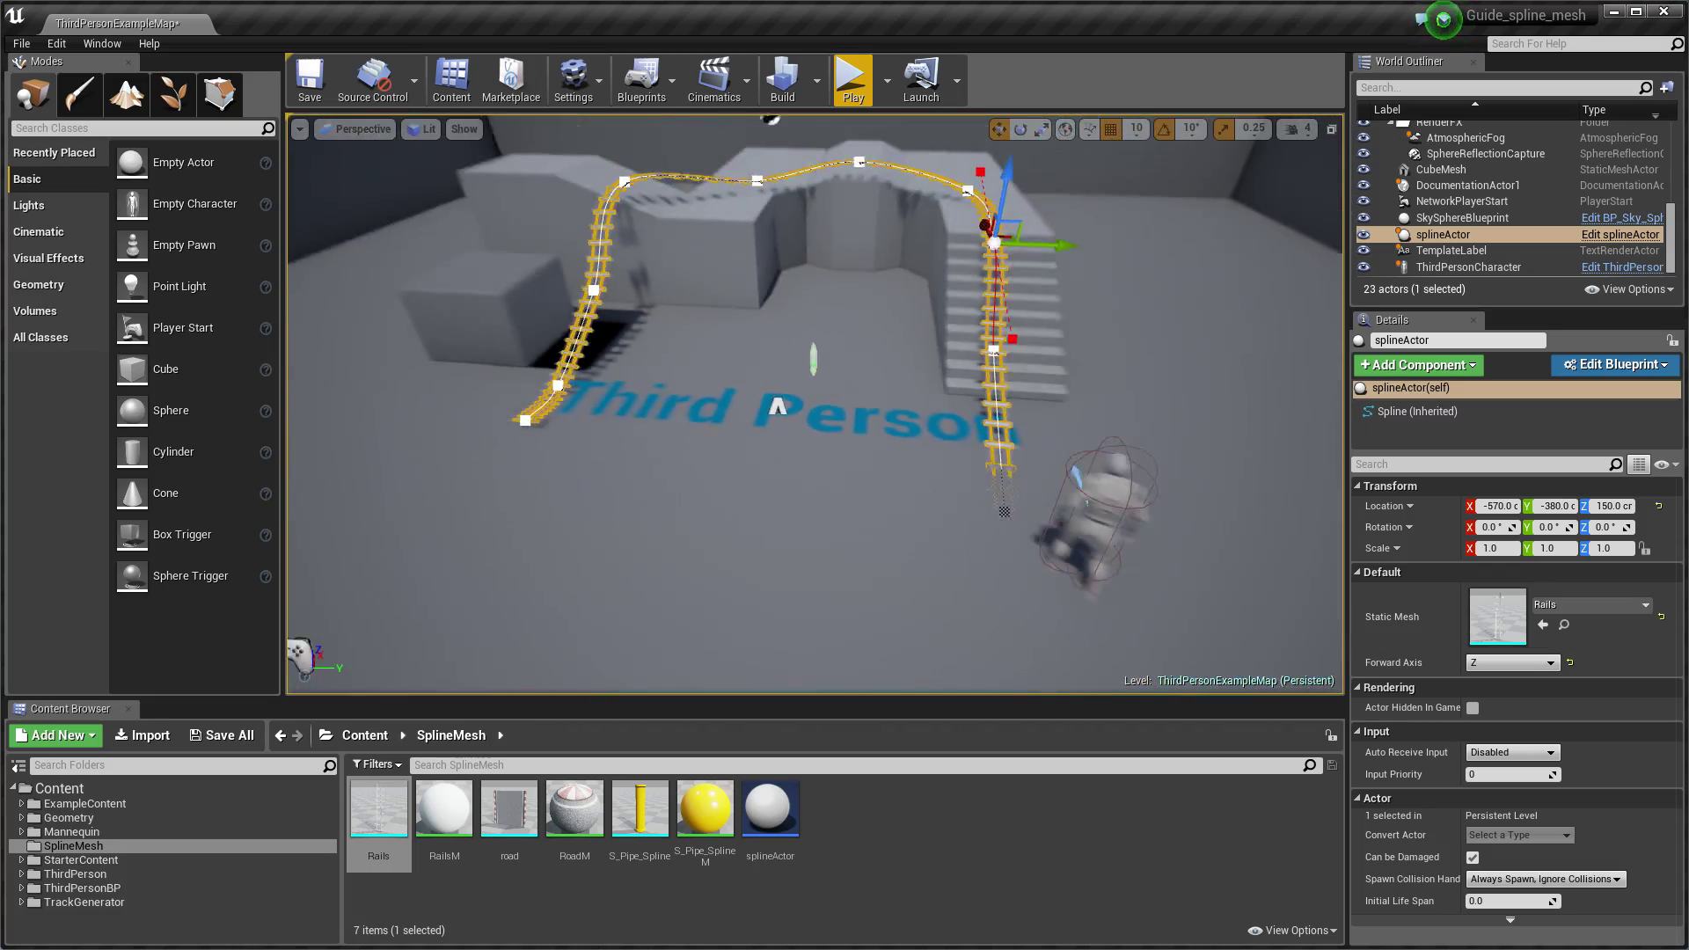
Show the viewport in full screen, play the level, and jump the character onto the spline mesh.
key(F11)
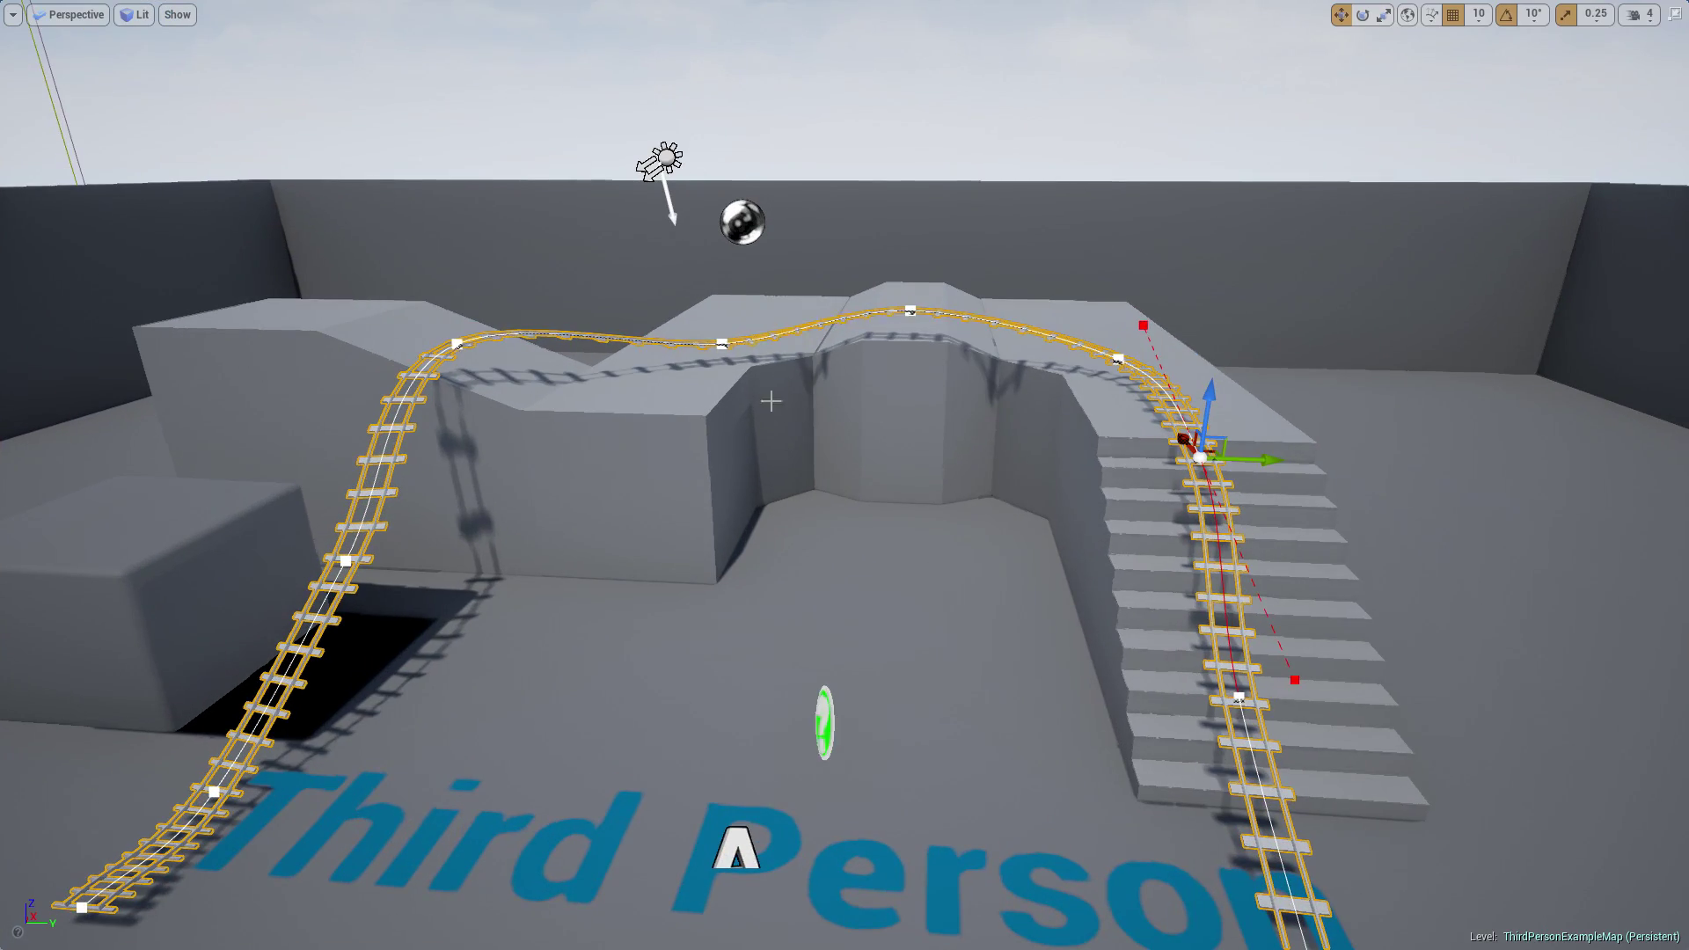
key(s)
mouse_move(738, 615)
right_down()
mouse_move(756, 618)
mouse_move(738, 615)
right_up()
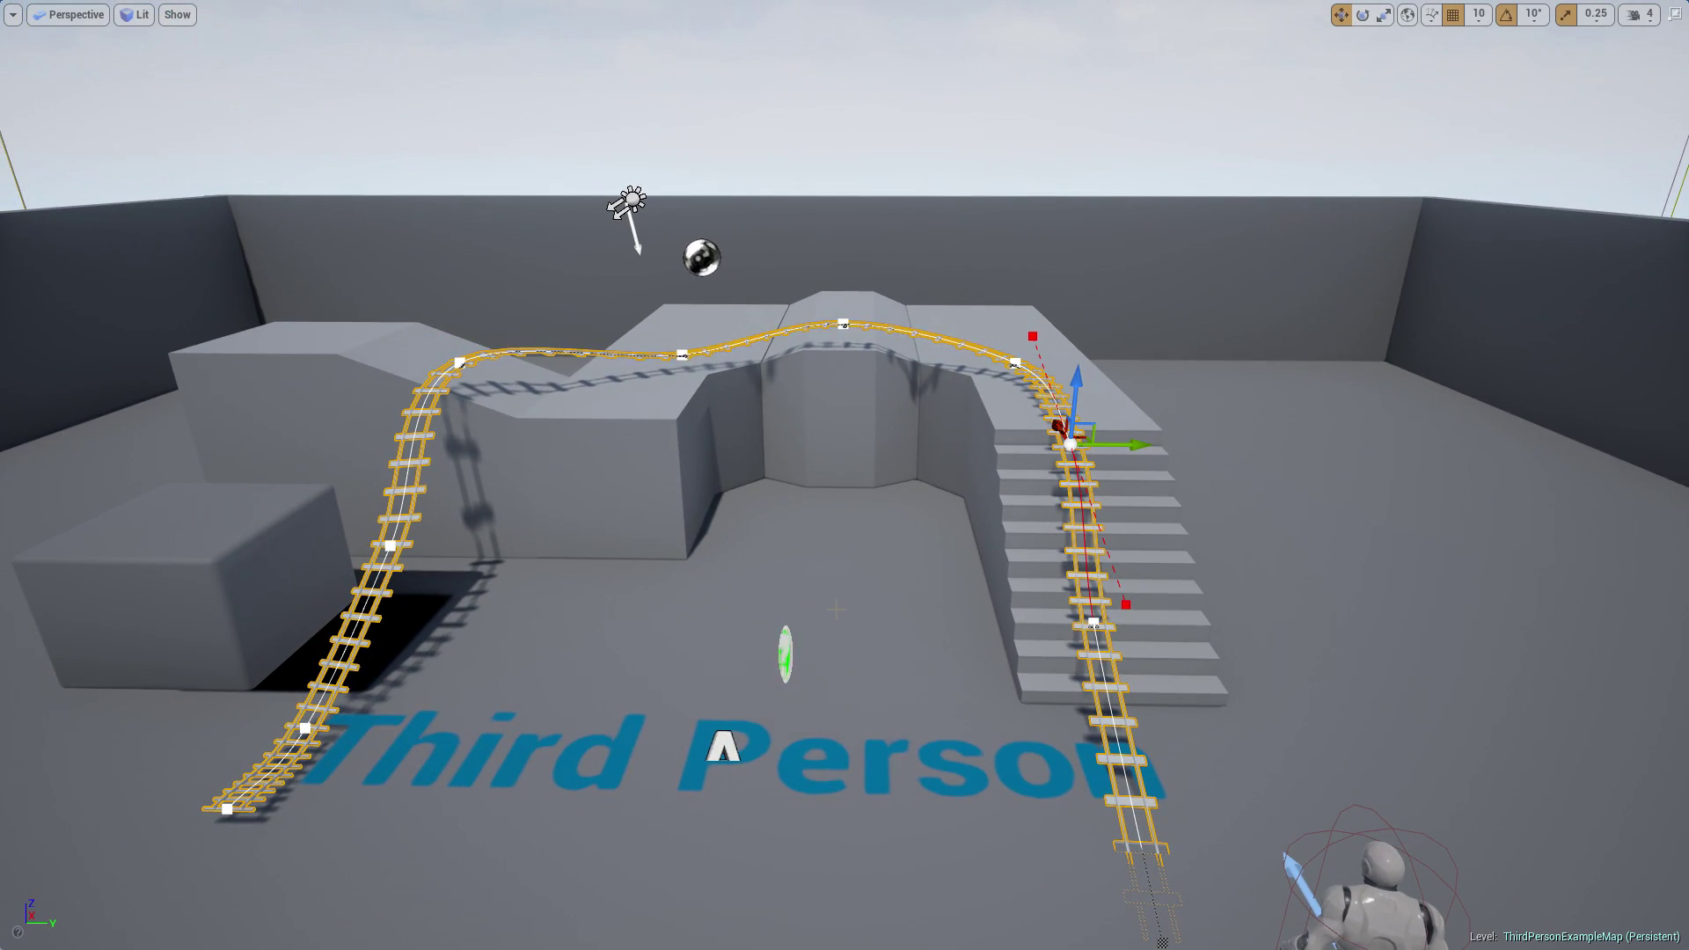
key(alt+p)
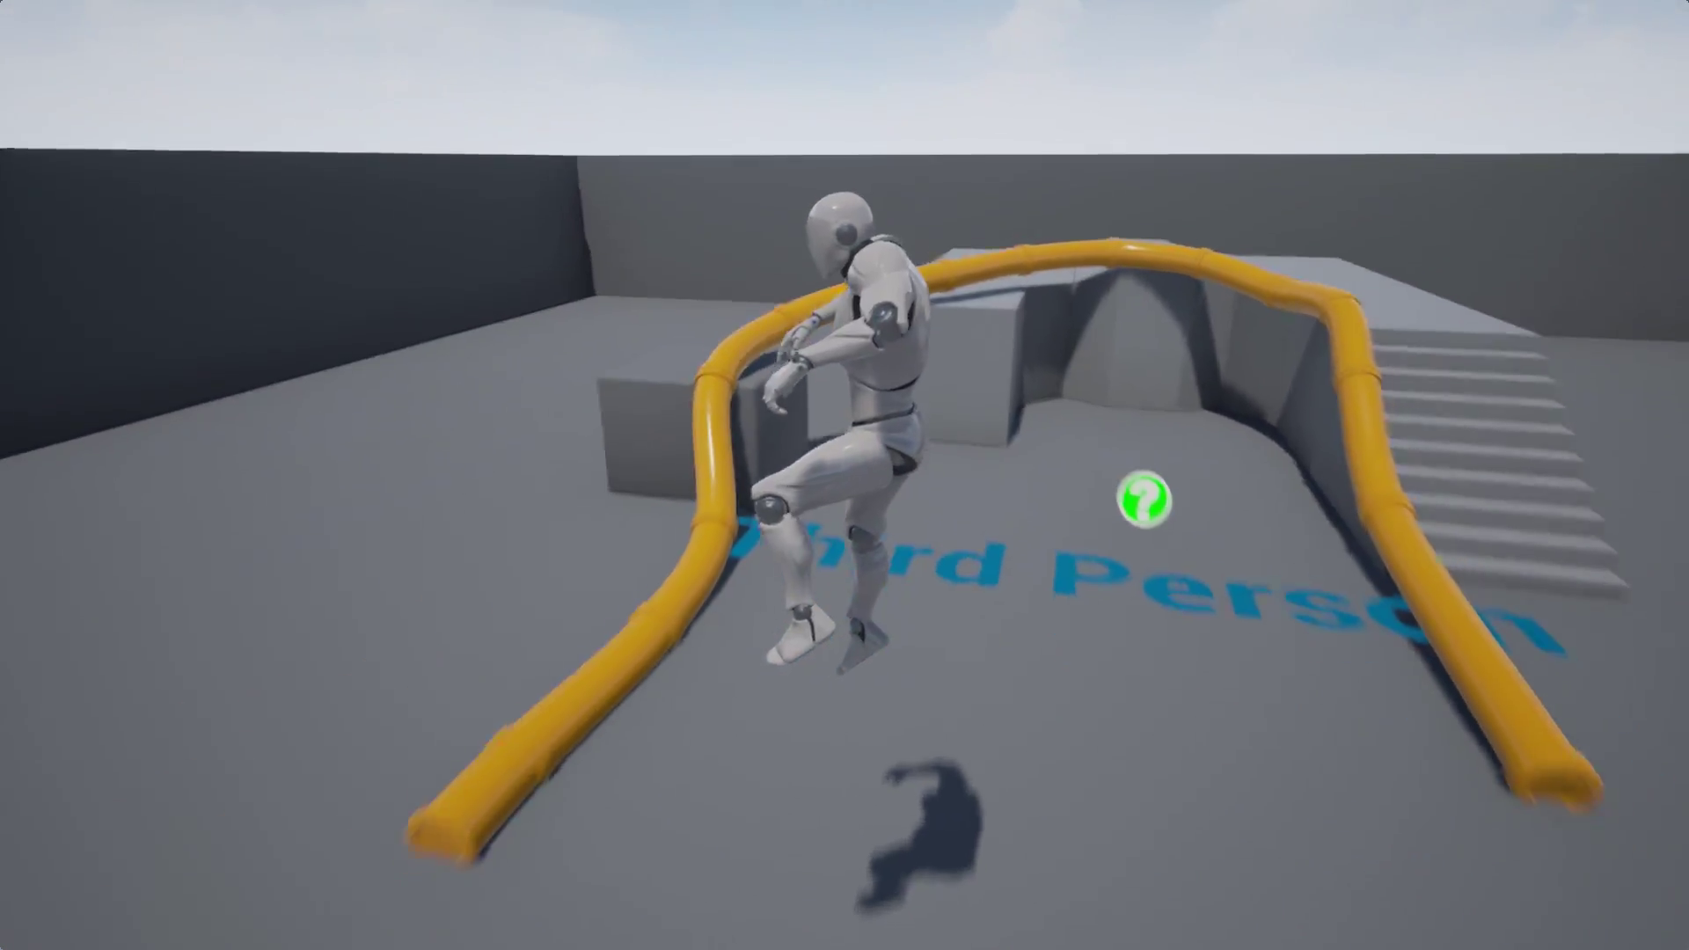
key(space)
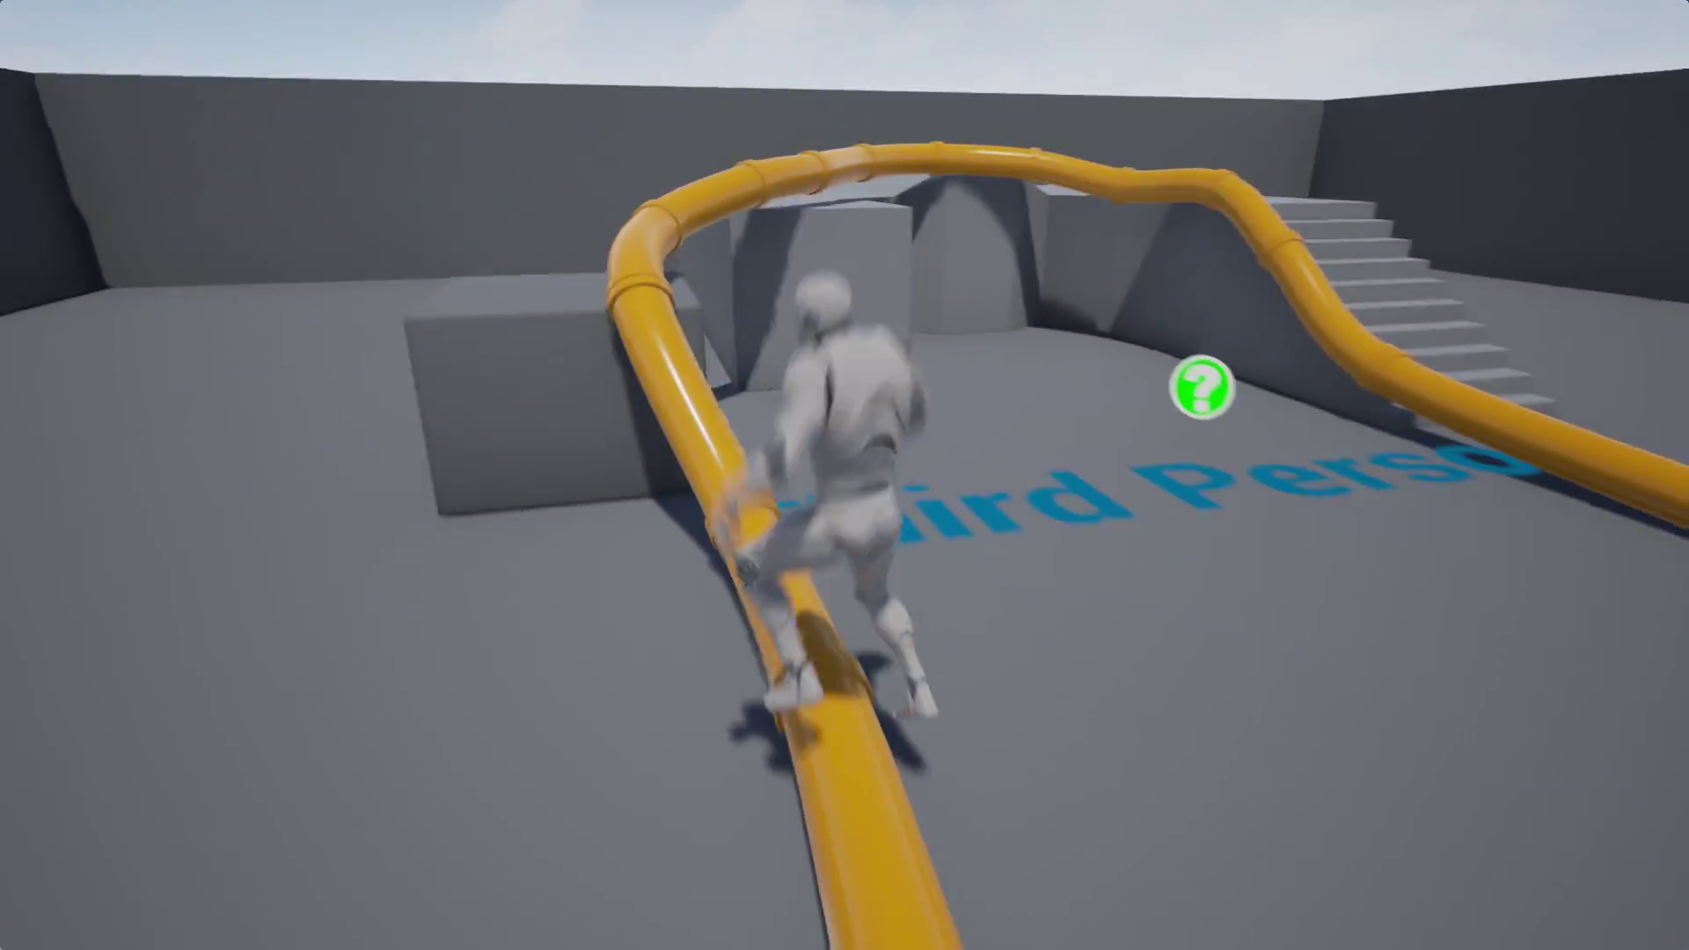